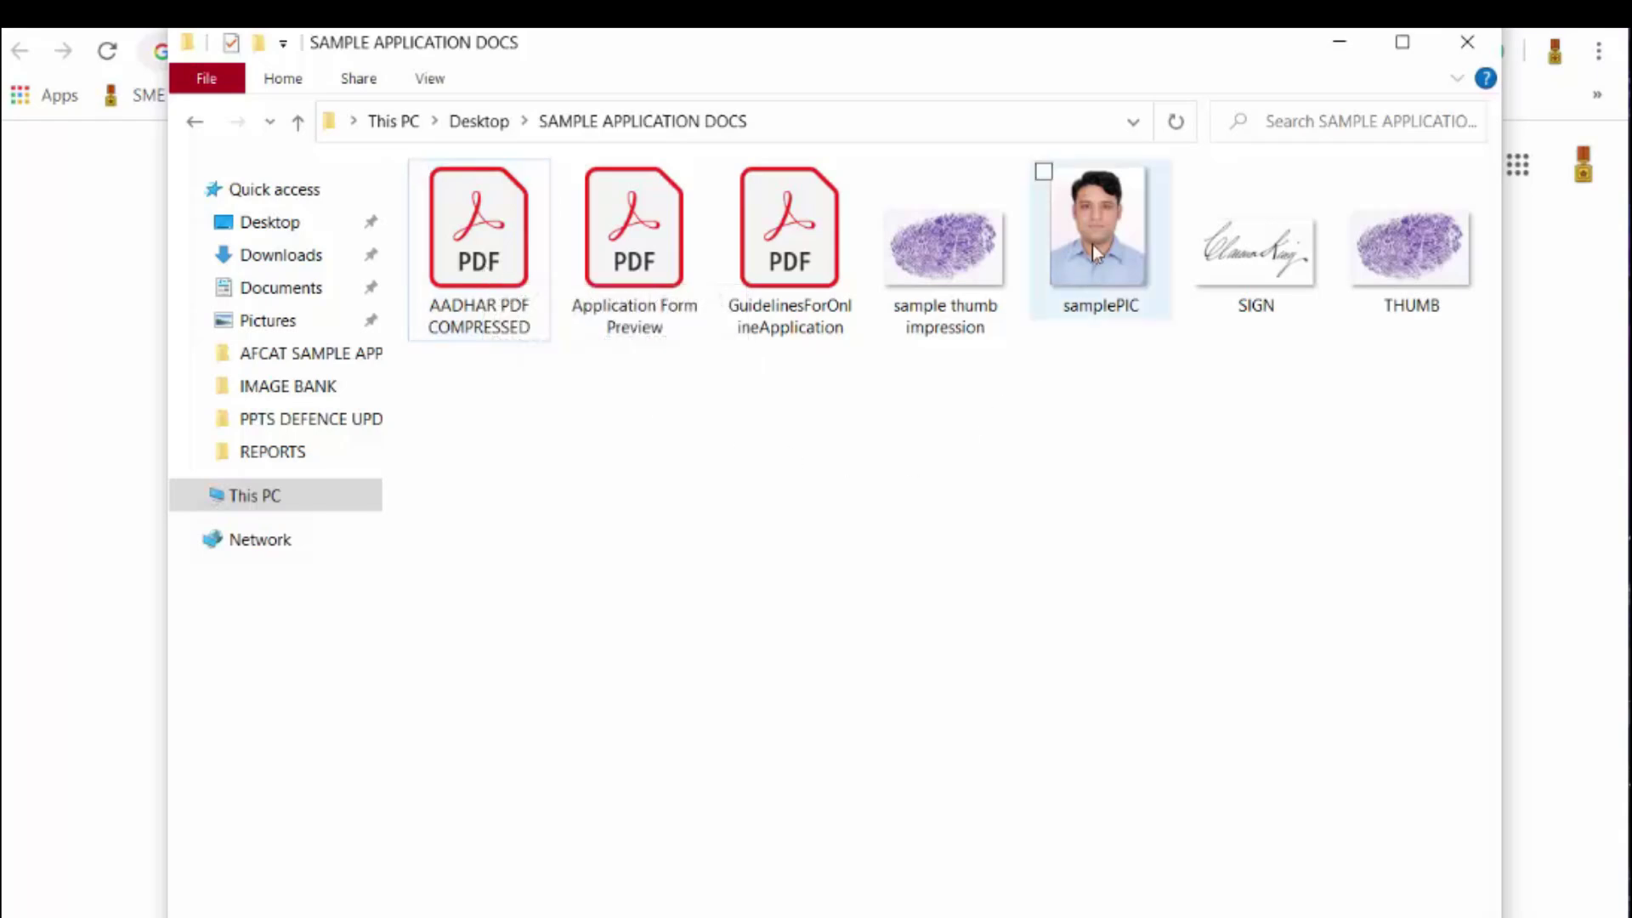
# Step: Check the type and size of samplePIC, SIGN and AADHAR PDF COMPRESSED, then close the folder
pyautogui.moveTo(1105, 230)
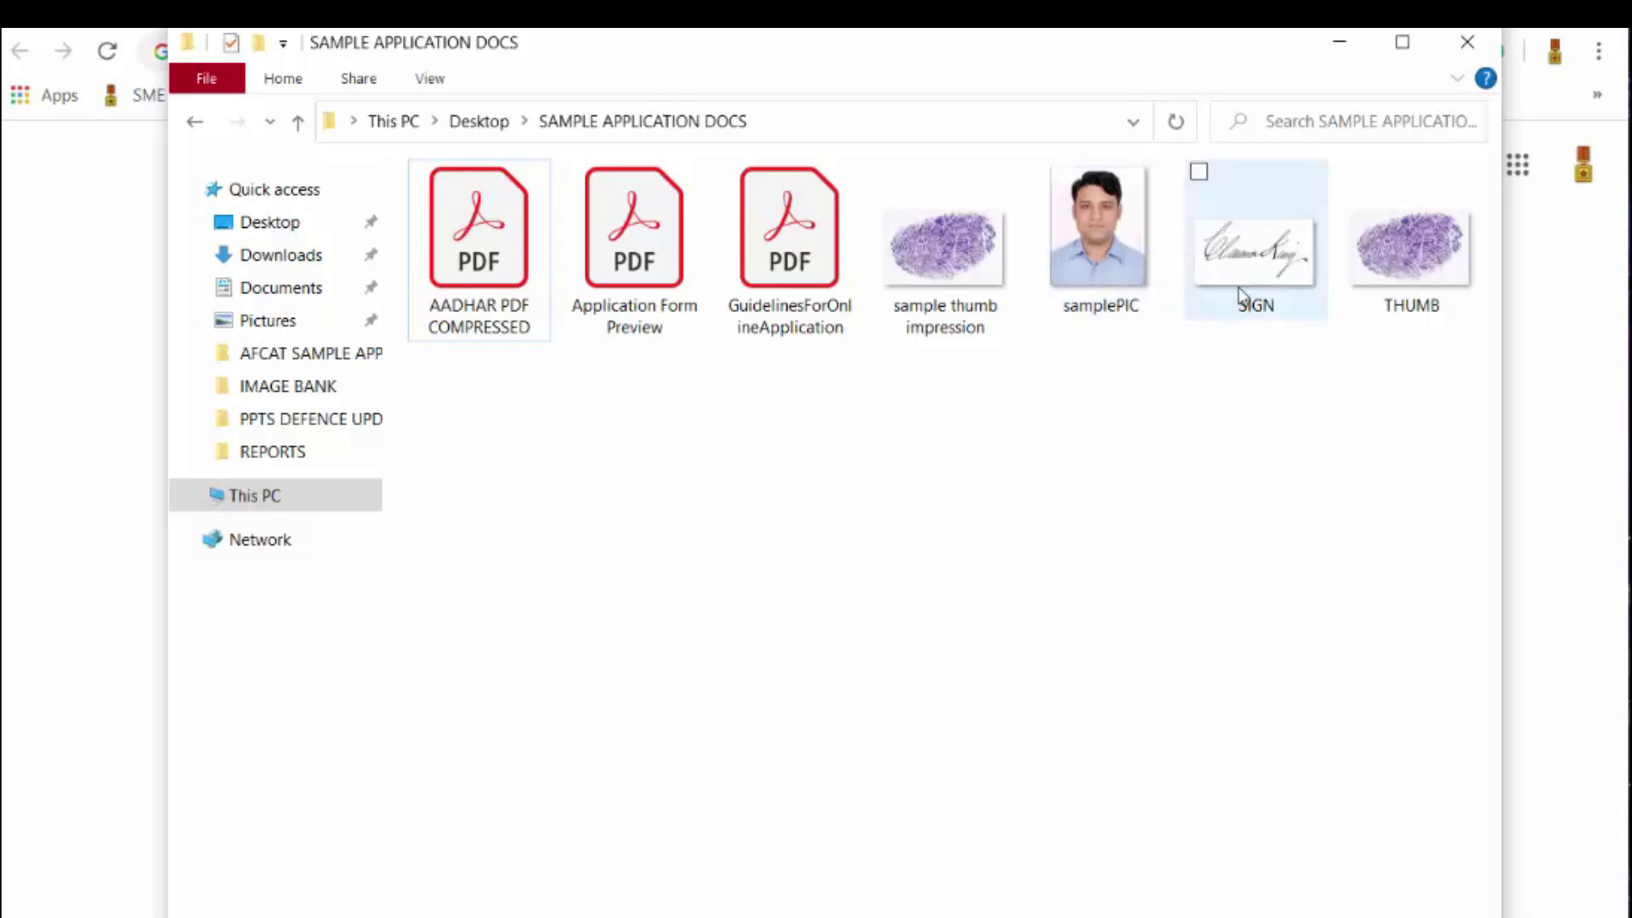
pyautogui.moveTo(1238, 287)
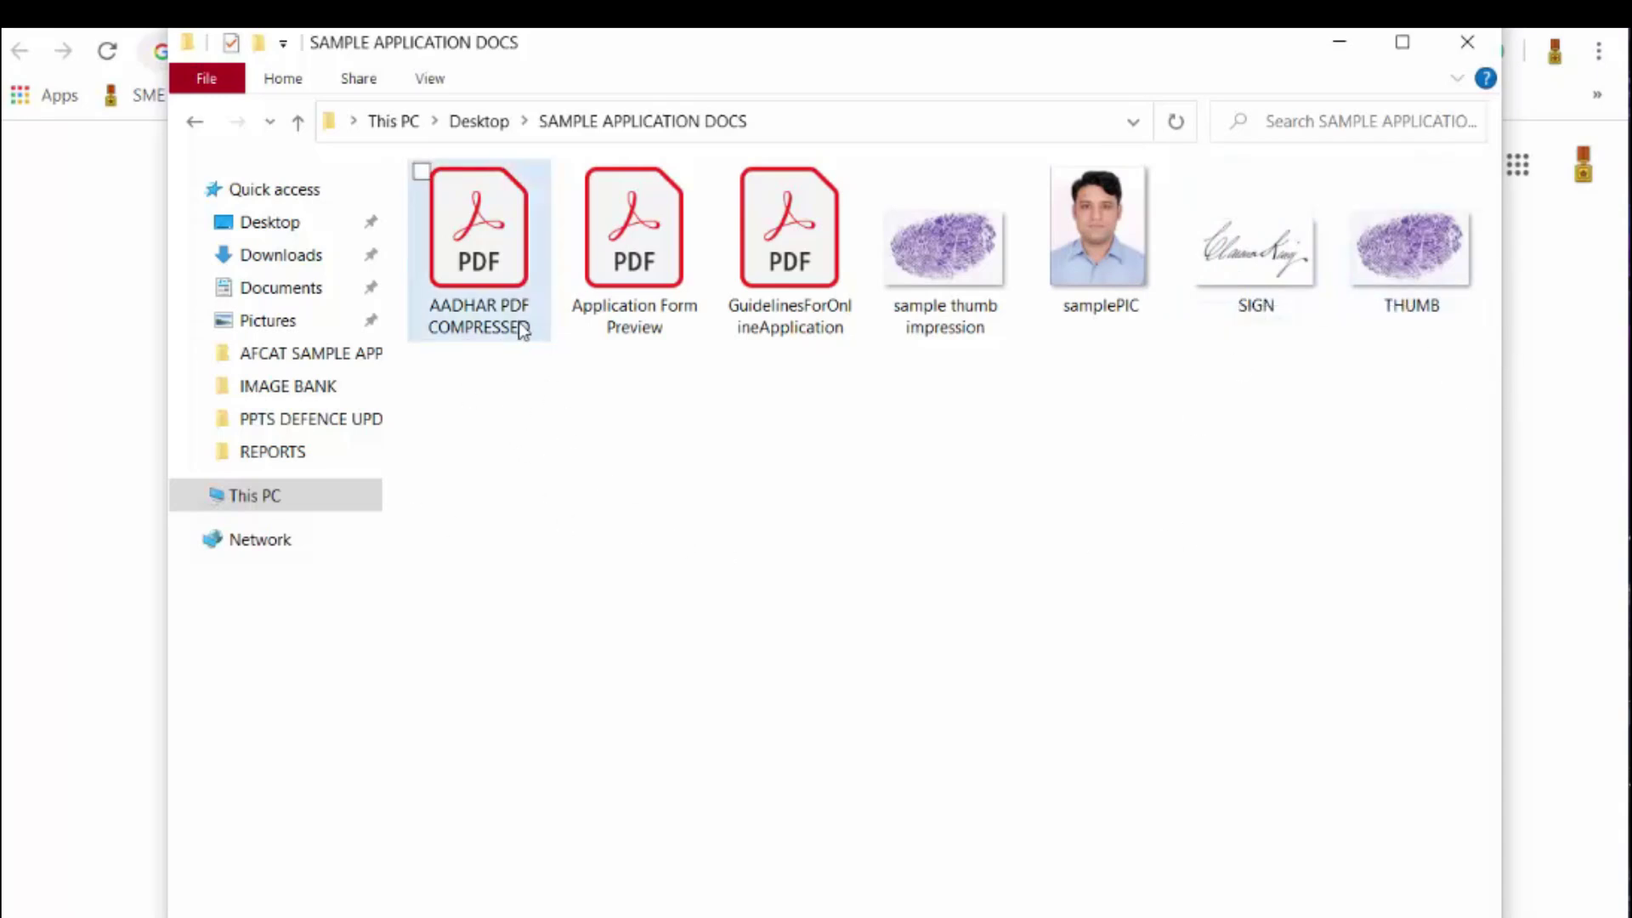
pyautogui.moveTo(515, 328)
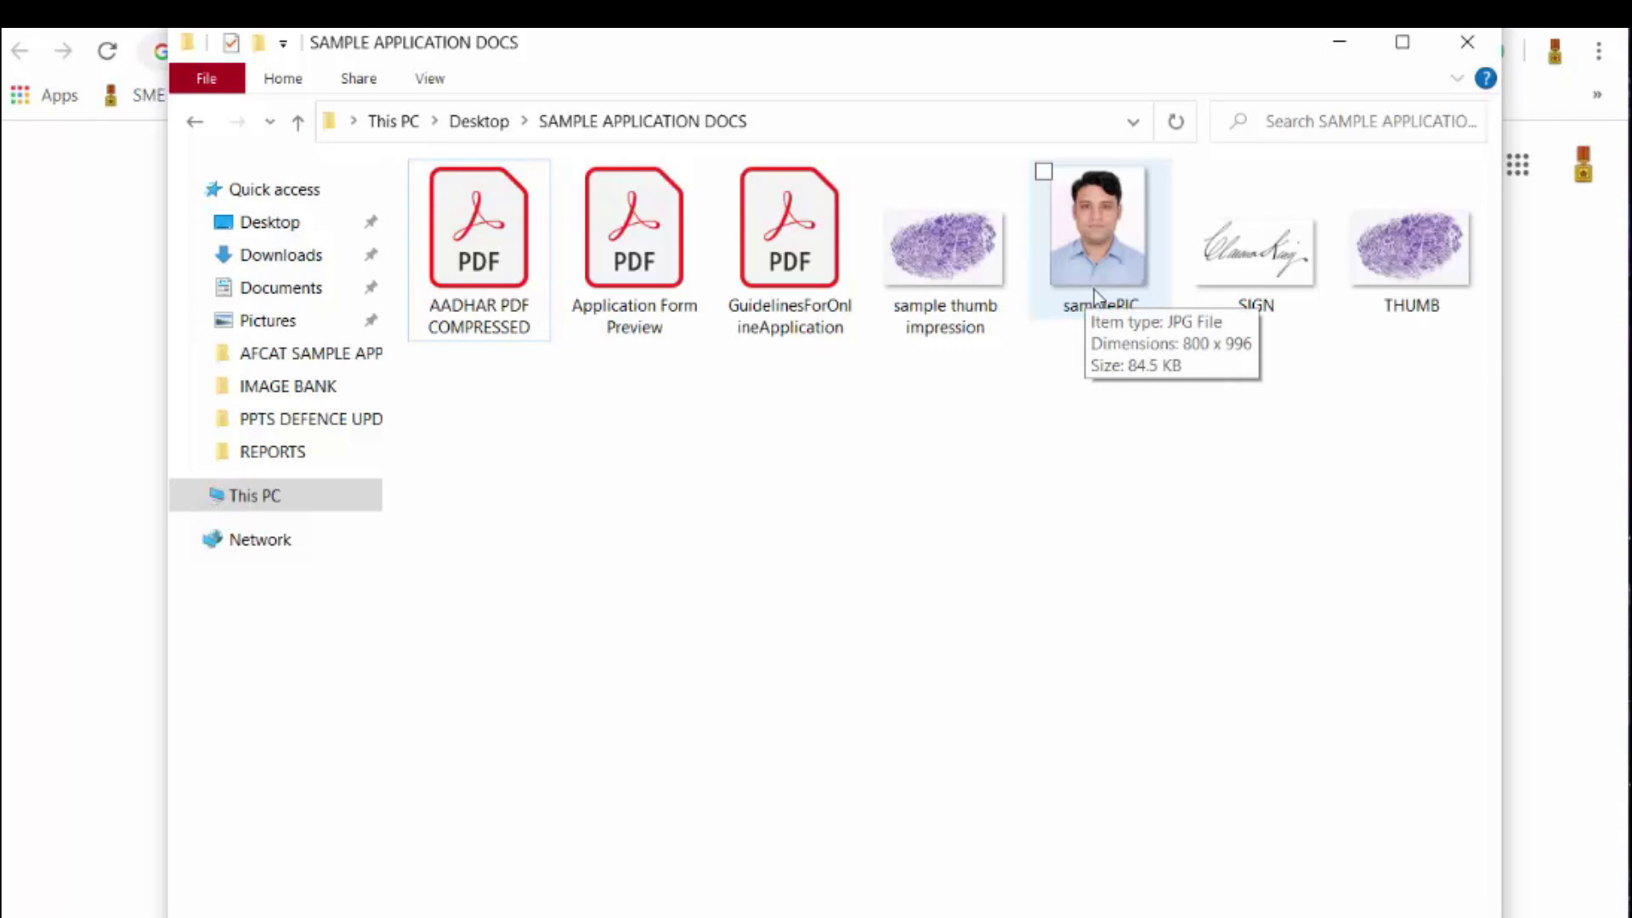
pyautogui.click(1473, 47)
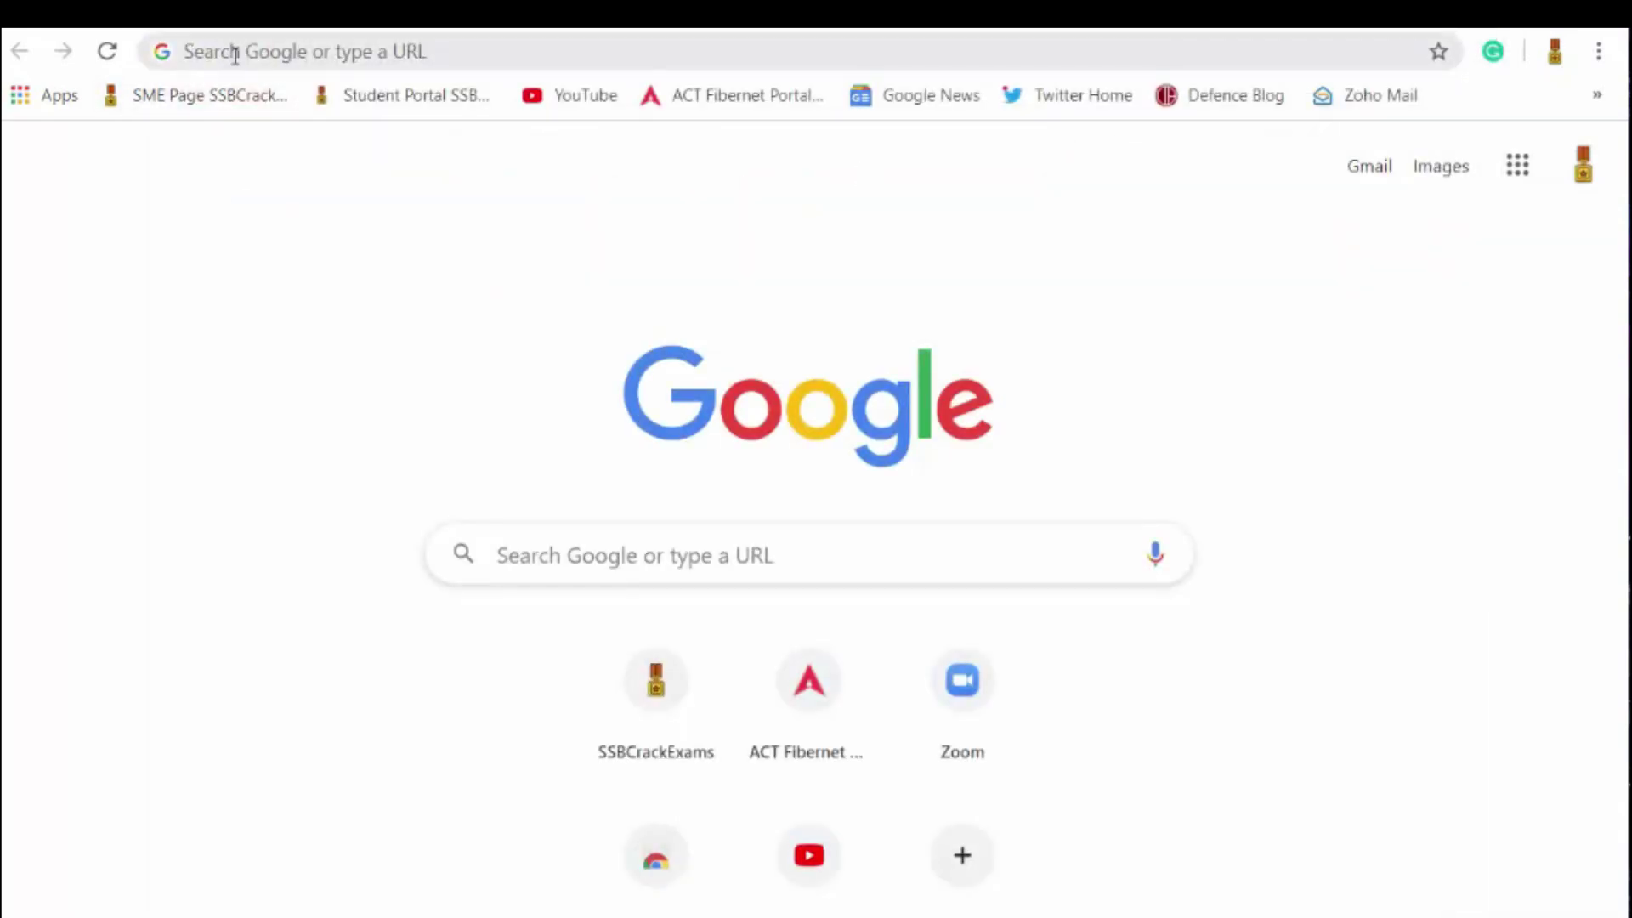
# Step: Load the upsc.gov.in website in the browser
pyautogui.click(232, 52)
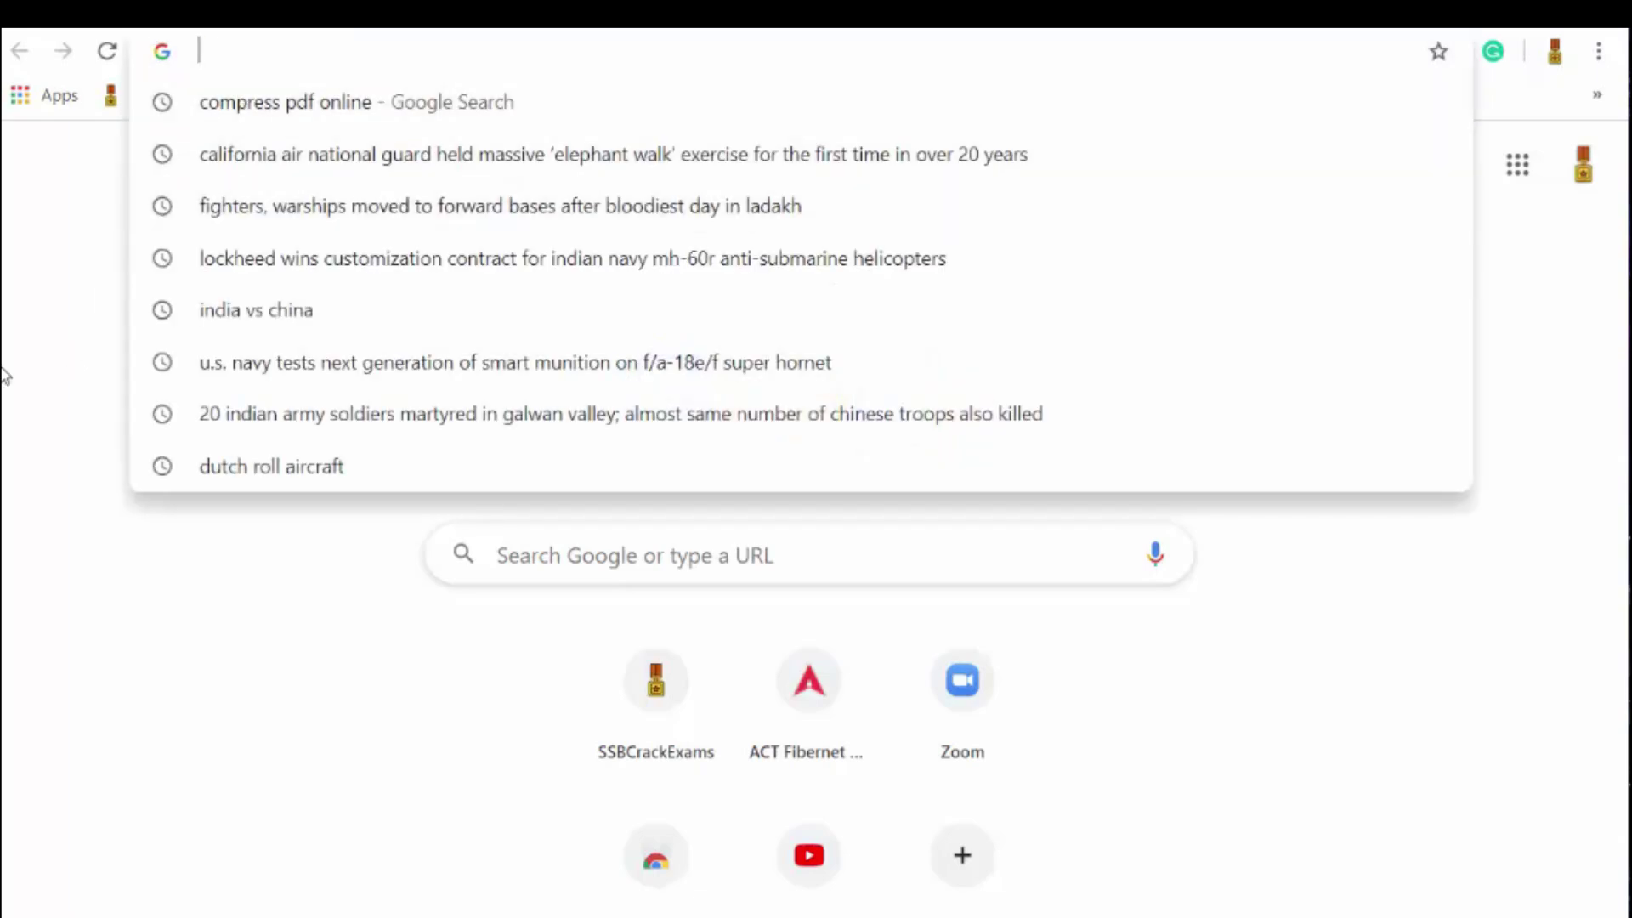
pyautogui.write('upsv')
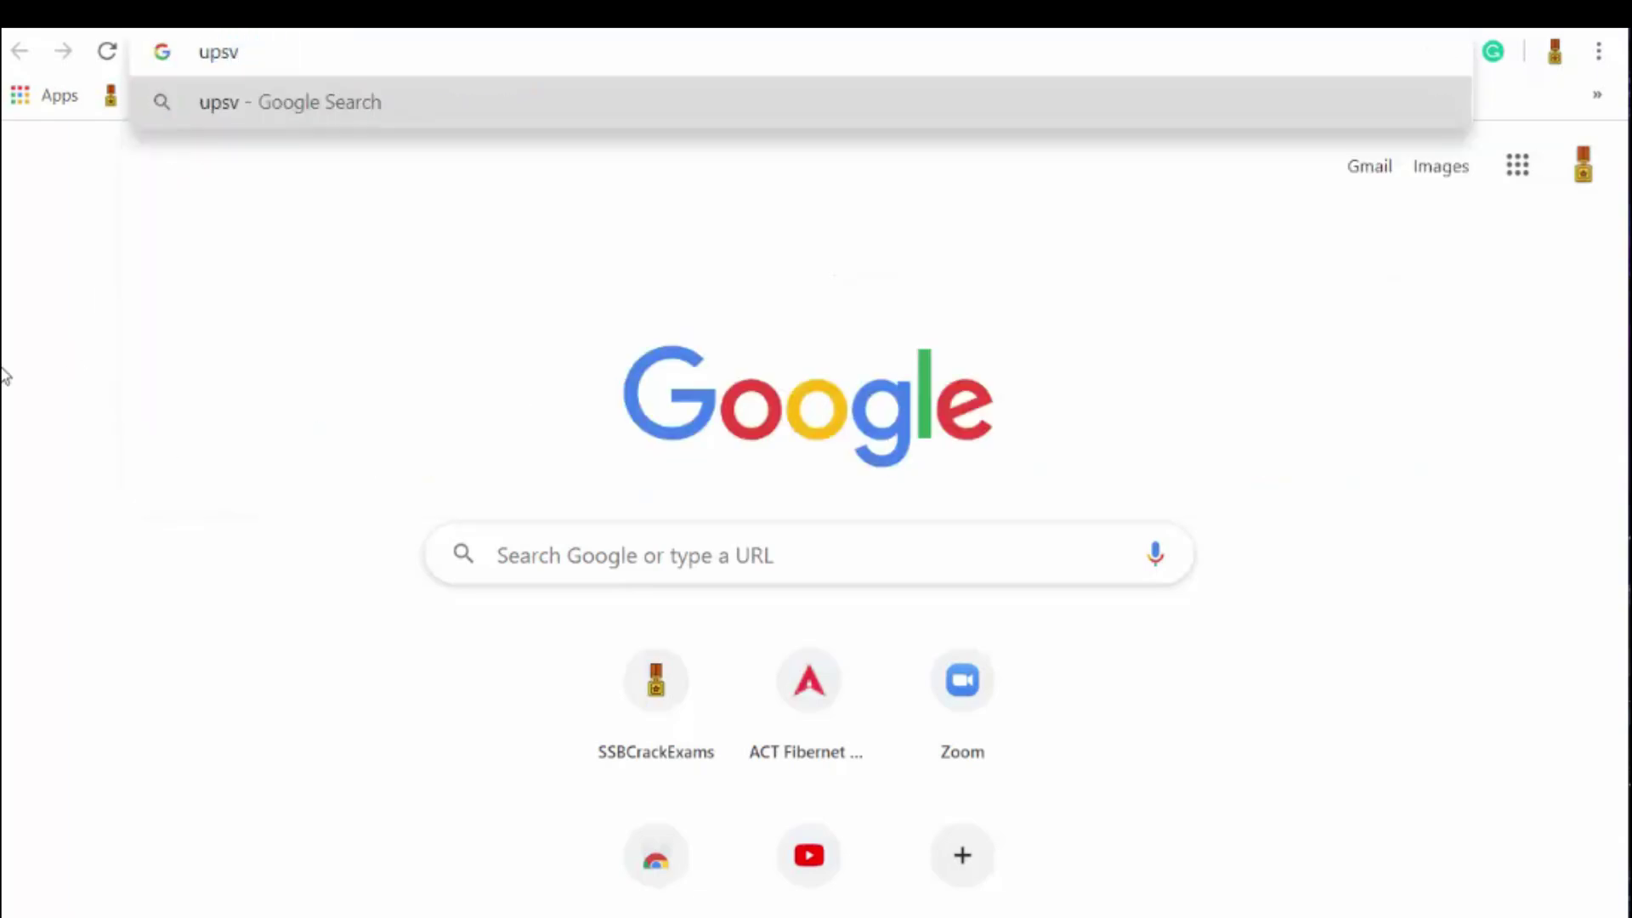
pyautogui.press('BackSpace')
pyautogui.write('c.')
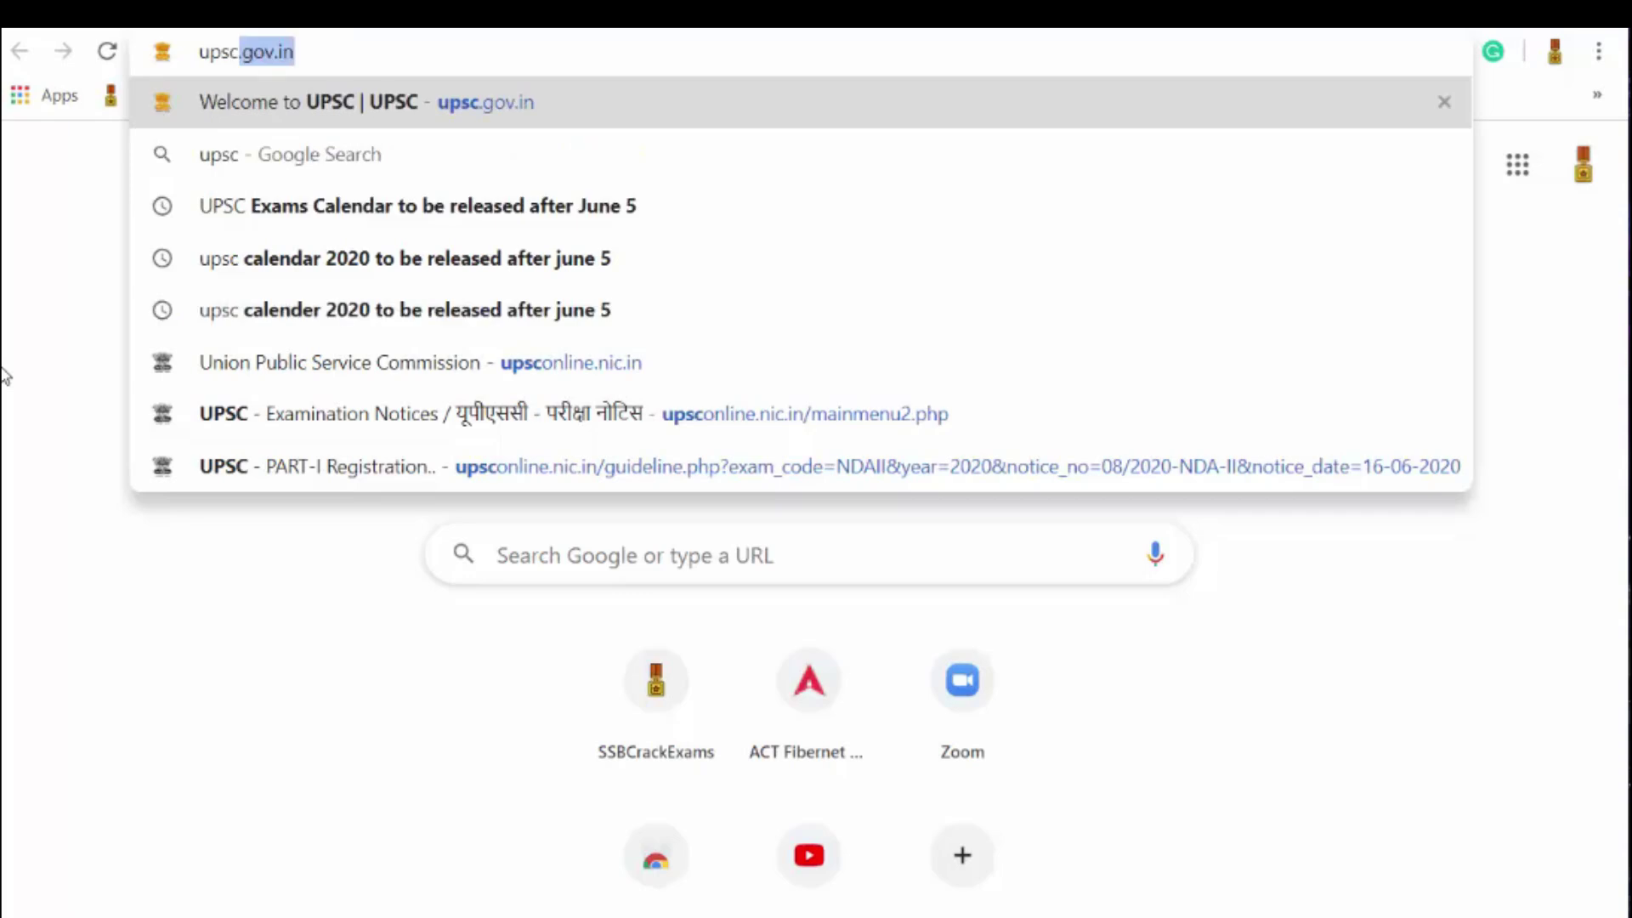
pyautogui.write('gov.in')
pyautogui.press('Return')
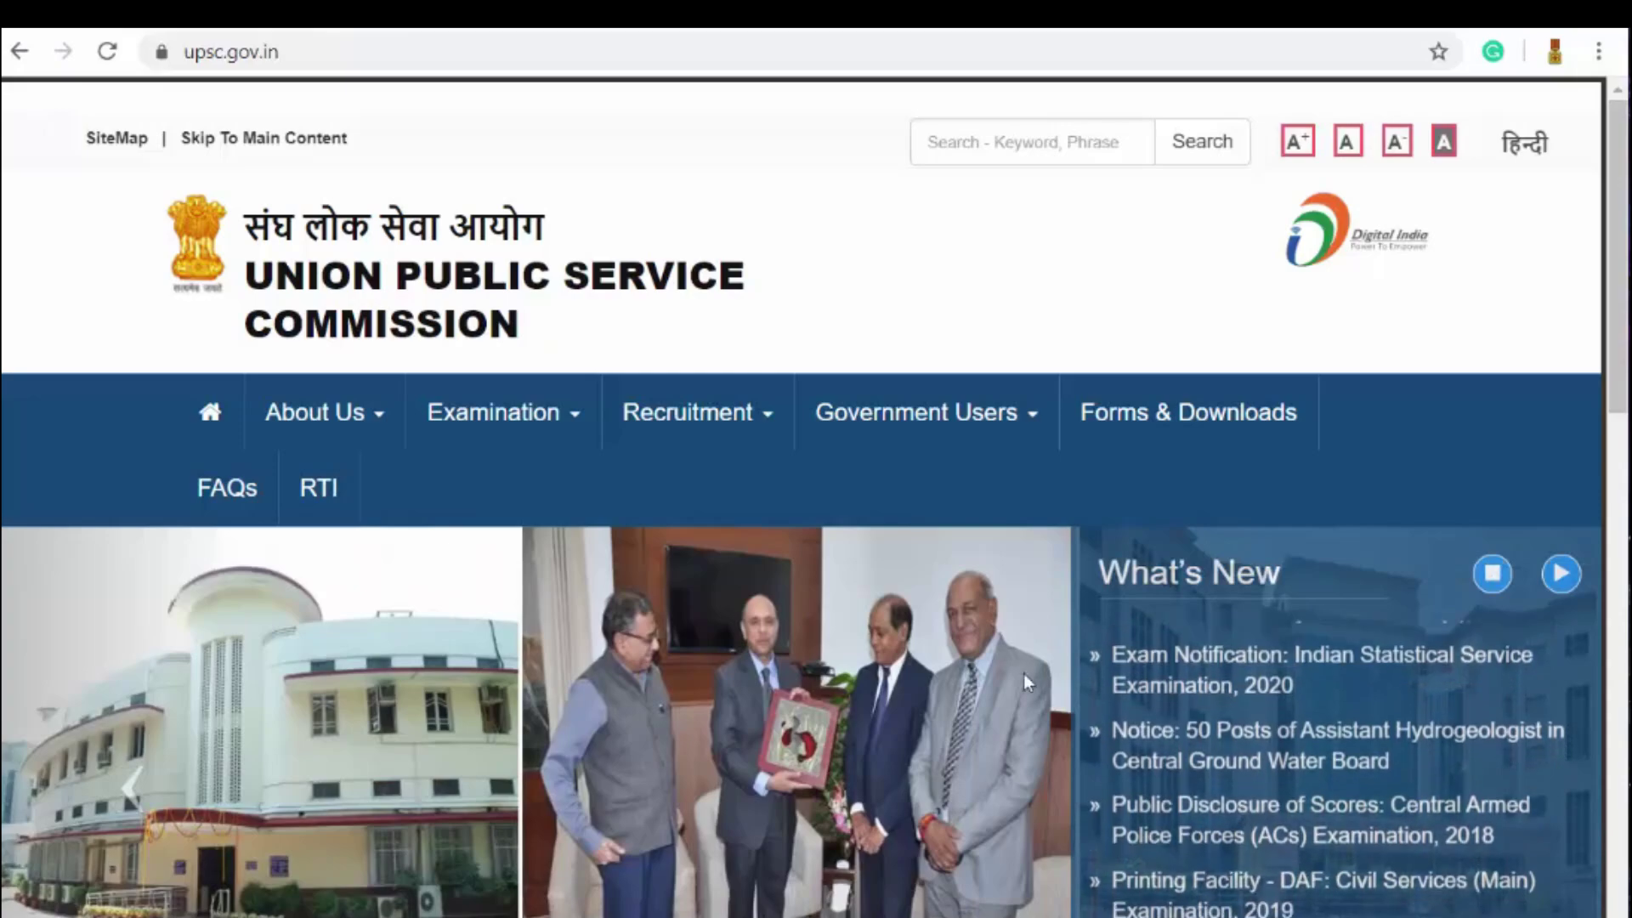
# Step: Go to Apply Online, then to Online Application for Various Examinations
pyautogui.scroll(-5, 713, 759)
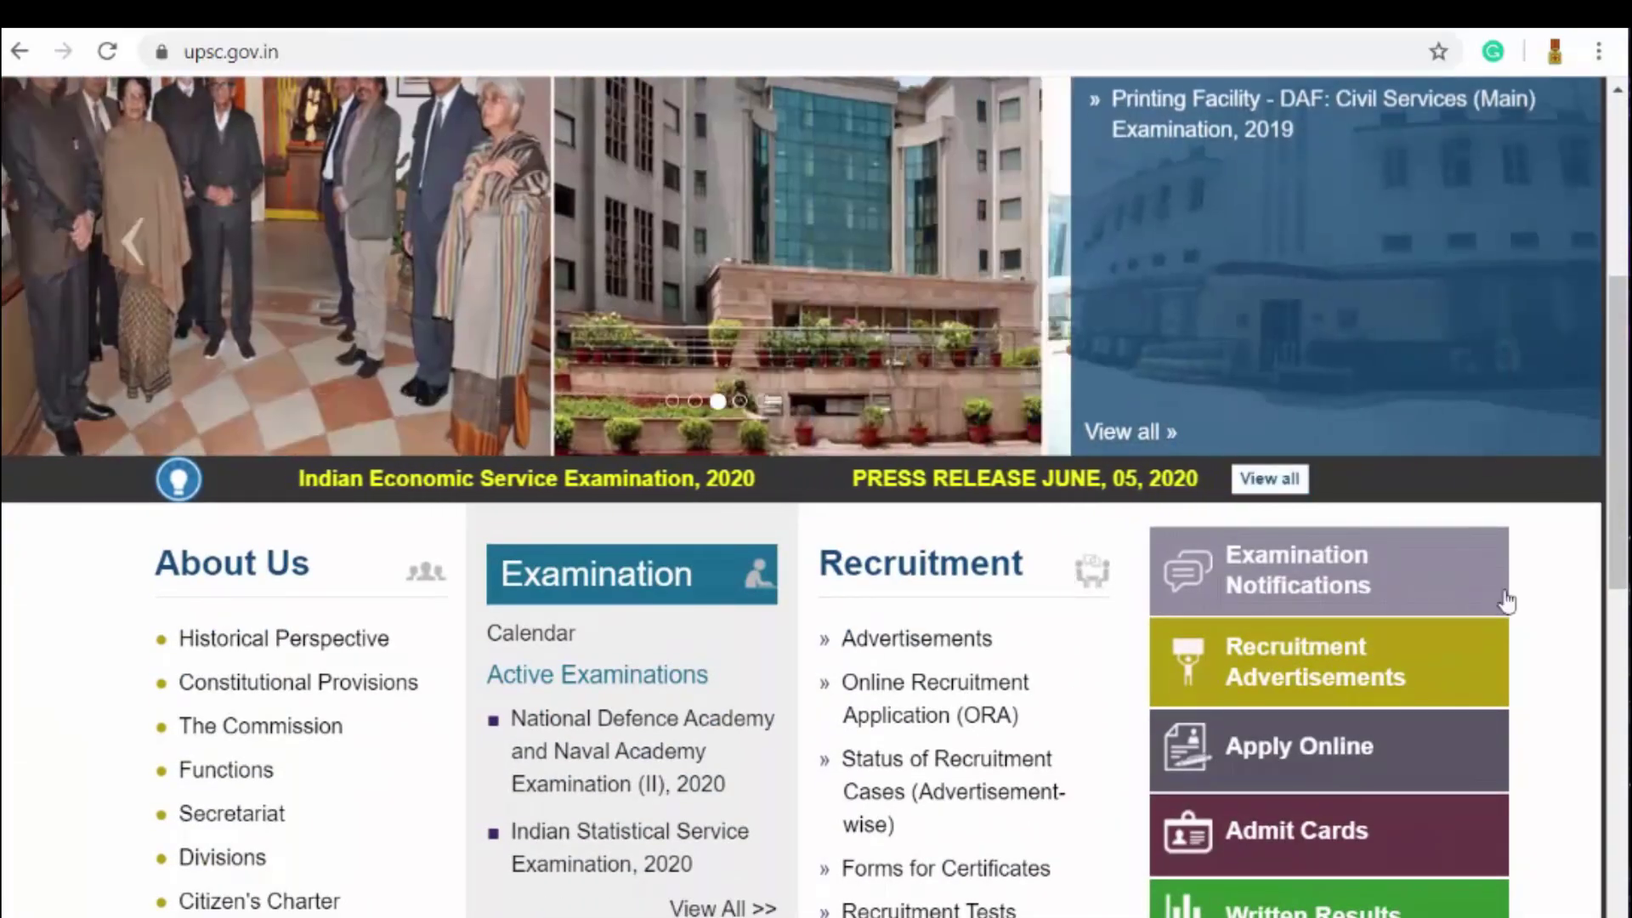
pyautogui.scroll(-3, 1571, 590)
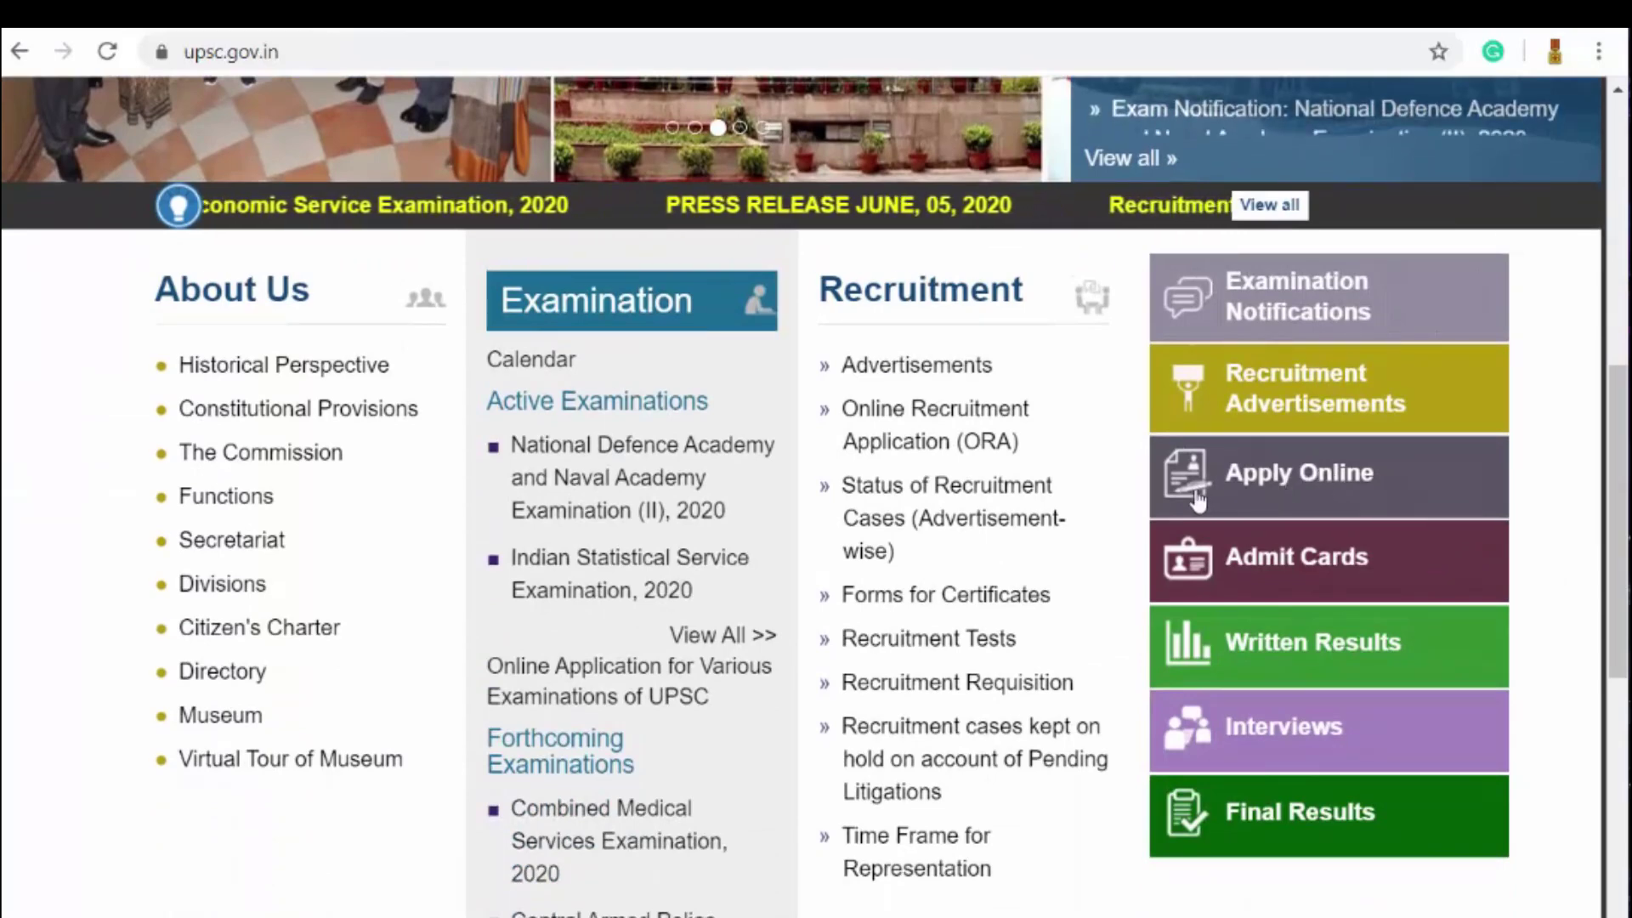
pyautogui.click(1289, 493)
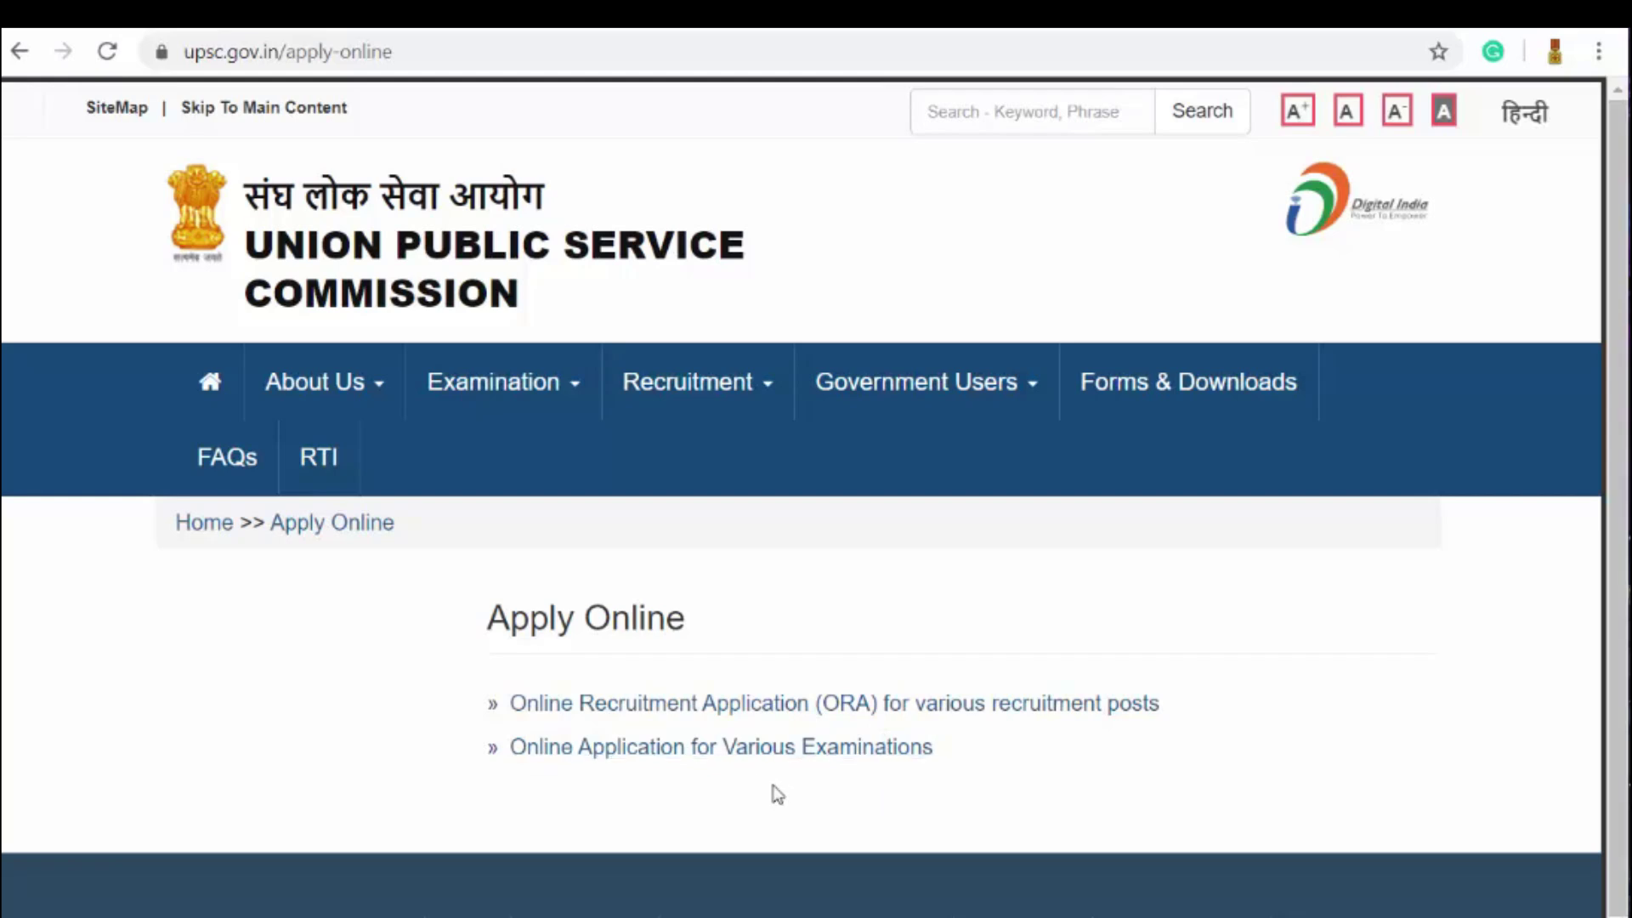
pyautogui.moveTo(918, 383)
pyautogui.click(634, 756)
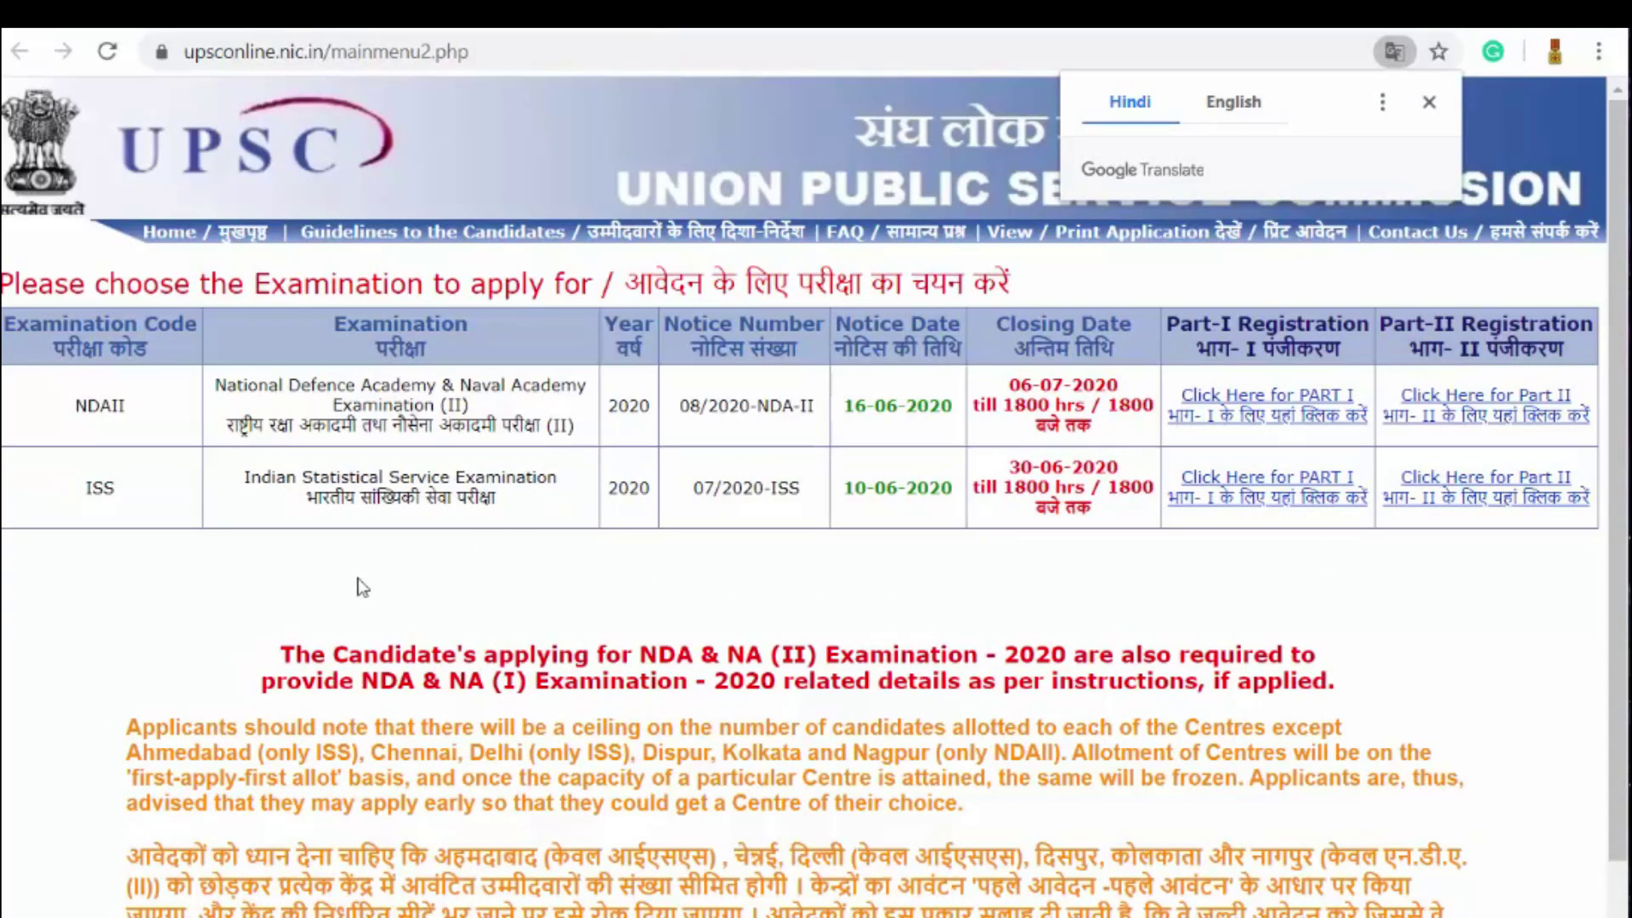
# Step: Dismiss the translate offer and load upsconline.nic.in in a new tab
pyautogui.click(1428, 103)
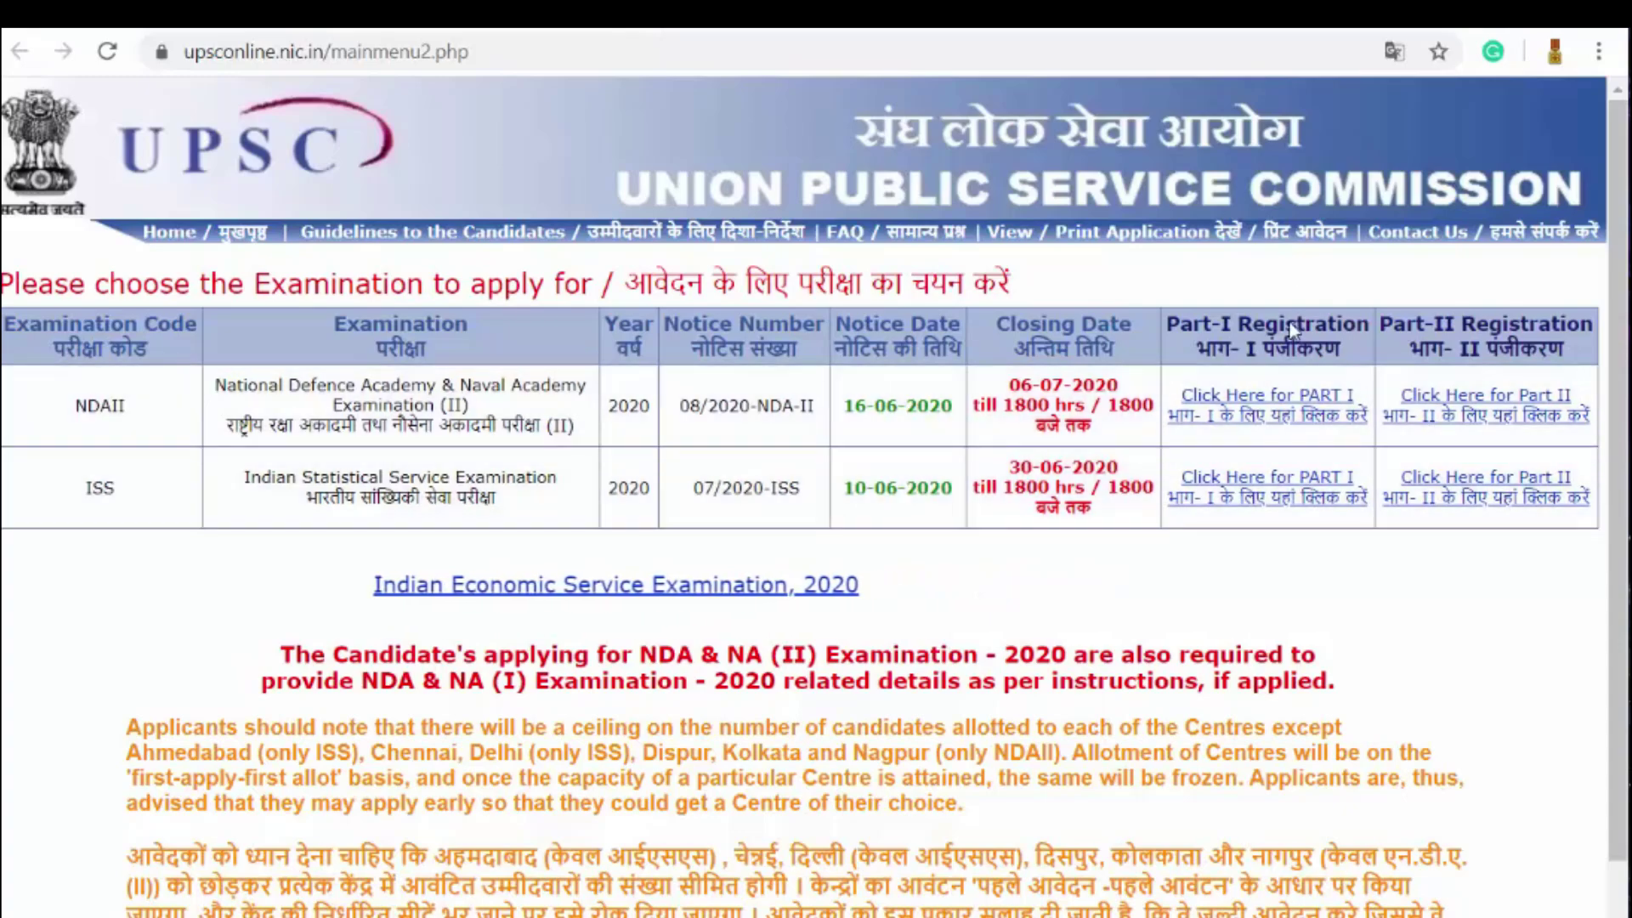
pyautogui.hotkey('ctrl', 't')
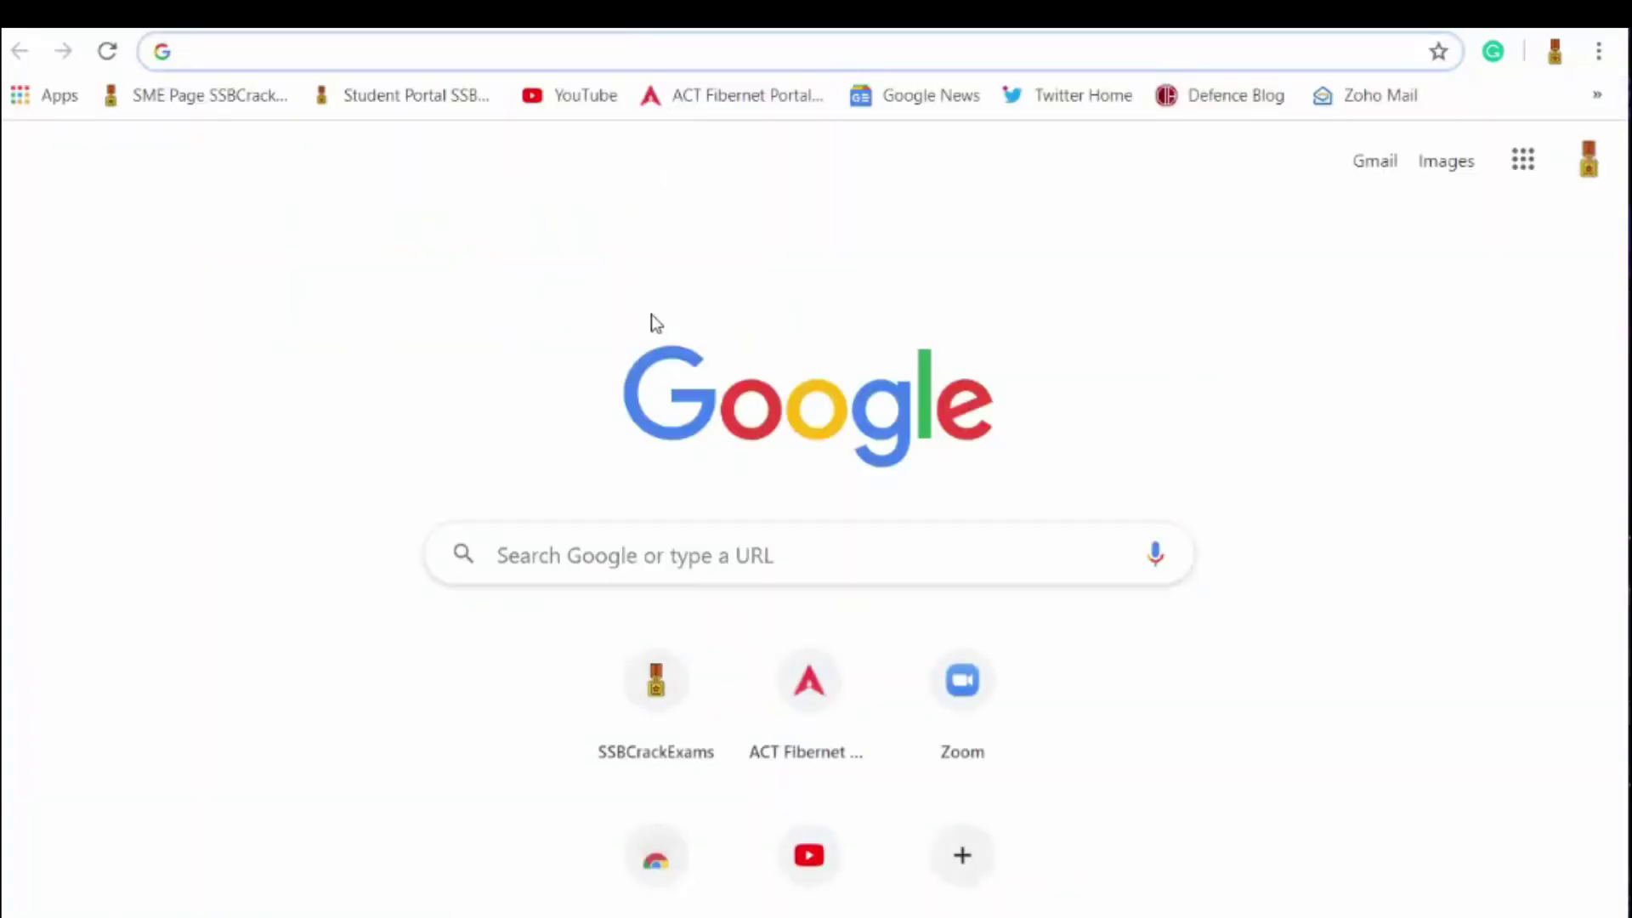
pyautogui.write('y')
pyautogui.press('BackSpace')
pyautogui.write('upsc')
pyautogui.press('BackSpace')
pyautogui.press('BackSpace')
pyautogui.press('BackSpace')
pyautogui.press('BackSpace')
pyautogui.press('BackSpace')
pyautogui.write('upsv')
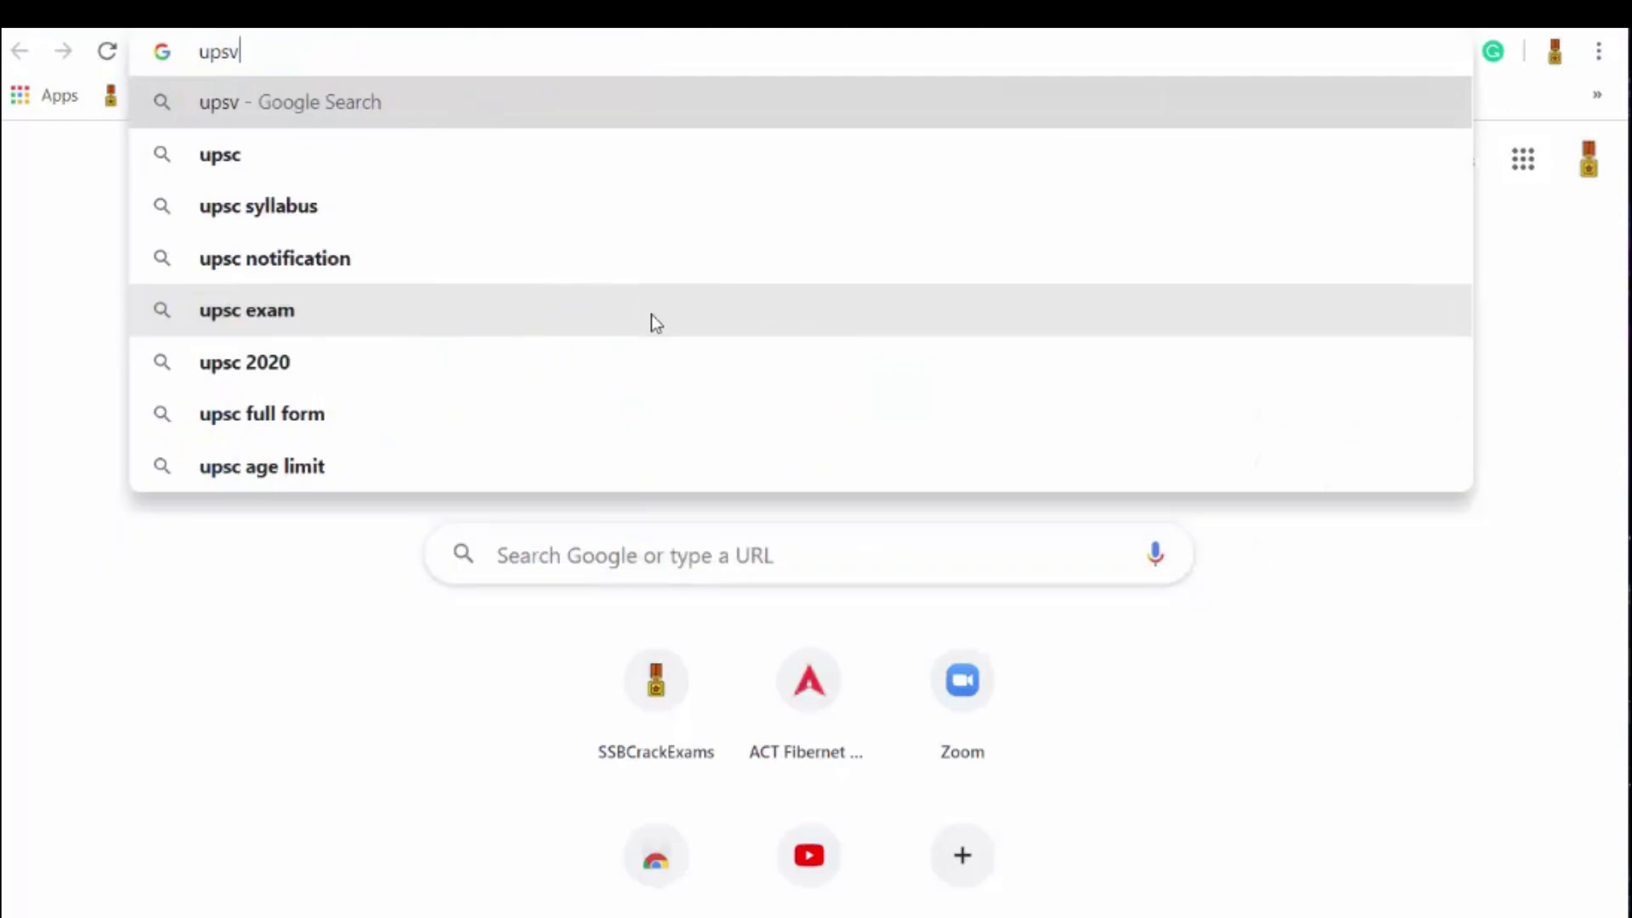
pyautogui.press('BackSpace')
pyautogui.write('con')
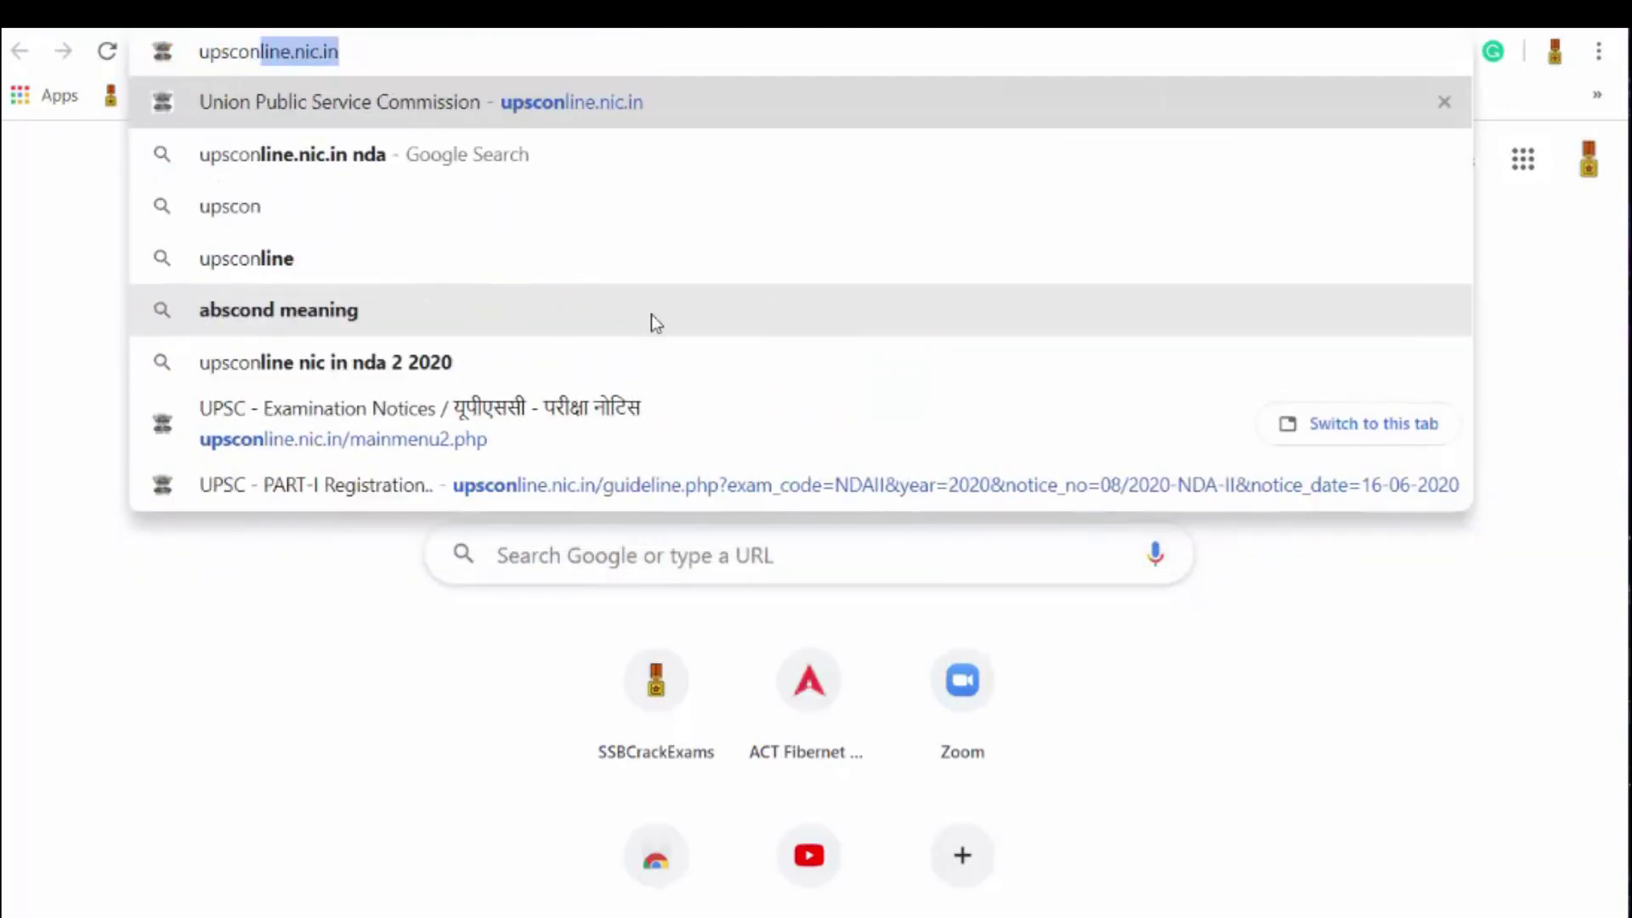
pyautogui.press('Right')
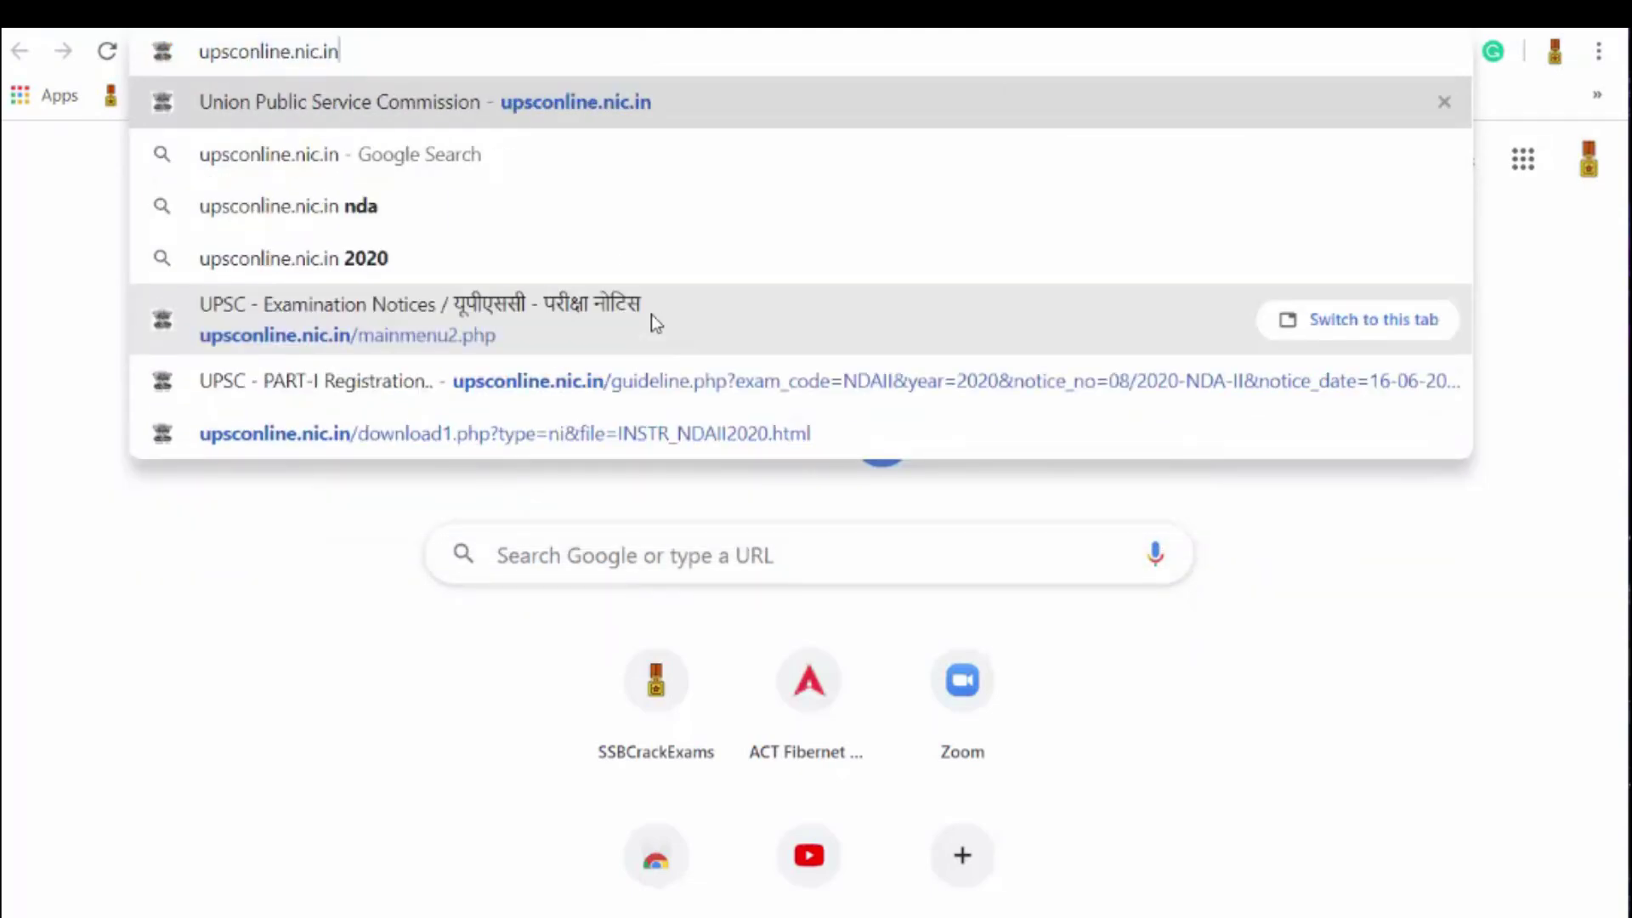
pyautogui.press('Return')
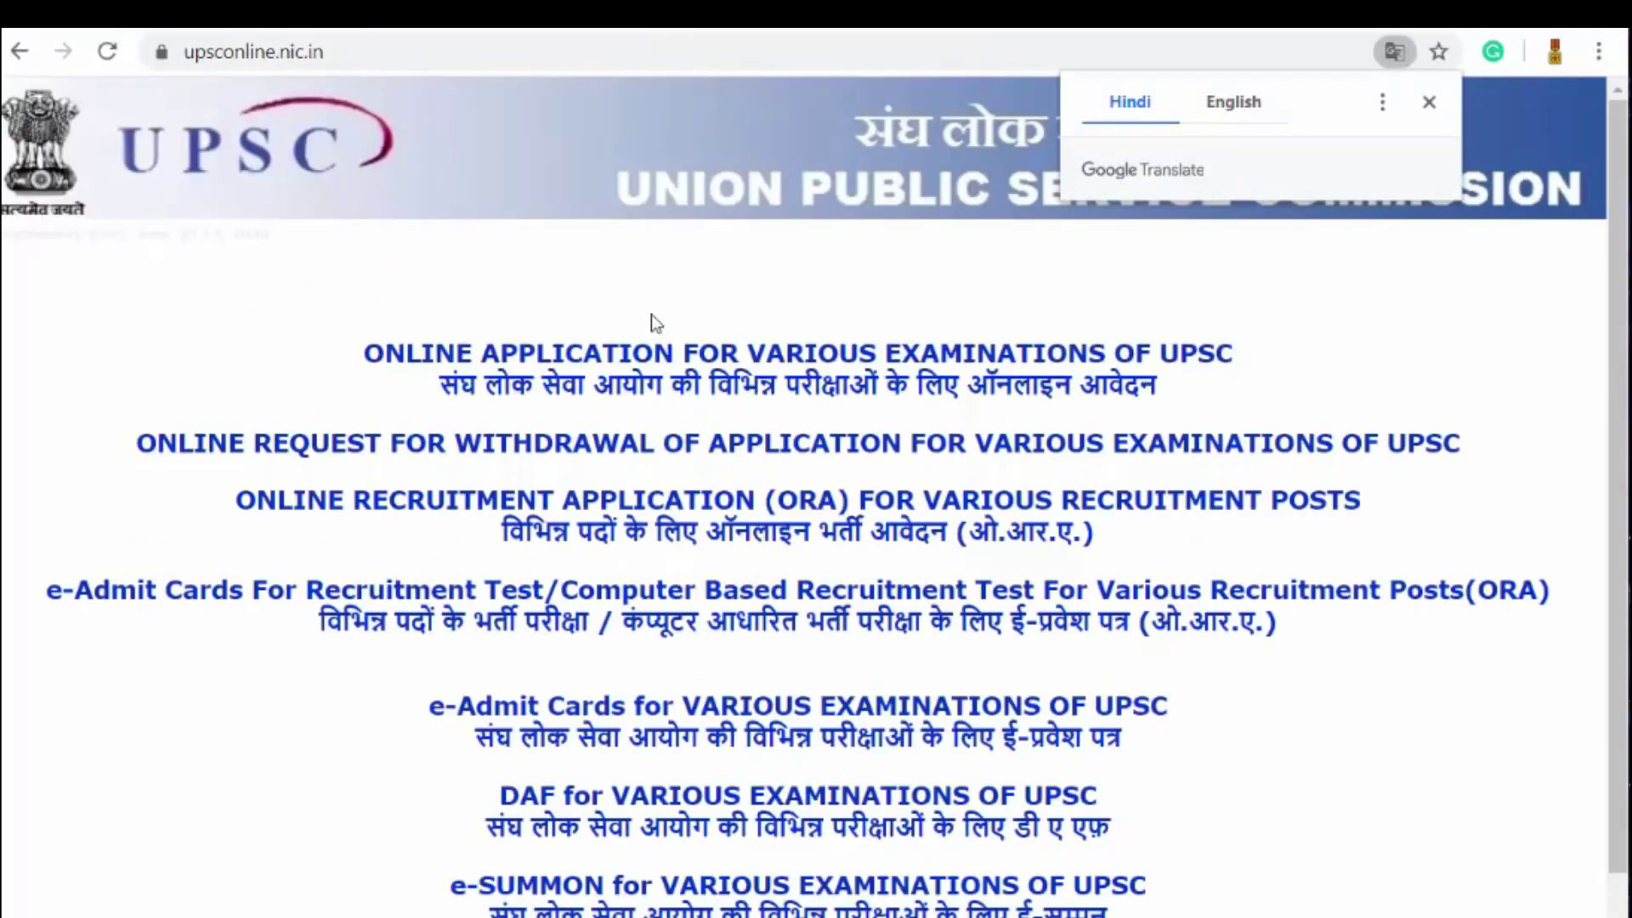
# Step: Dismiss the translate offer and open the Part I instructions for the NDAII 2020 row
pyautogui.click(1429, 102)
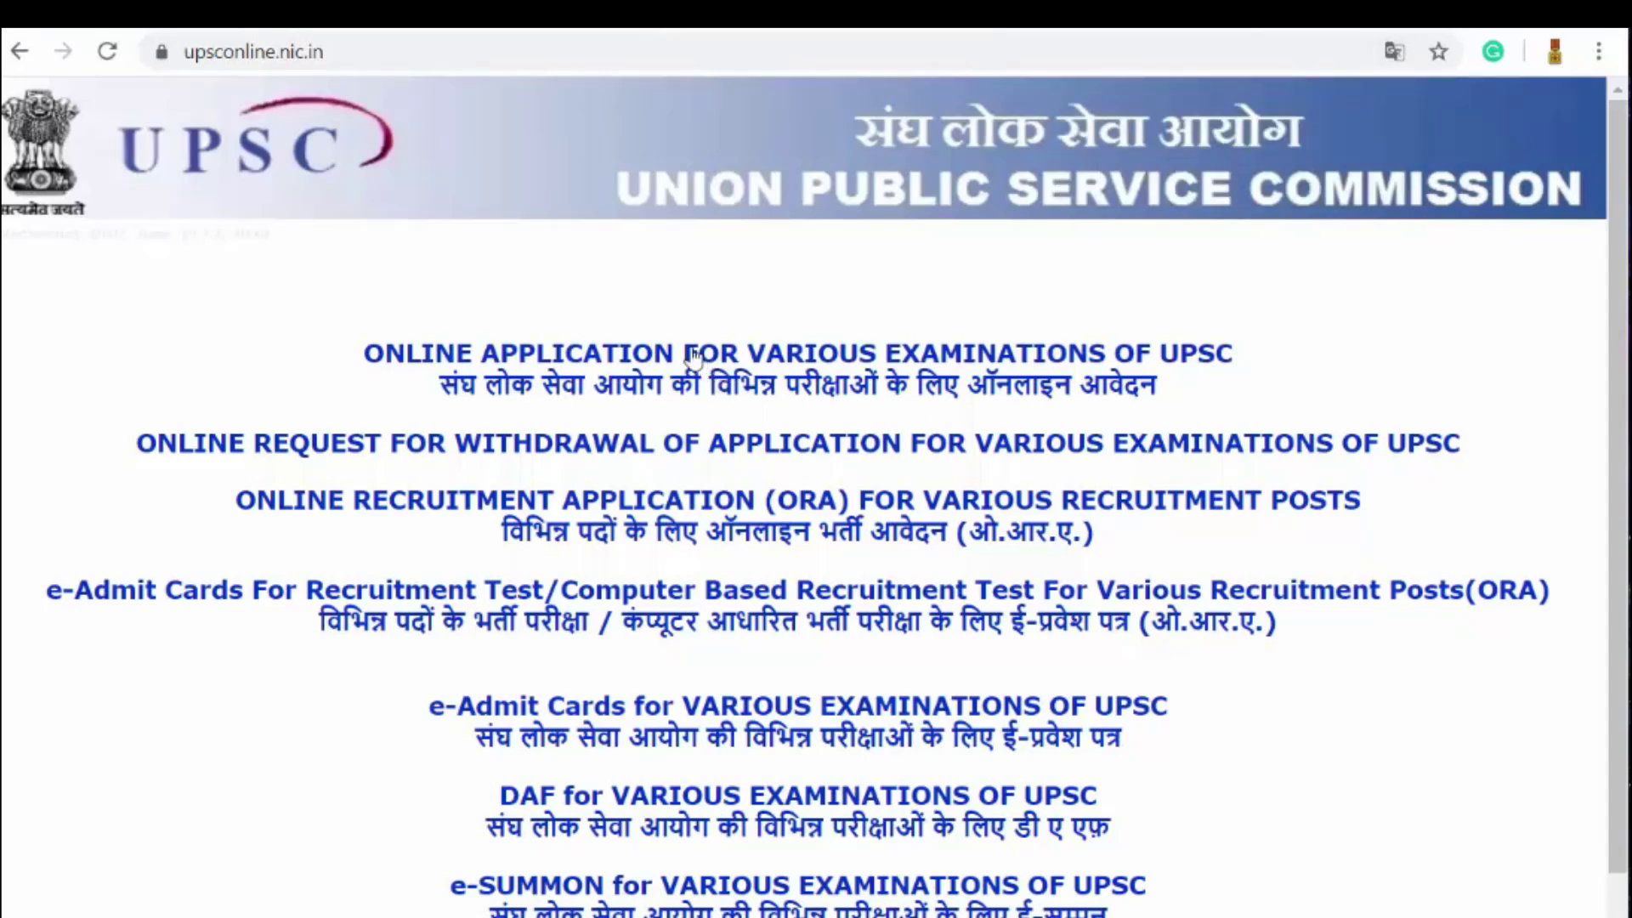
pyautogui.click(693, 356)
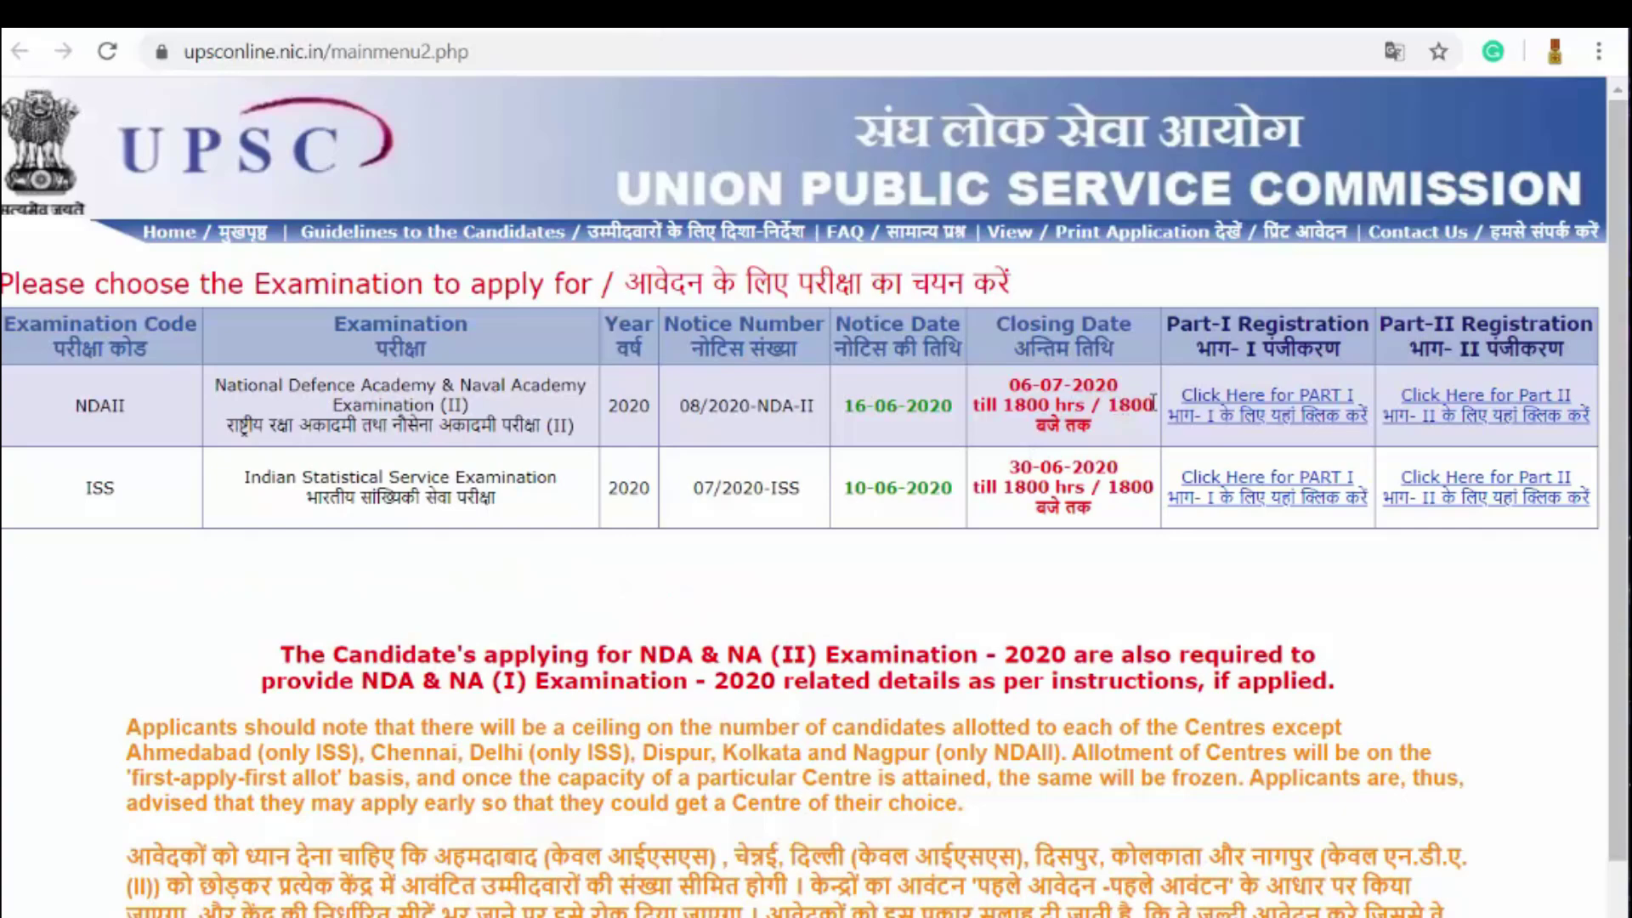
pyautogui.click(1307, 414)
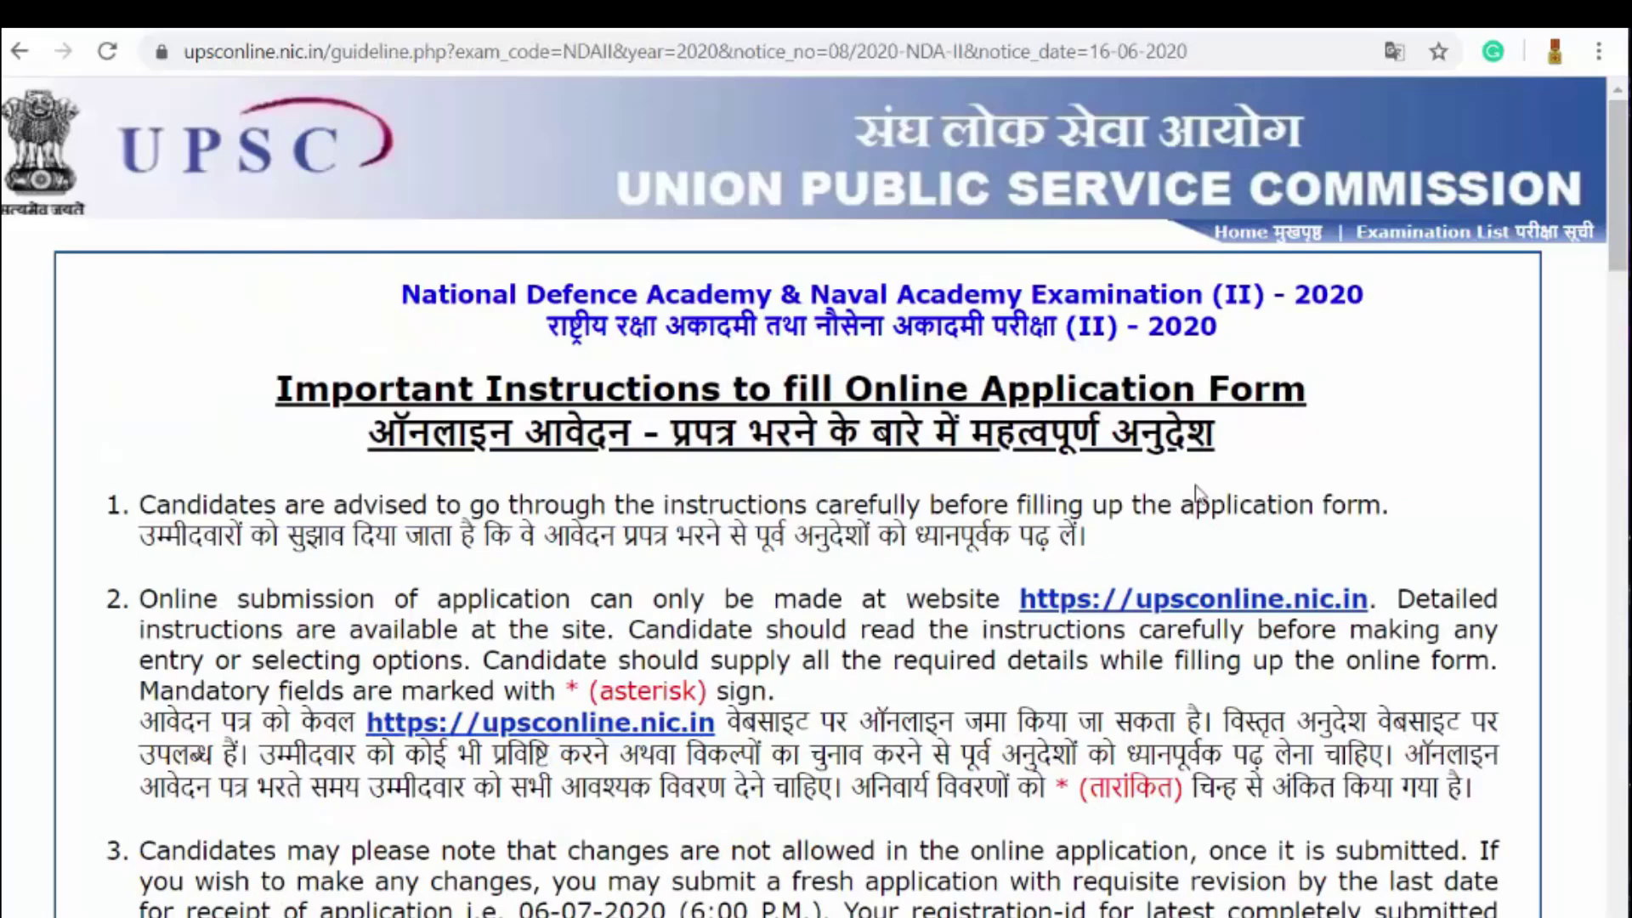
# Step: Scroll to guideline 11 and highlight the exam date 'September 6, 2020'
pyautogui.scroll(-2, 1338, 448)
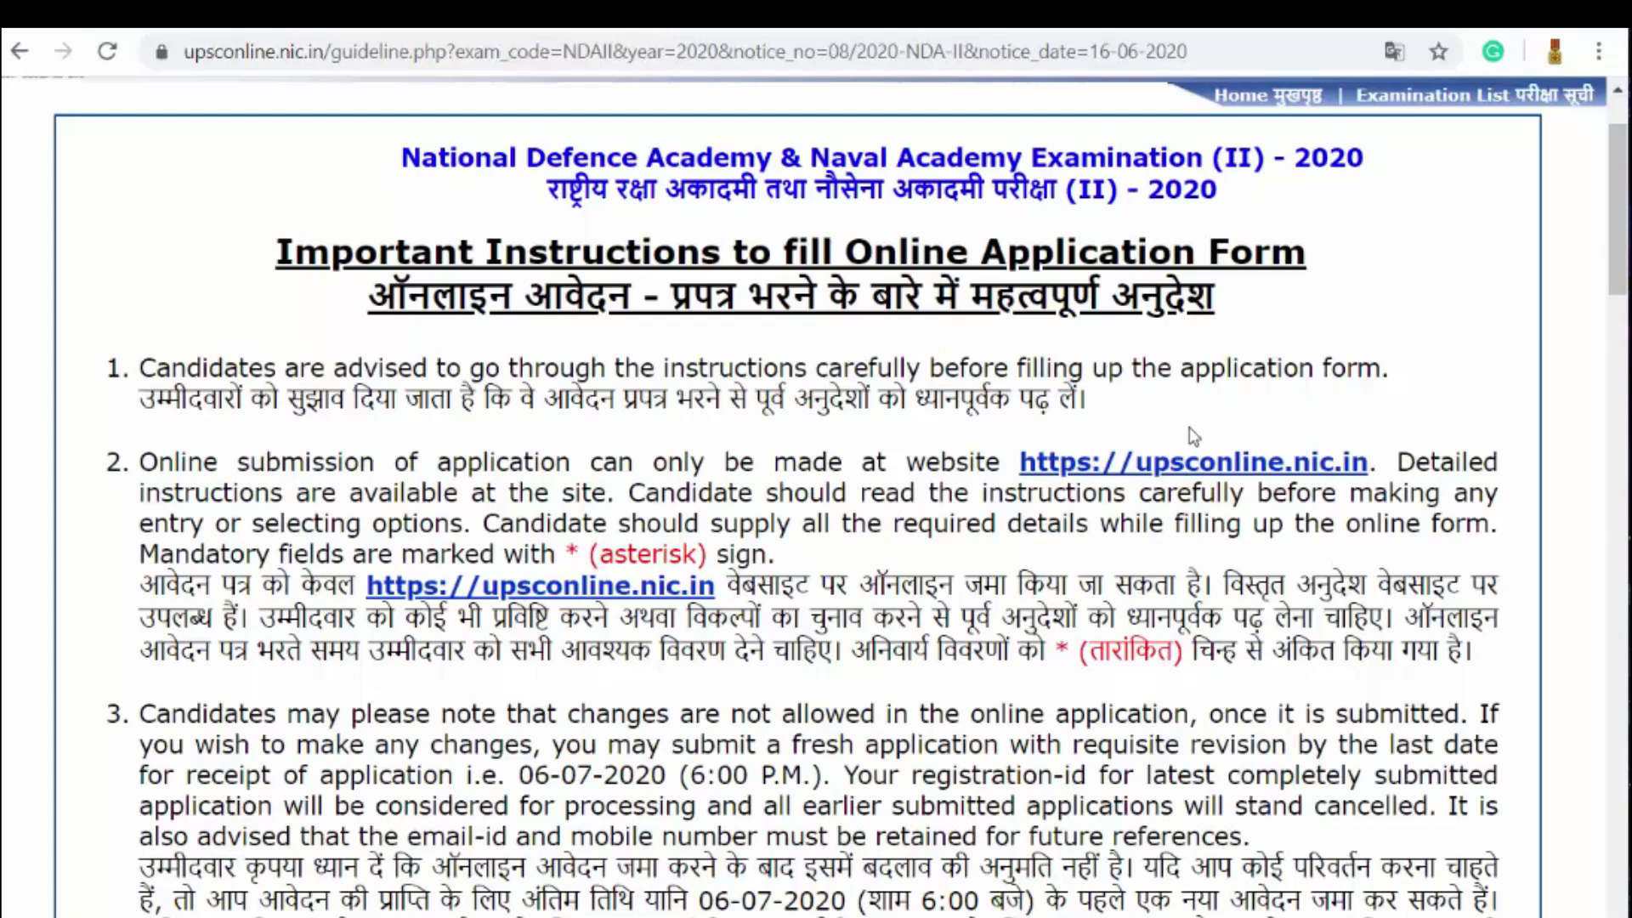
pyautogui.scroll(-3, 1190, 434)
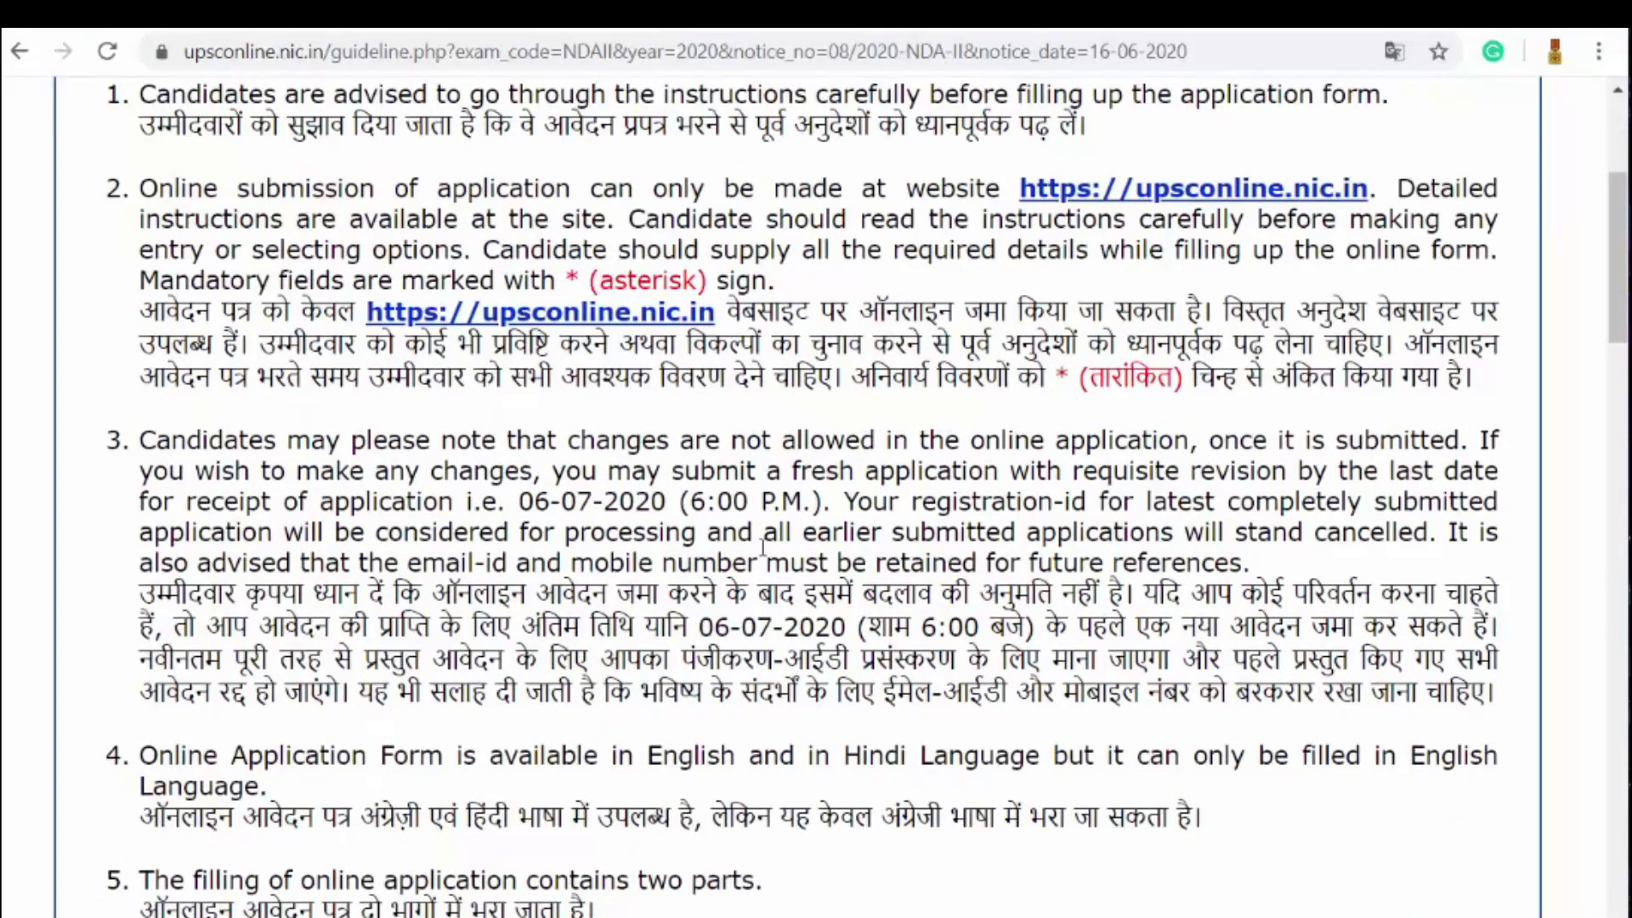
pyautogui.scroll(-5, 727, 561)
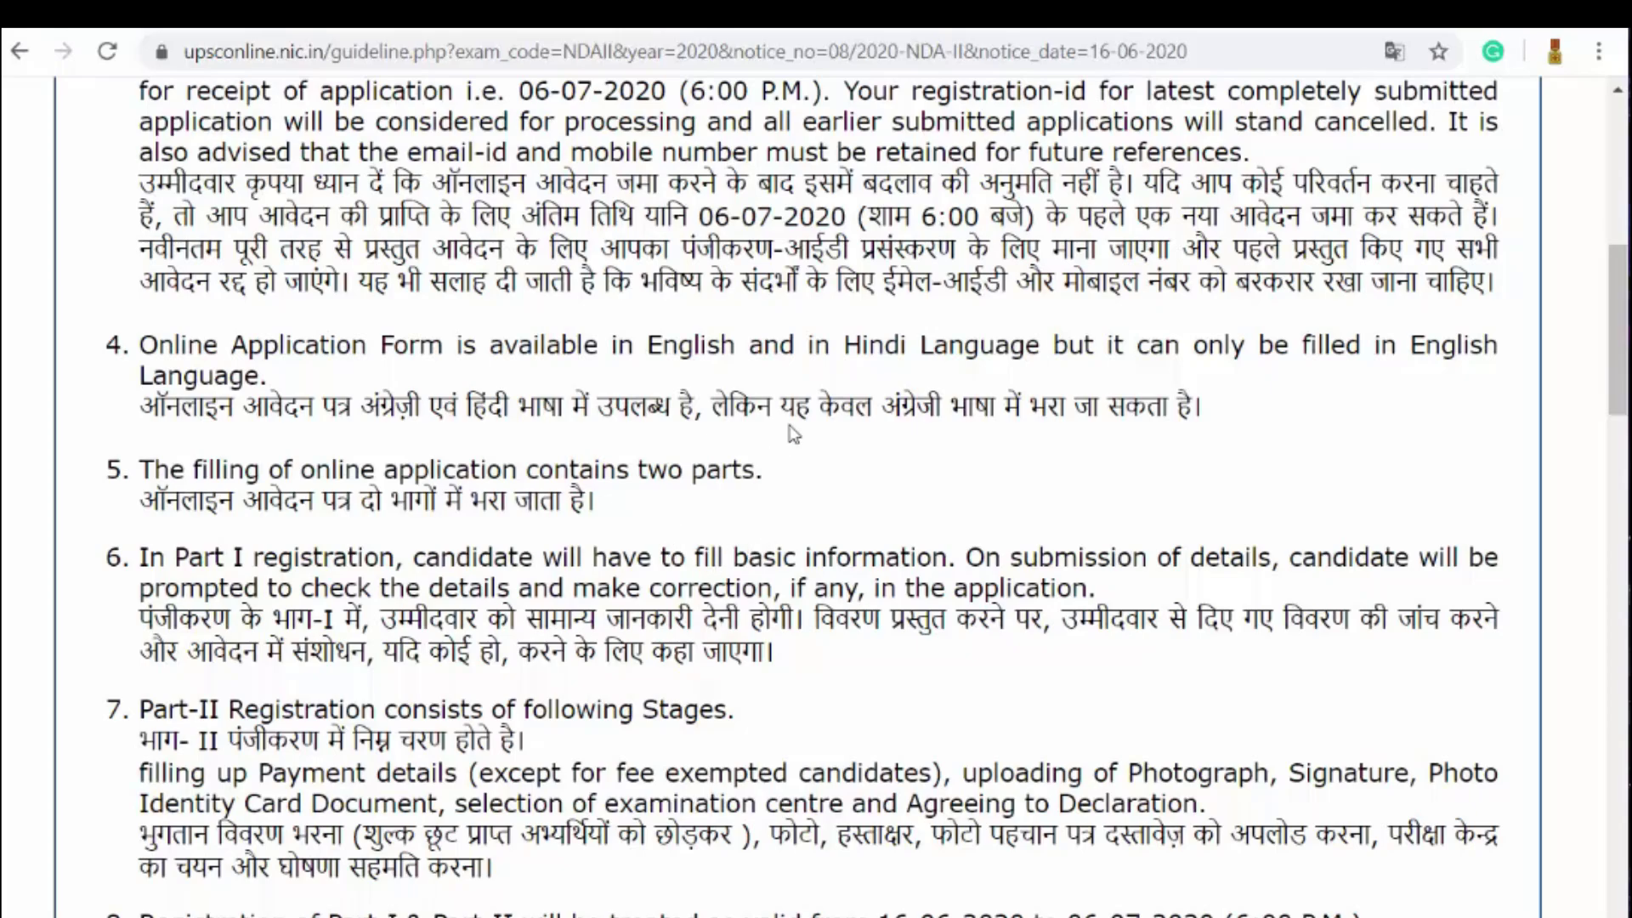
pyautogui.scroll(-2, 793, 434)
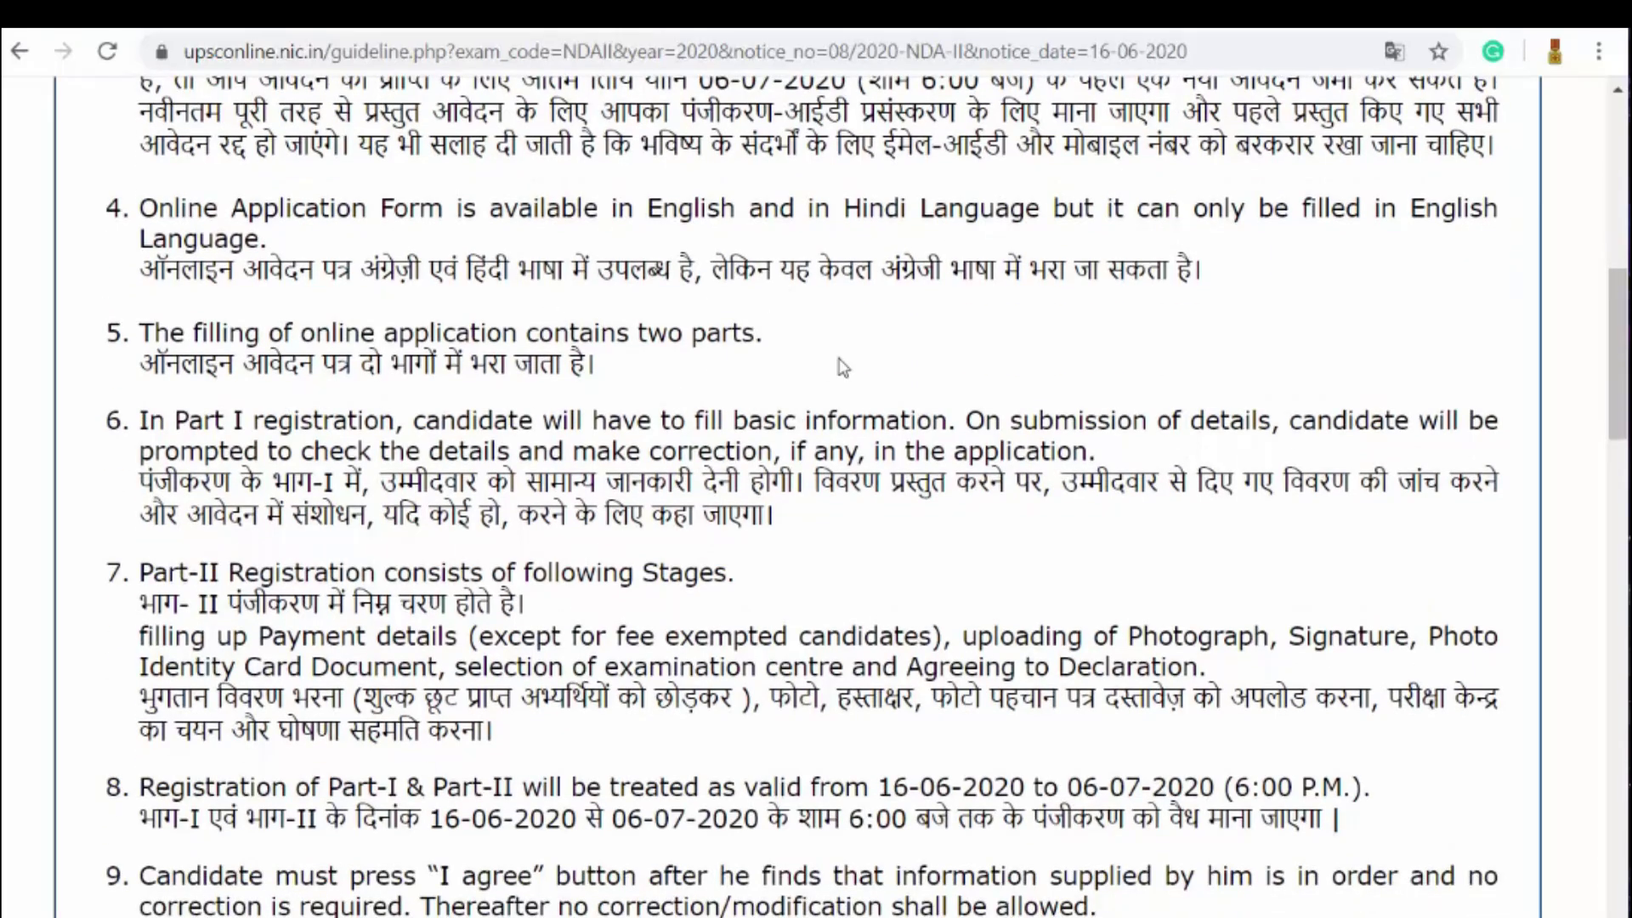
pyautogui.scroll(-12, 864, 360)
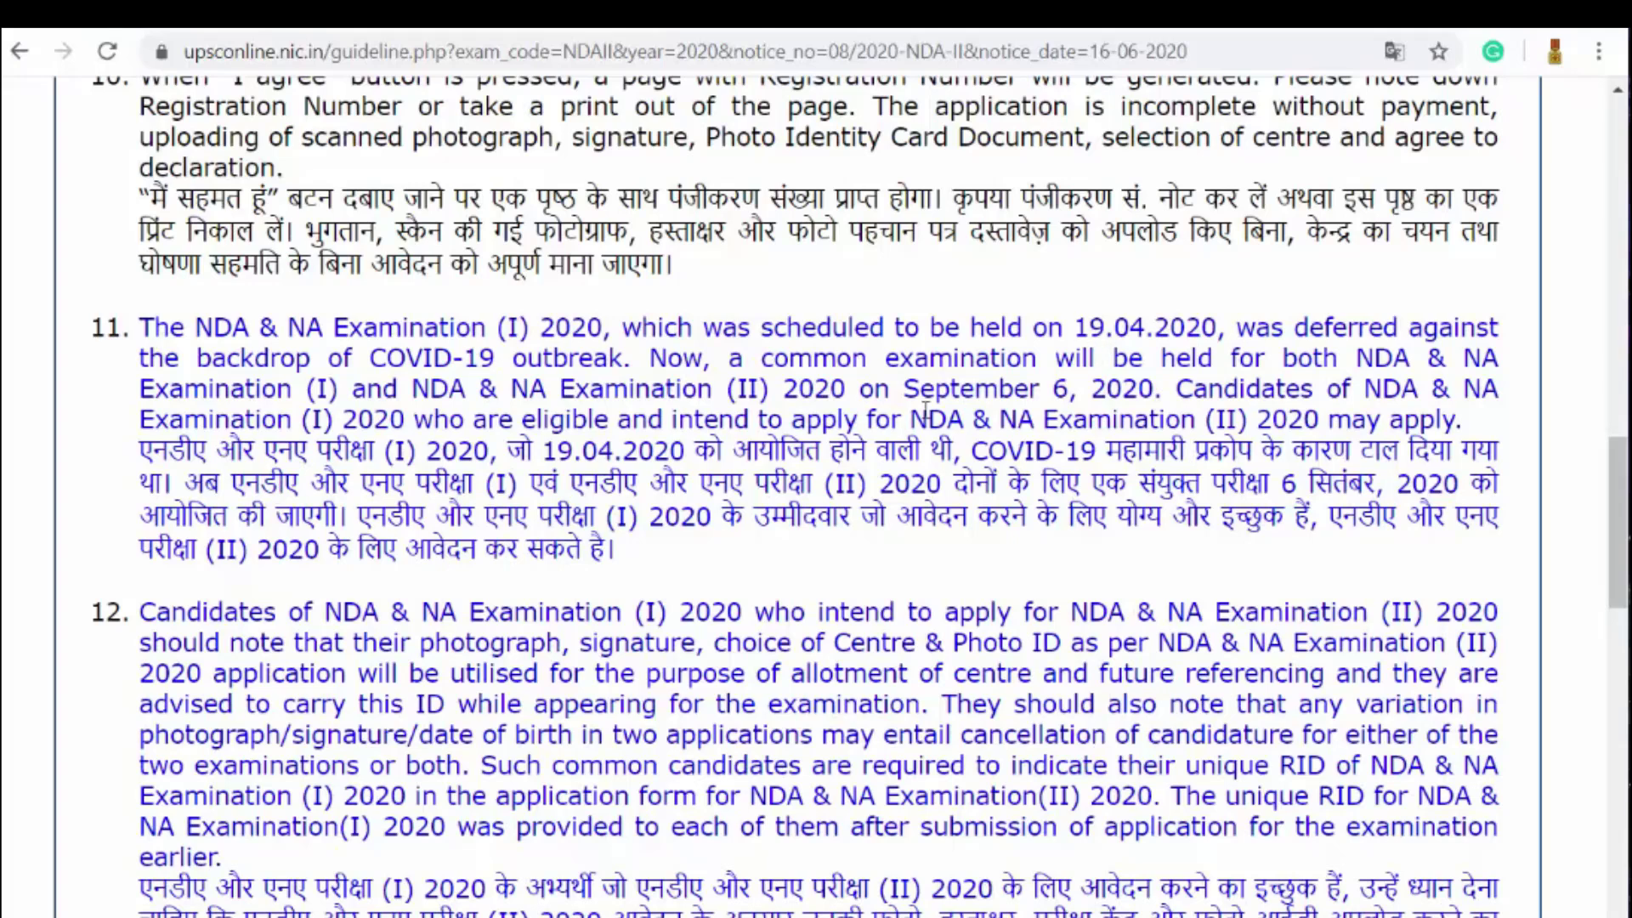
pyautogui.moveTo(907, 388); pyautogui.dragTo(1161, 389)
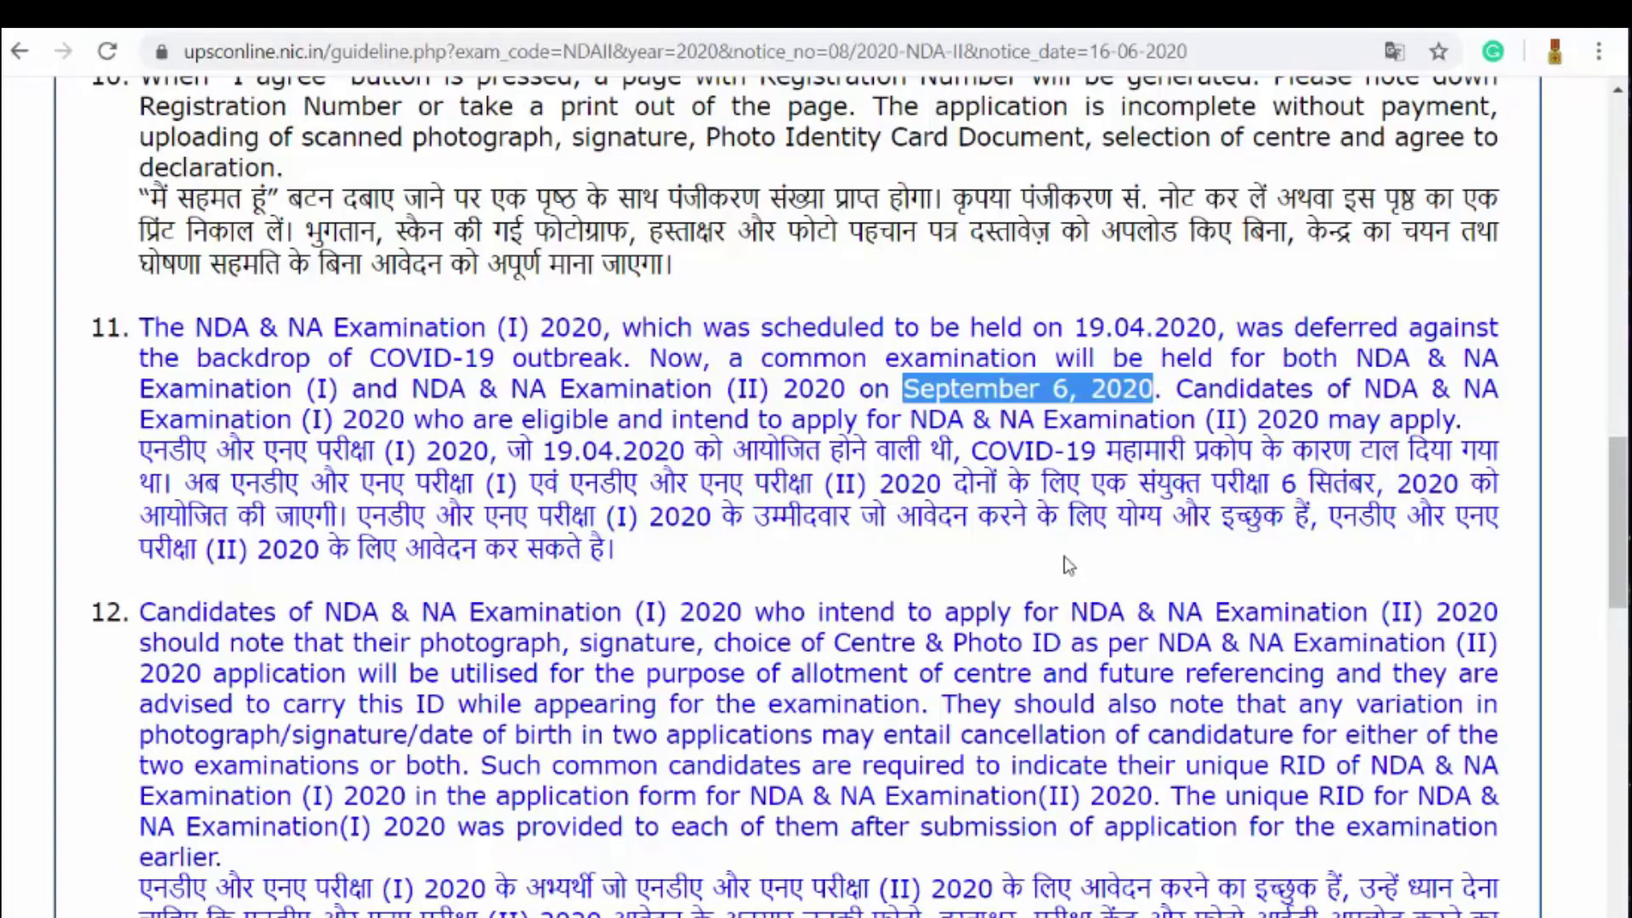
pyautogui.scroll(-2, 1064, 556)
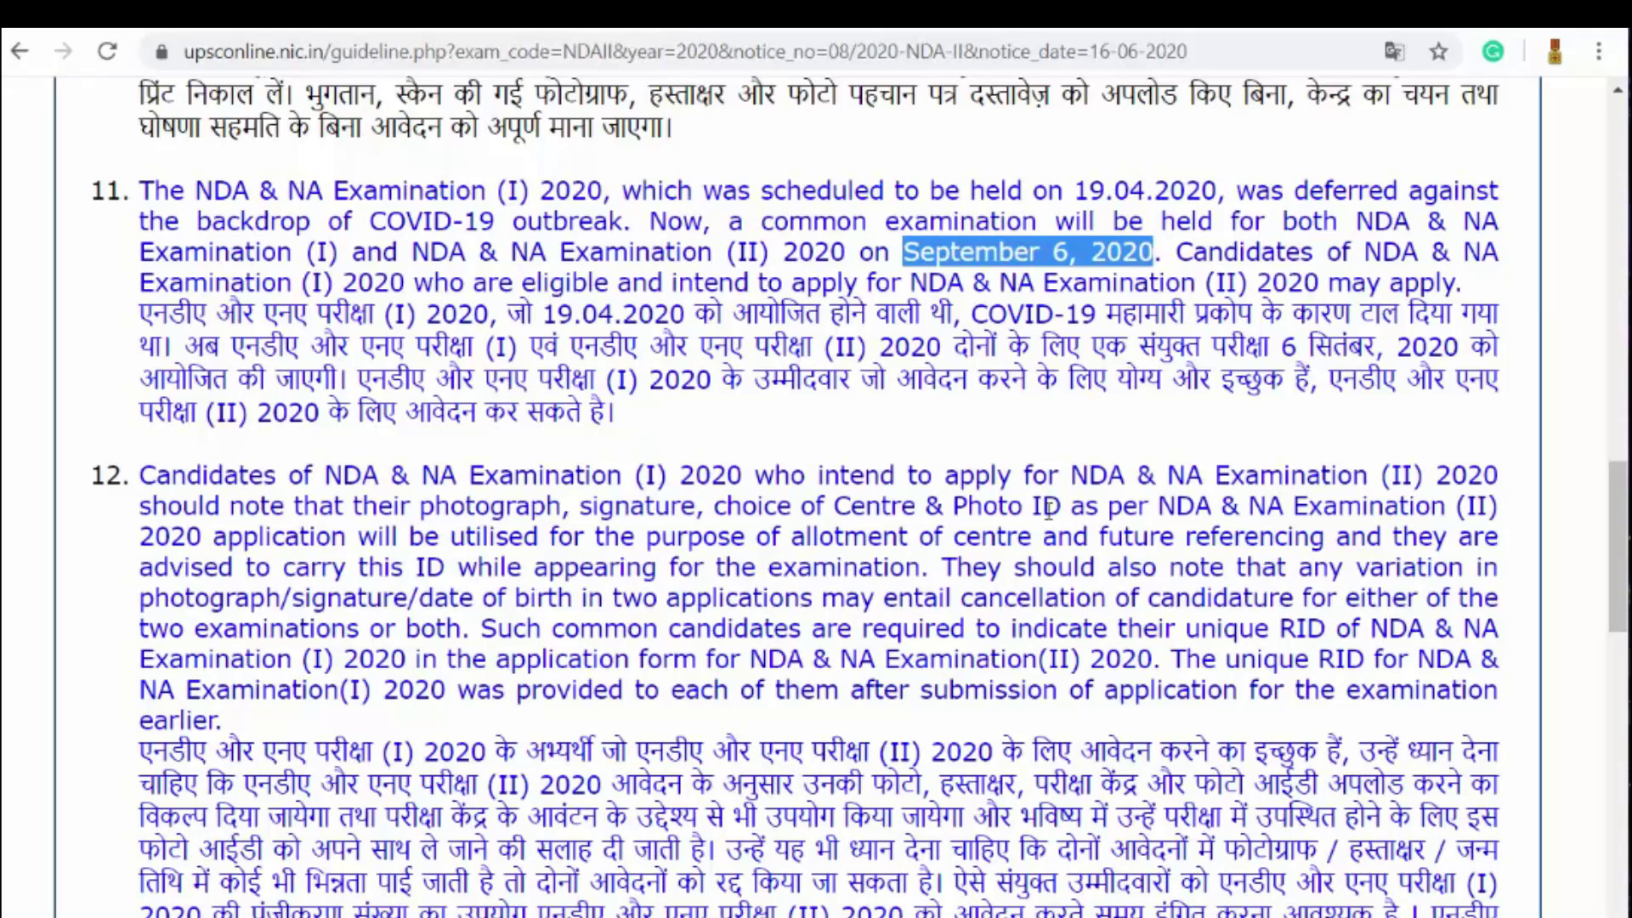
# Step: Highlight guideline 12's first sentence and its 'Photo ID' mention, then move on to item 13
pyautogui.scroll(-2, 1142, 607)
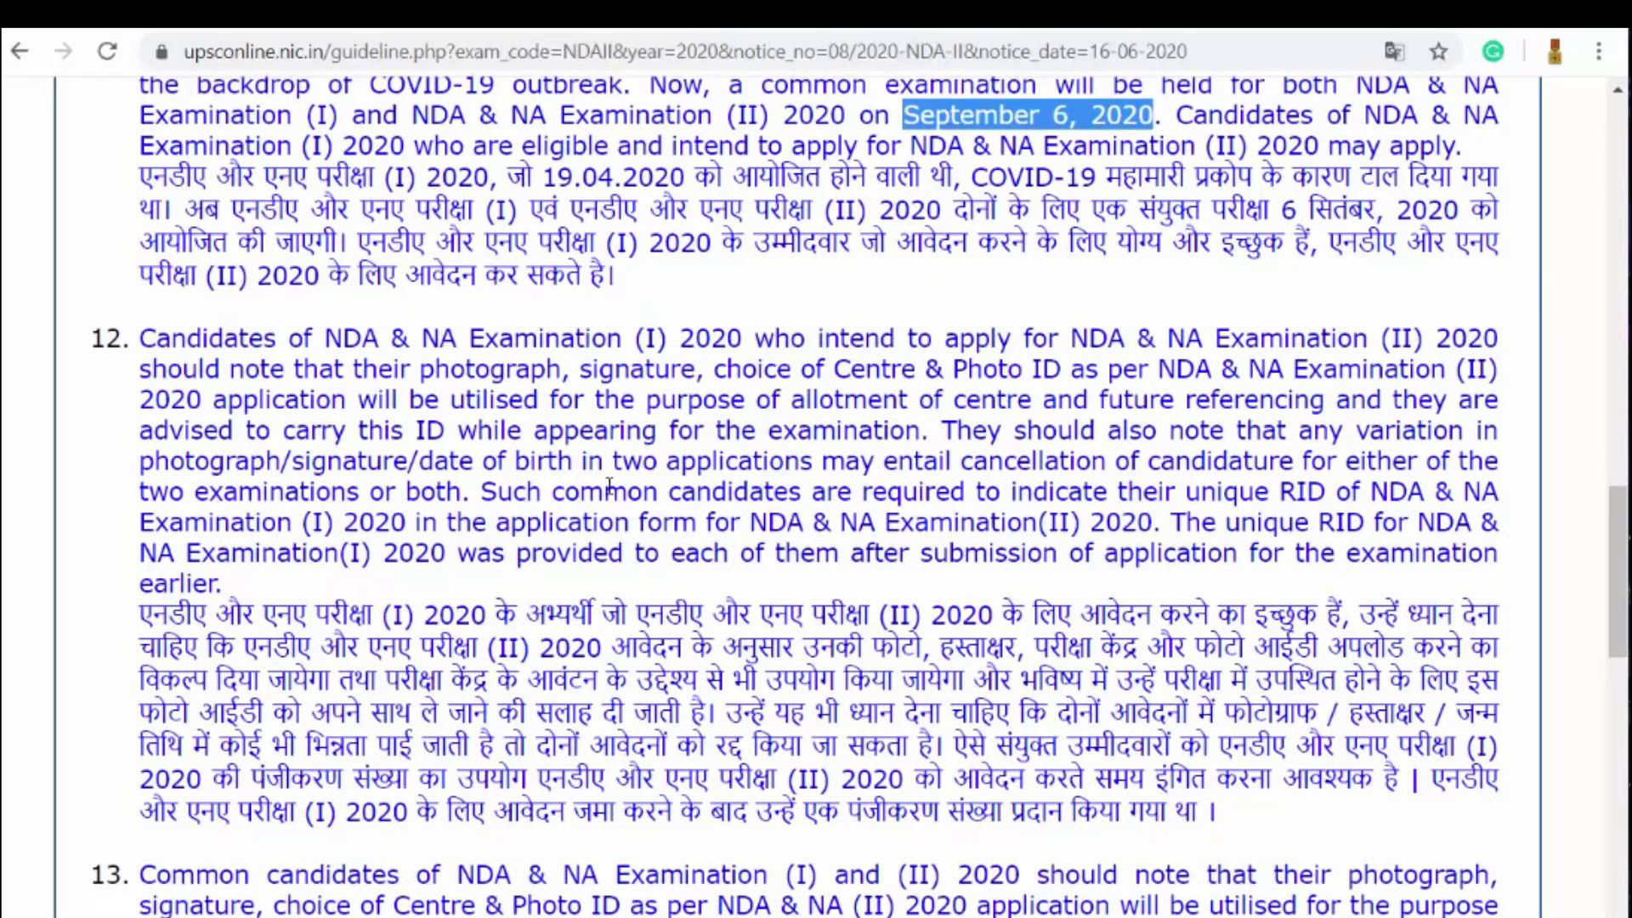
pyautogui.moveTo(140, 338); pyautogui.dragTo(1498, 349)
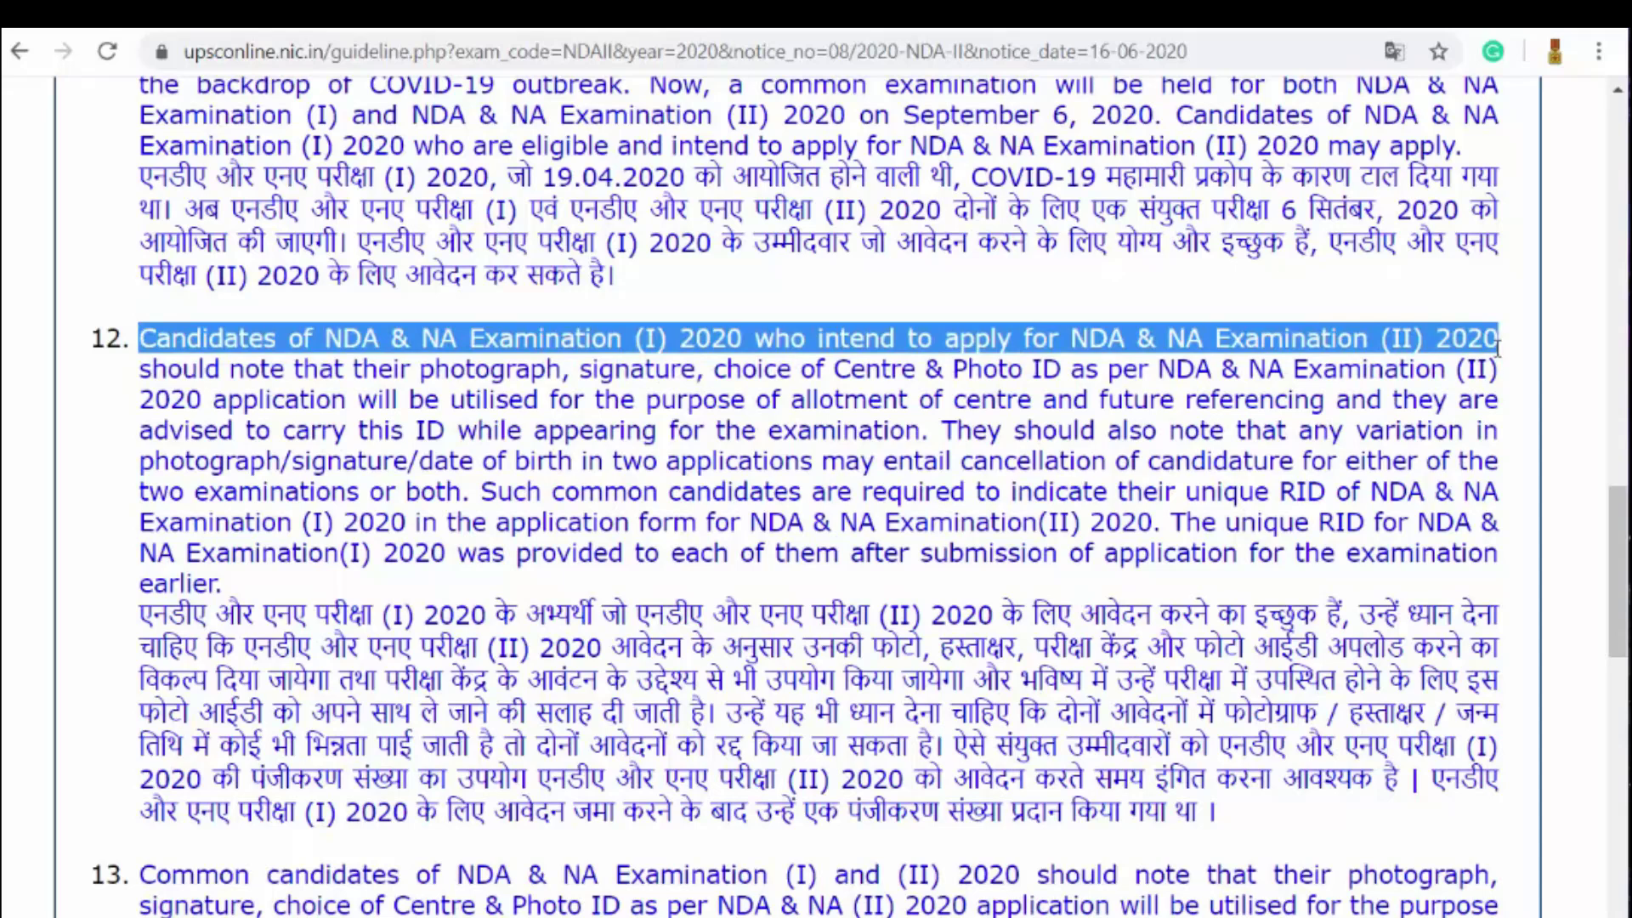
pyautogui.moveTo(1498, 348); pyautogui.dragTo(946, 429)
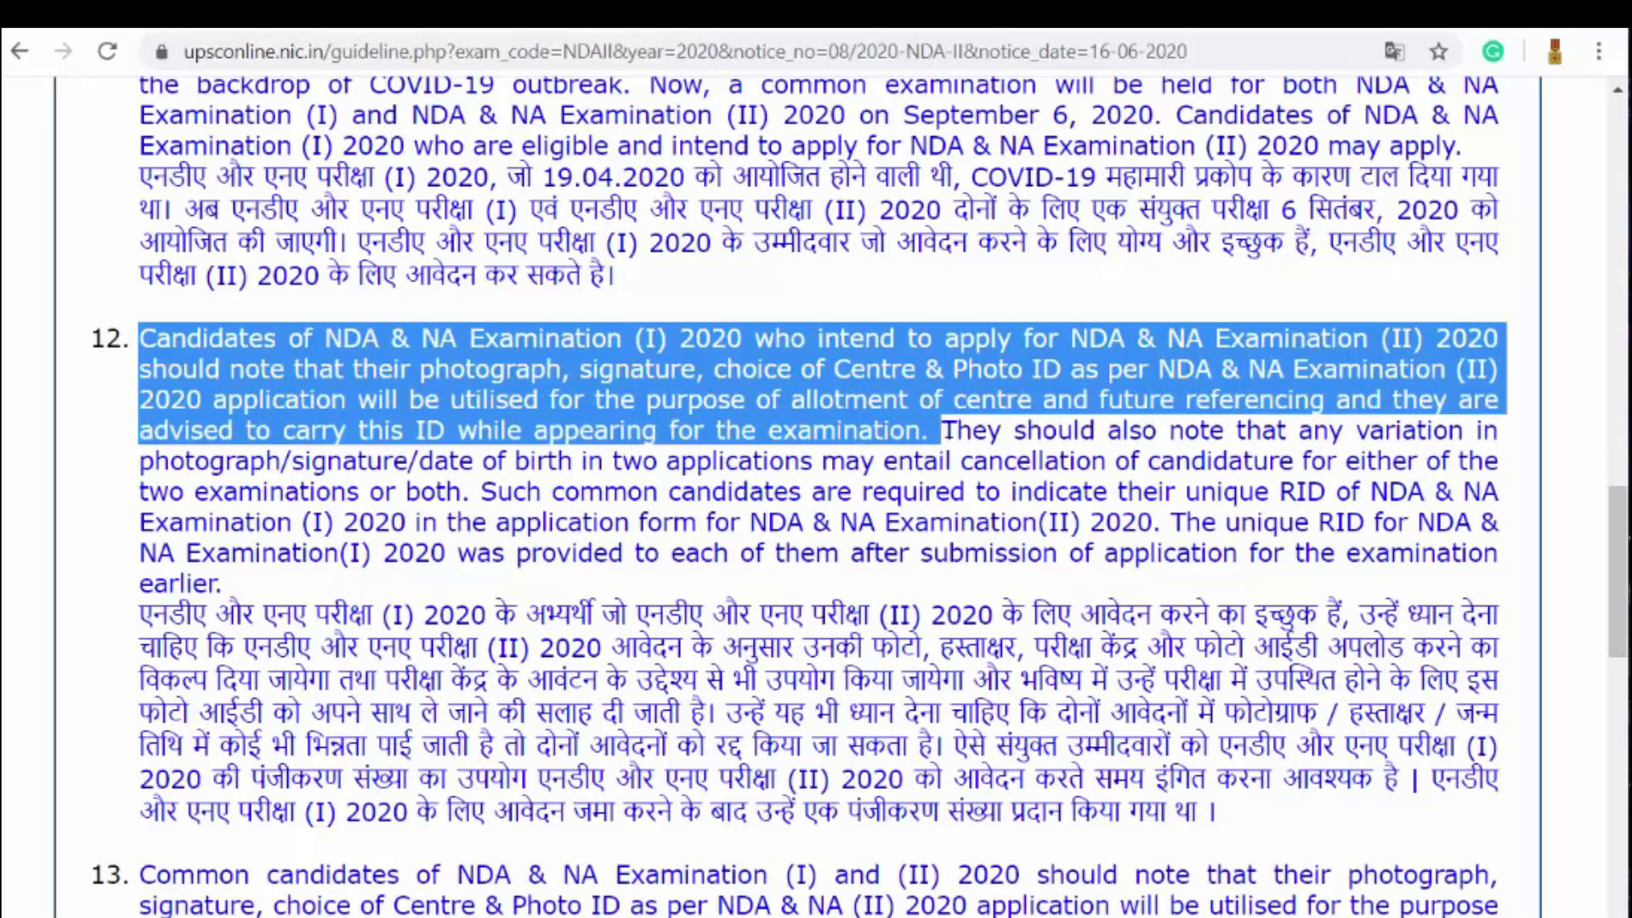
pyautogui.click(941, 429)
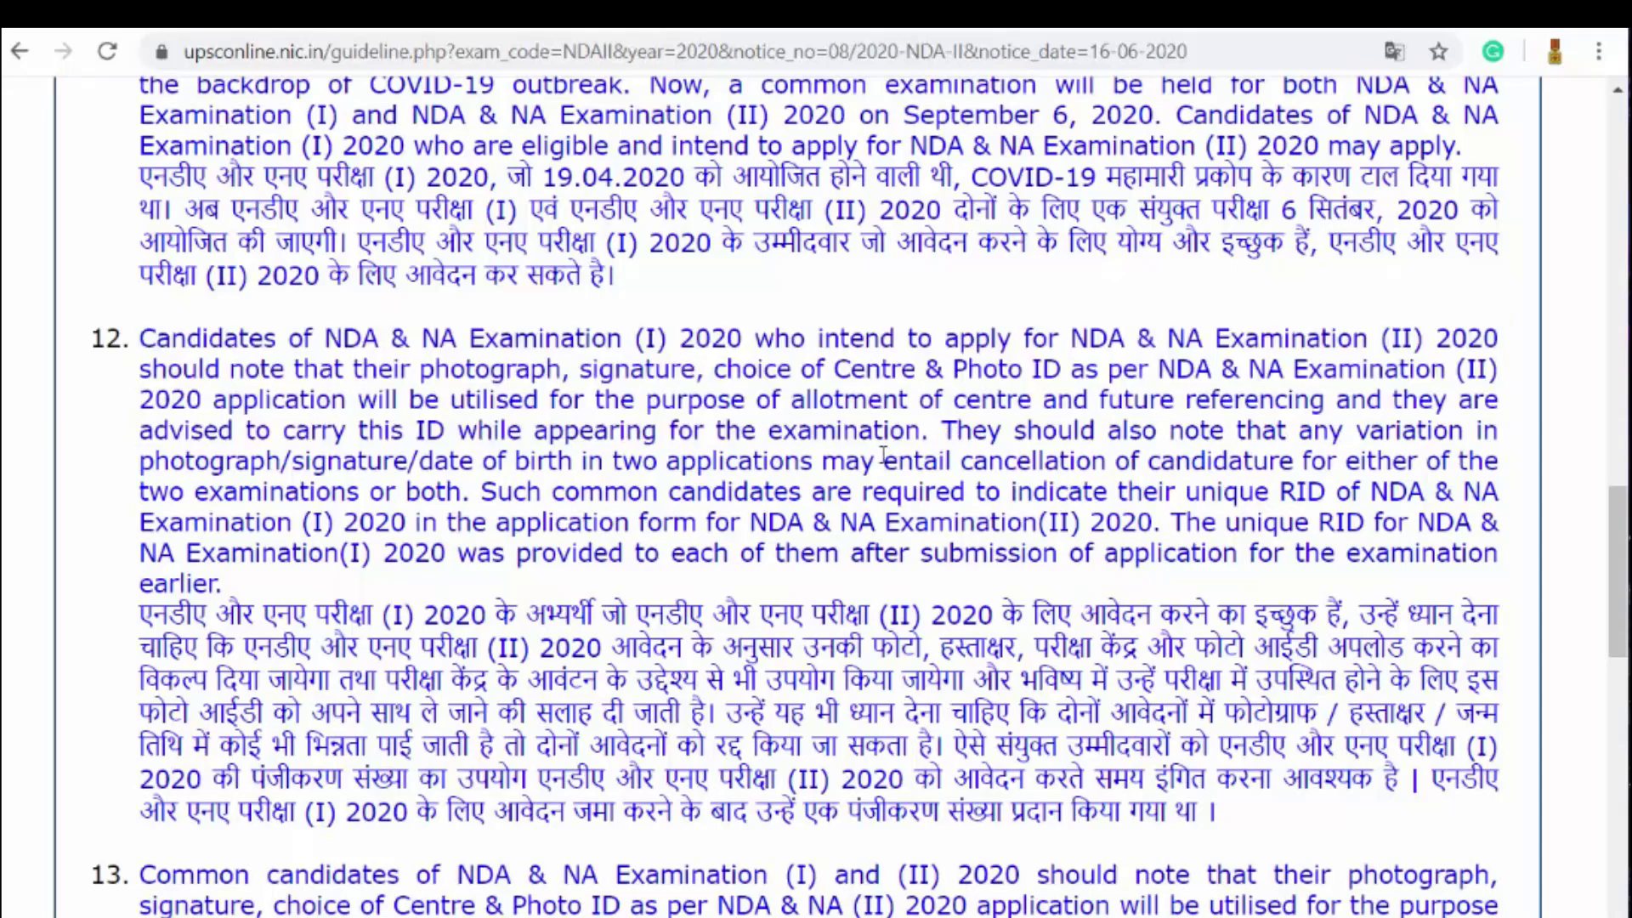
pyautogui.moveTo(423, 374); pyautogui.dragTo(1059, 368)
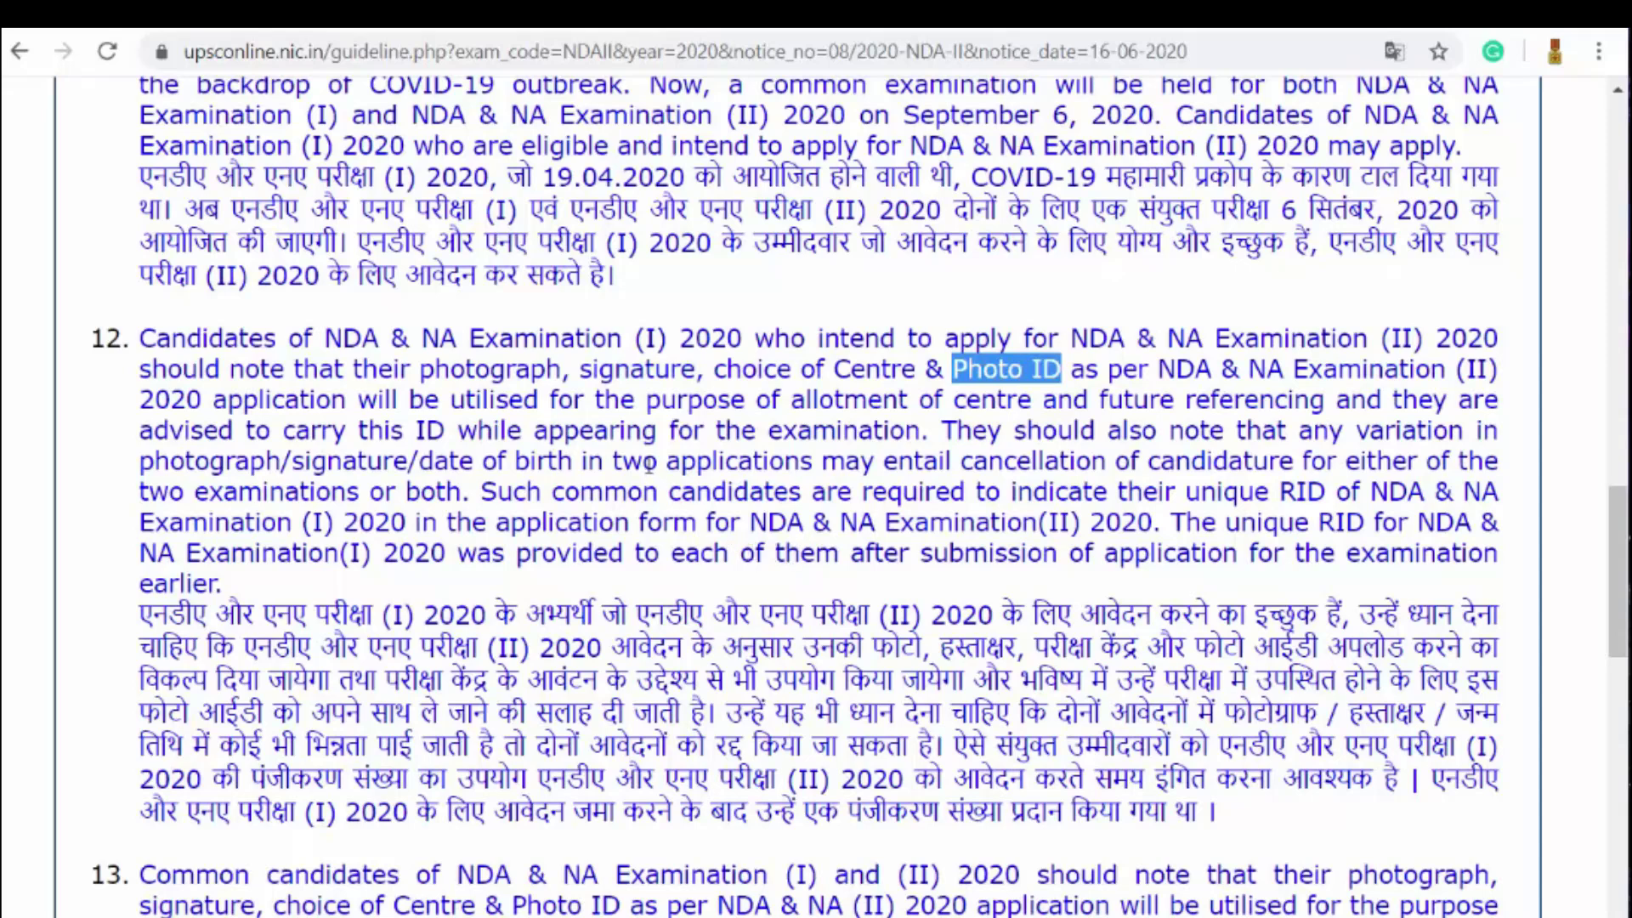
pyautogui.scroll(-5, 647, 469)
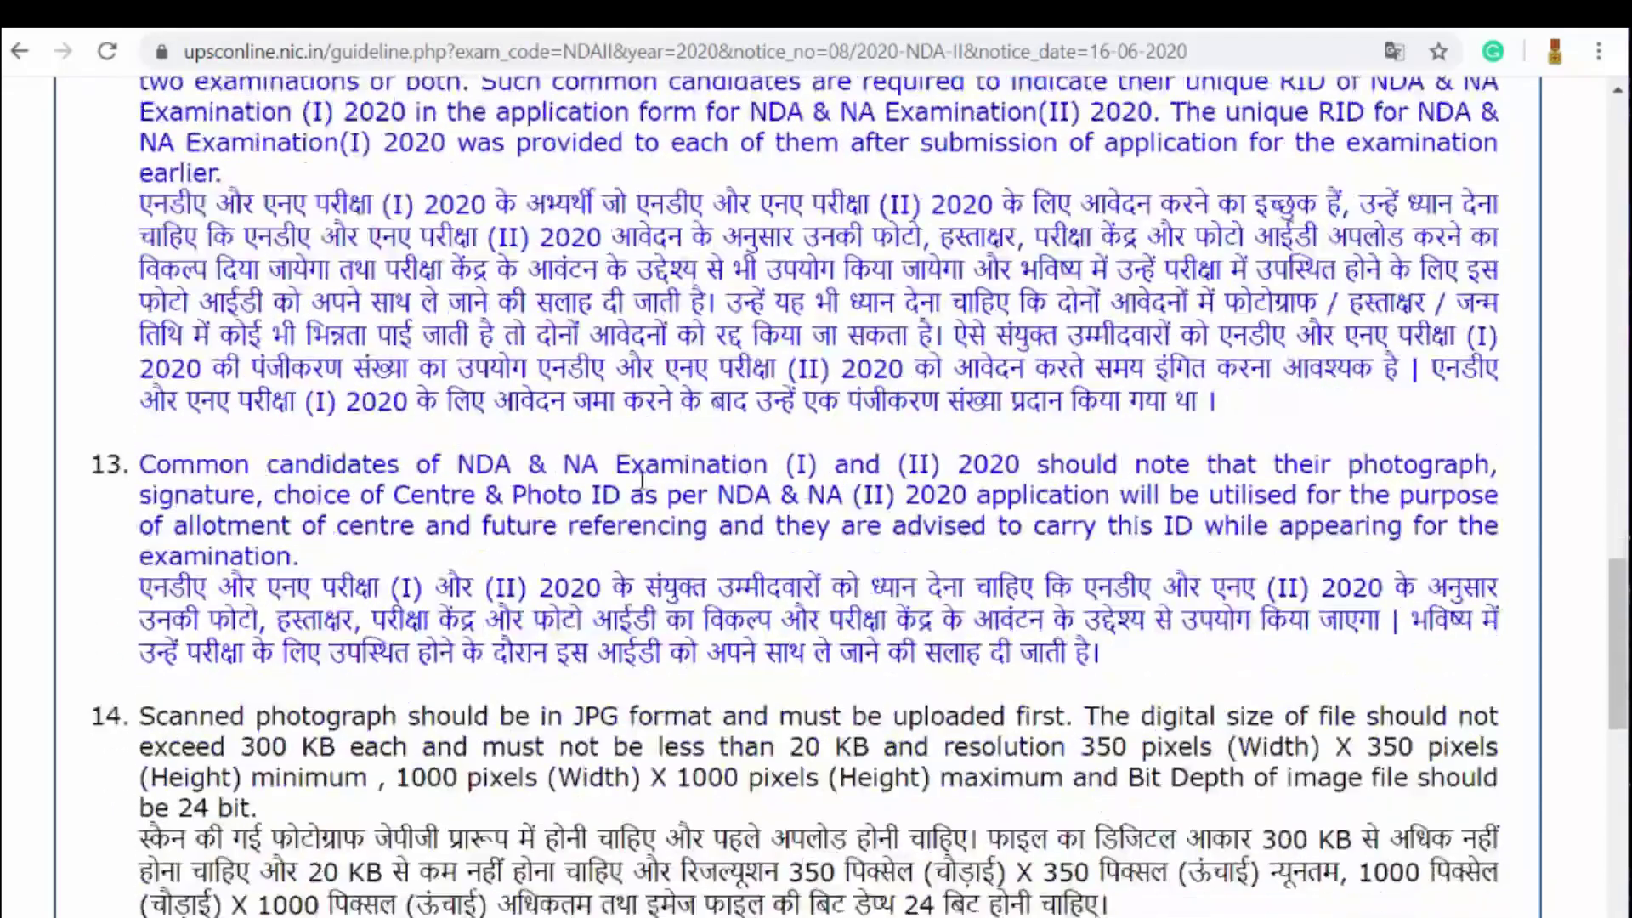
pyautogui.moveTo(155, 464)
pyautogui.mouseDown()
pyautogui.moveTo(1301, 459)
pyautogui.moveTo(546, 555)
pyautogui.moveTo(263, 498)
pyautogui.moveTo(1020, 475)
pyautogui.moveTo(1154, 491)
pyautogui.moveTo(1382, 466)
pyautogui.moveTo(1037, 577)
pyautogui.mouseUp()
pyautogui.click(1368, 455)
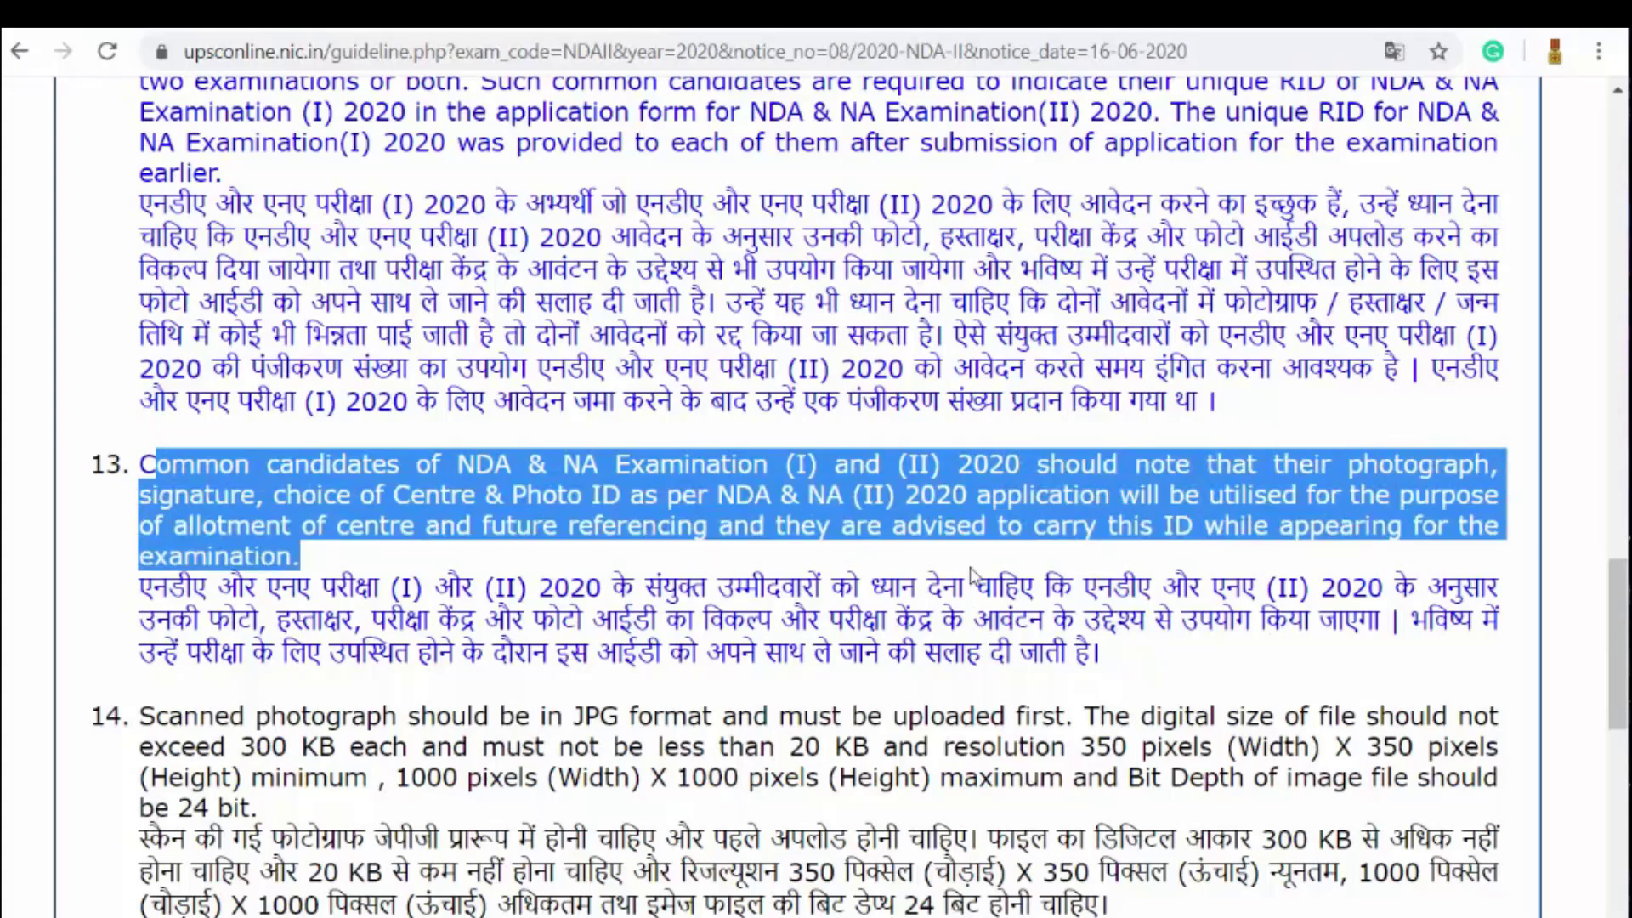
pyautogui.moveTo(457, 563); pyautogui.dragTo(324, 563)
pyautogui.click(325, 556)
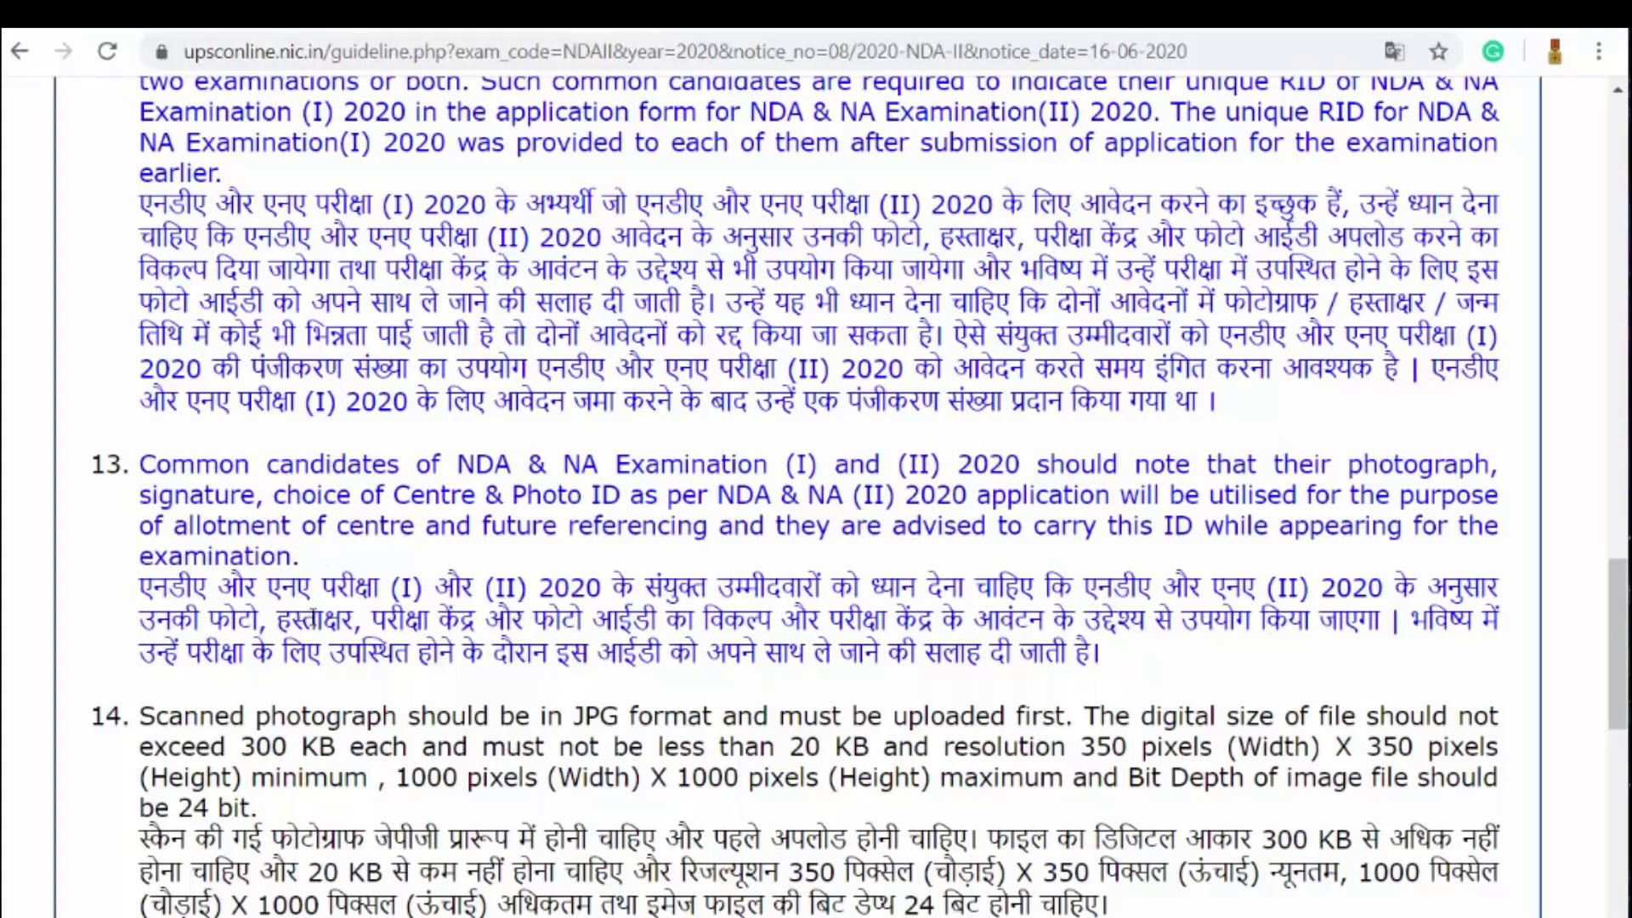
# Step: Highlight the photo rules: JPG, 20–300 KB, 350×350 to 1000×1000 pixels
pyautogui.scroll(-2, 486, 578)
pyautogui.scroll(-2, 491, 578)
pyautogui.moveTo(140, 443); pyautogui.dragTo(1075, 443)
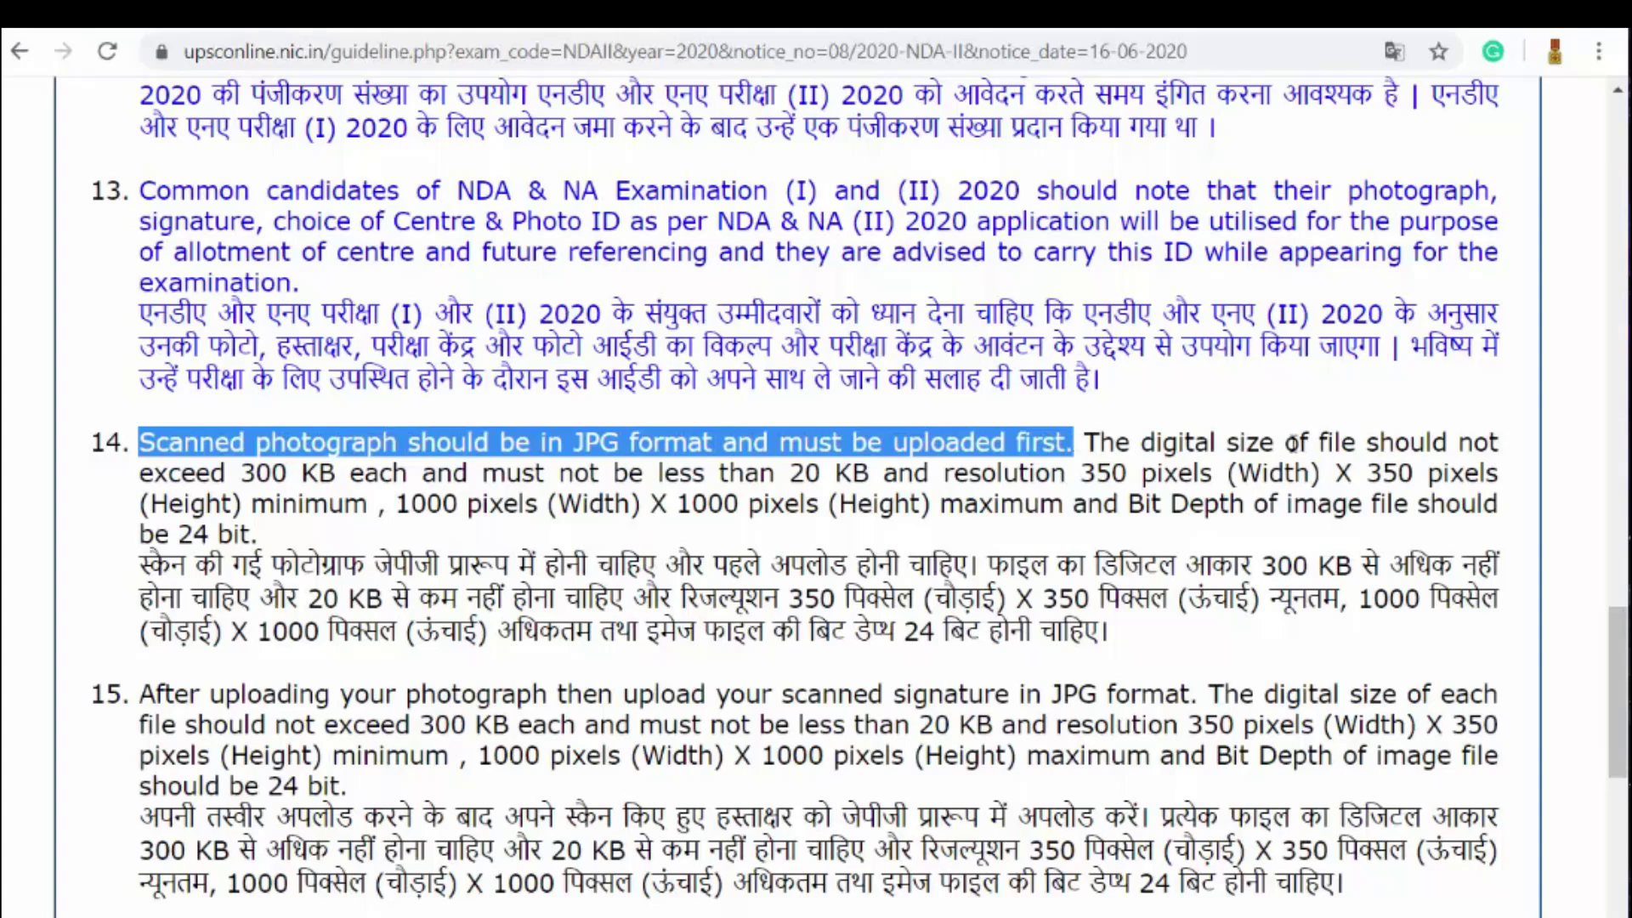
pyautogui.moveTo(242, 473); pyautogui.dragTo(349, 473)
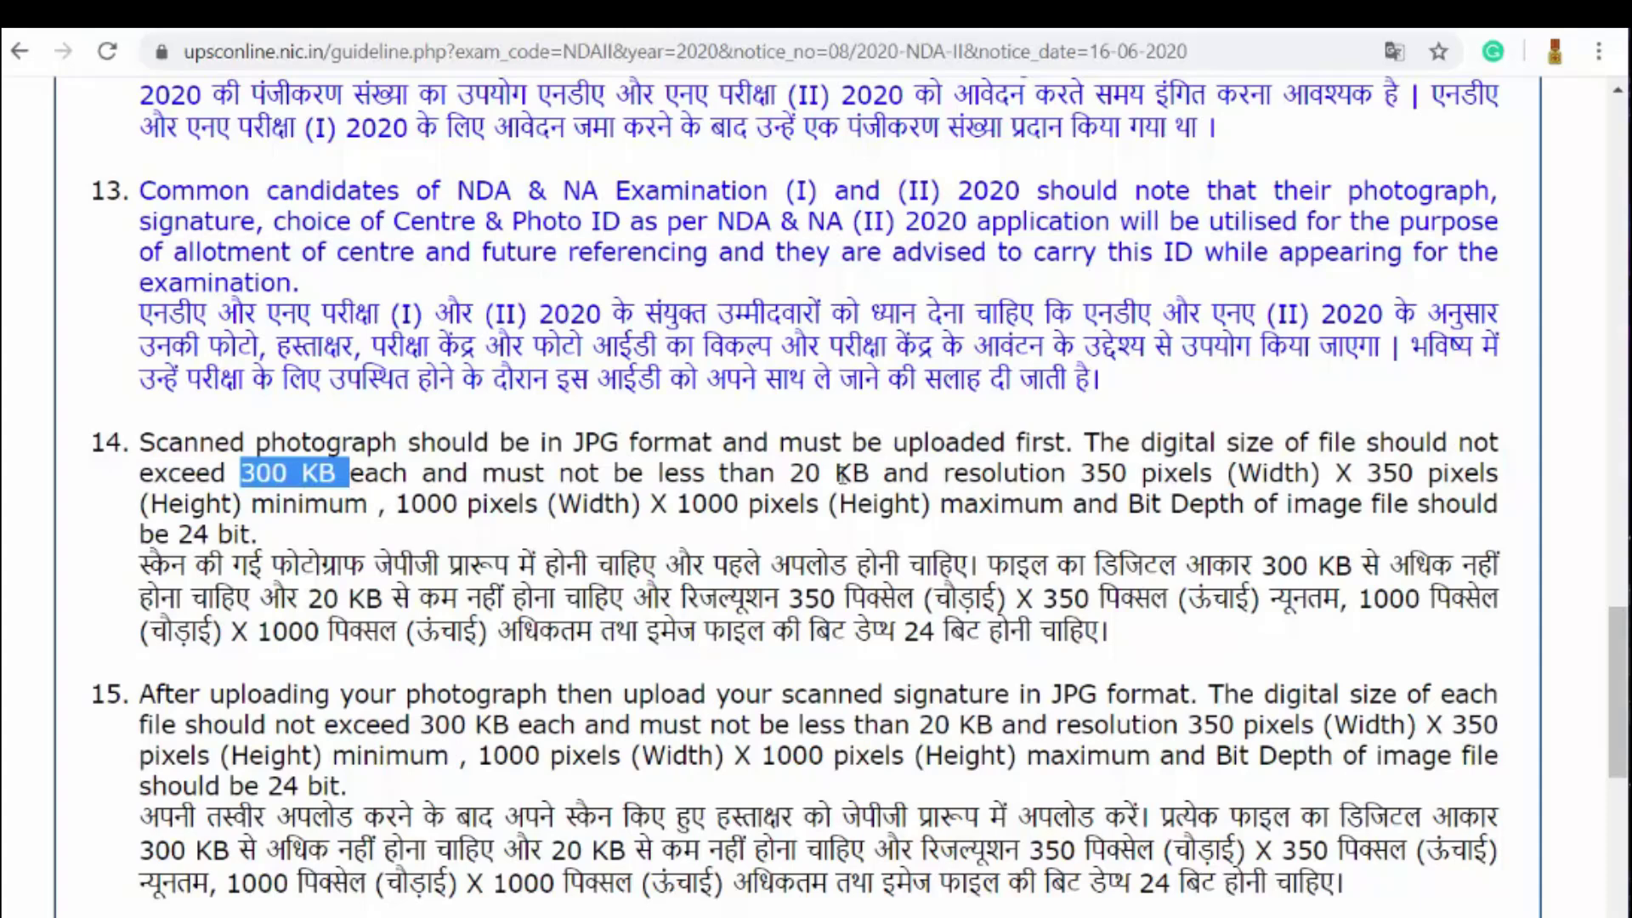
pyautogui.moveTo(791, 473); pyautogui.dragTo(872, 481)
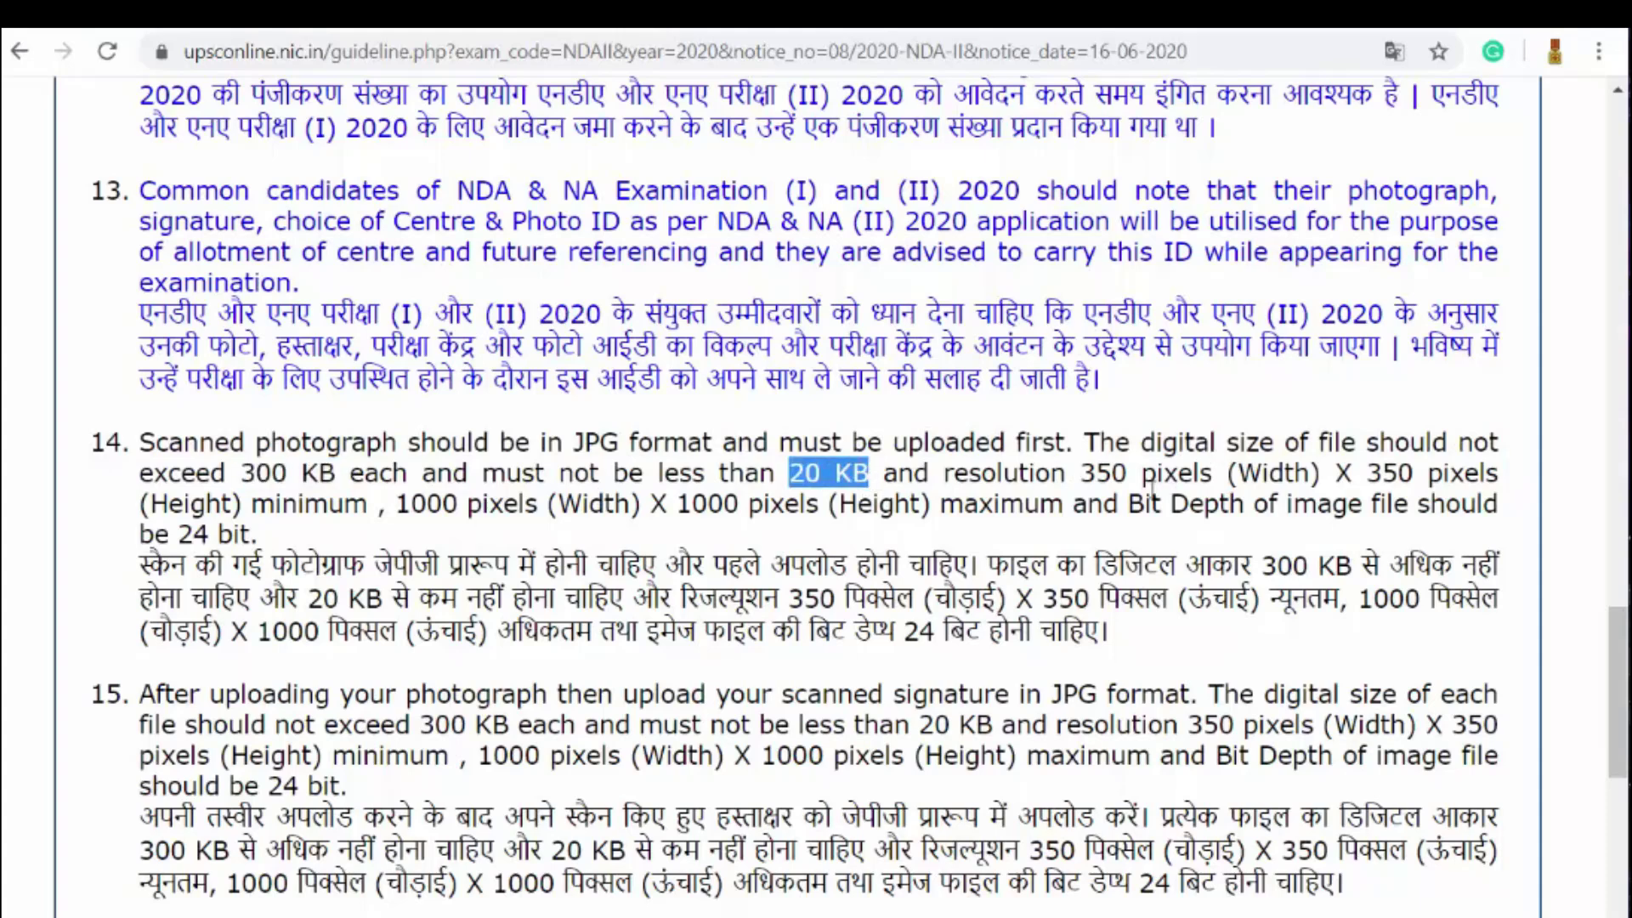
pyautogui.click(1088, 478)
pyautogui.moveTo(1088, 478); pyautogui.dragTo(1506, 479)
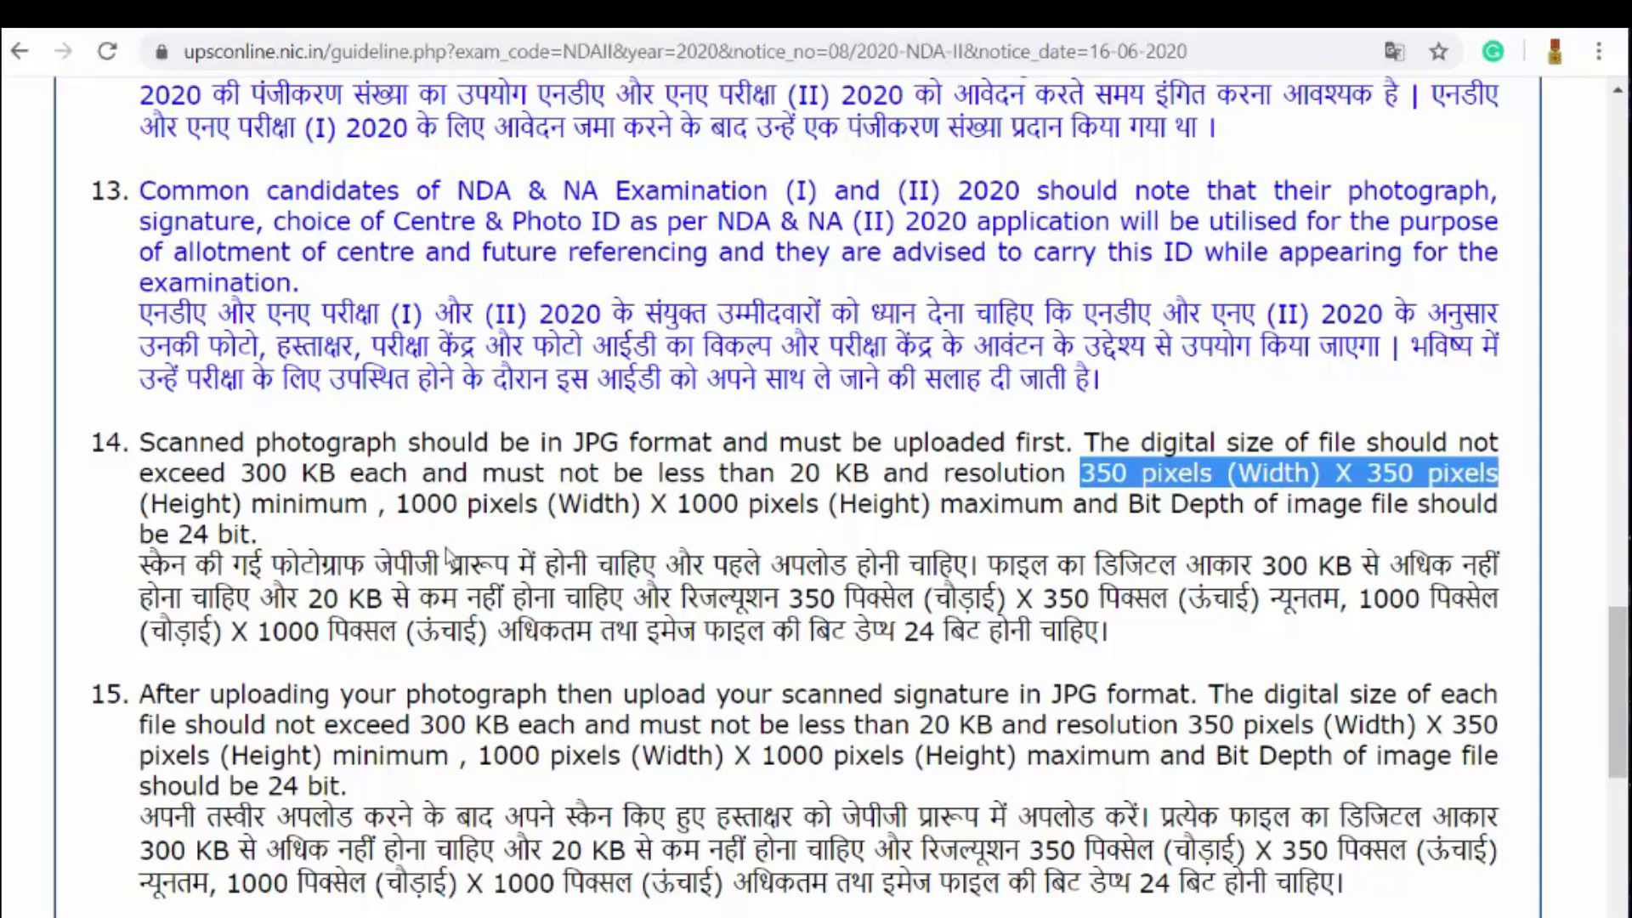
pyautogui.moveTo(396, 505); pyautogui.dragTo(829, 505)
# Step: Highlight guideline 16: photo ID uploaded as a PDF of 20–300 KB
pyautogui.scroll(-2, 931, 464)
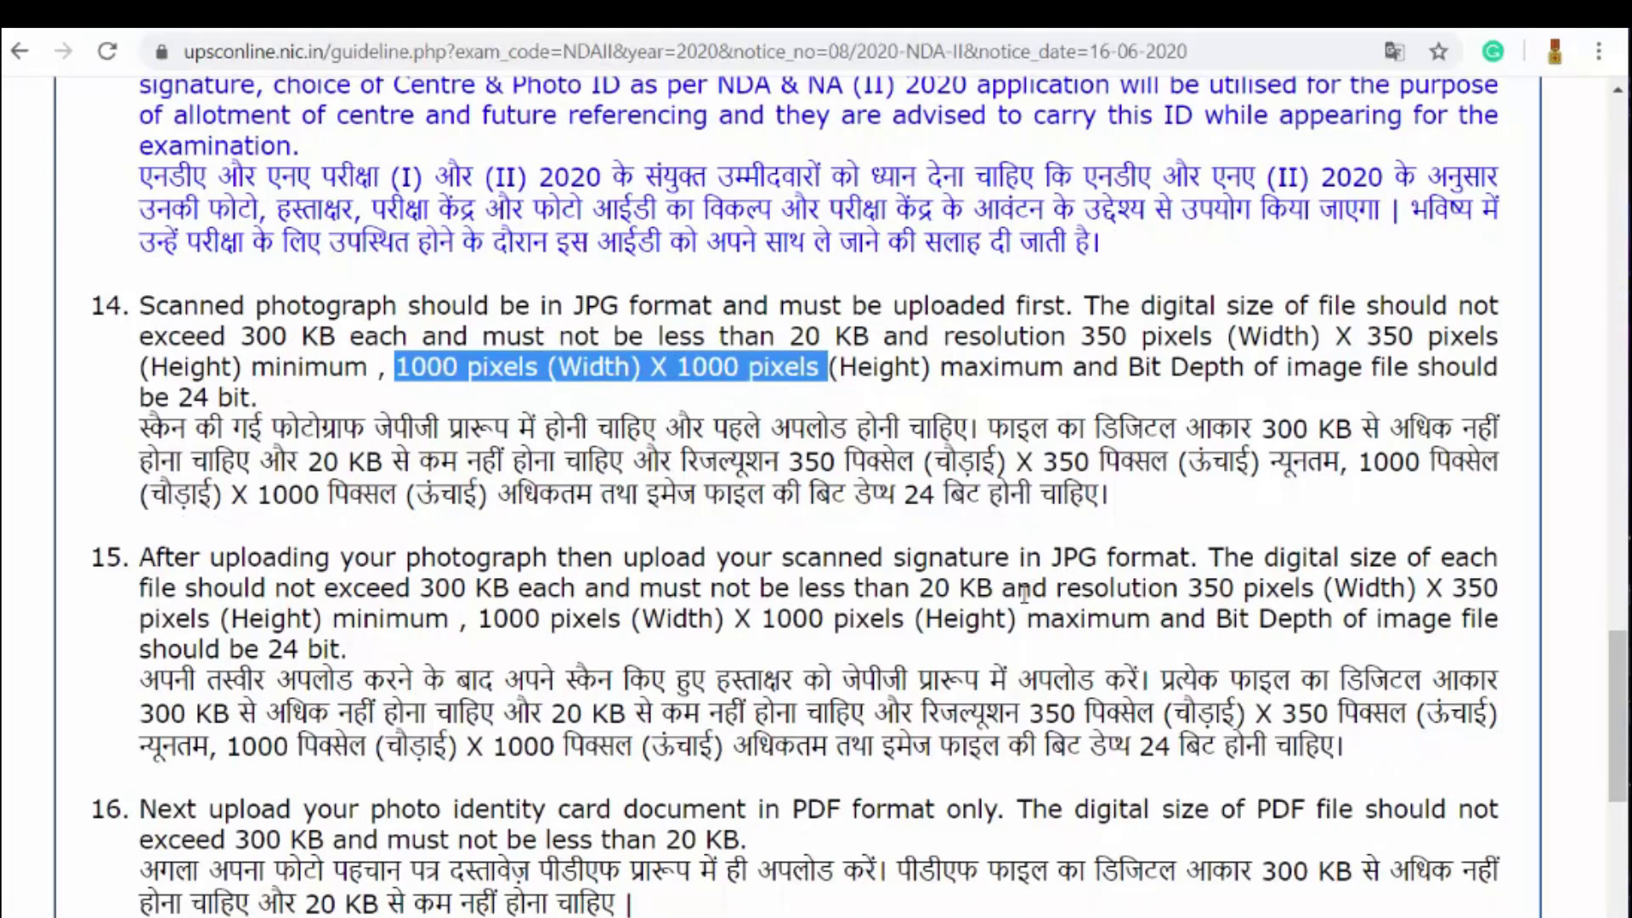
pyautogui.scroll(-1, 1024, 595)
pyautogui.scroll(-2, 638, 612)
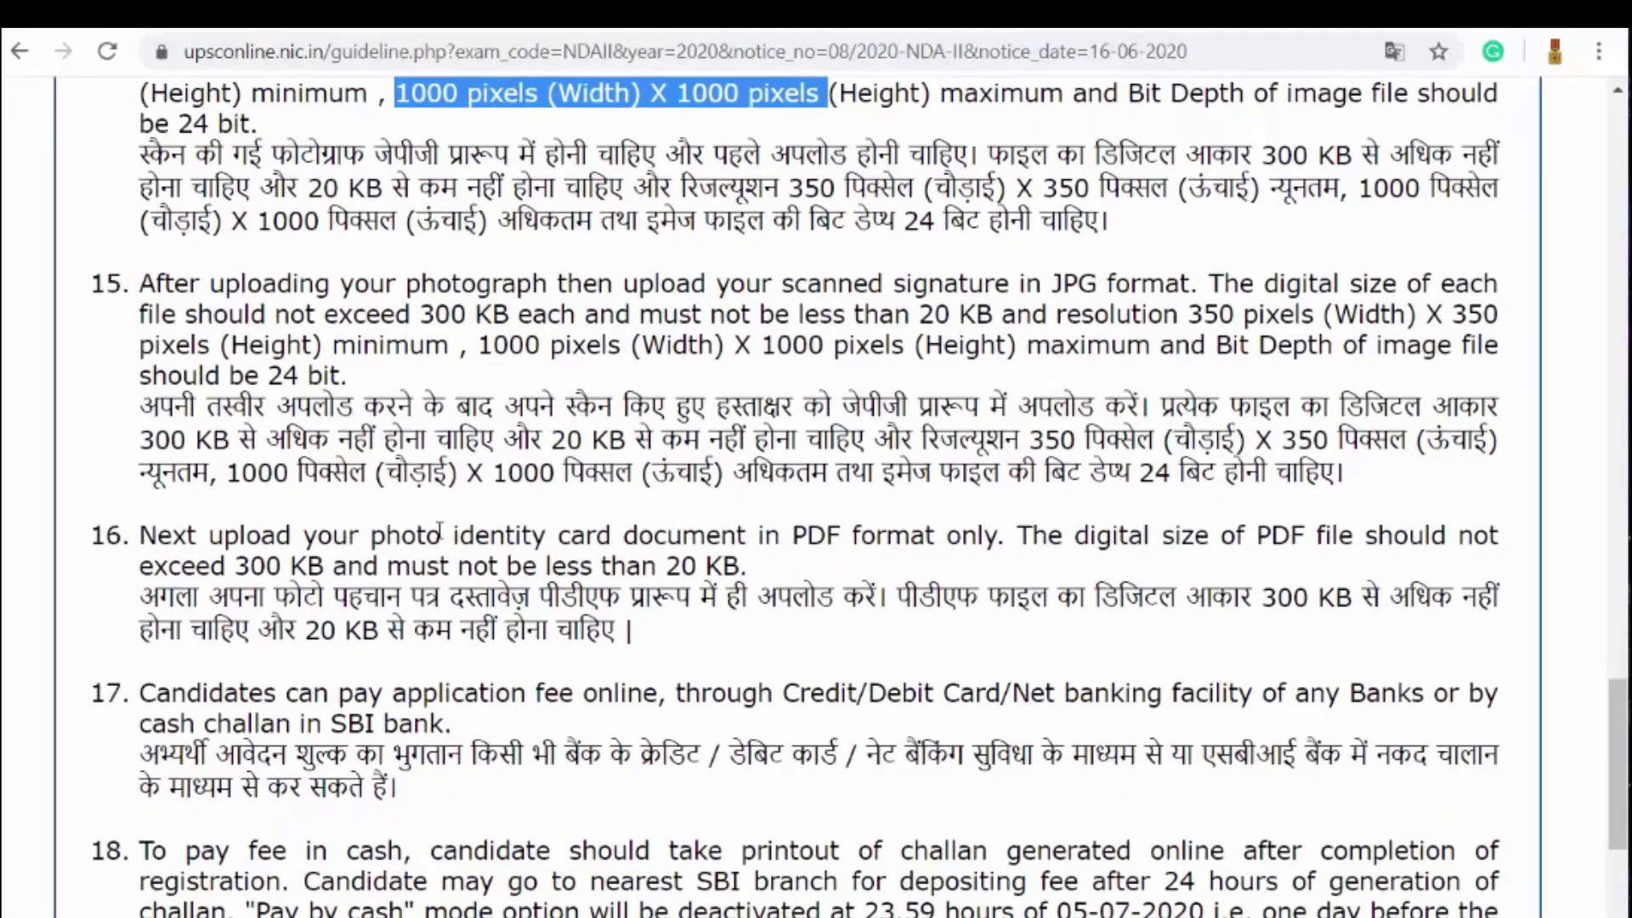
pyautogui.moveTo(371, 536); pyautogui.dragTo(998, 523)
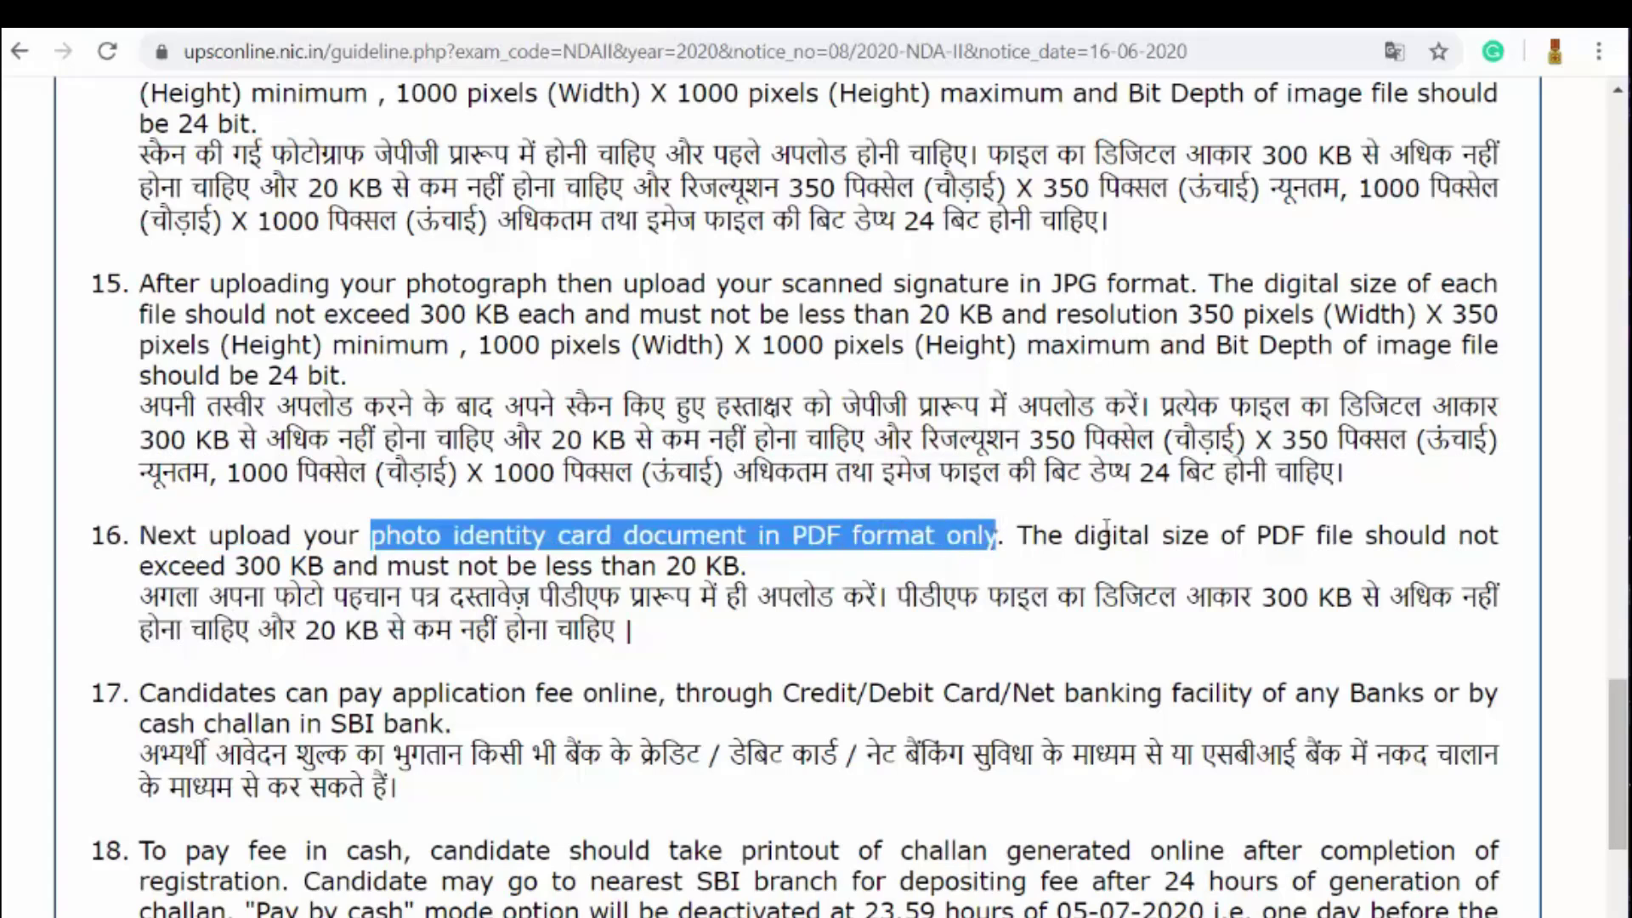
pyautogui.moveTo(143, 567); pyautogui.dragTo(324, 568)
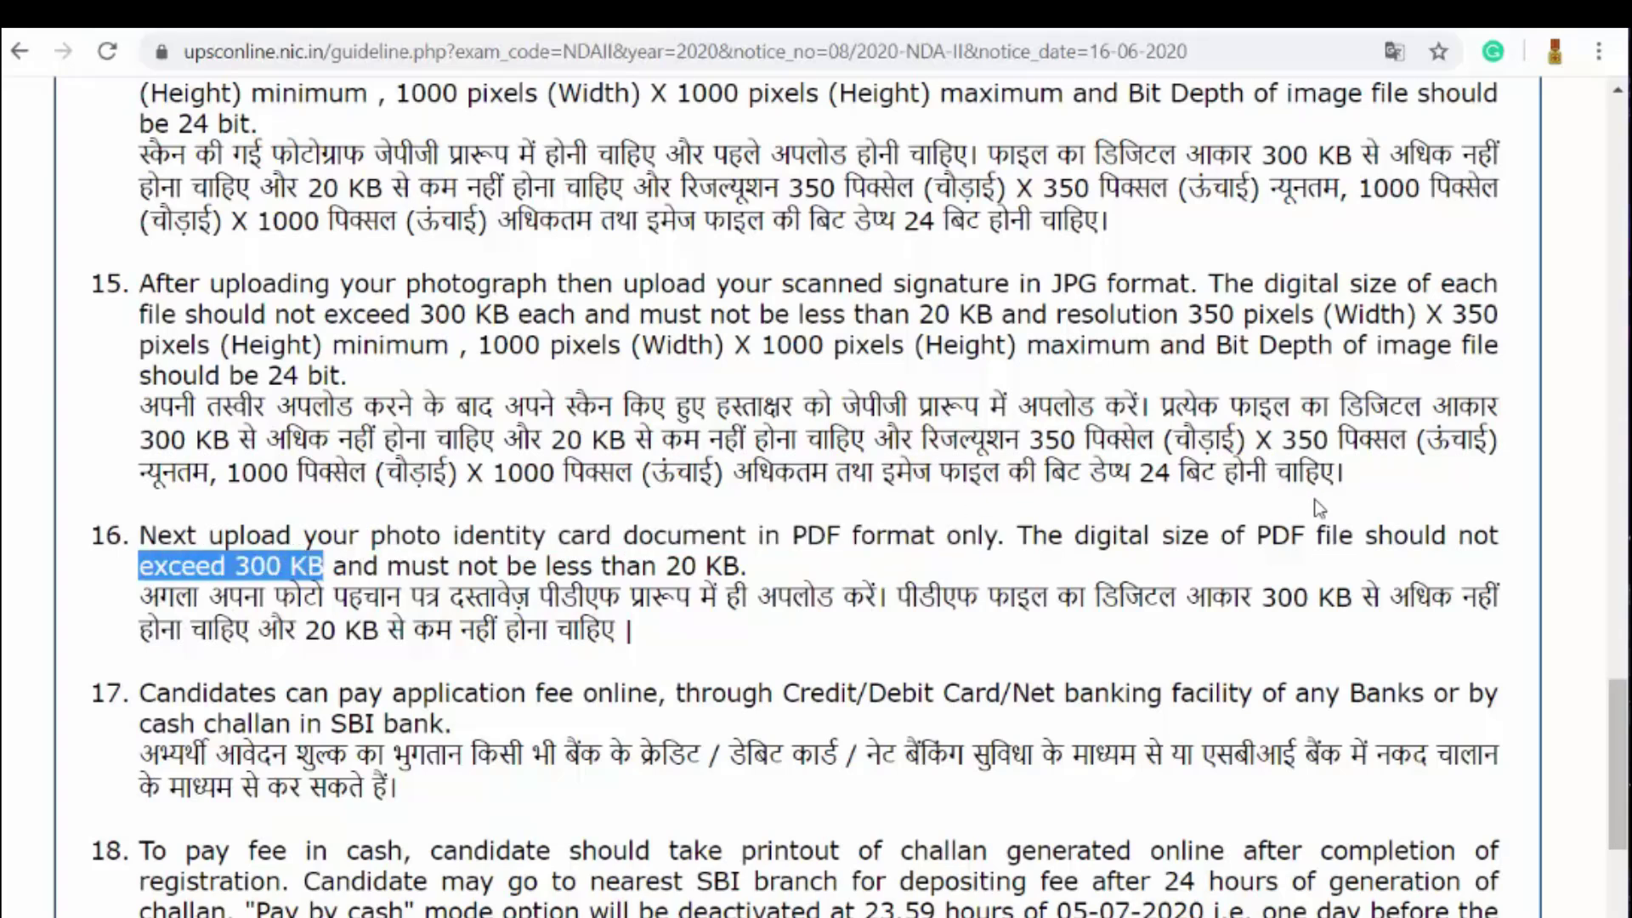
pyautogui.click(1363, 538)
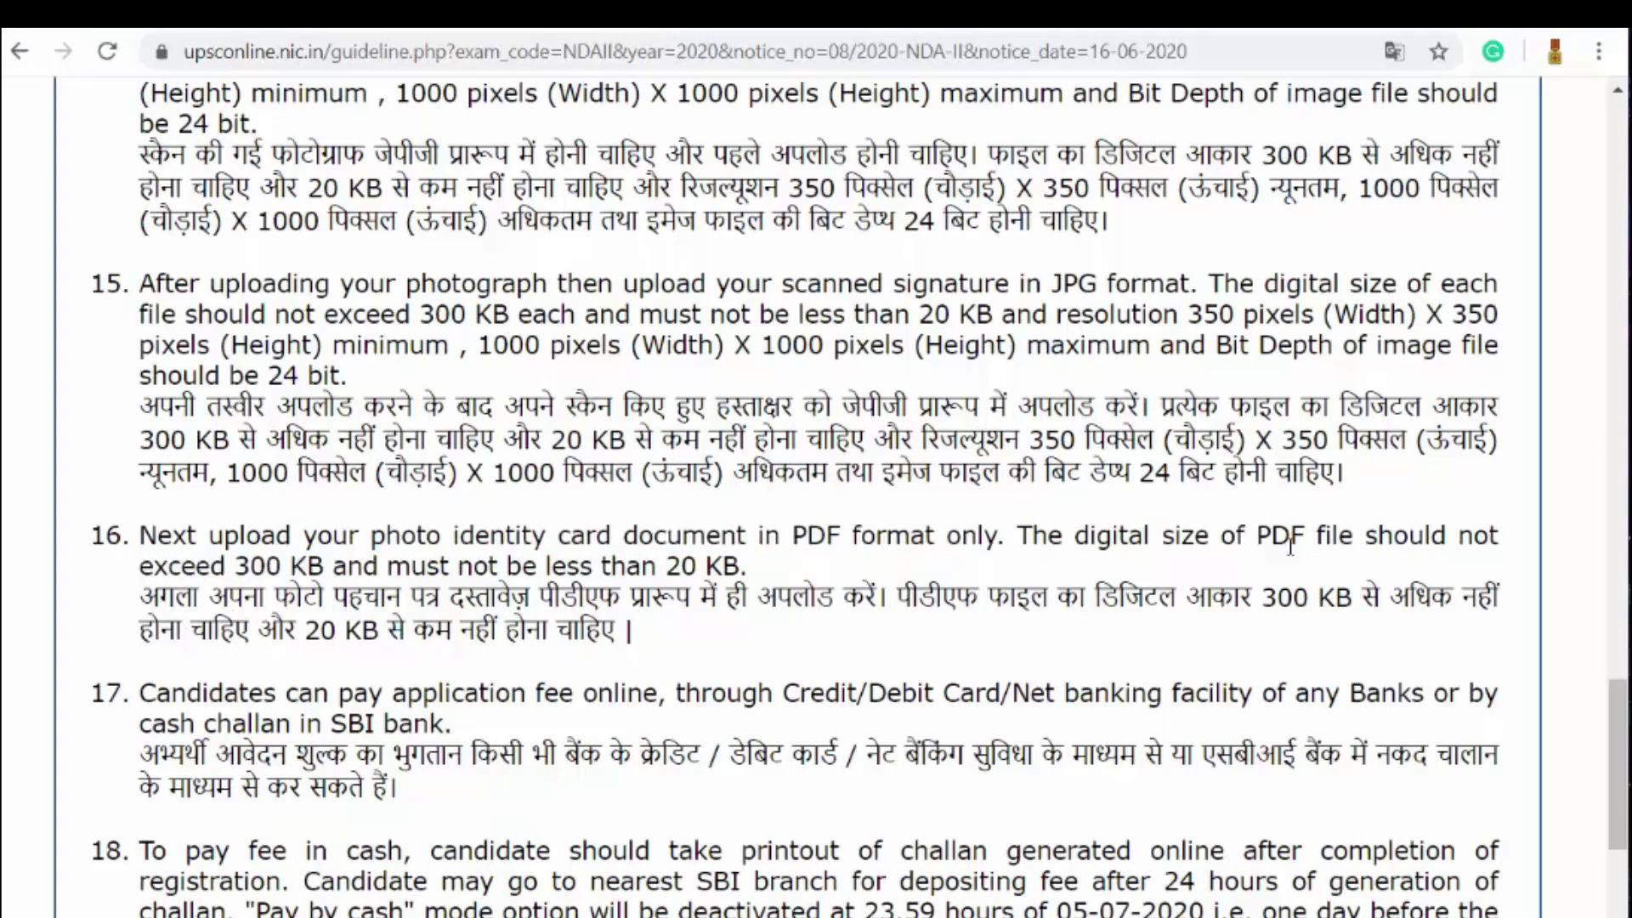
pyautogui.moveTo(1256, 537); pyautogui.dragTo(745, 560)
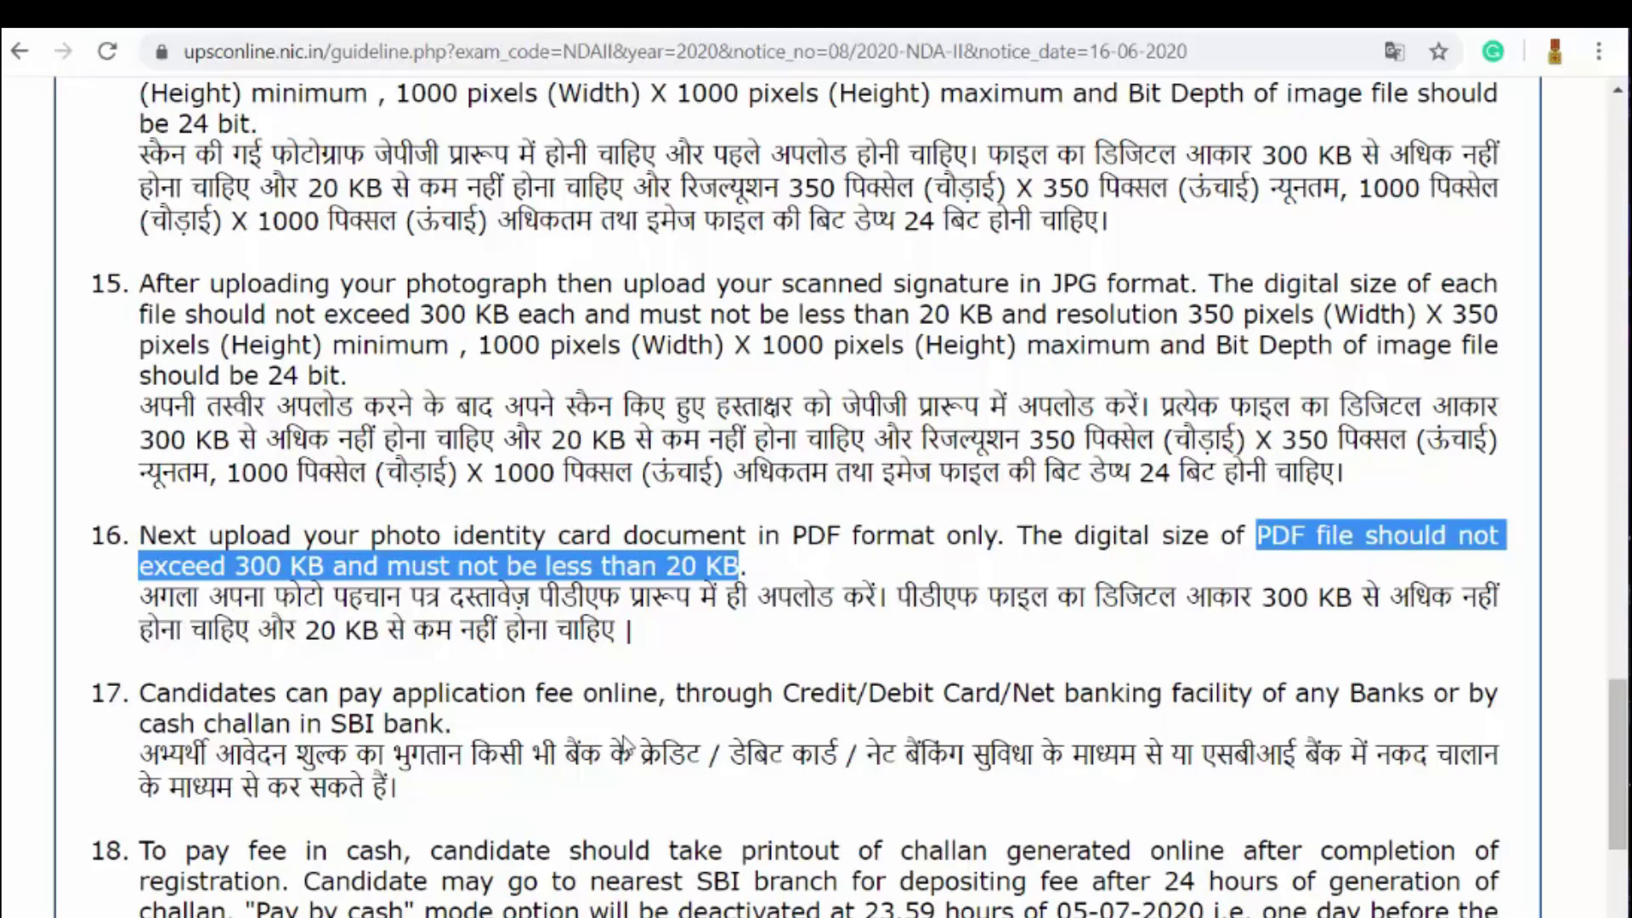
# Step: Highlight the Credit/Debit Card/Net banking option and the Pay by cash deactivation time
pyautogui.scroll(-3, 807, 582)
pyautogui.moveTo(797, 420); pyautogui.dragTo(1238, 419)
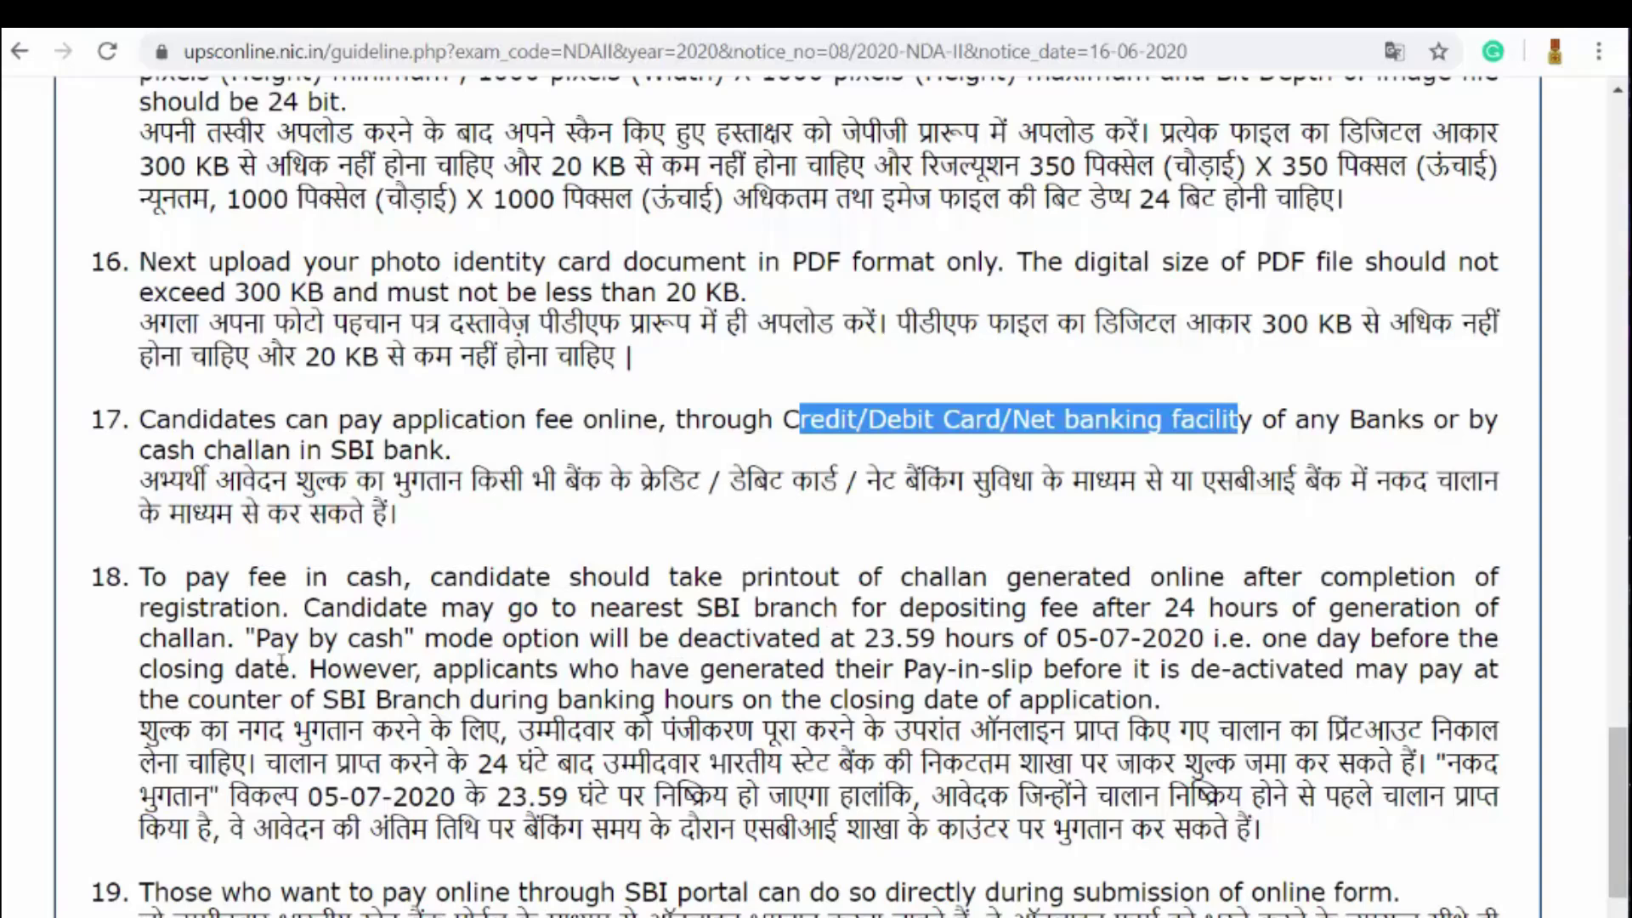
pyautogui.moveTo(245, 638); pyautogui.dragTo(309, 669)
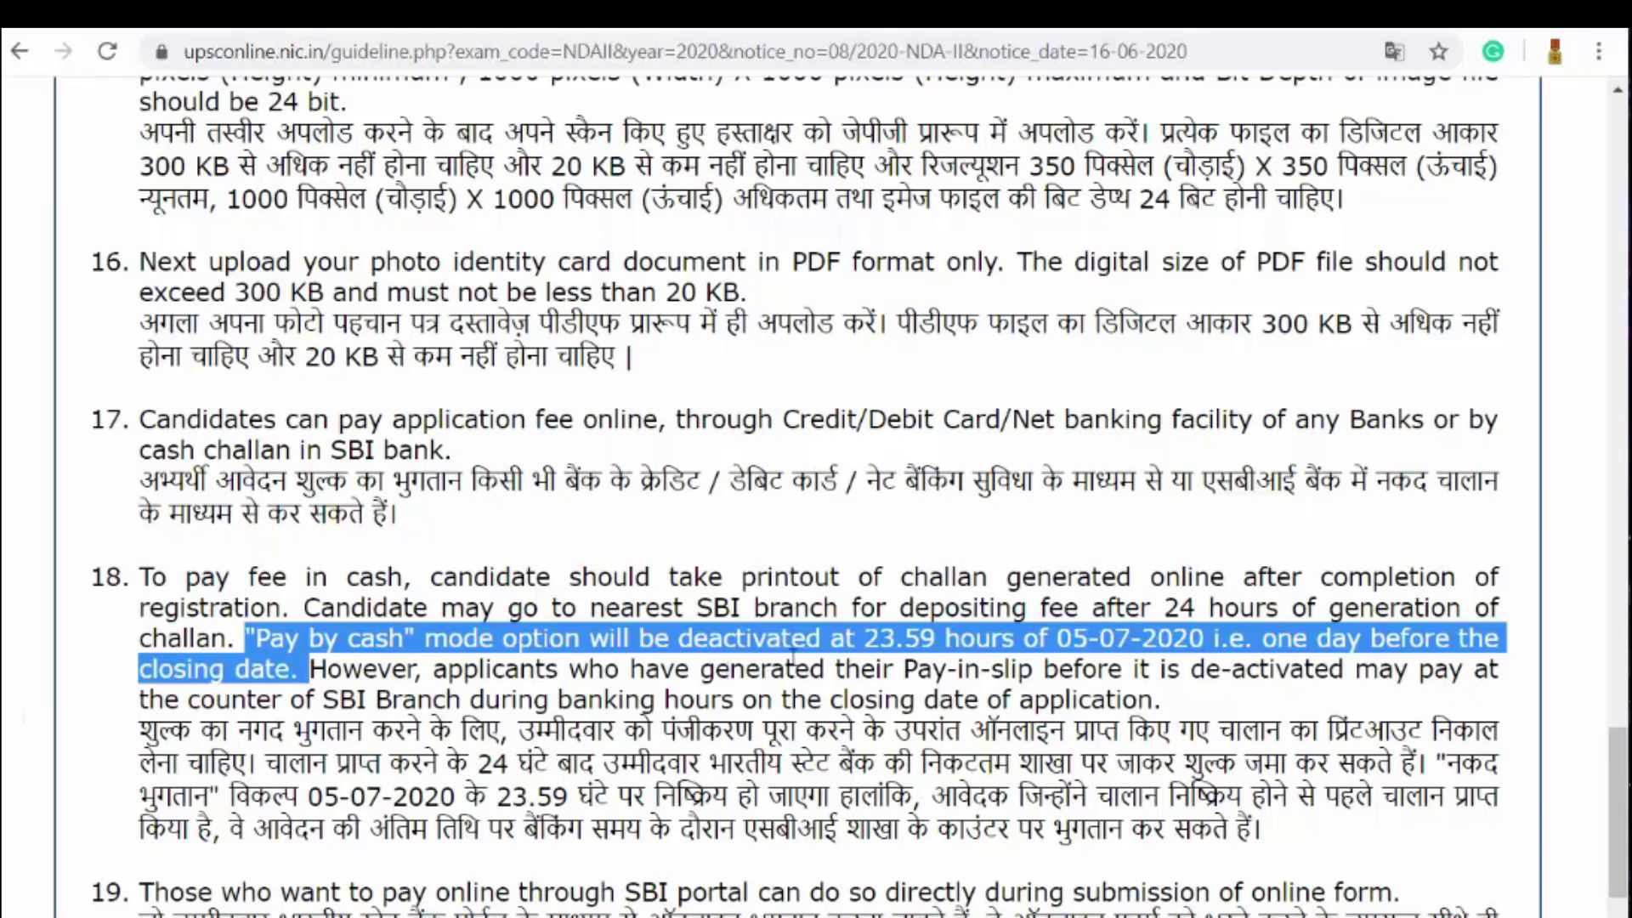
# Step: Highlight guideline 20's exemption from steps 14 to 16, then scroll to the Yes/No confirmation
pyautogui.scroll(-5, 988, 536)
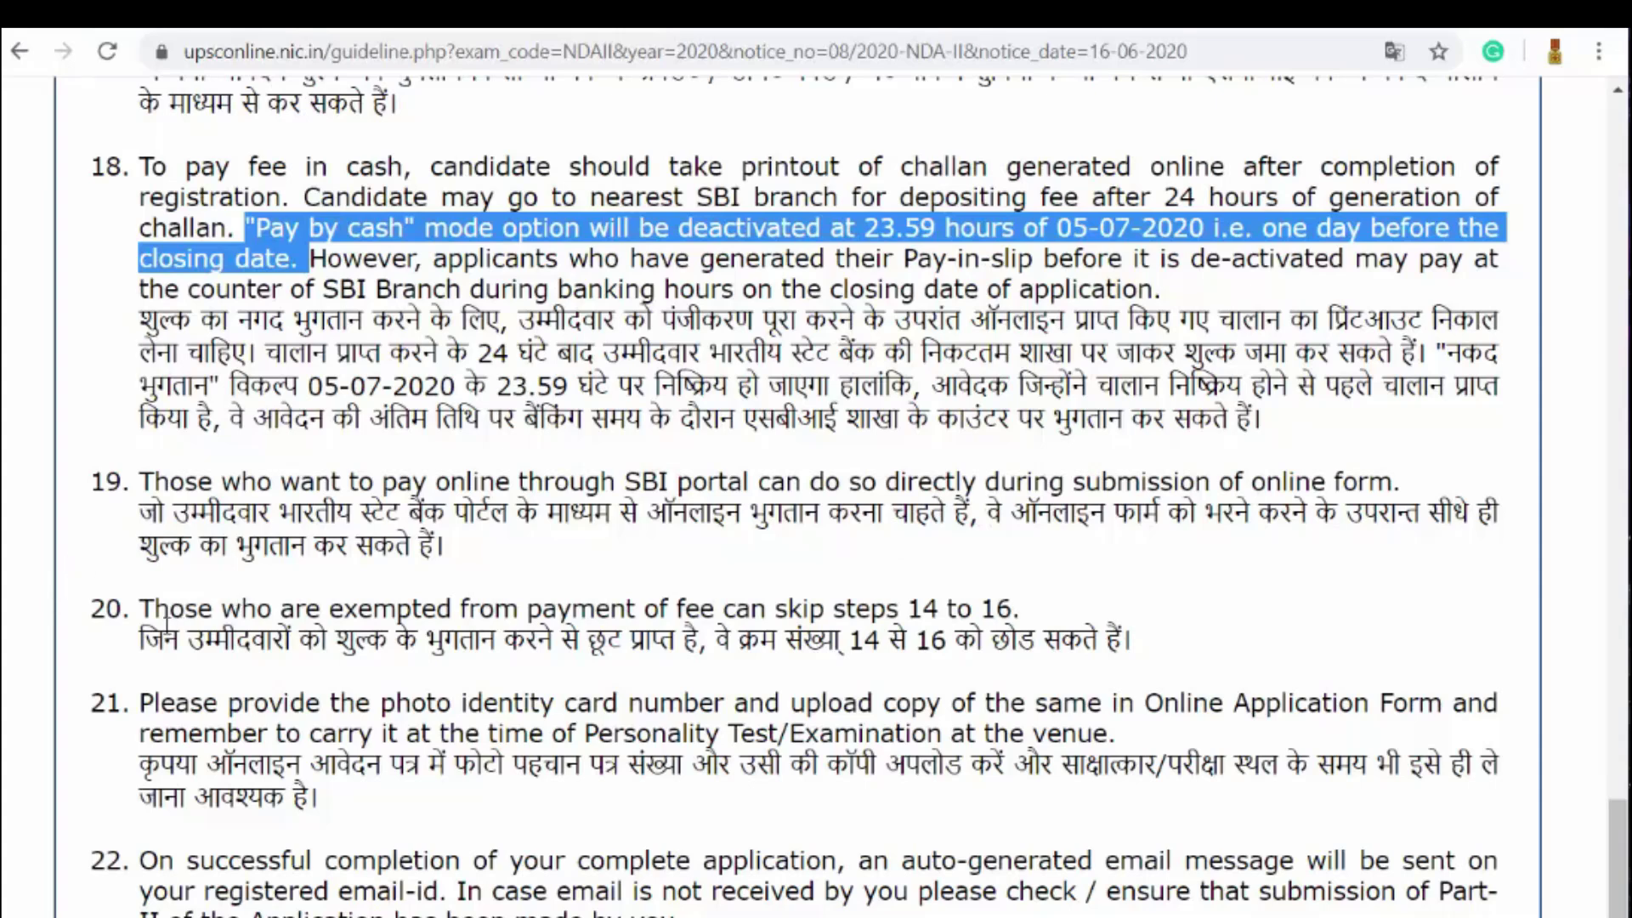
pyautogui.moveTo(309, 608); pyautogui.dragTo(907, 598)
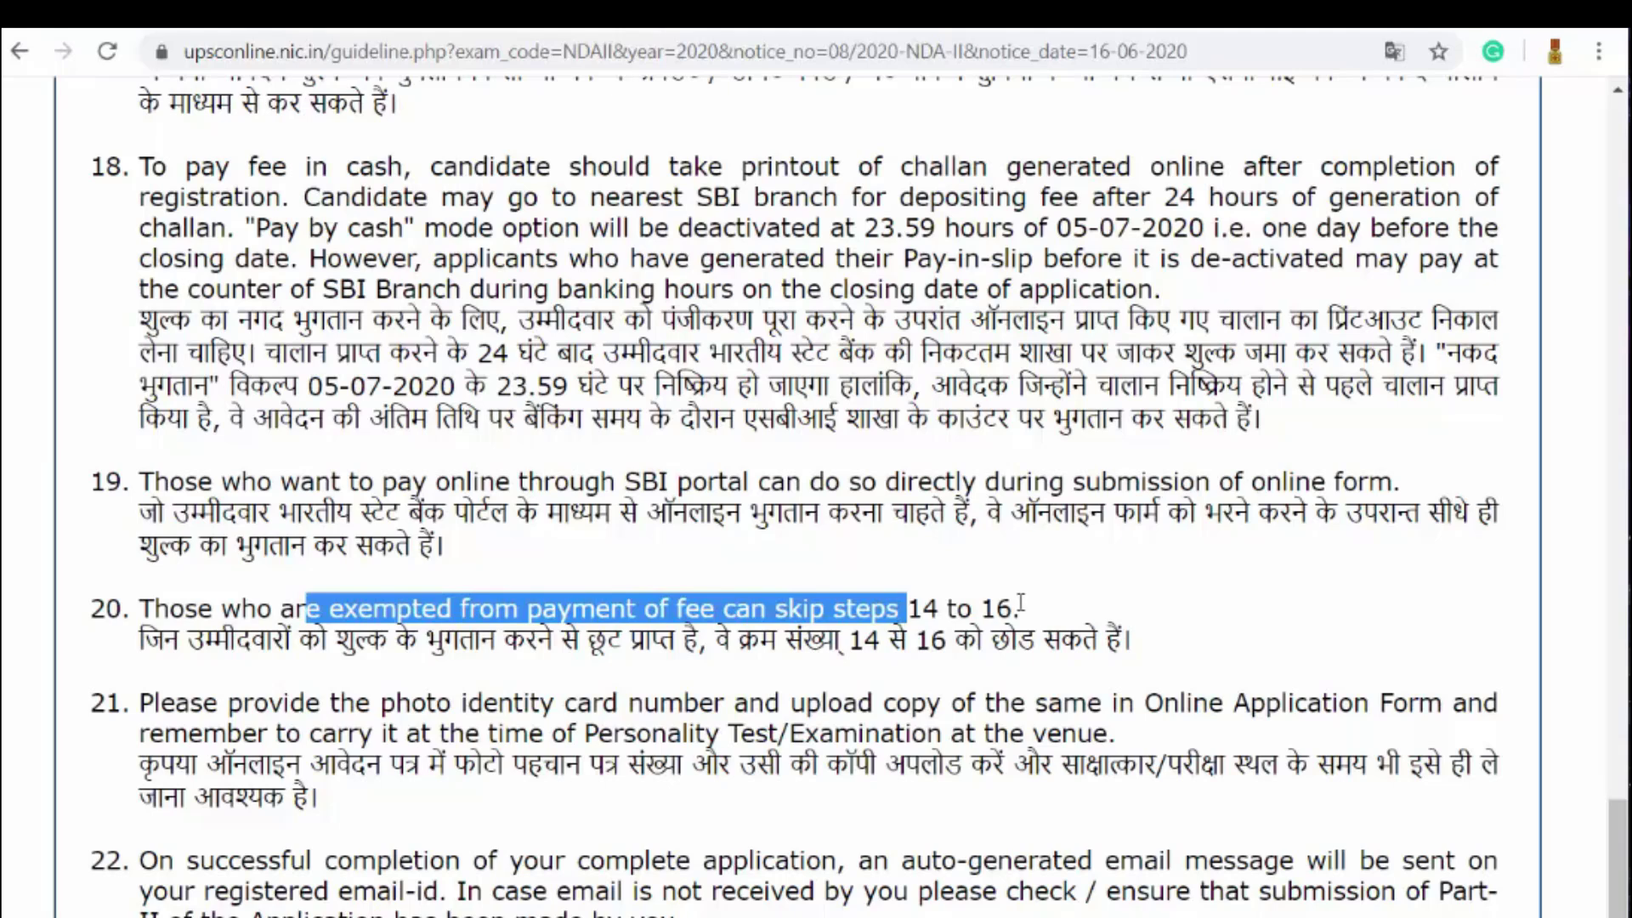
pyautogui.click(992, 607)
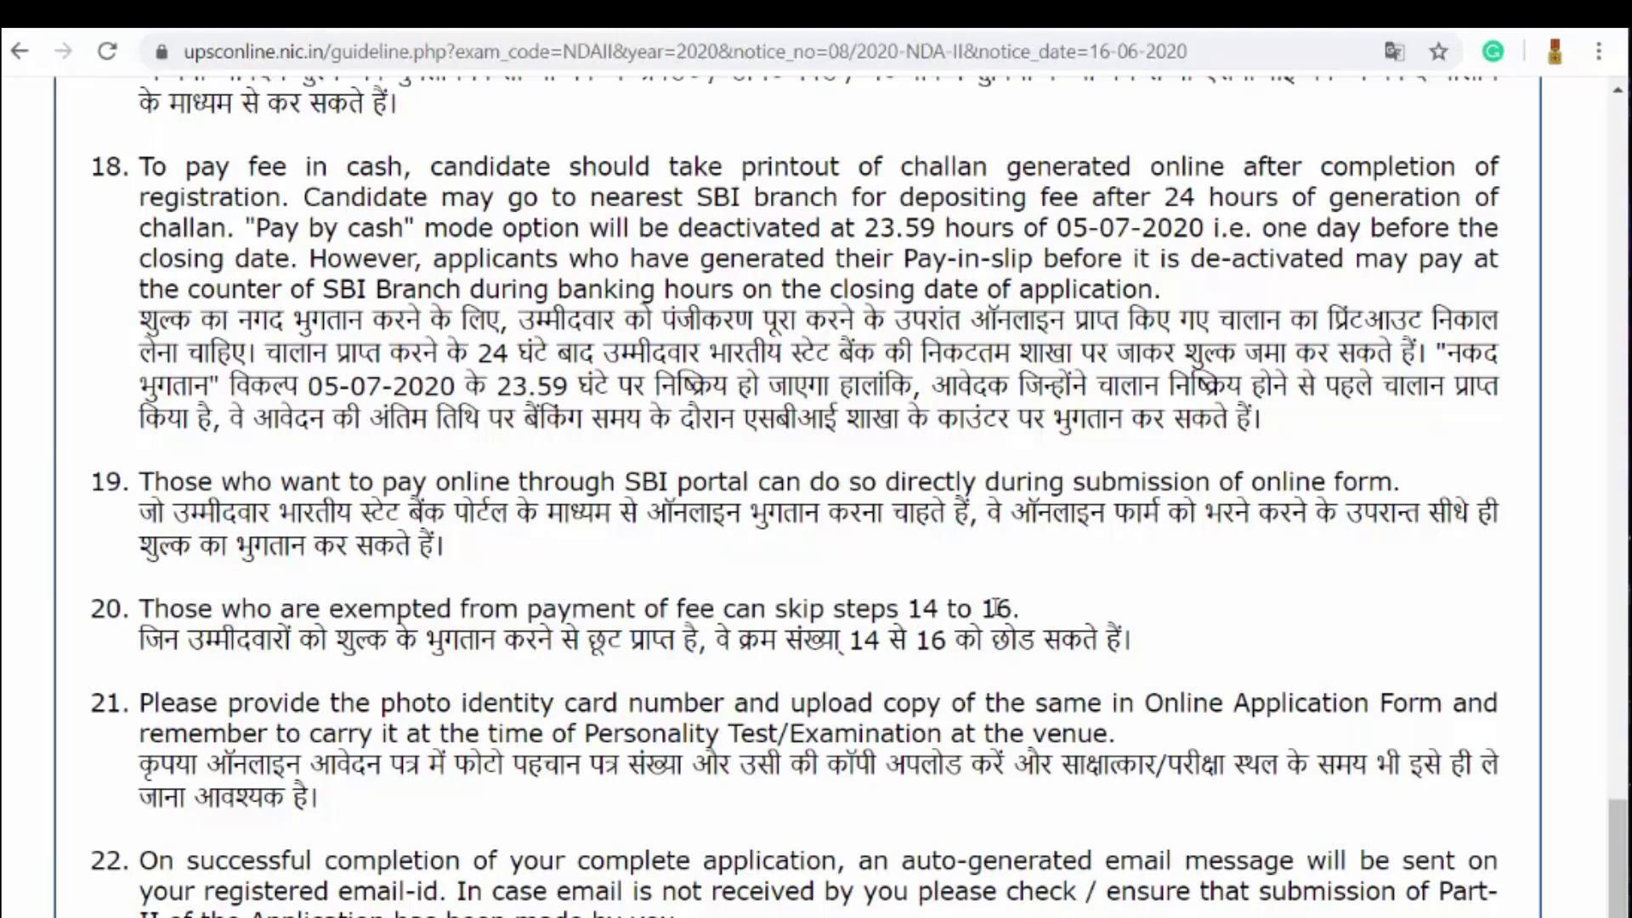
pyautogui.scroll(-3, 638, 677)
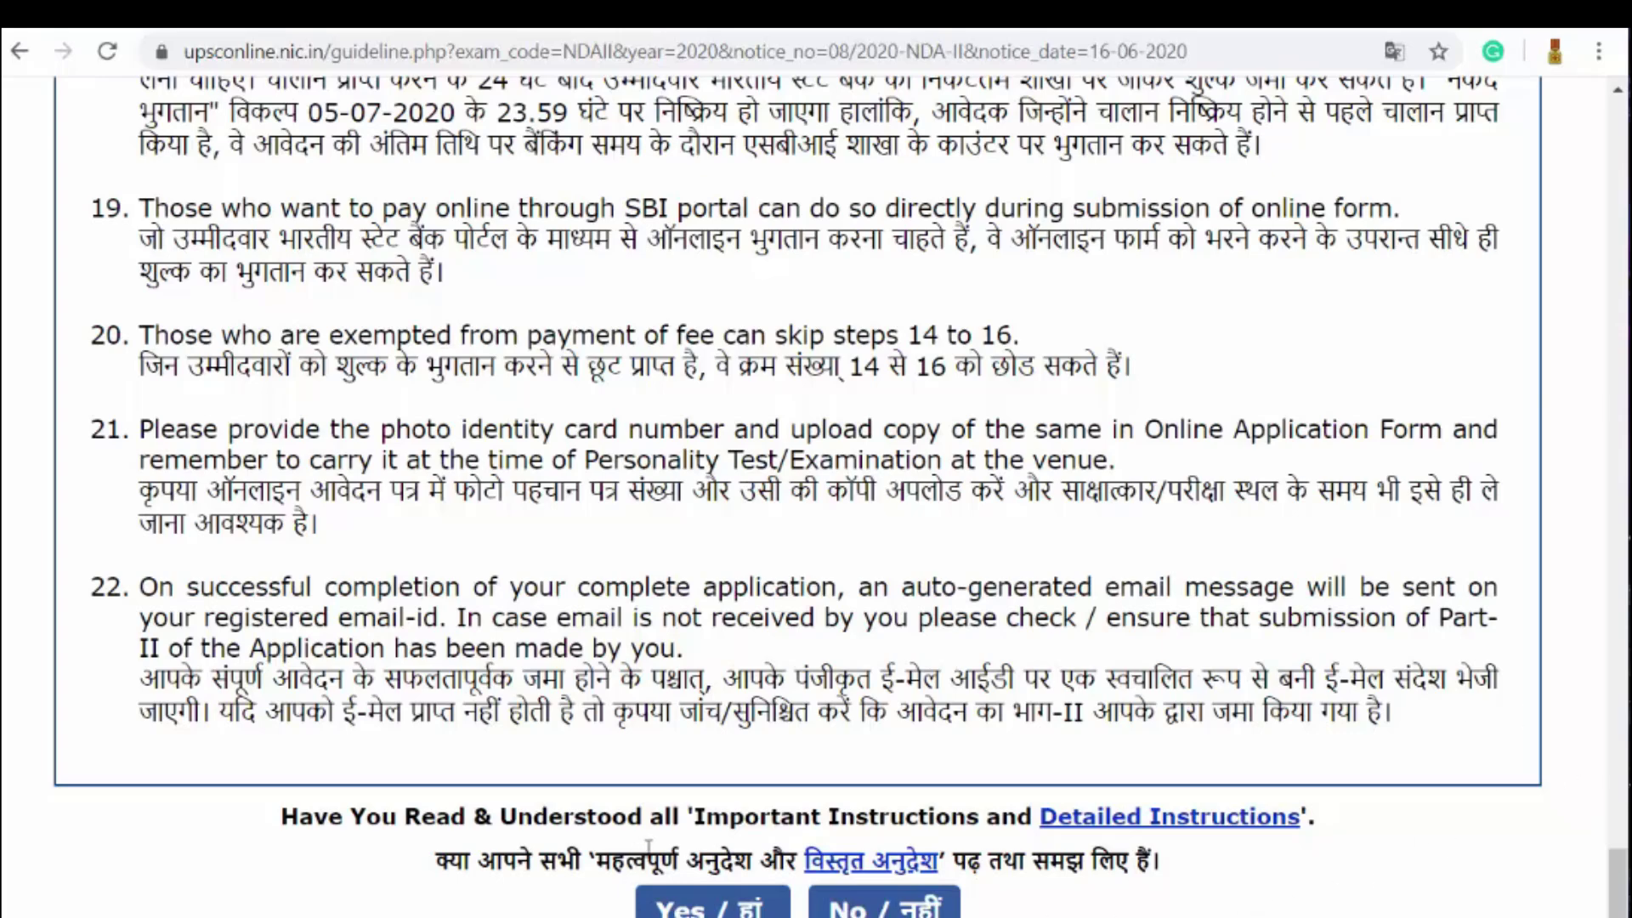
pyautogui.click(1202, 815)
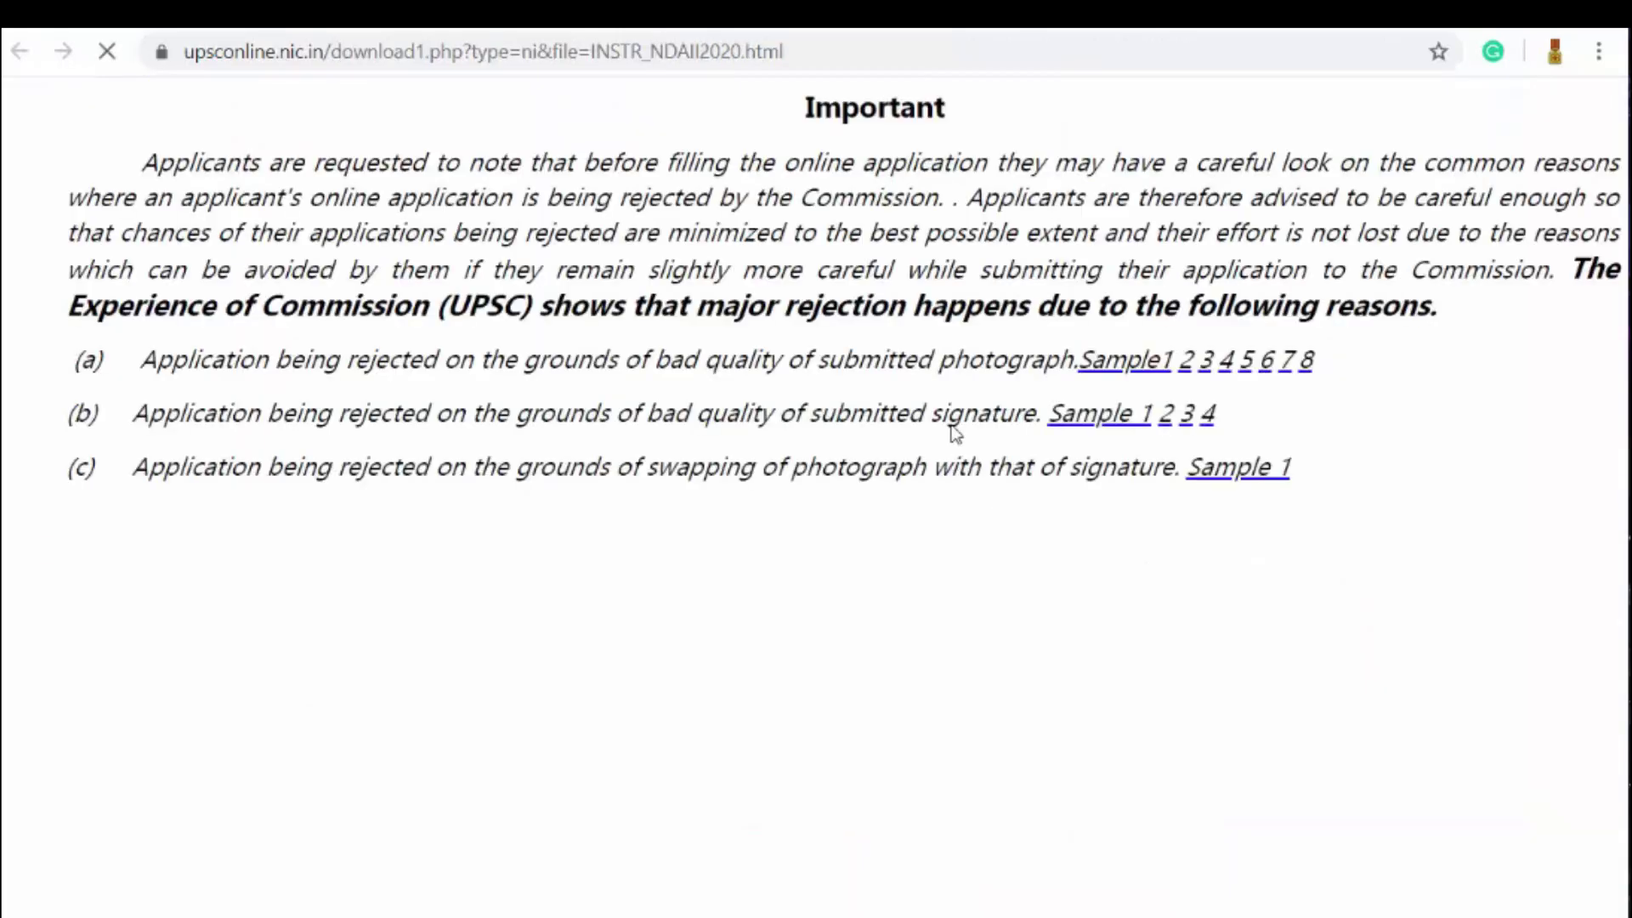
pyautogui.scroll(-15, 959, 468)
pyautogui.scroll(15, 963, 505)
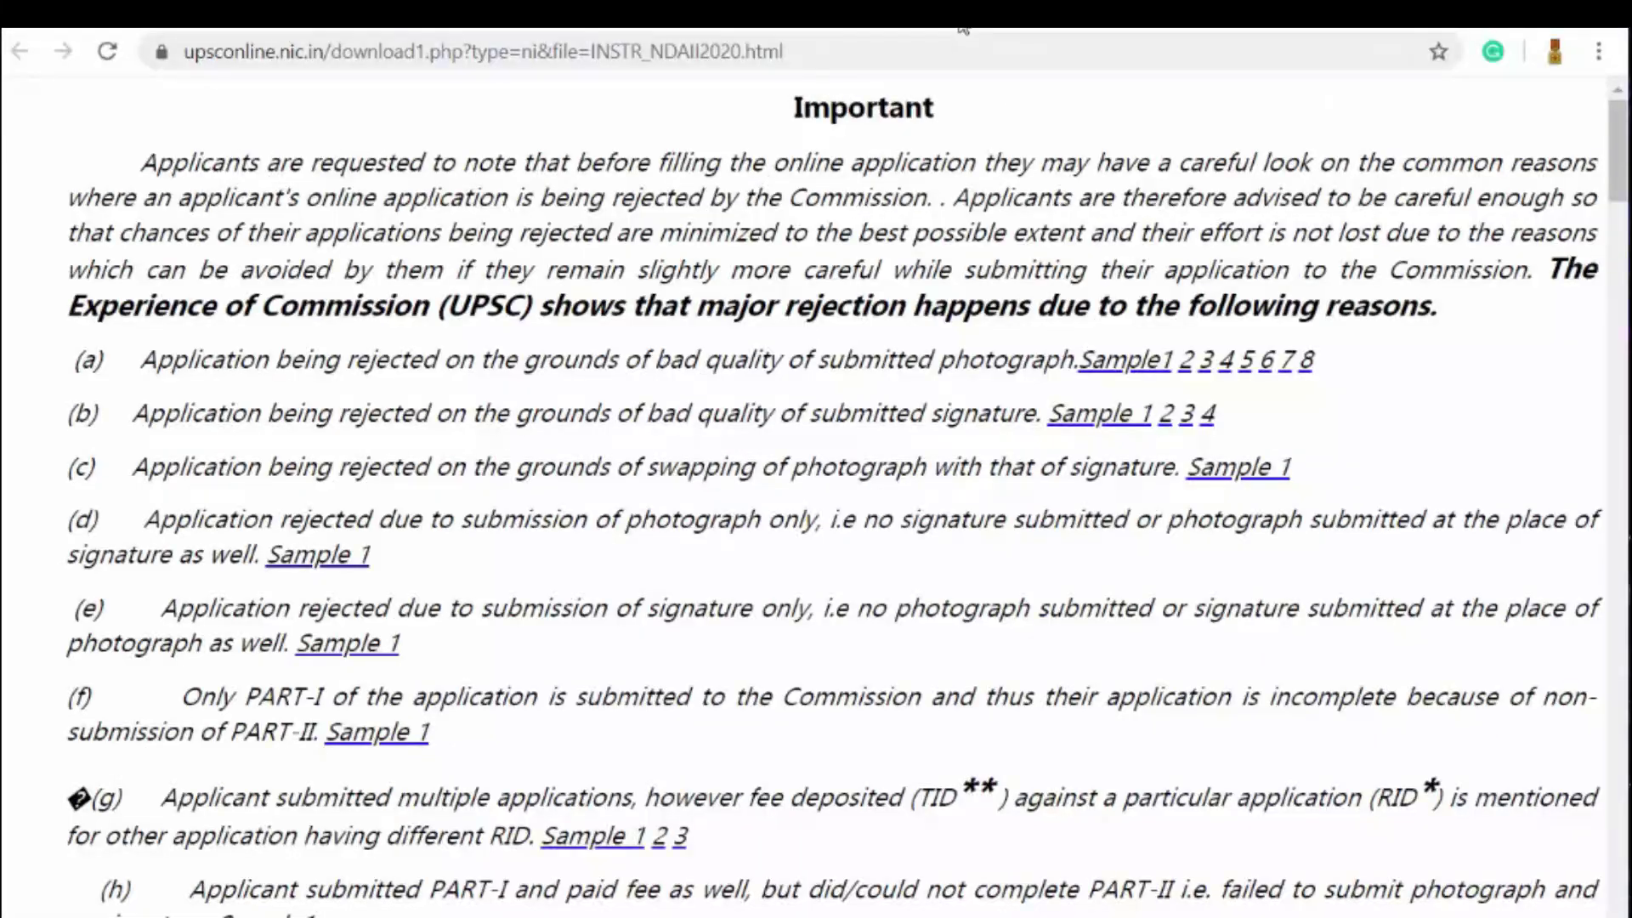
pyautogui.hotkey('ctrl', 'w')
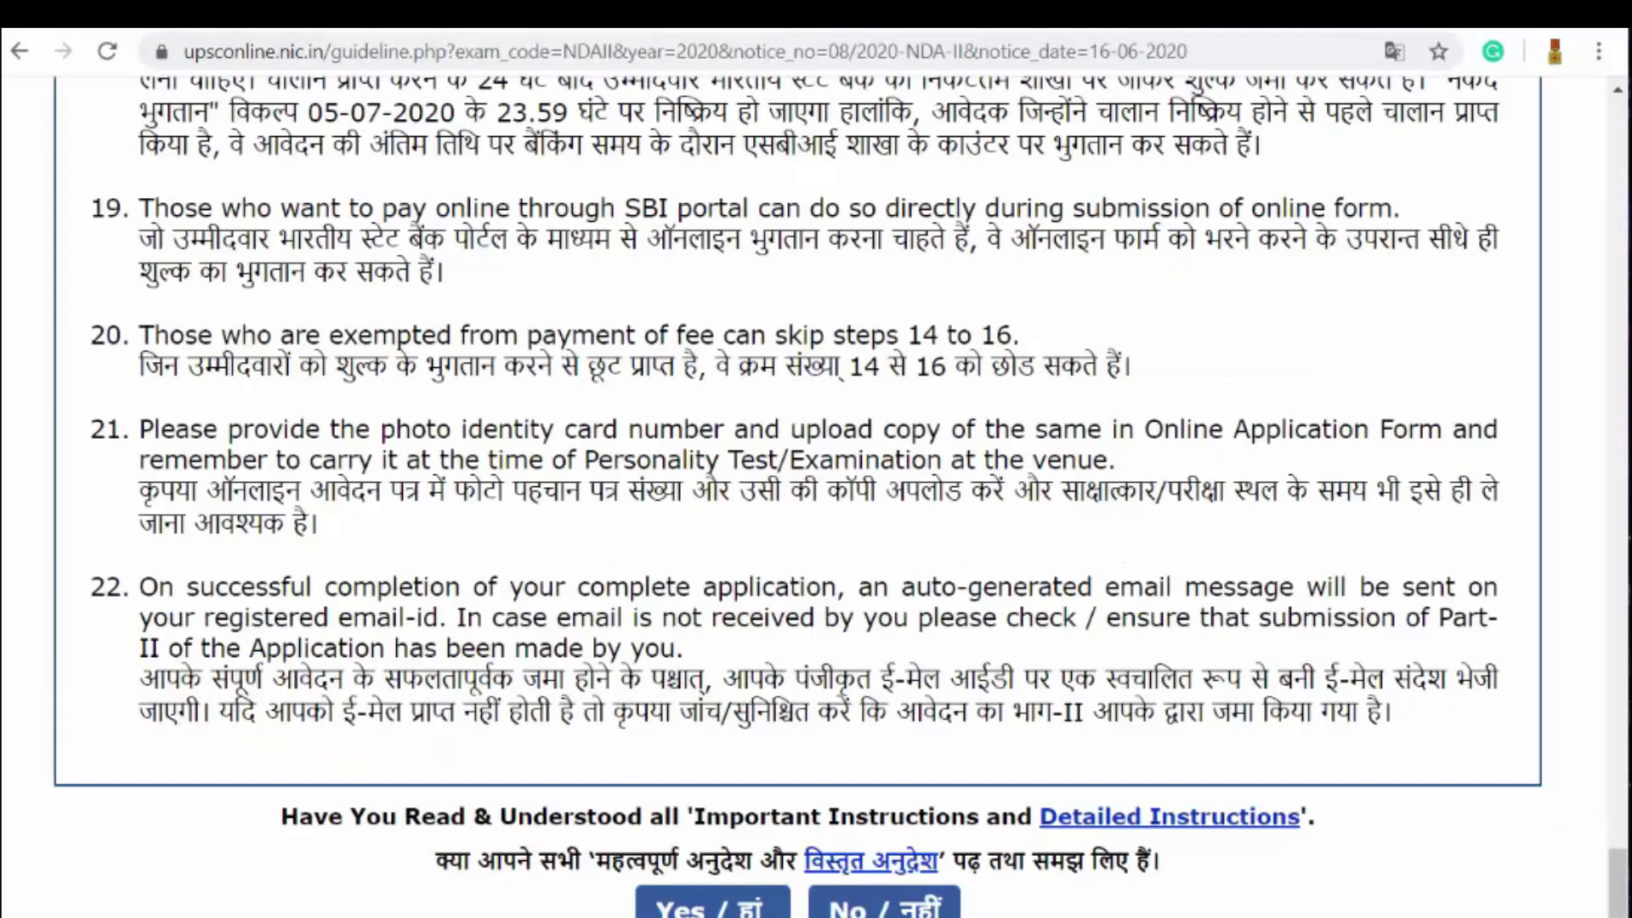
pyautogui.click(692, 903)
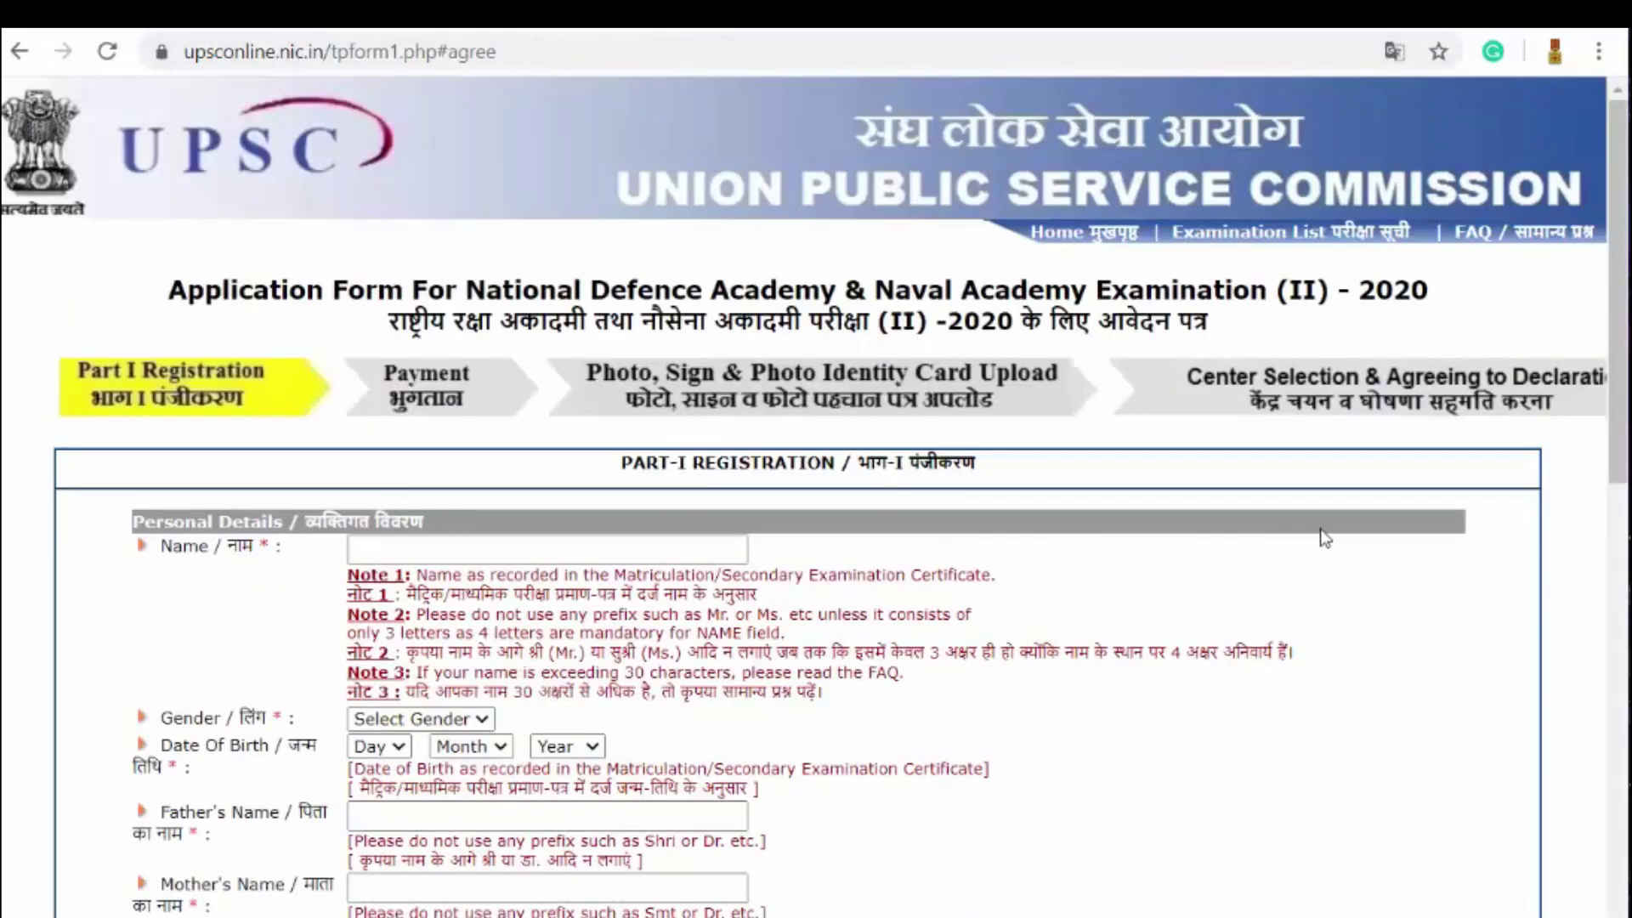
pyautogui.scroll(-2, 1337, 532)
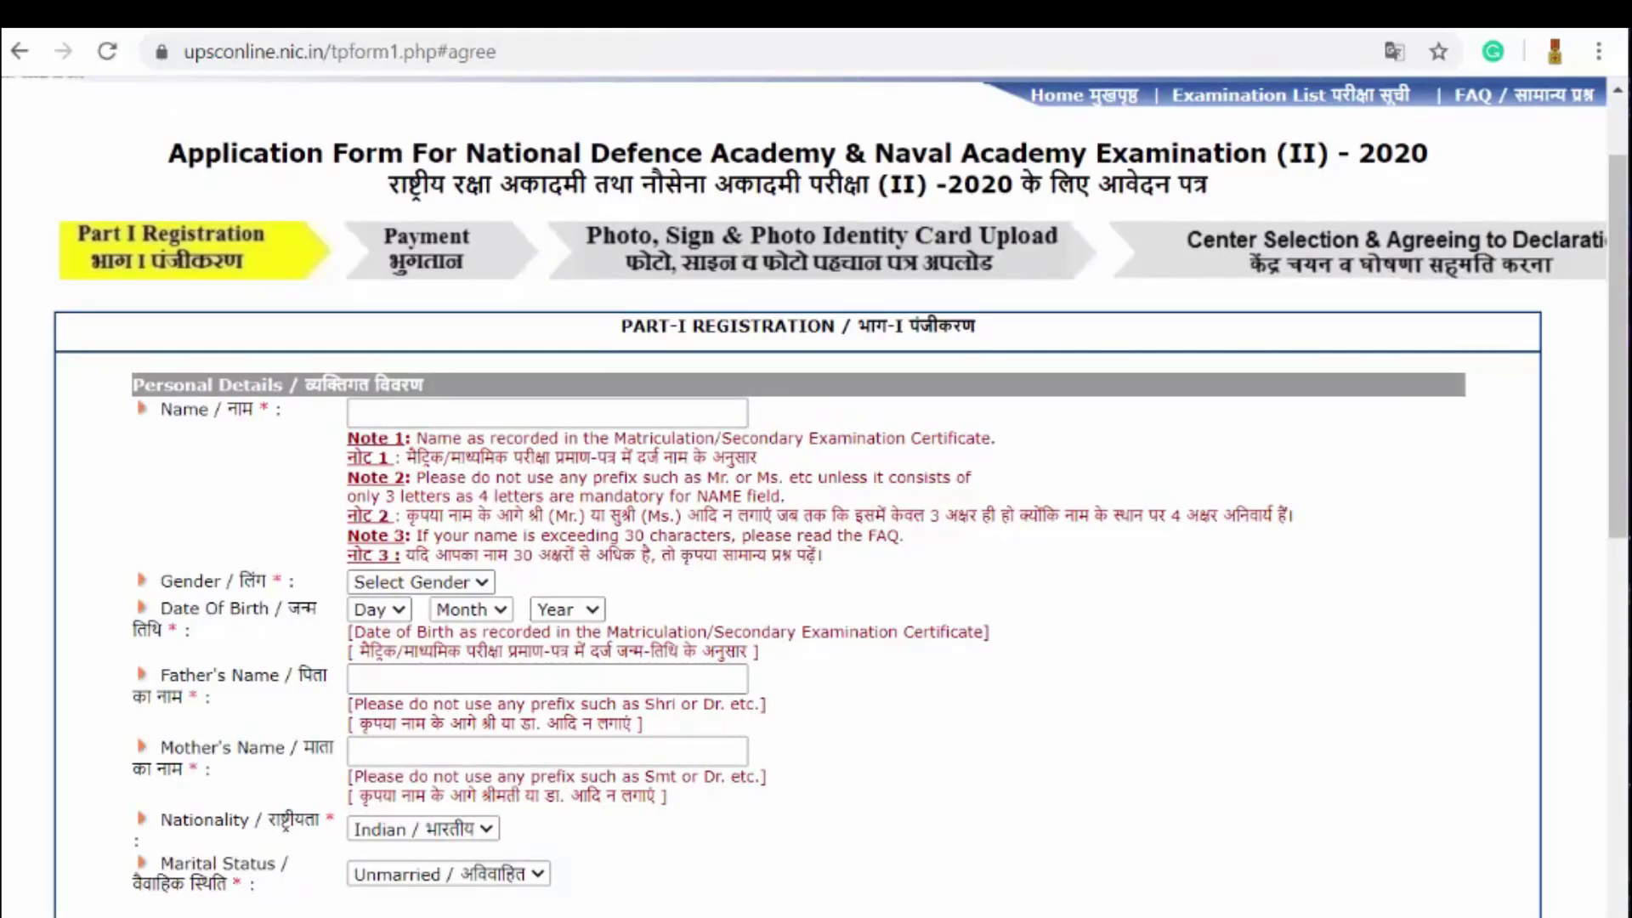
pyautogui.hscroll(1, 1224, 841)
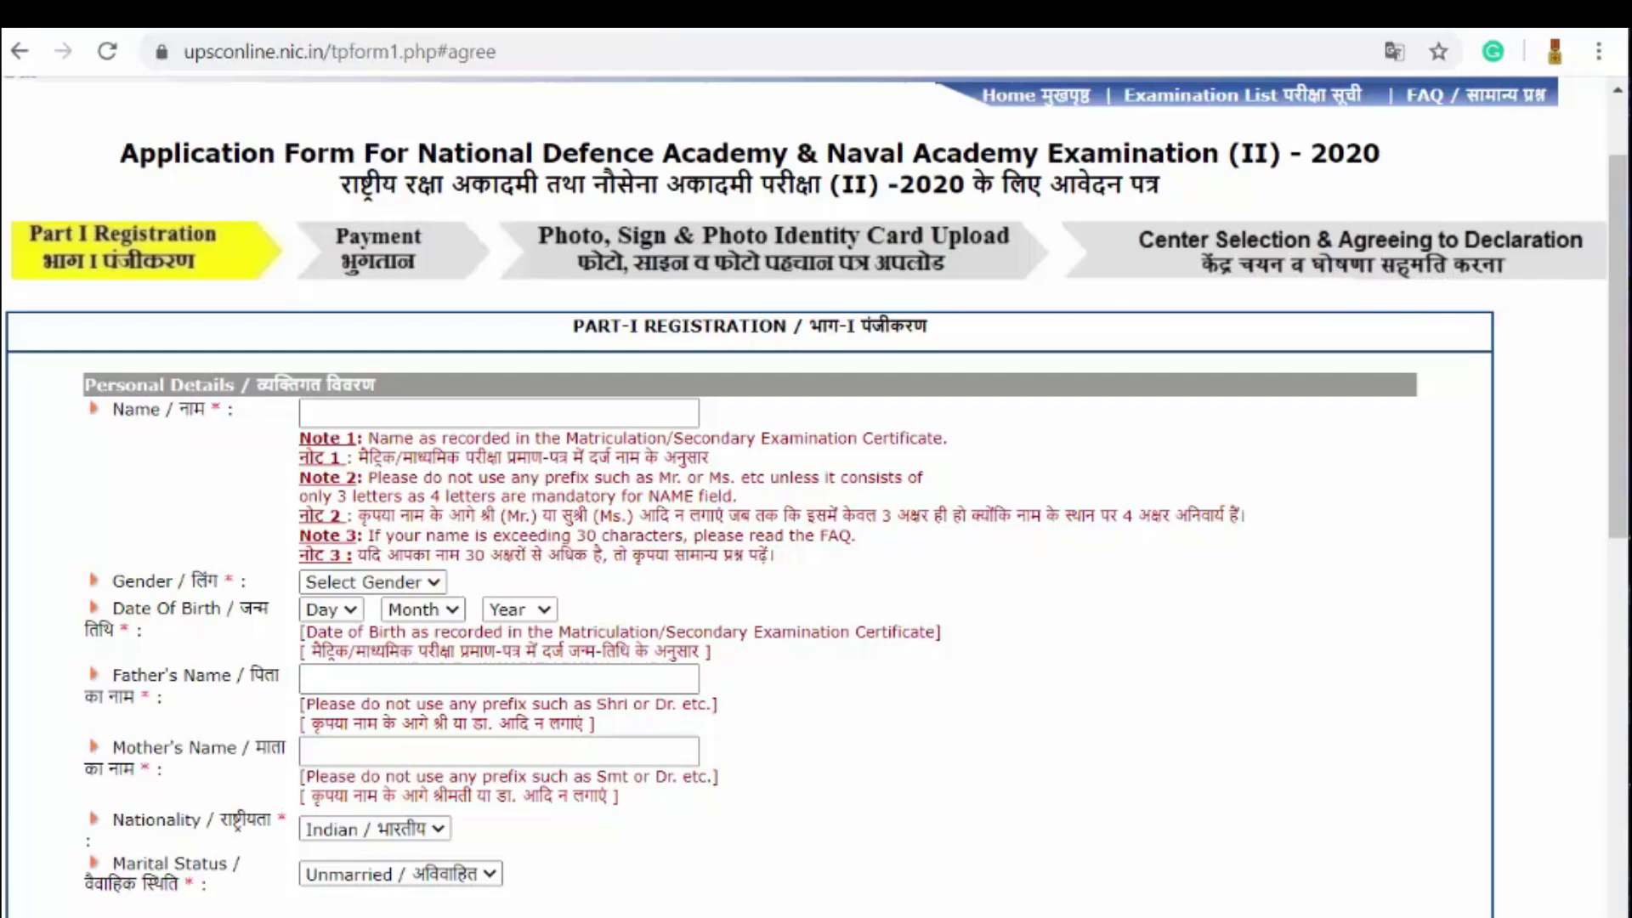
pyautogui.hscroll(-1, 329, 745)
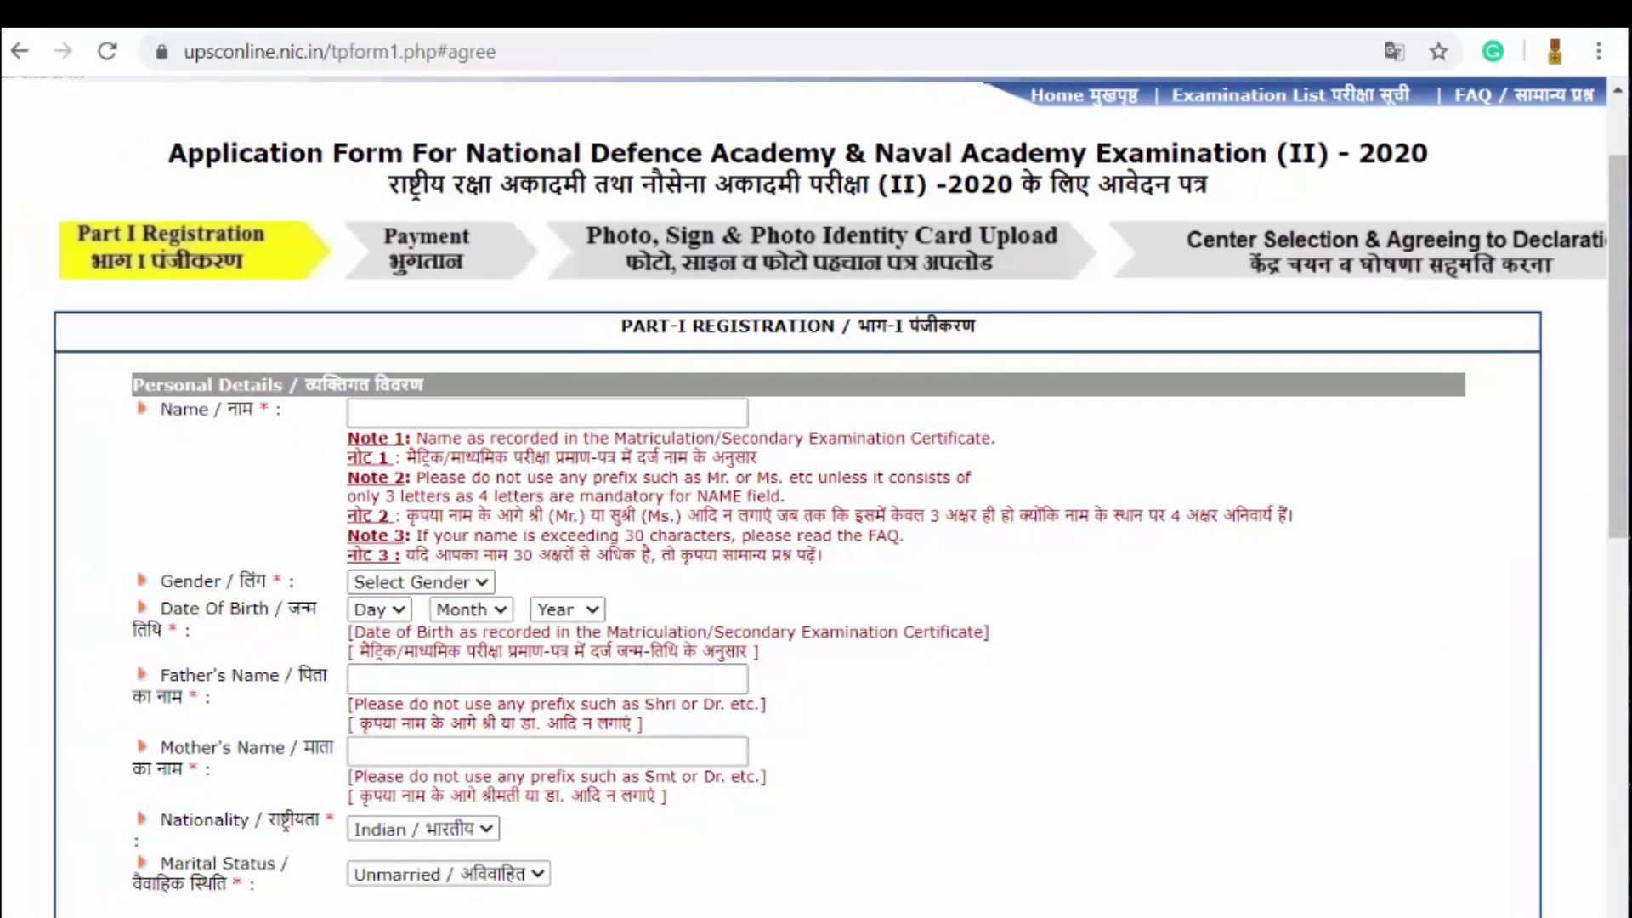
# Step: Autofill the Name field with the saved name and highlight Note 1 on certificate names
pyautogui.click(402, 413)
pyautogui.click(653, 481)
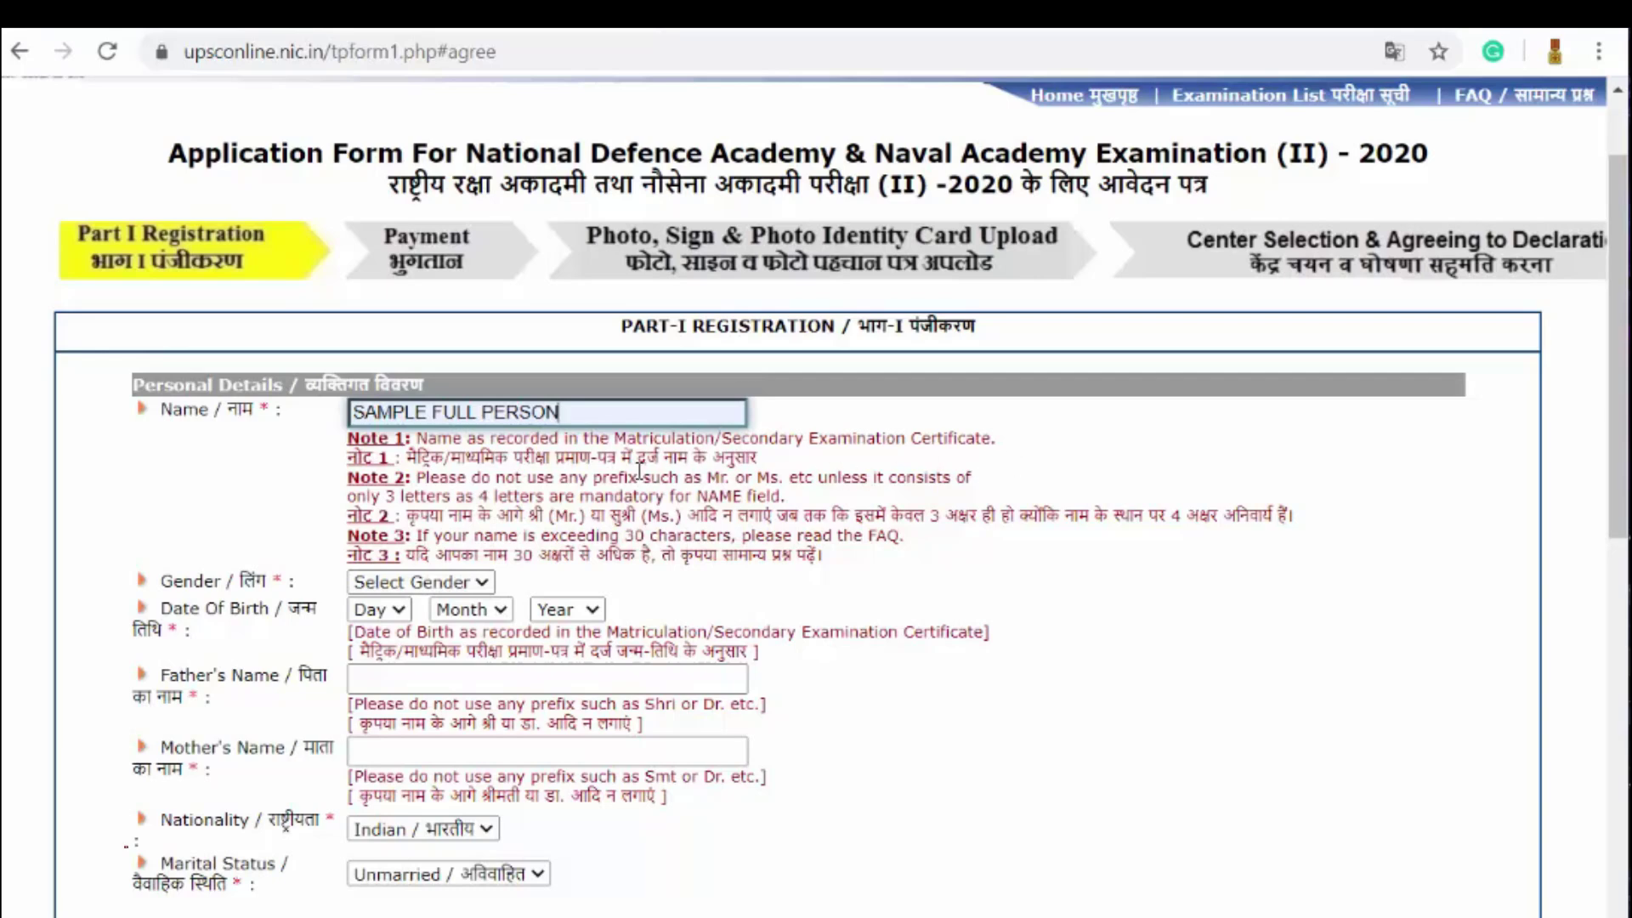
pyautogui.moveTo(417, 439); pyautogui.dragTo(999, 437)
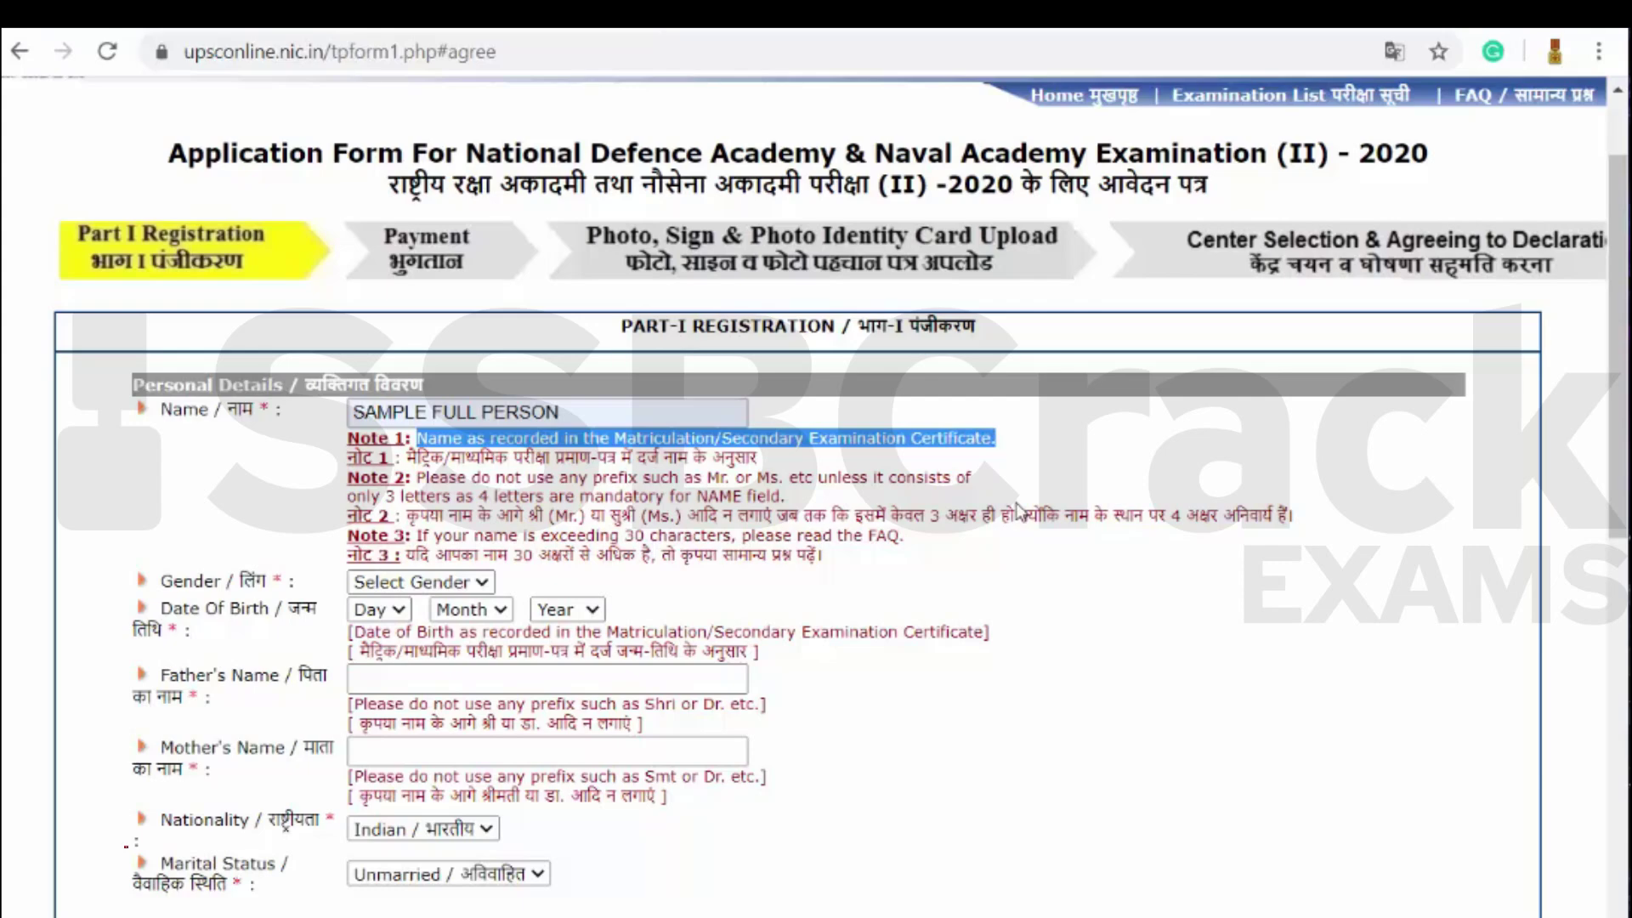
# Step: Type extra letters after the name, delete them again, and leave the field
pyautogui.click(545, 413)
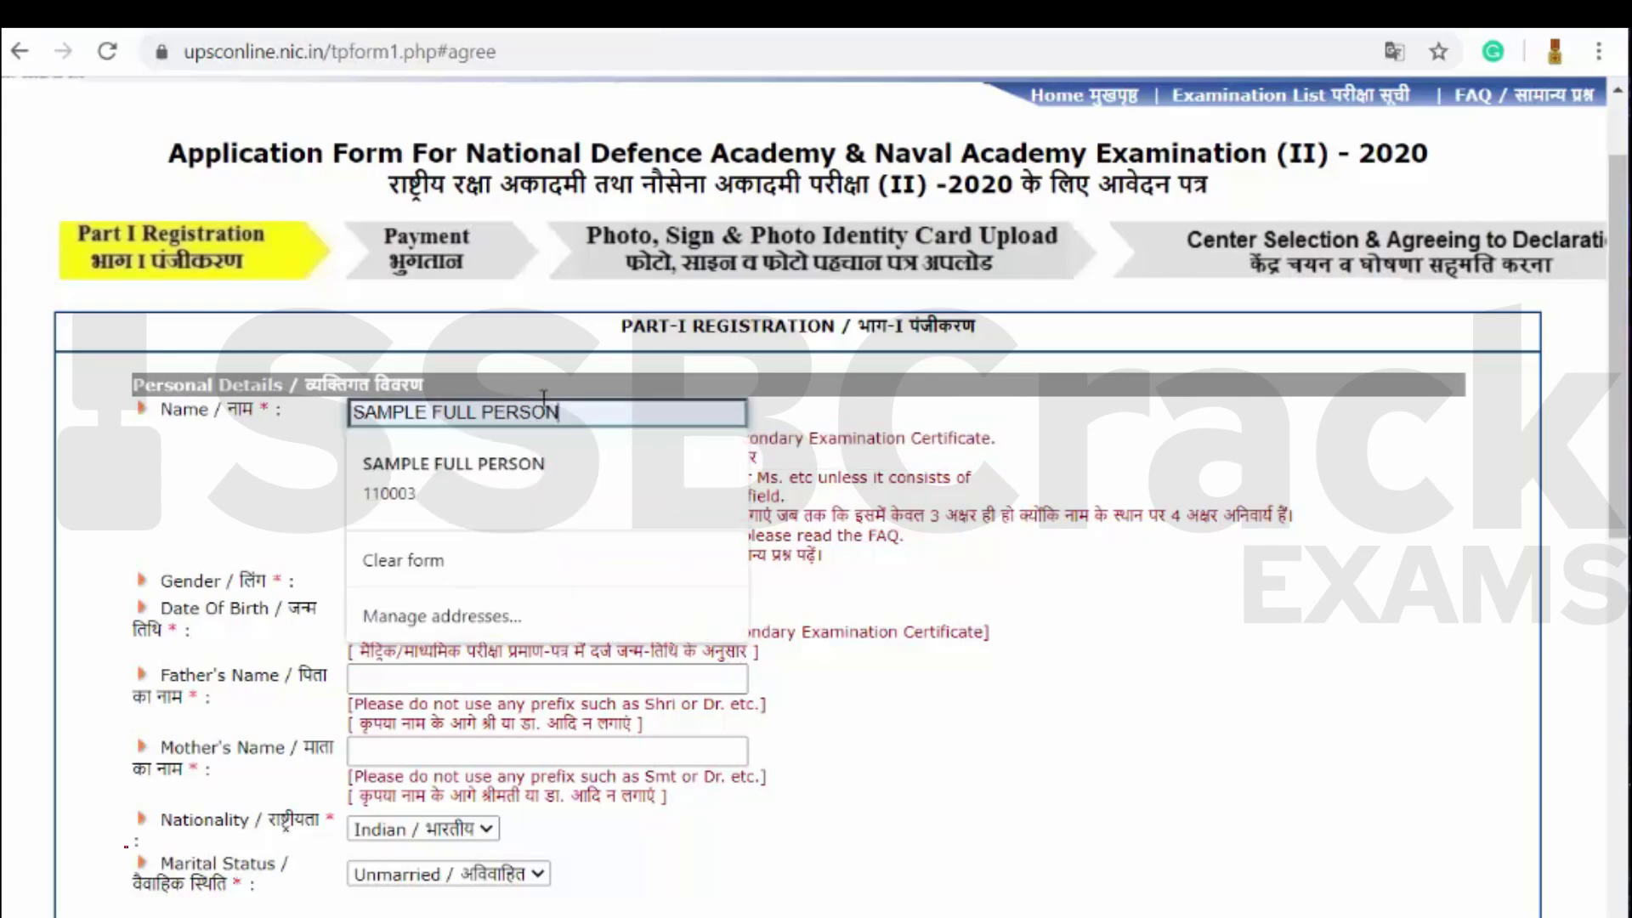
pyautogui.write('RAVI')
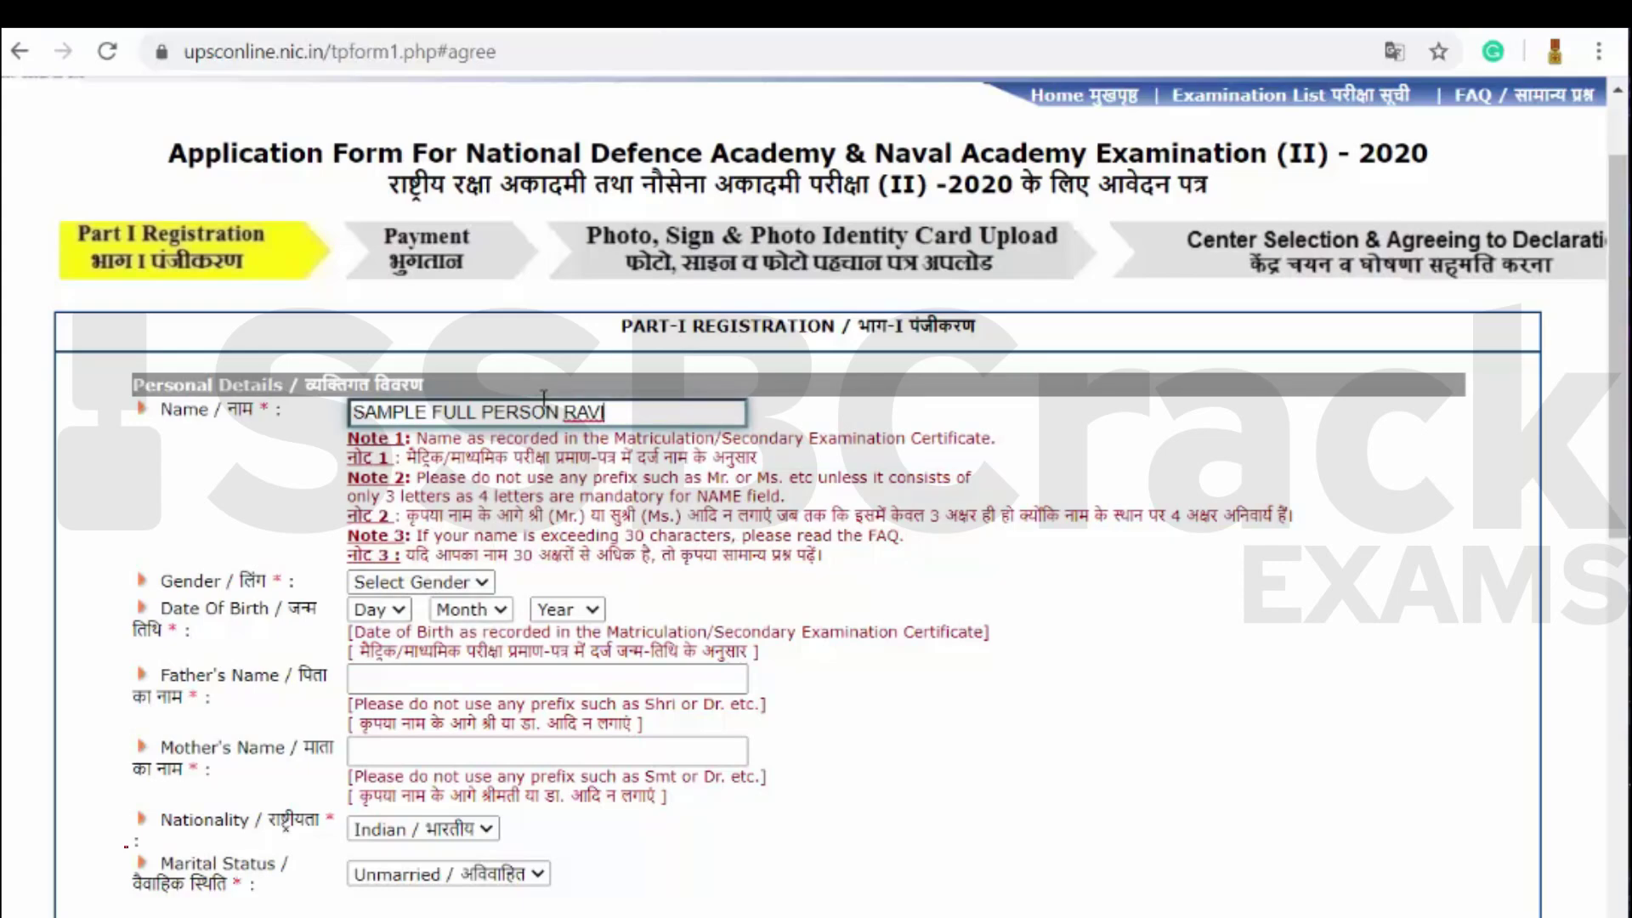
pyautogui.press('BackSpace')
pyautogui.press('BackSpace')
pyautogui.press('BackSpace')
pyautogui.write('aval')
pyautogui.press('BackSpace')
pyautogui.press('BackSpace')
pyautogui.press('BackSpace')
pyautogui.press('BackSpace')
pyautogui.press('BackSpace')
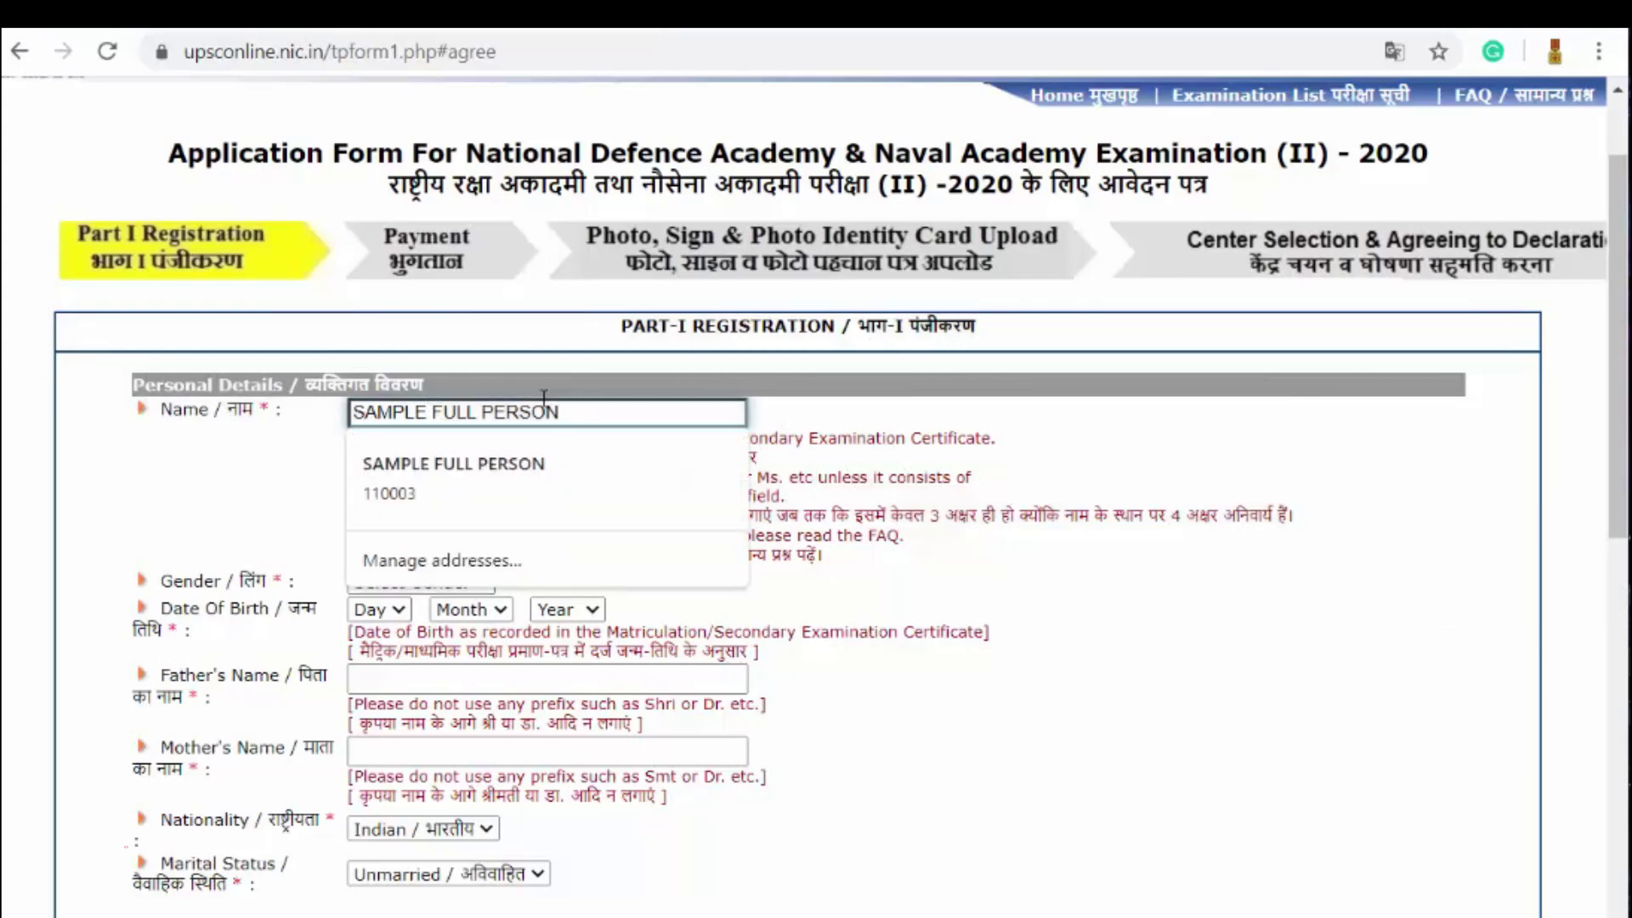
pyautogui.click(1074, 484)
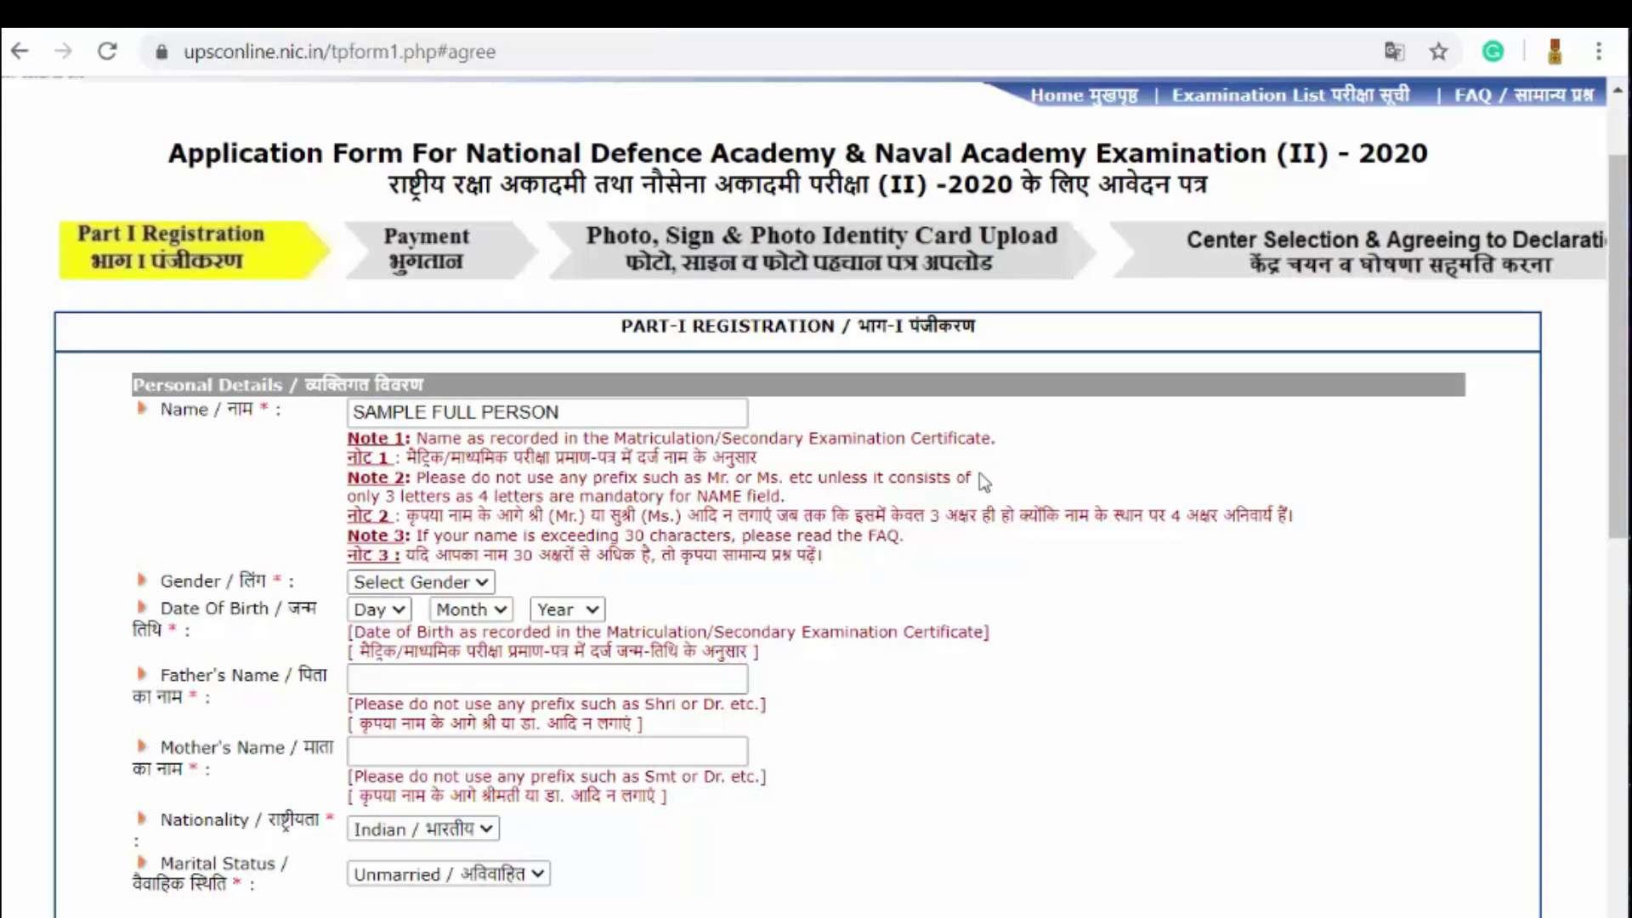
pyautogui.click(480, 583)
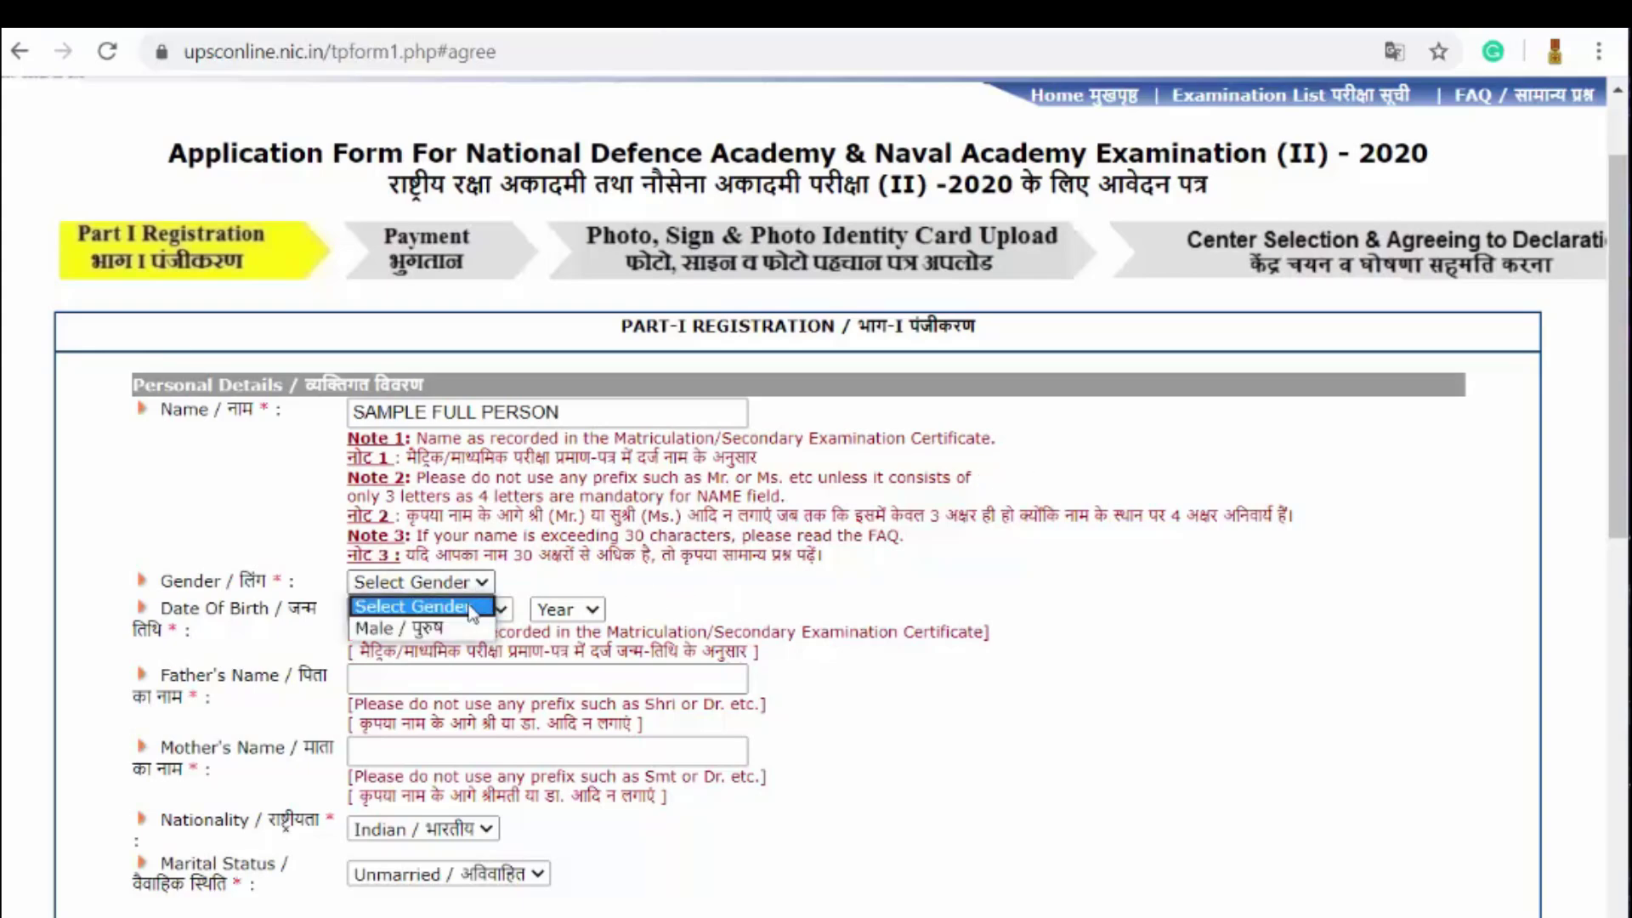
pyautogui.click(391, 626)
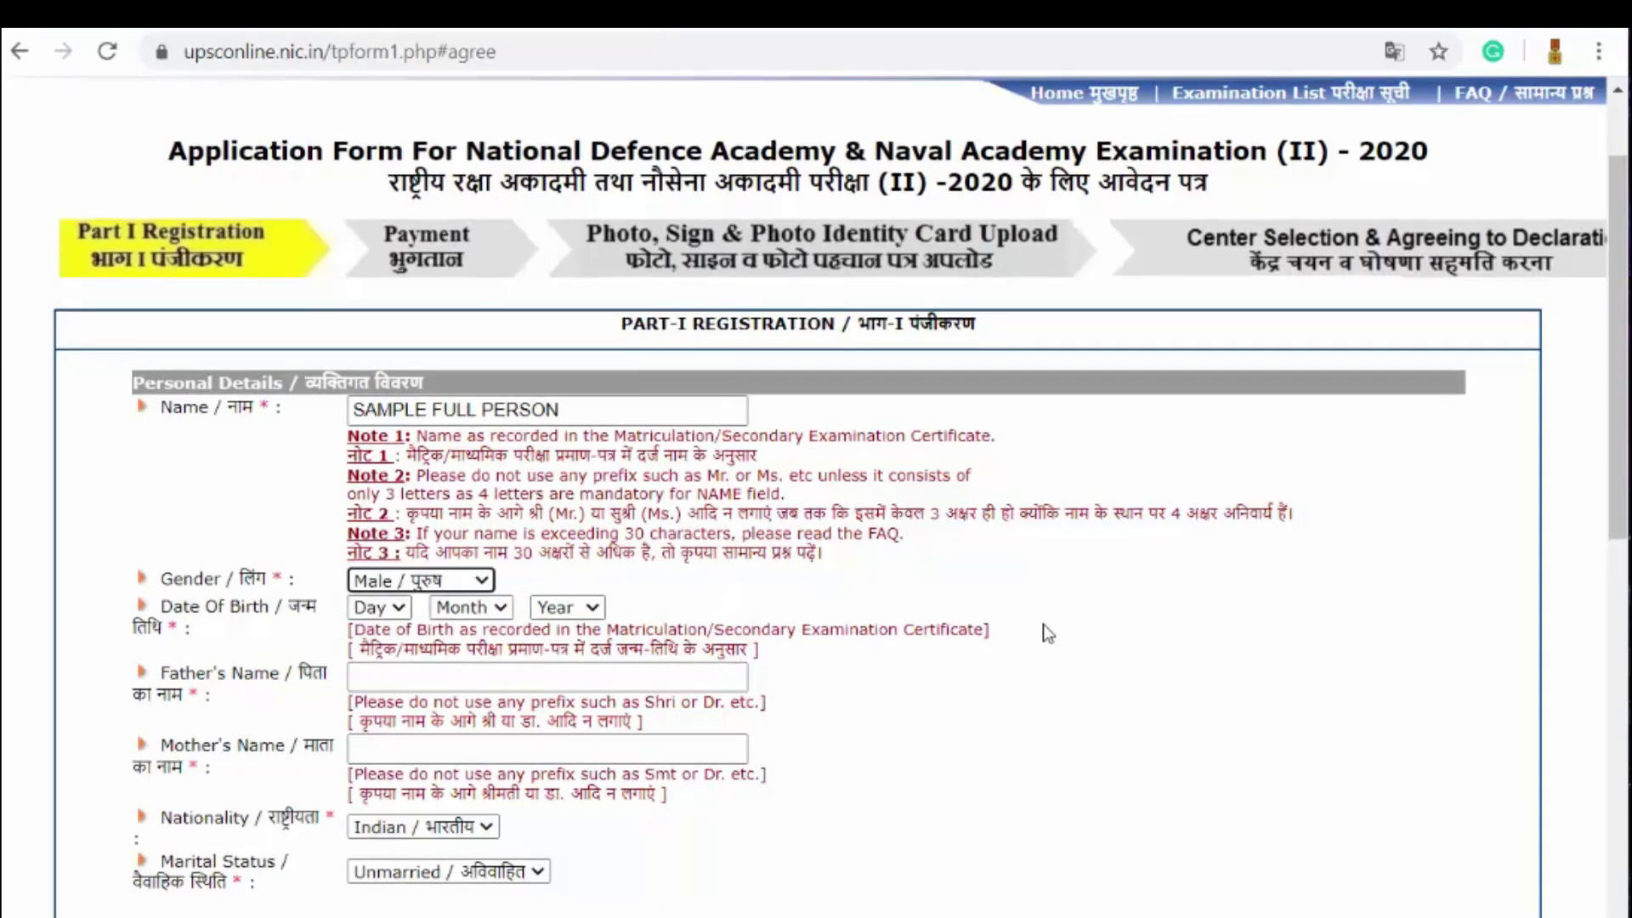
pyautogui.scroll(-3, 1044, 617)
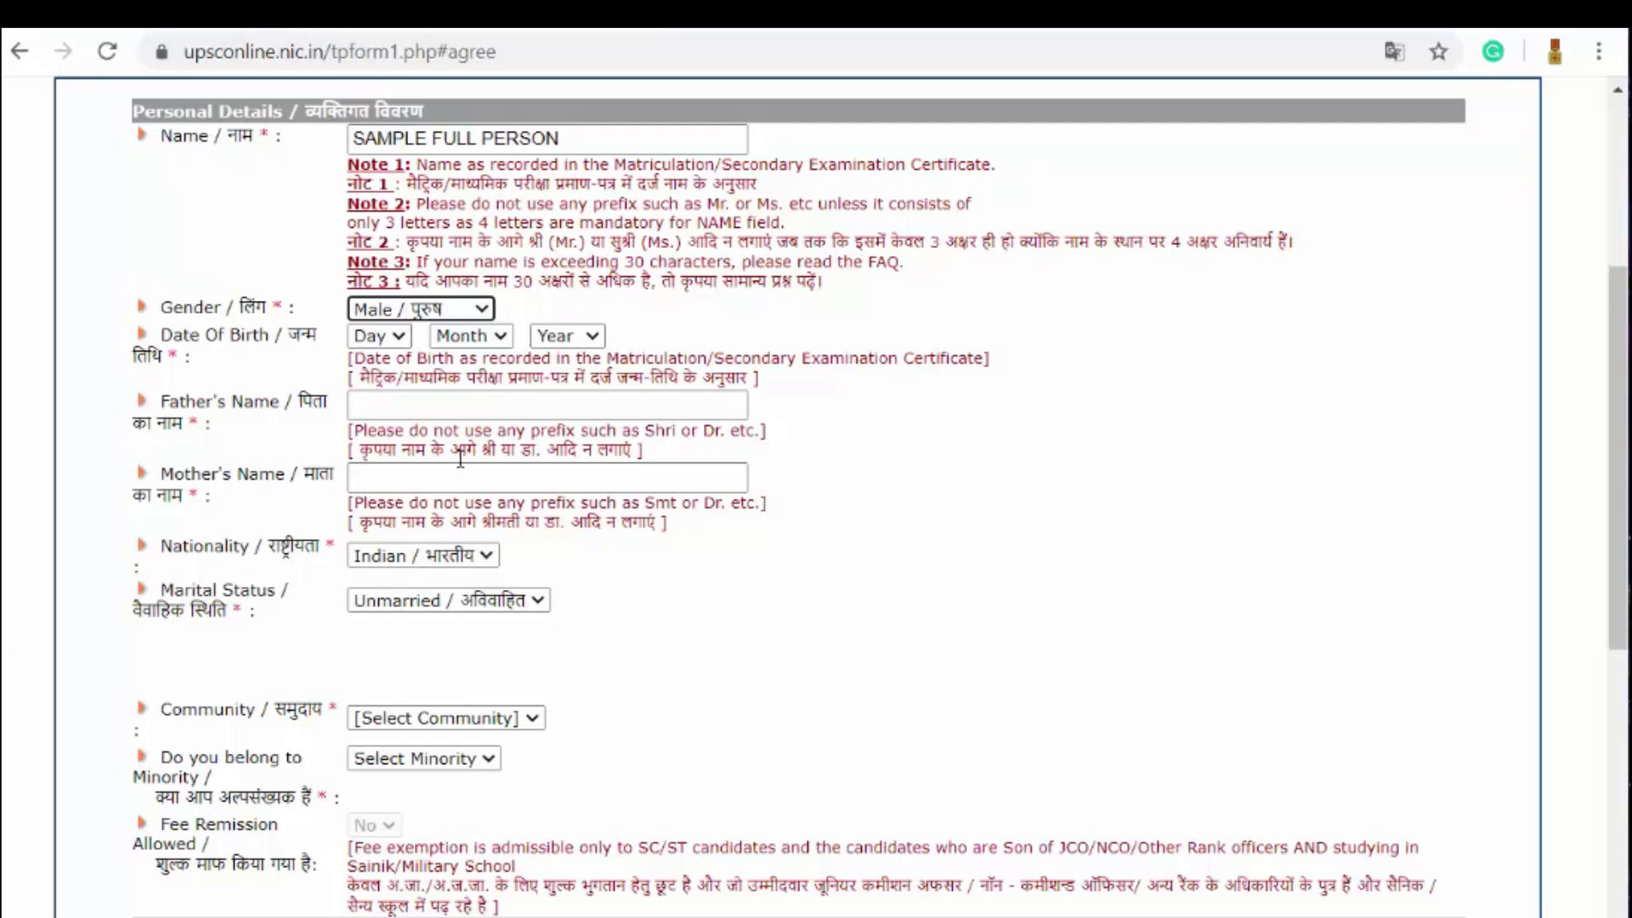
pyautogui.click(398, 337)
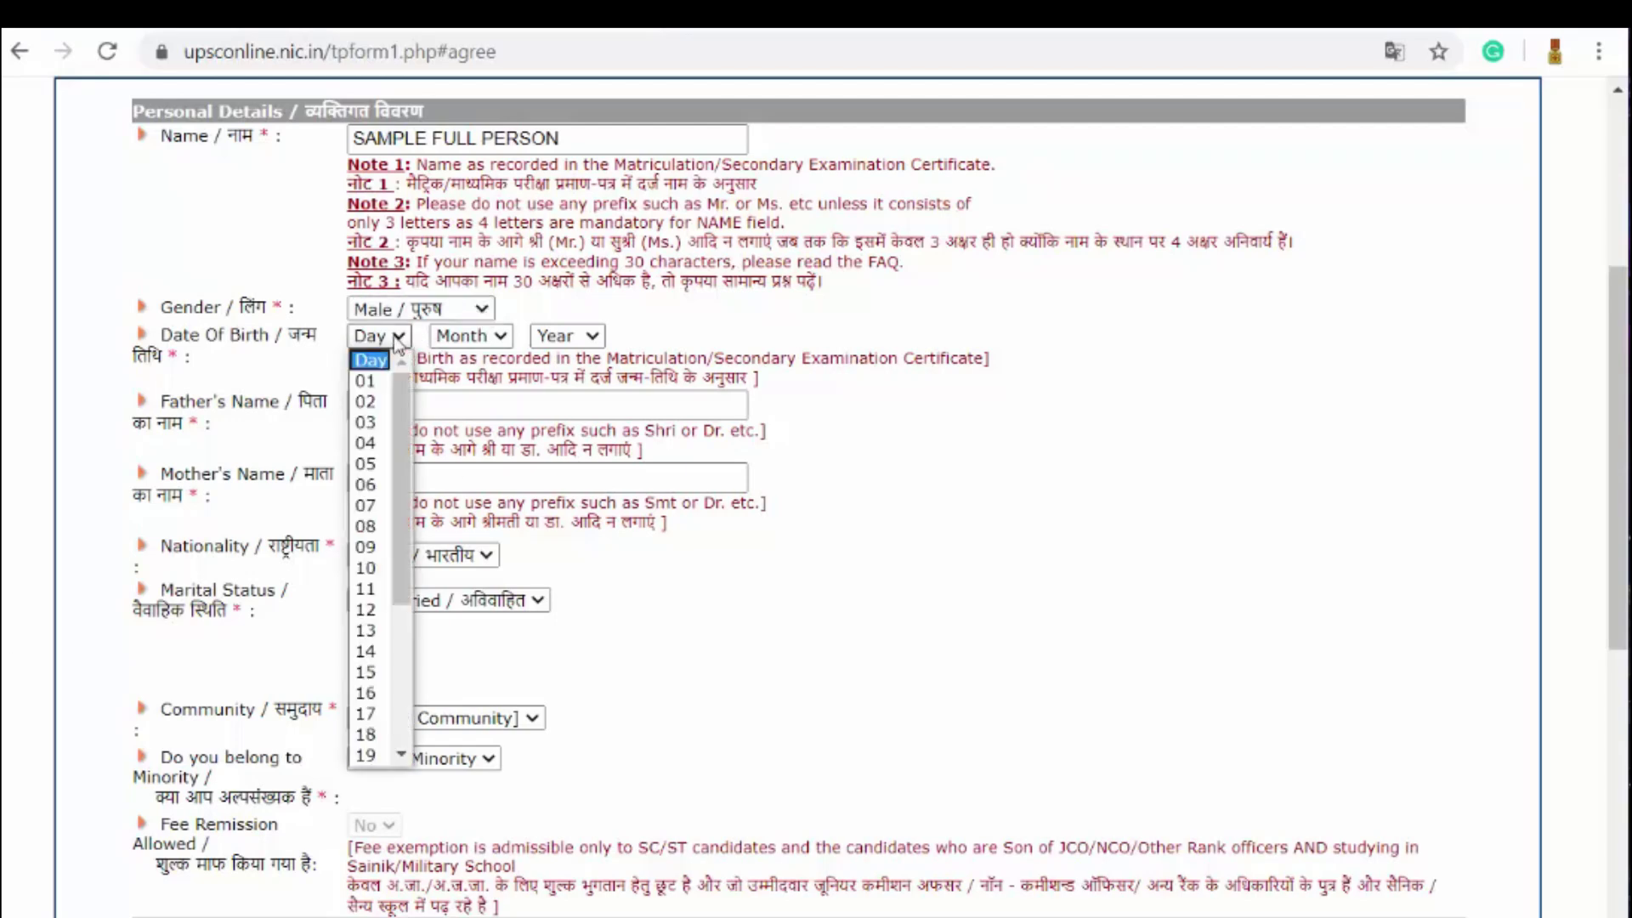
pyautogui.click(371, 402)
pyautogui.click(472, 340)
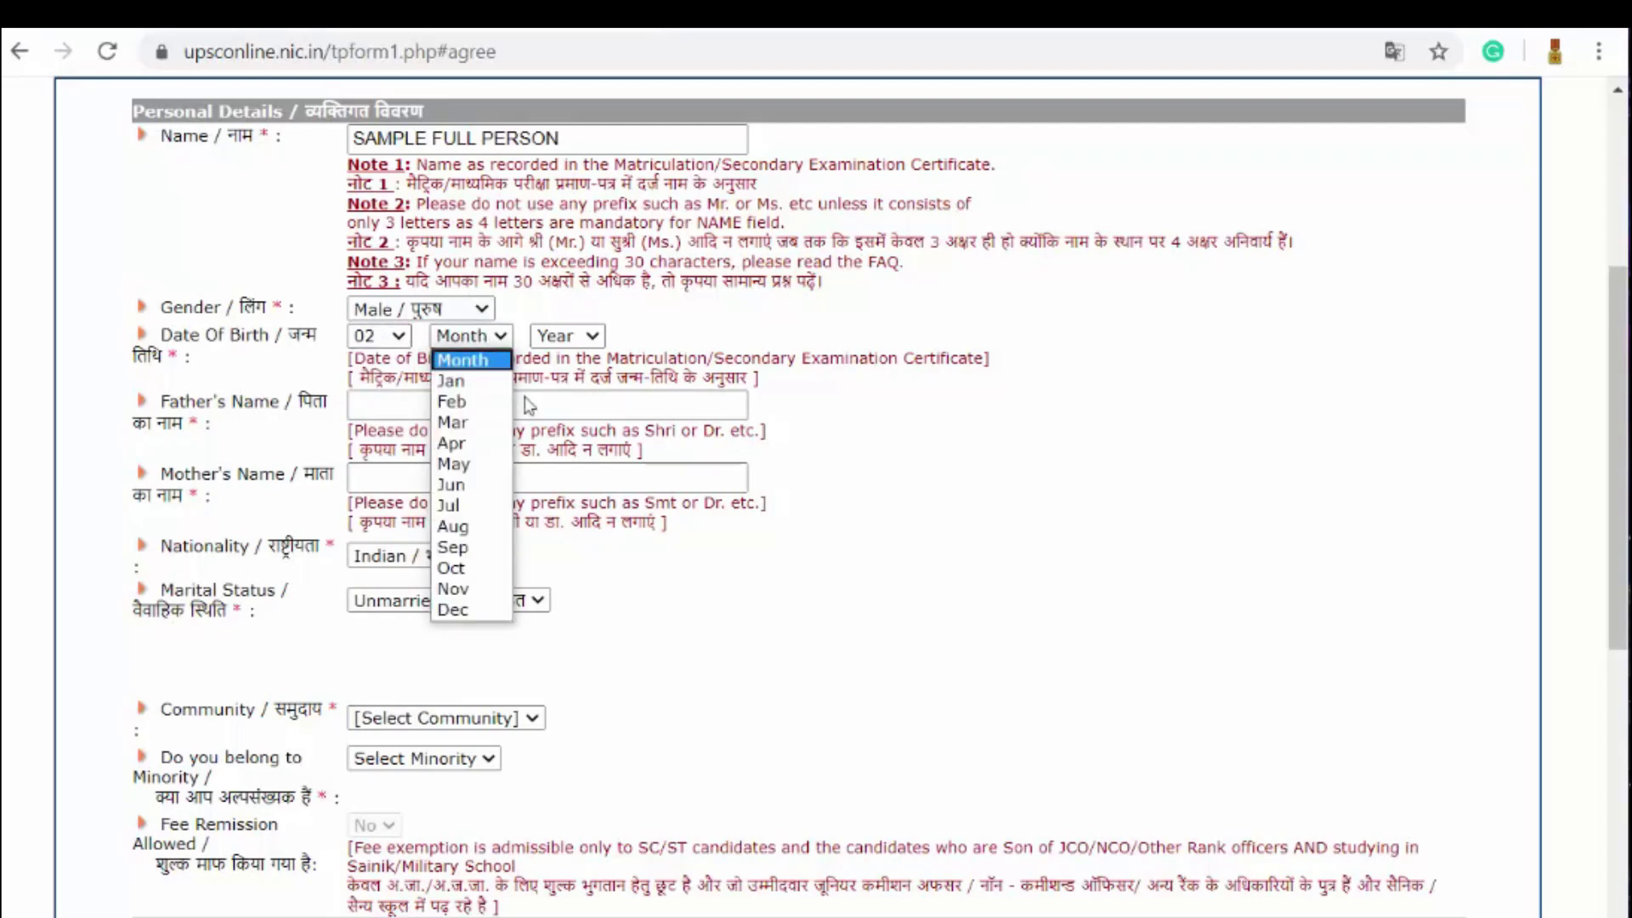
pyautogui.click(485, 468)
pyautogui.click(580, 341)
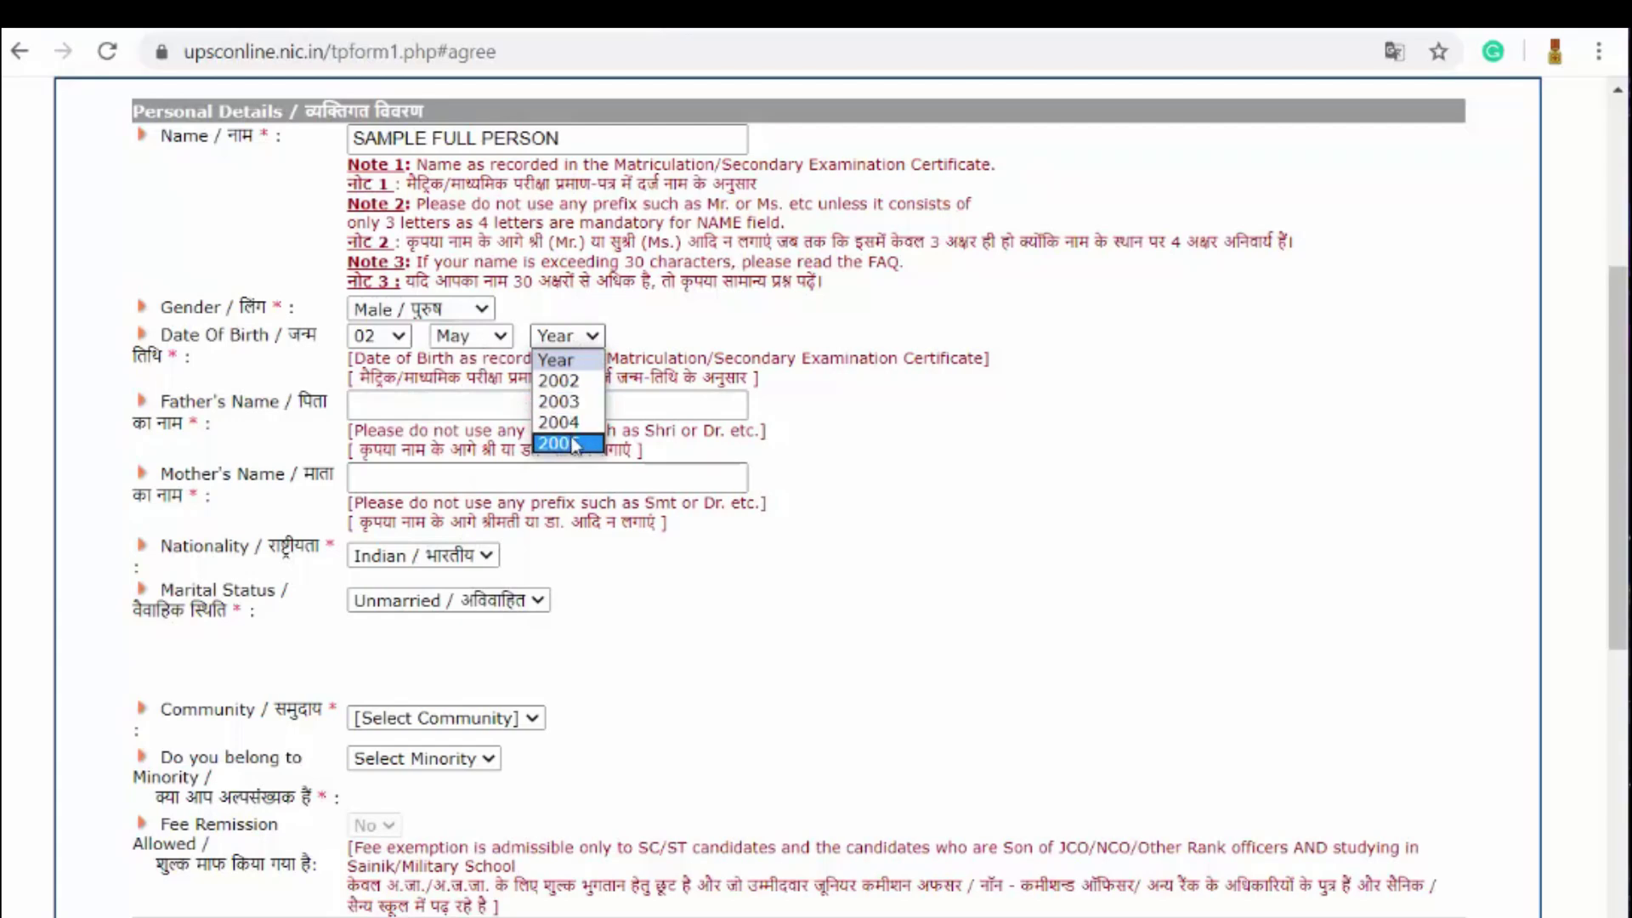
pyautogui.click(567, 422)
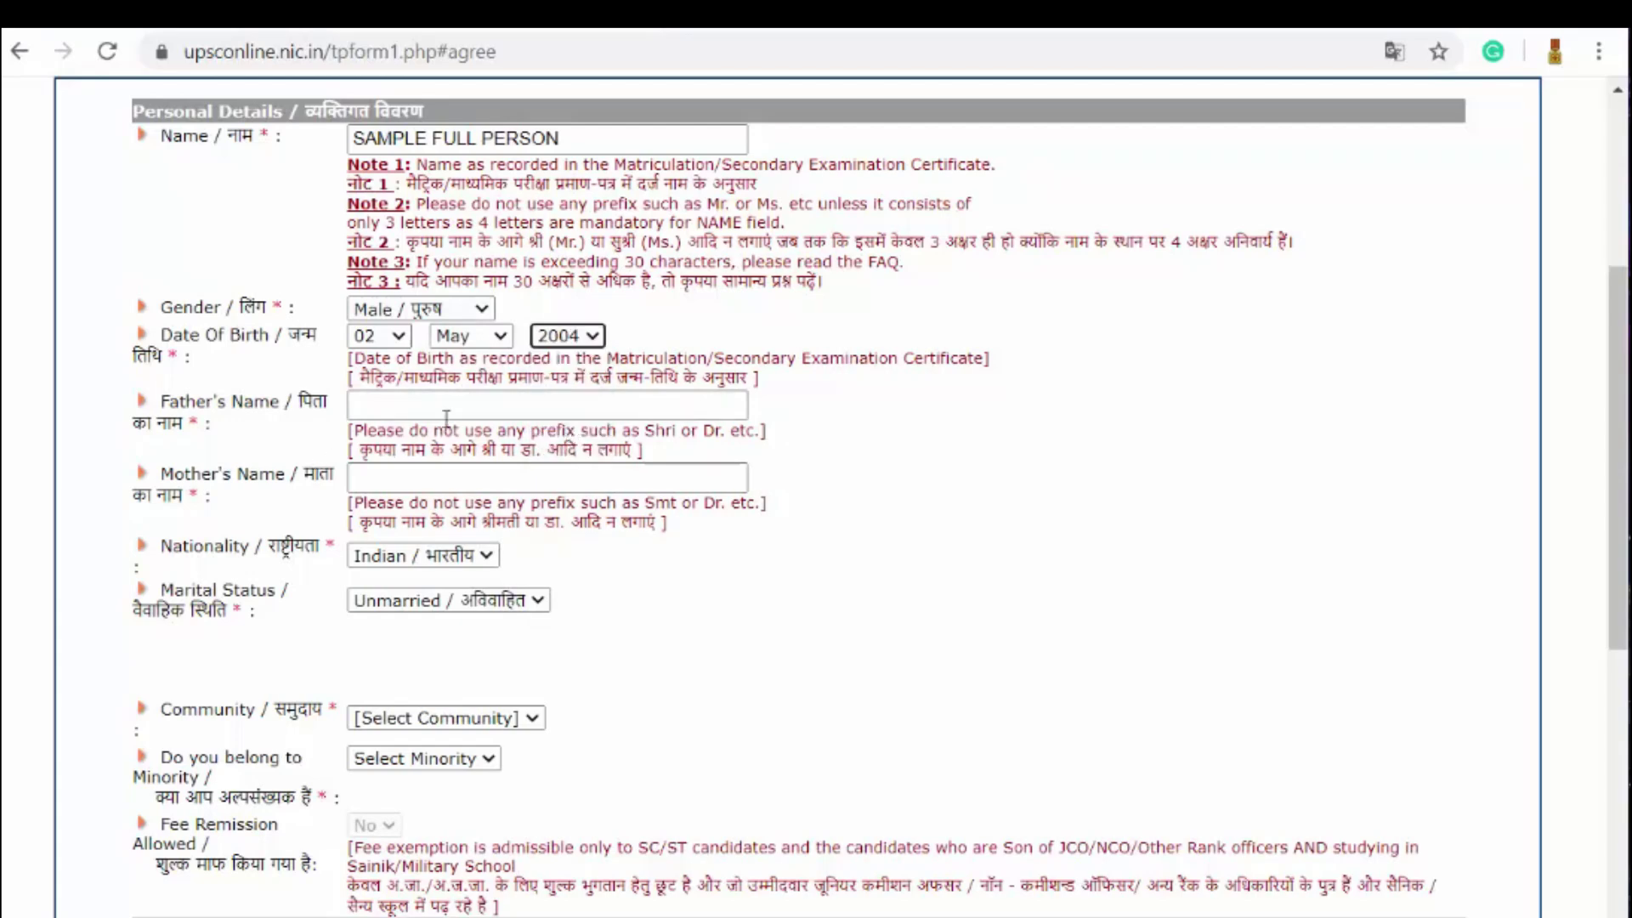
# Step: Enter the father's name and the mother's name
pyautogui.click(447, 416)
pyautogui.write('FATHERS N')
pyautogui.press('BackSpace')
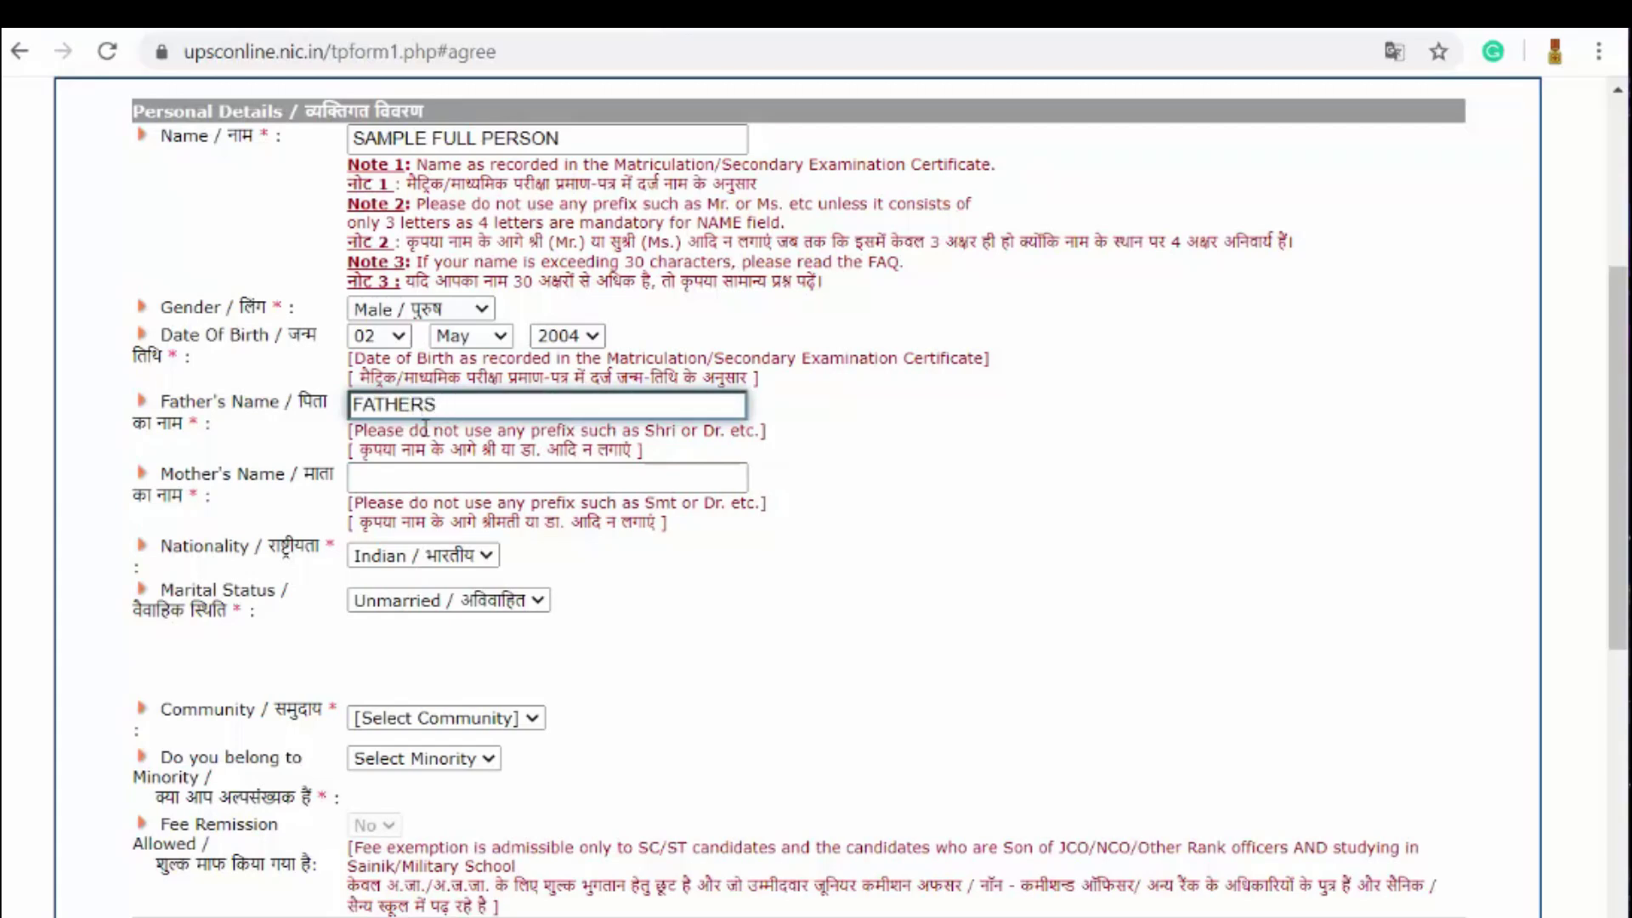
pyautogui.press('BackSpace')
pyautogui.press('Left')
pyautogui.press('Left')
pyautogui.press('Left')
pyautogui.press('Left')
pyautogui.press('Left')
pyautogui.write('SAMPLE')
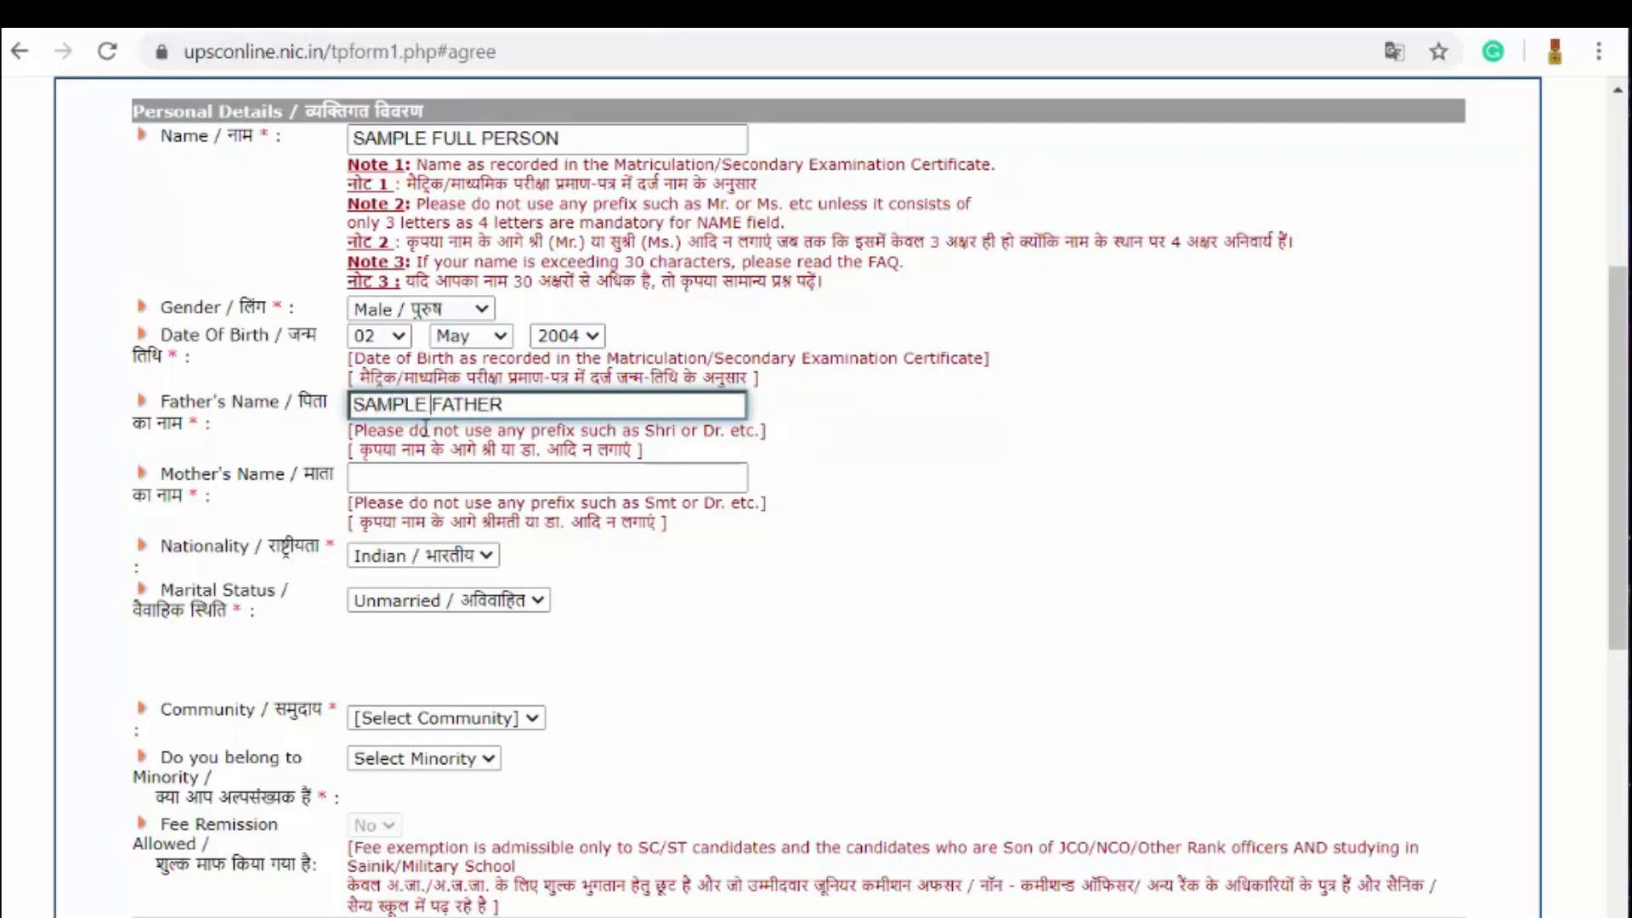
pyautogui.click(416, 472)
pyautogui.write('SAMPLE MOTHER')
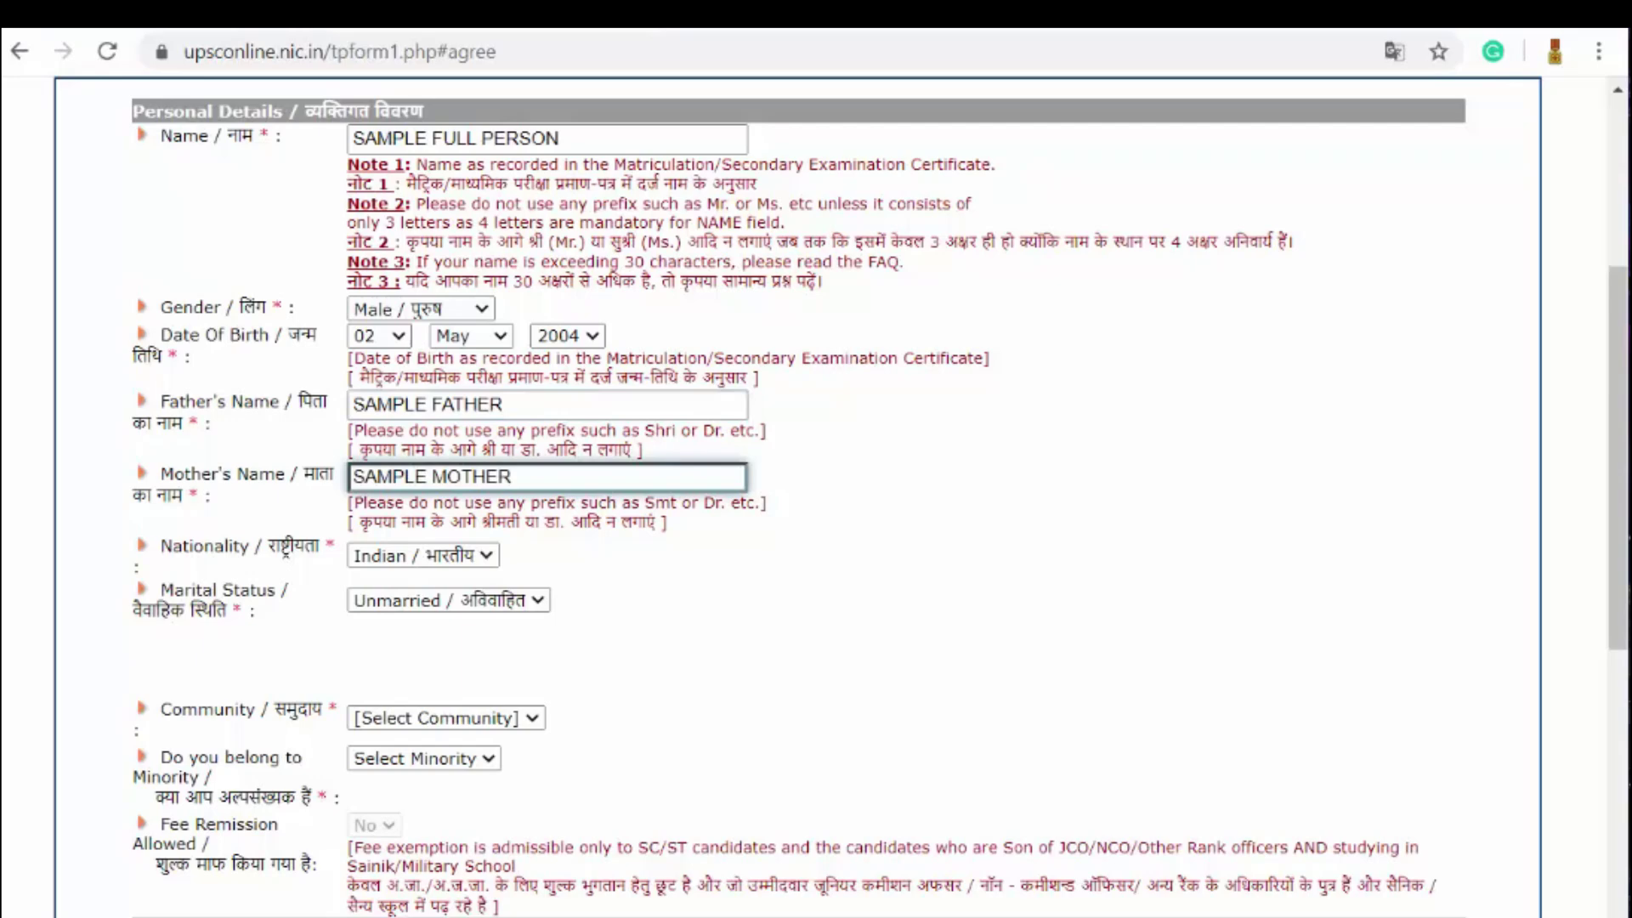
# Step: Keep Nationality as Indian and Marital Status as Unmarried
pyautogui.scroll(-3, 646, 586)
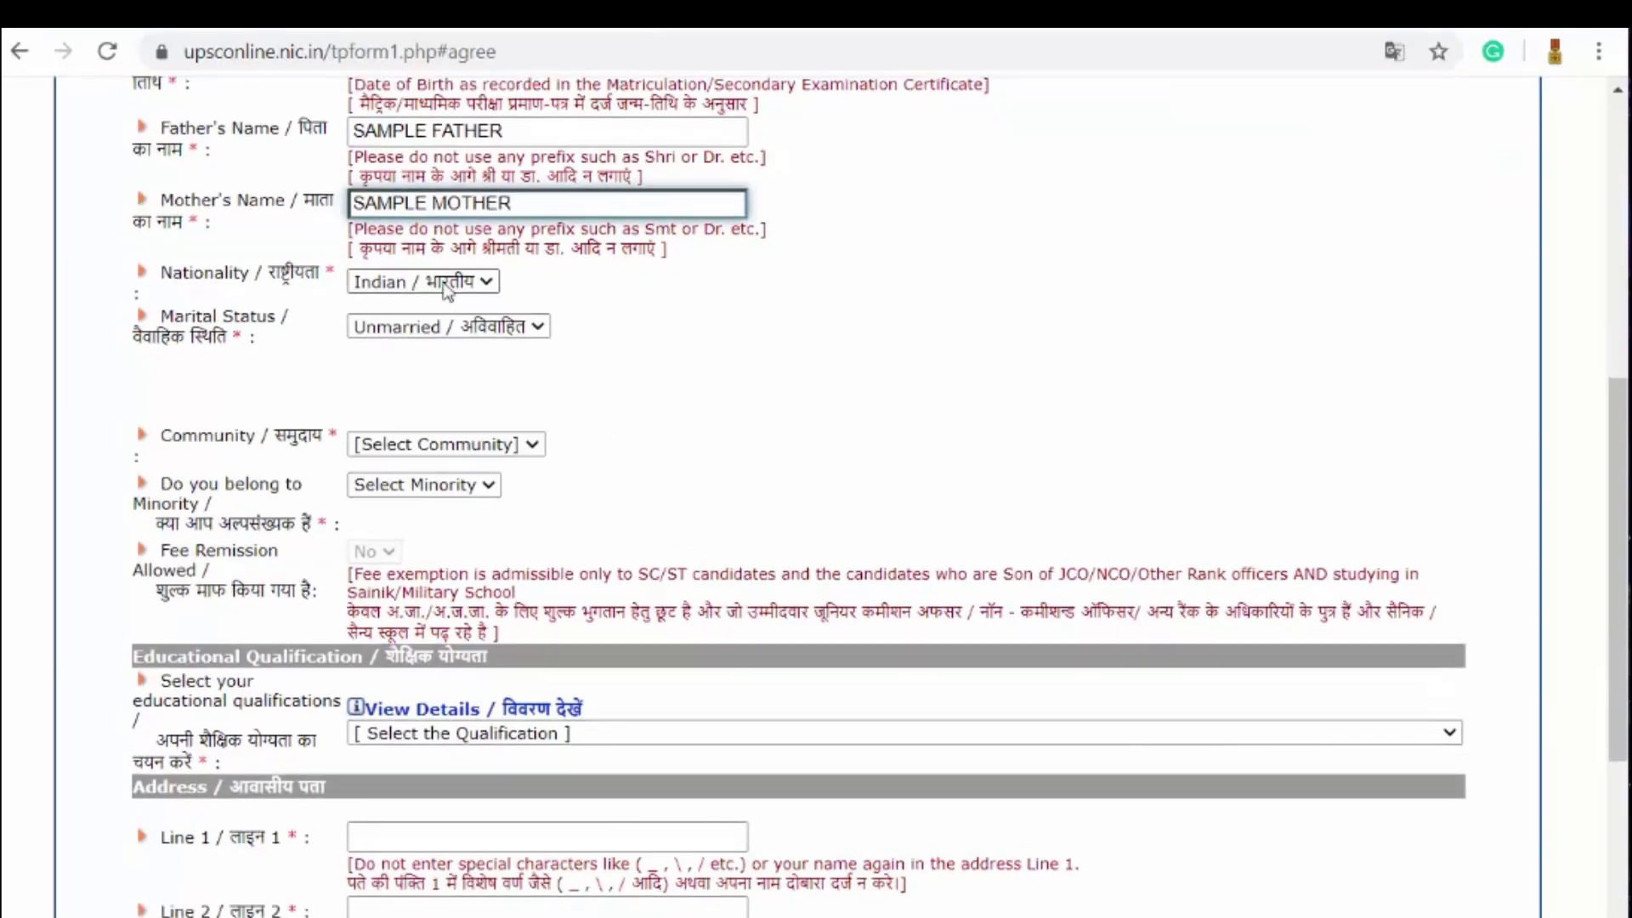
pyautogui.click(447, 282)
pyautogui.click(459, 307)
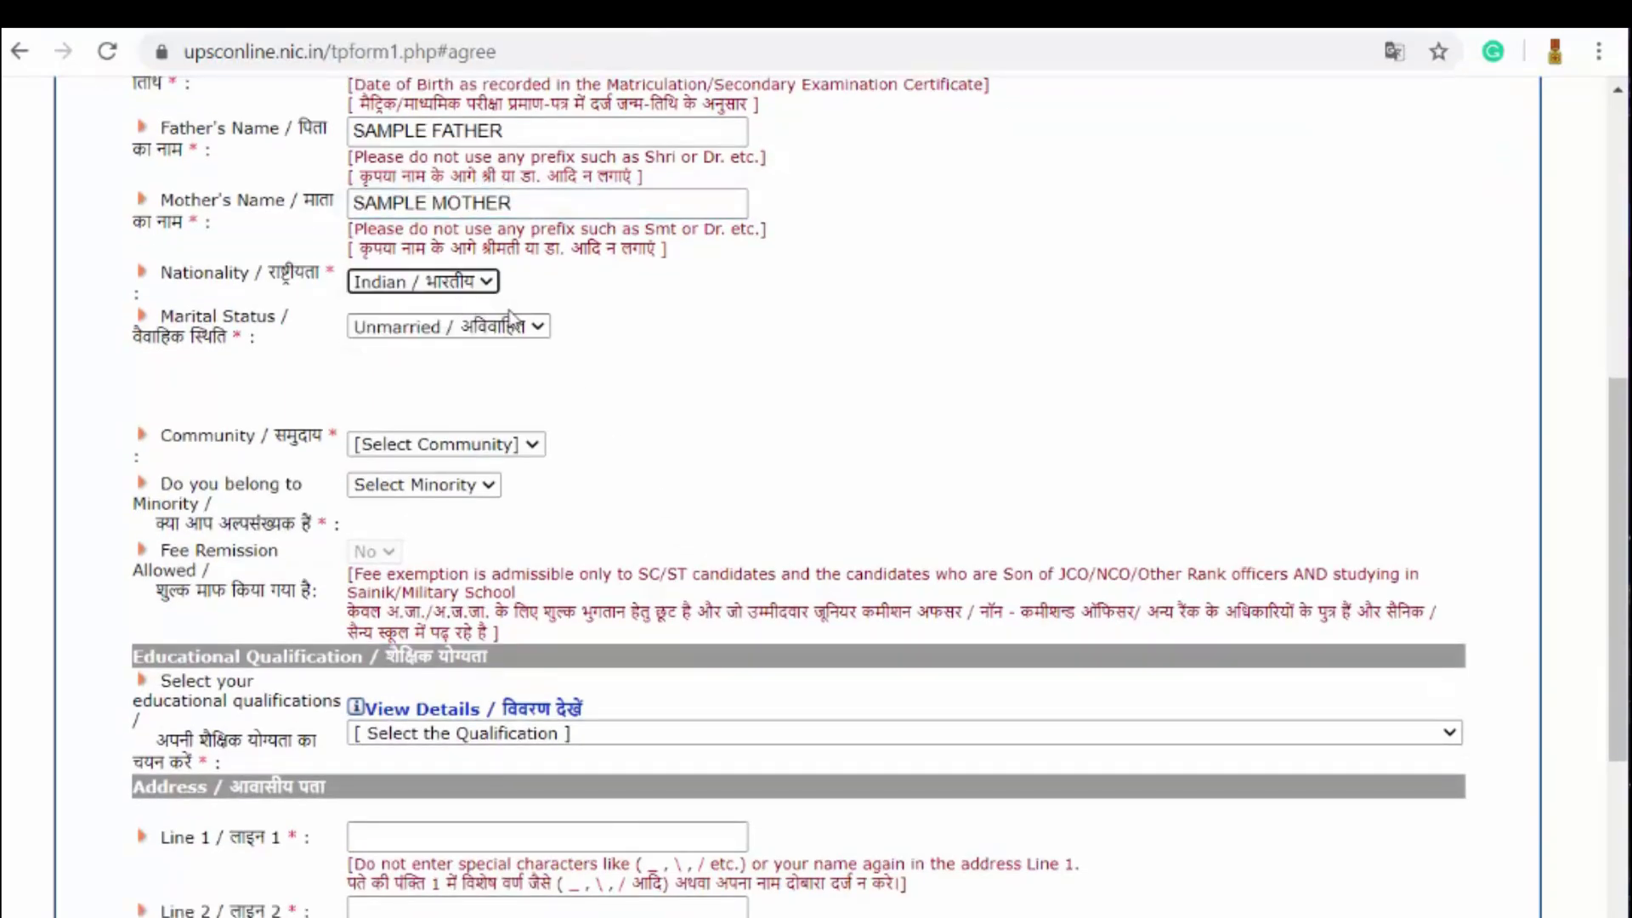
pyautogui.click(430, 330)
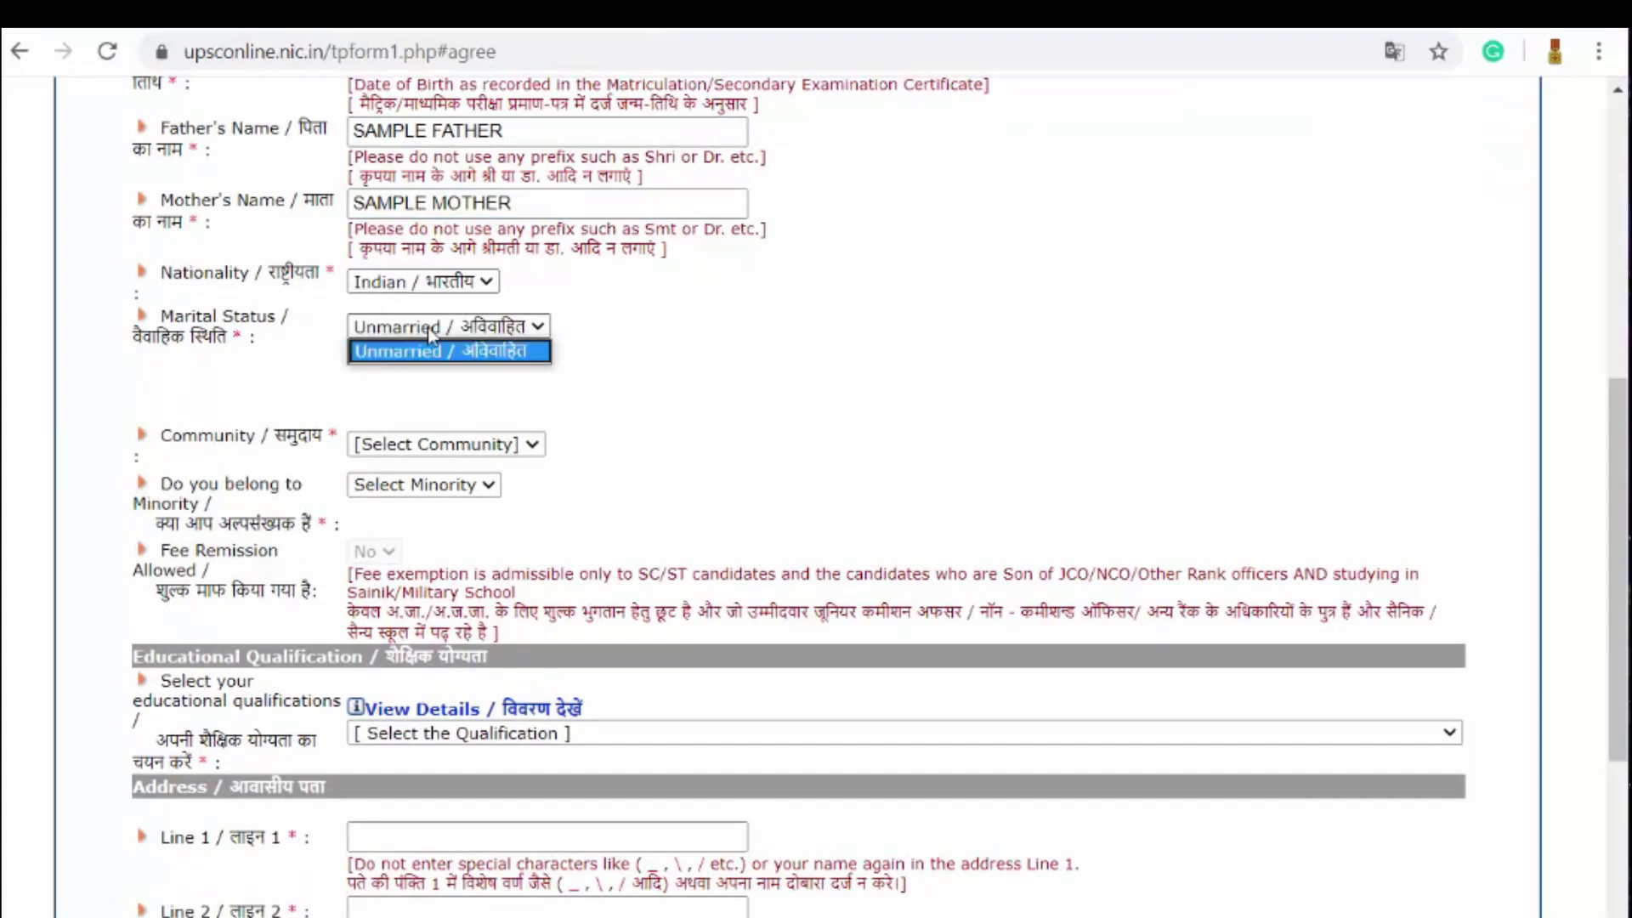
pyautogui.click(449, 352)
# Step: Choose General for Community and No for Minority
pyautogui.scroll(-2, 542, 348)
pyautogui.click(501, 308)
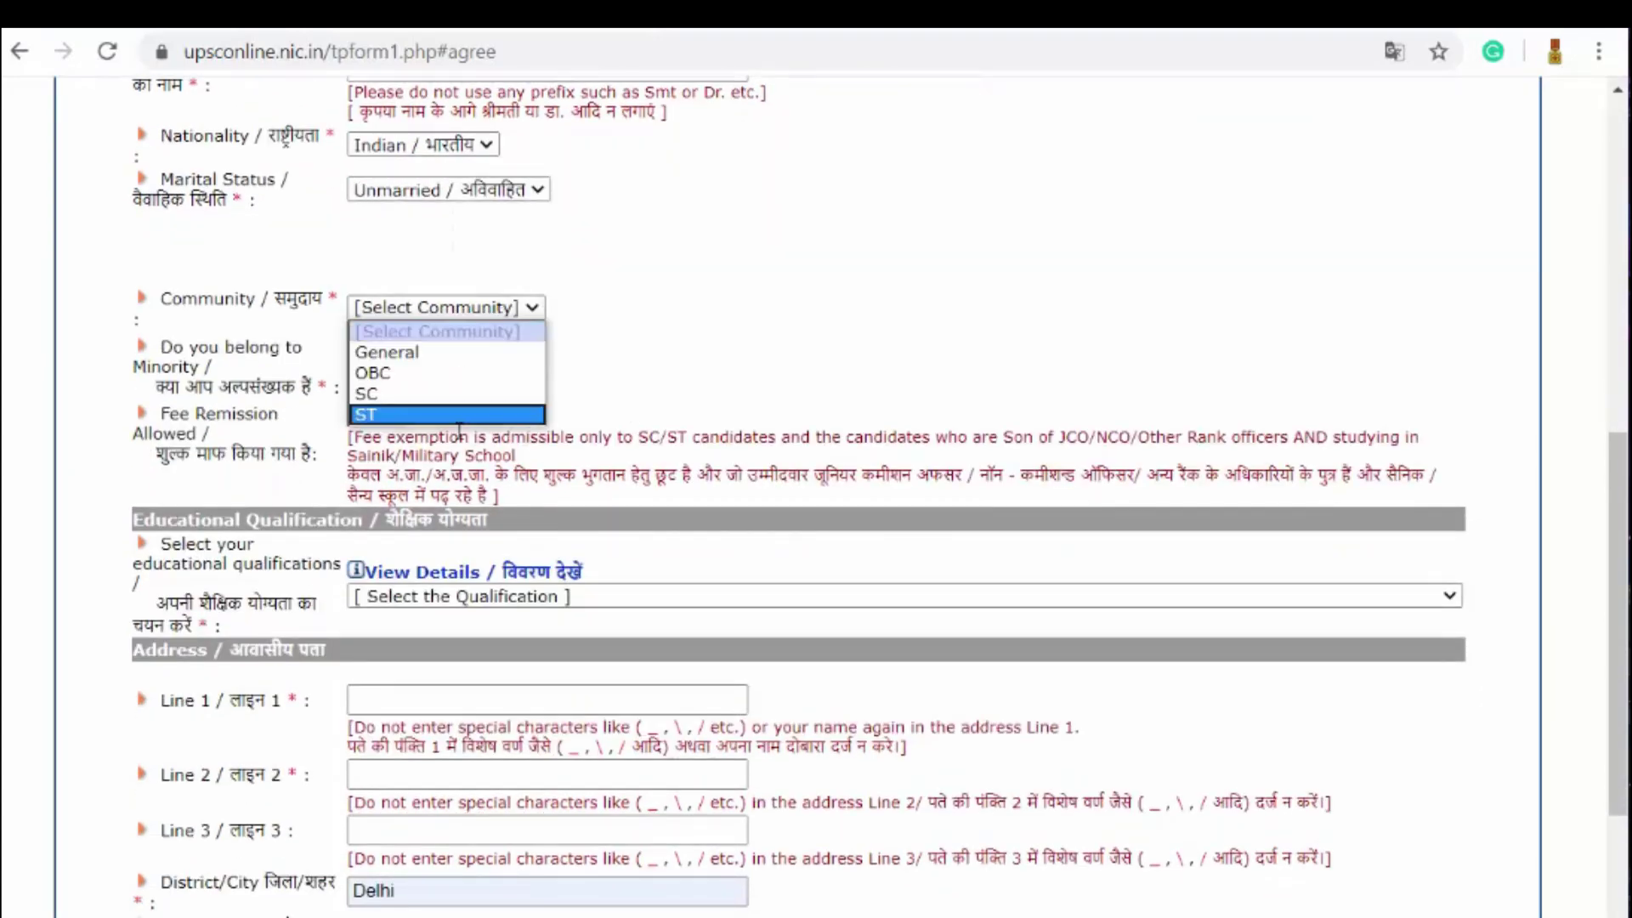
pyautogui.click(465, 352)
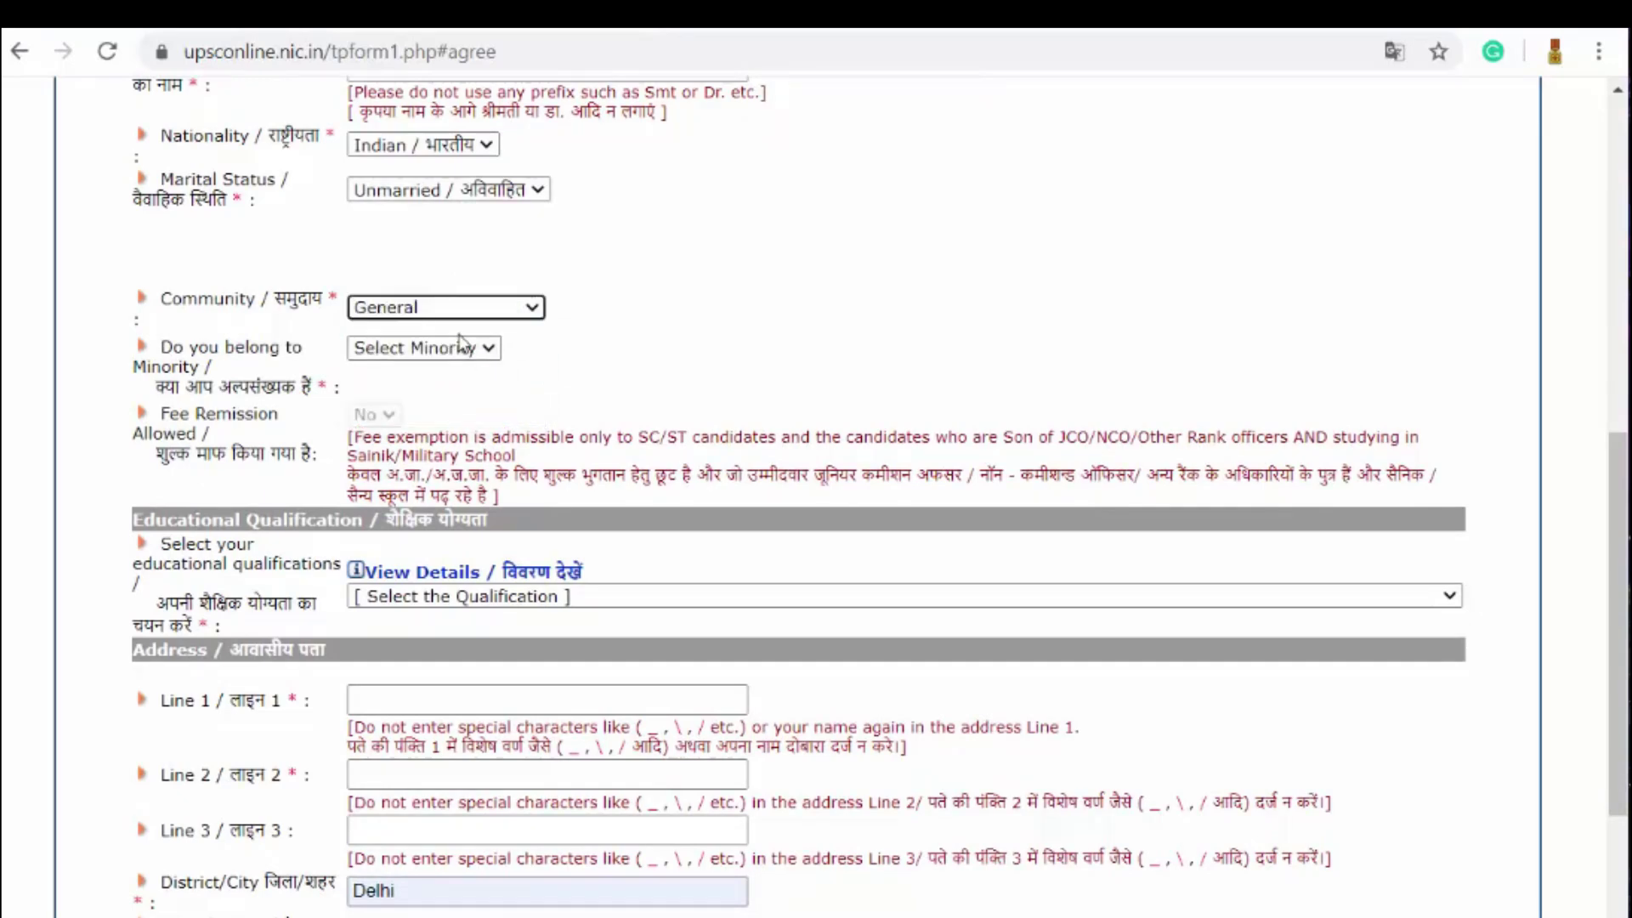
pyautogui.click(514, 311)
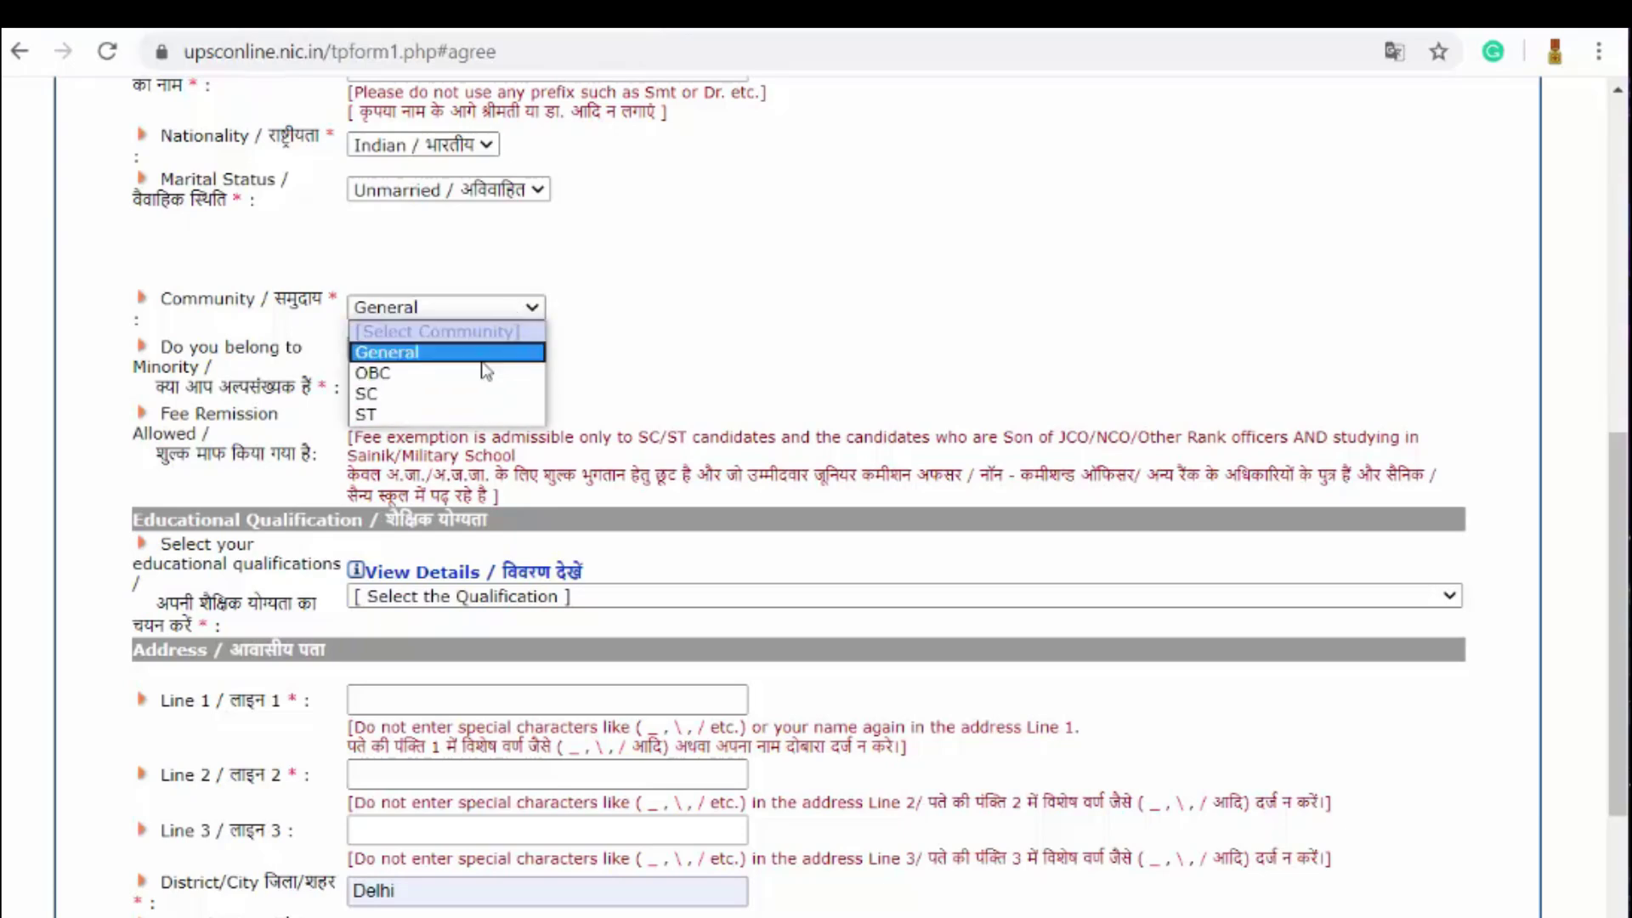
pyautogui.click(483, 352)
pyautogui.click(414, 350)
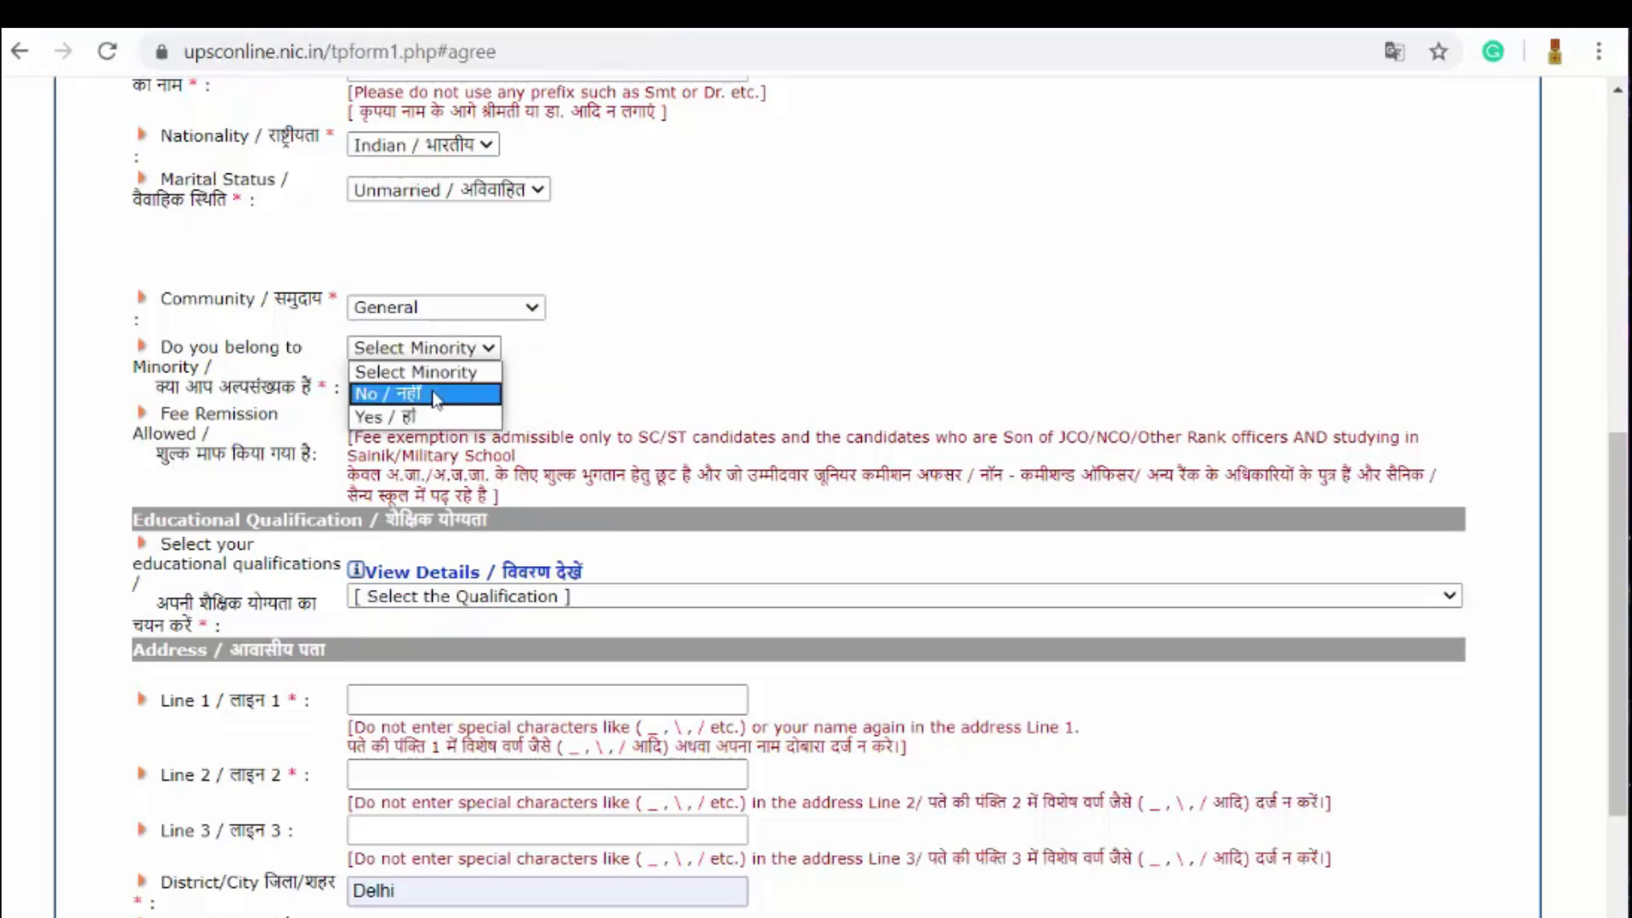
pyautogui.click(435, 397)
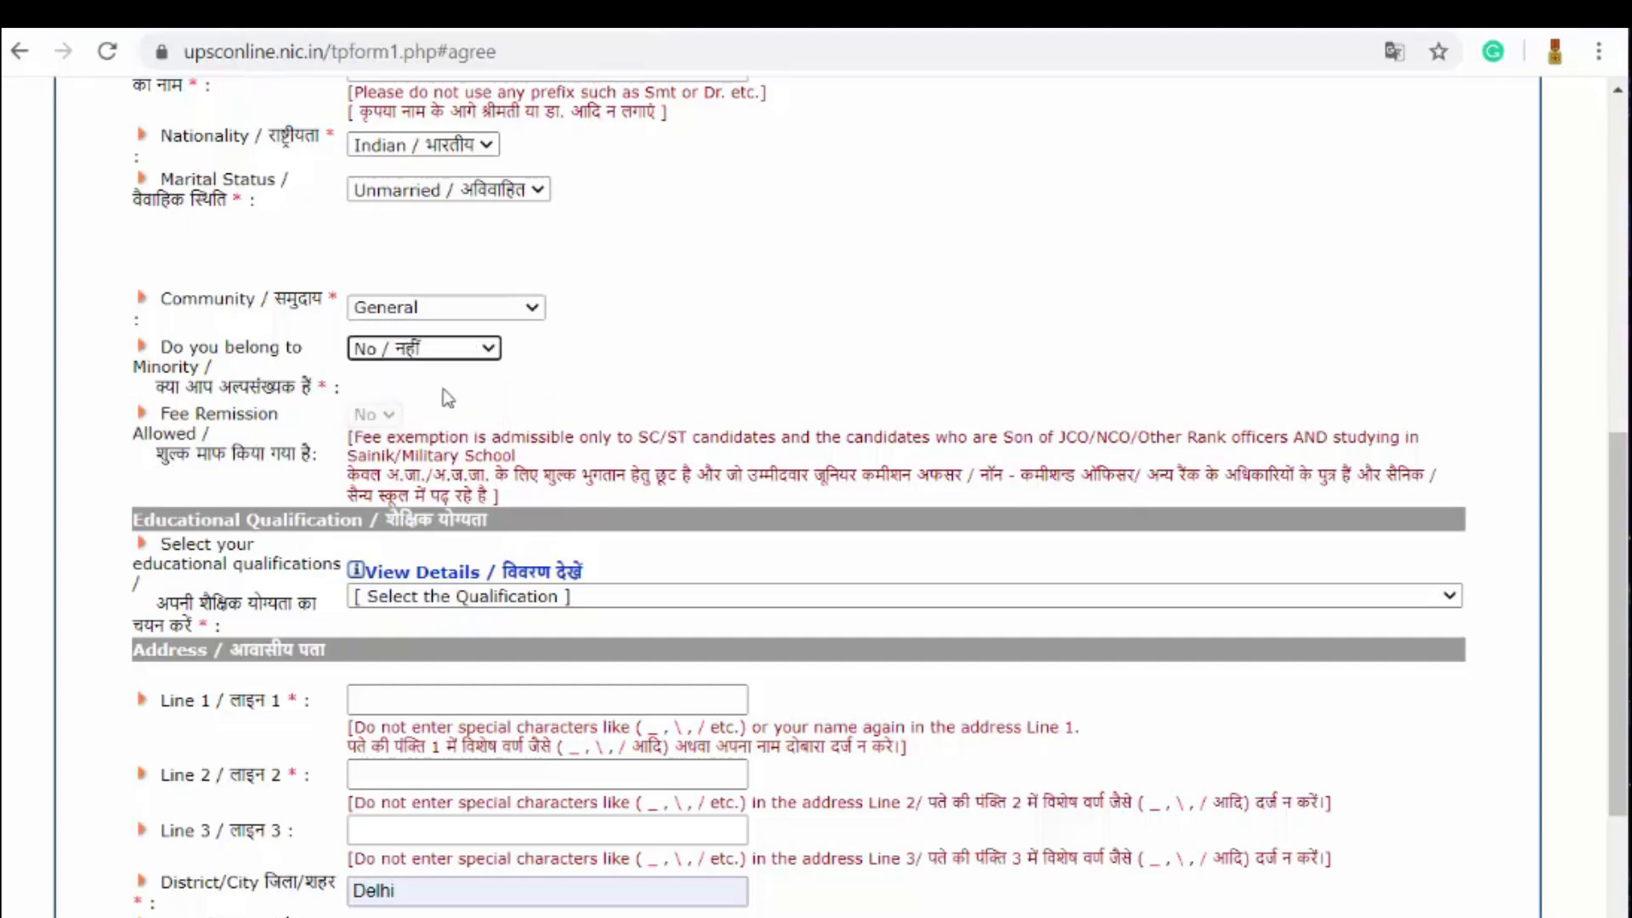
# Step: Try Community OBC with creamy layer Yes, Minority Yes and religion Muslim
pyautogui.scroll(-2, 639, 315)
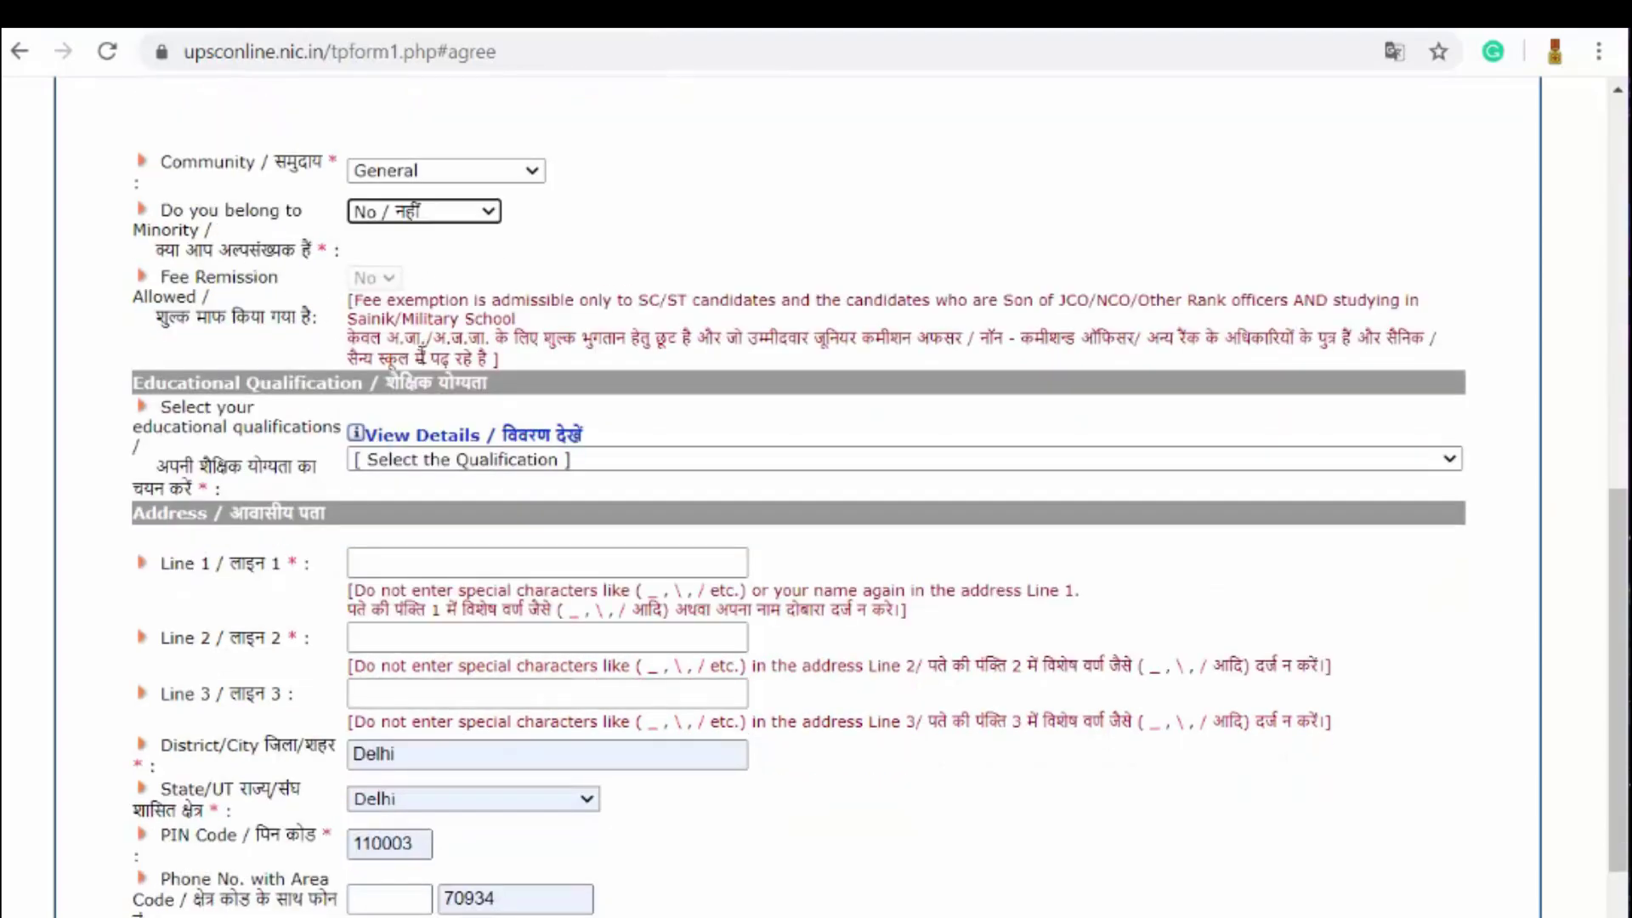
pyautogui.click(502, 172)
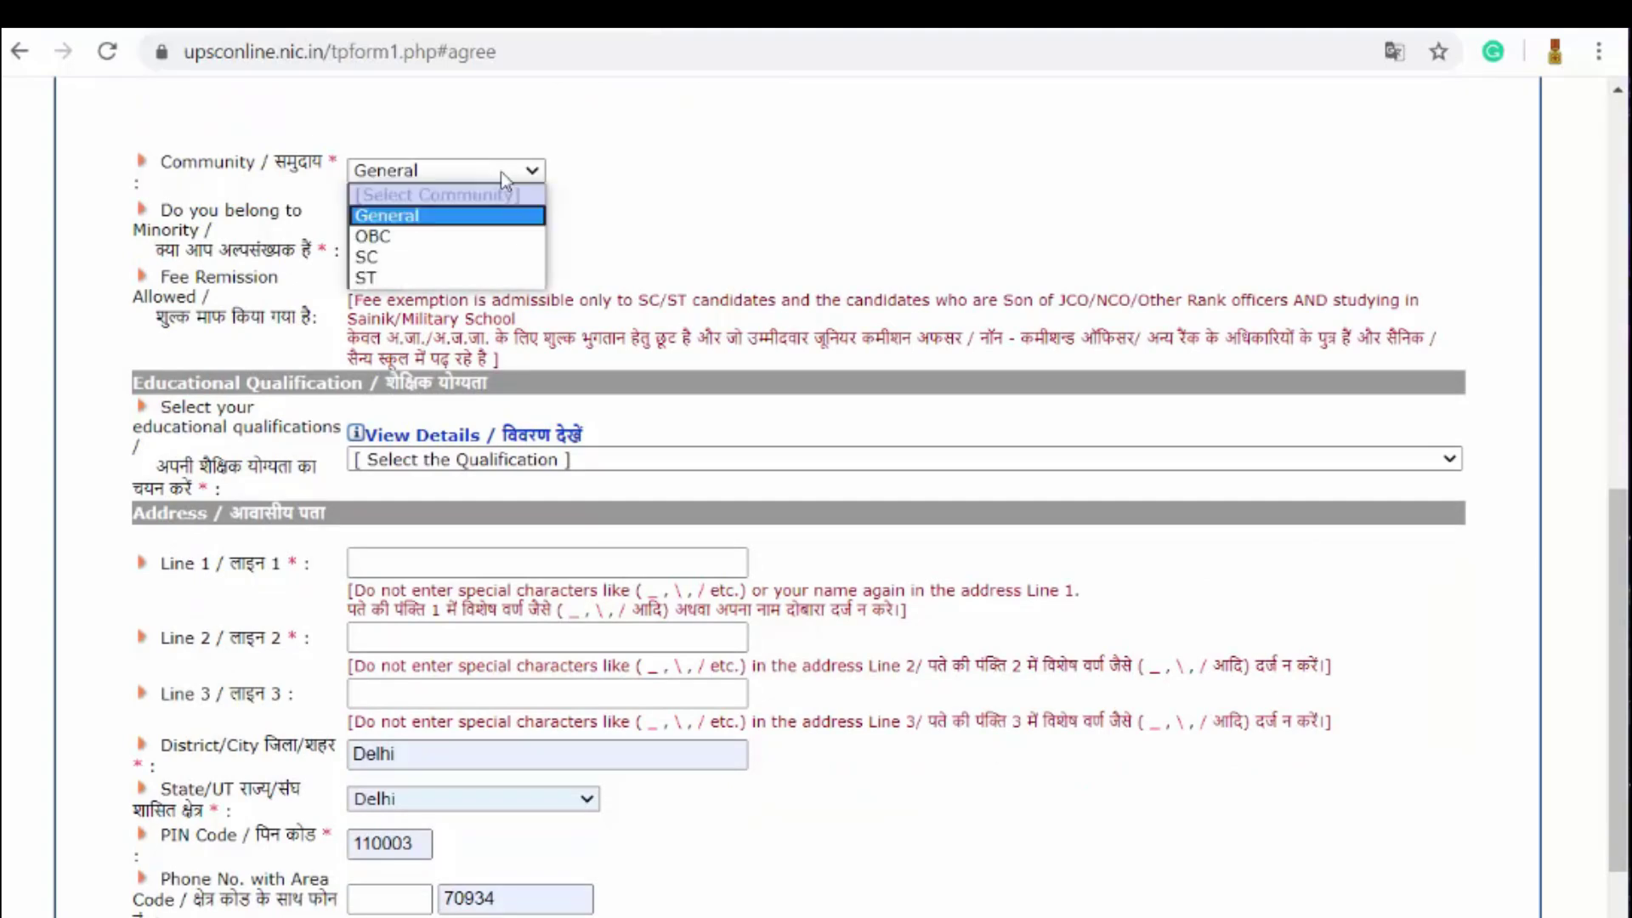
pyautogui.click(463, 236)
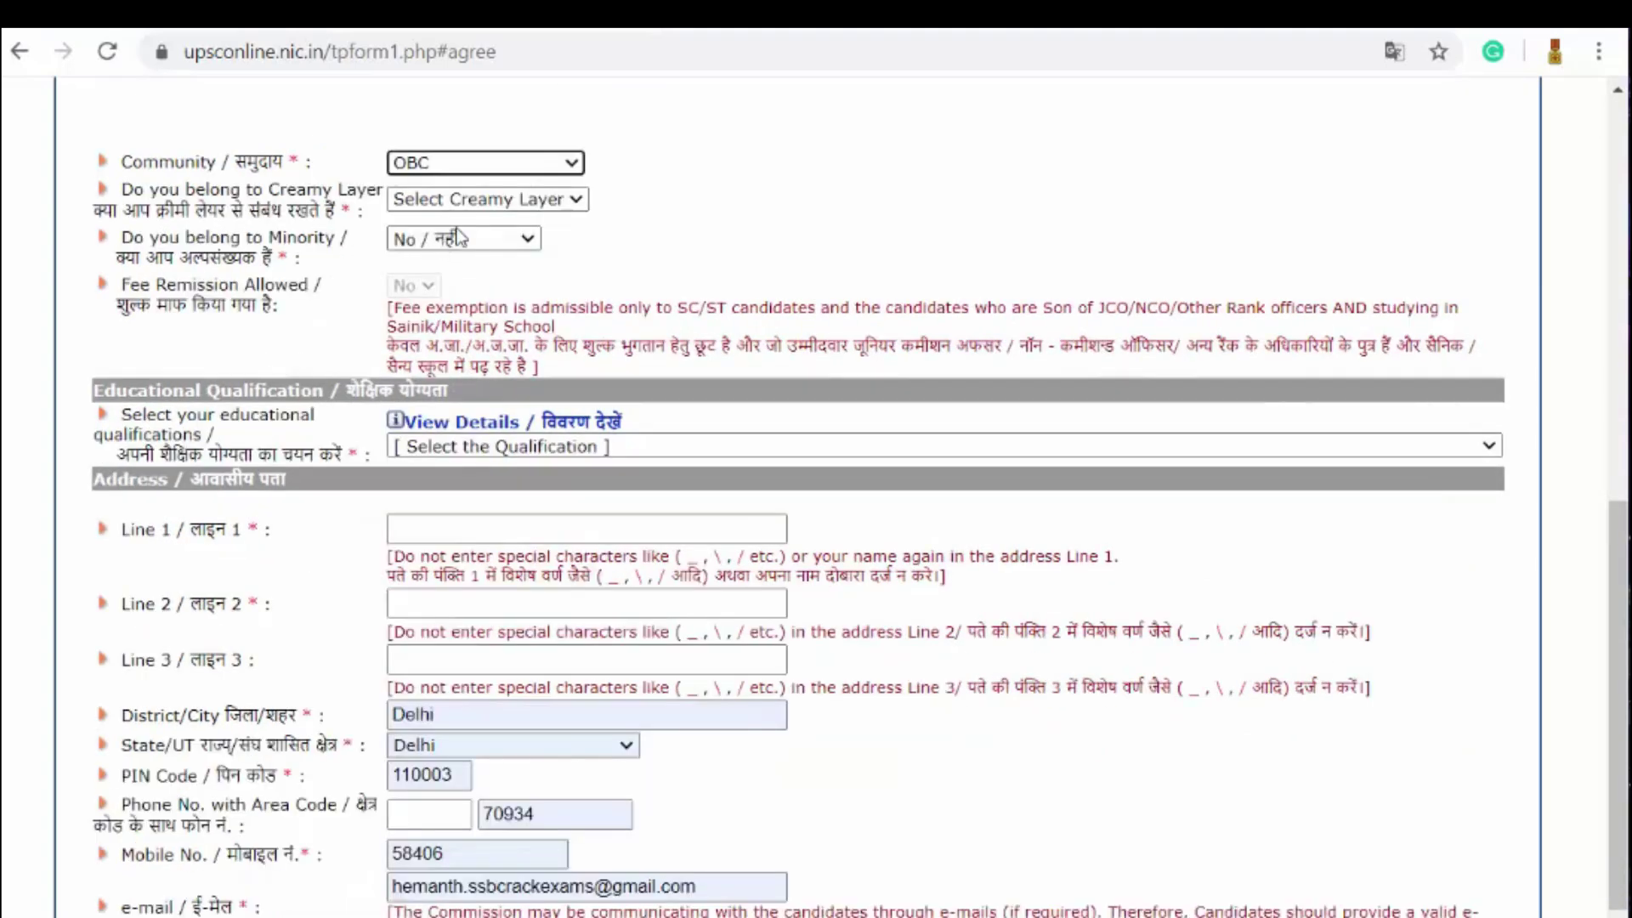
pyautogui.click(535, 208)
pyautogui.click(506, 266)
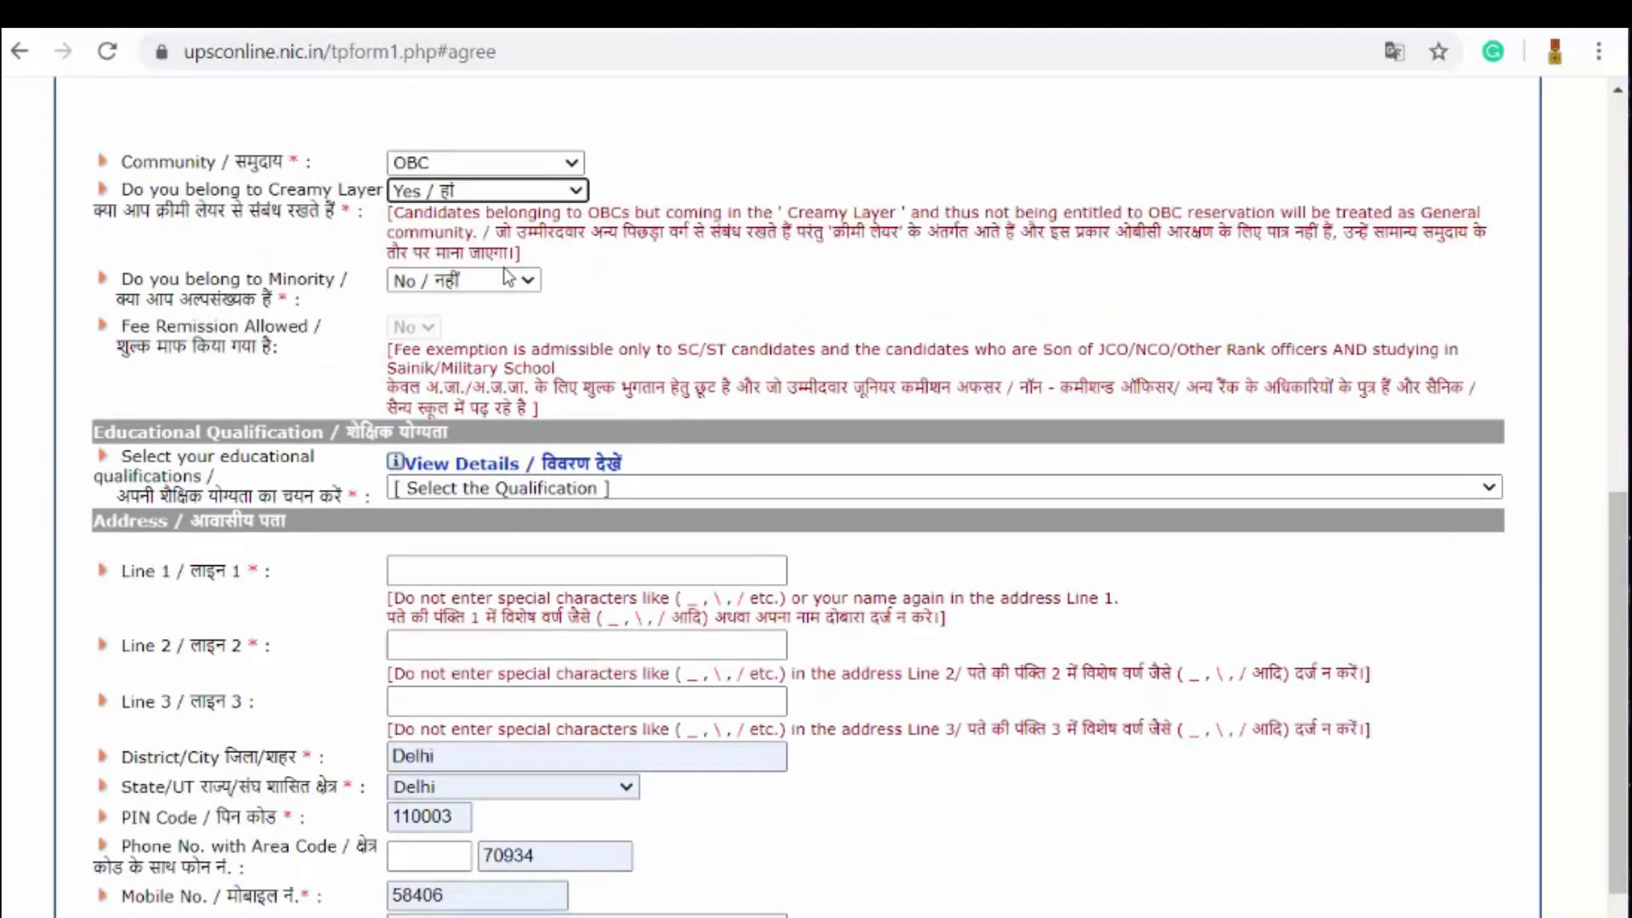
pyautogui.click(478, 284)
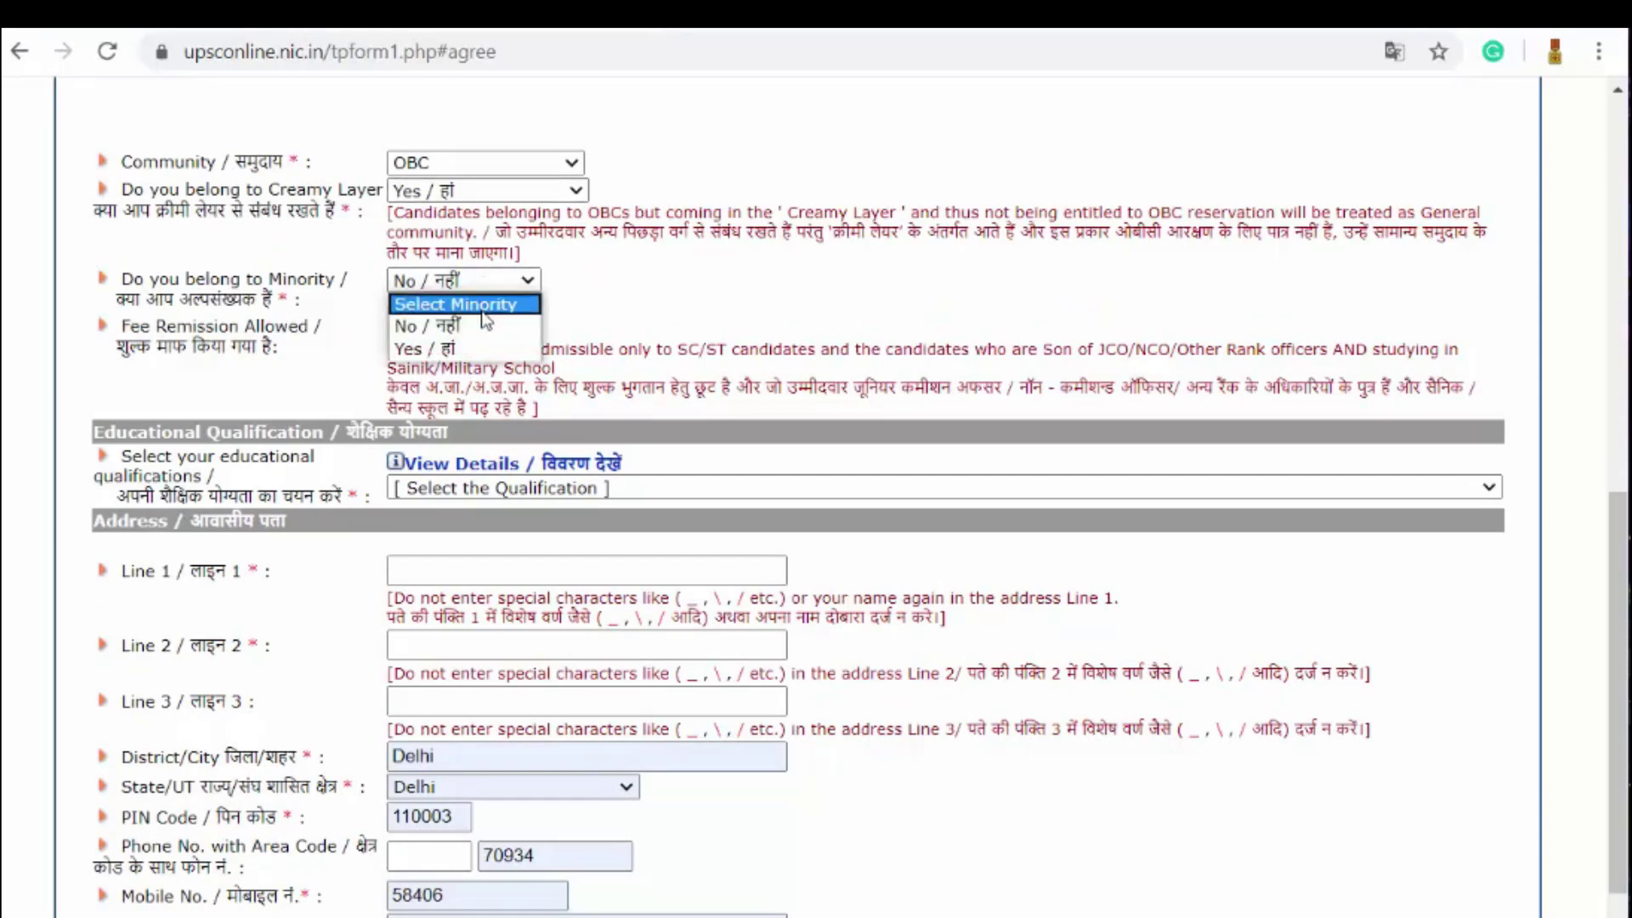
pyautogui.click(487, 327)
pyautogui.click(473, 282)
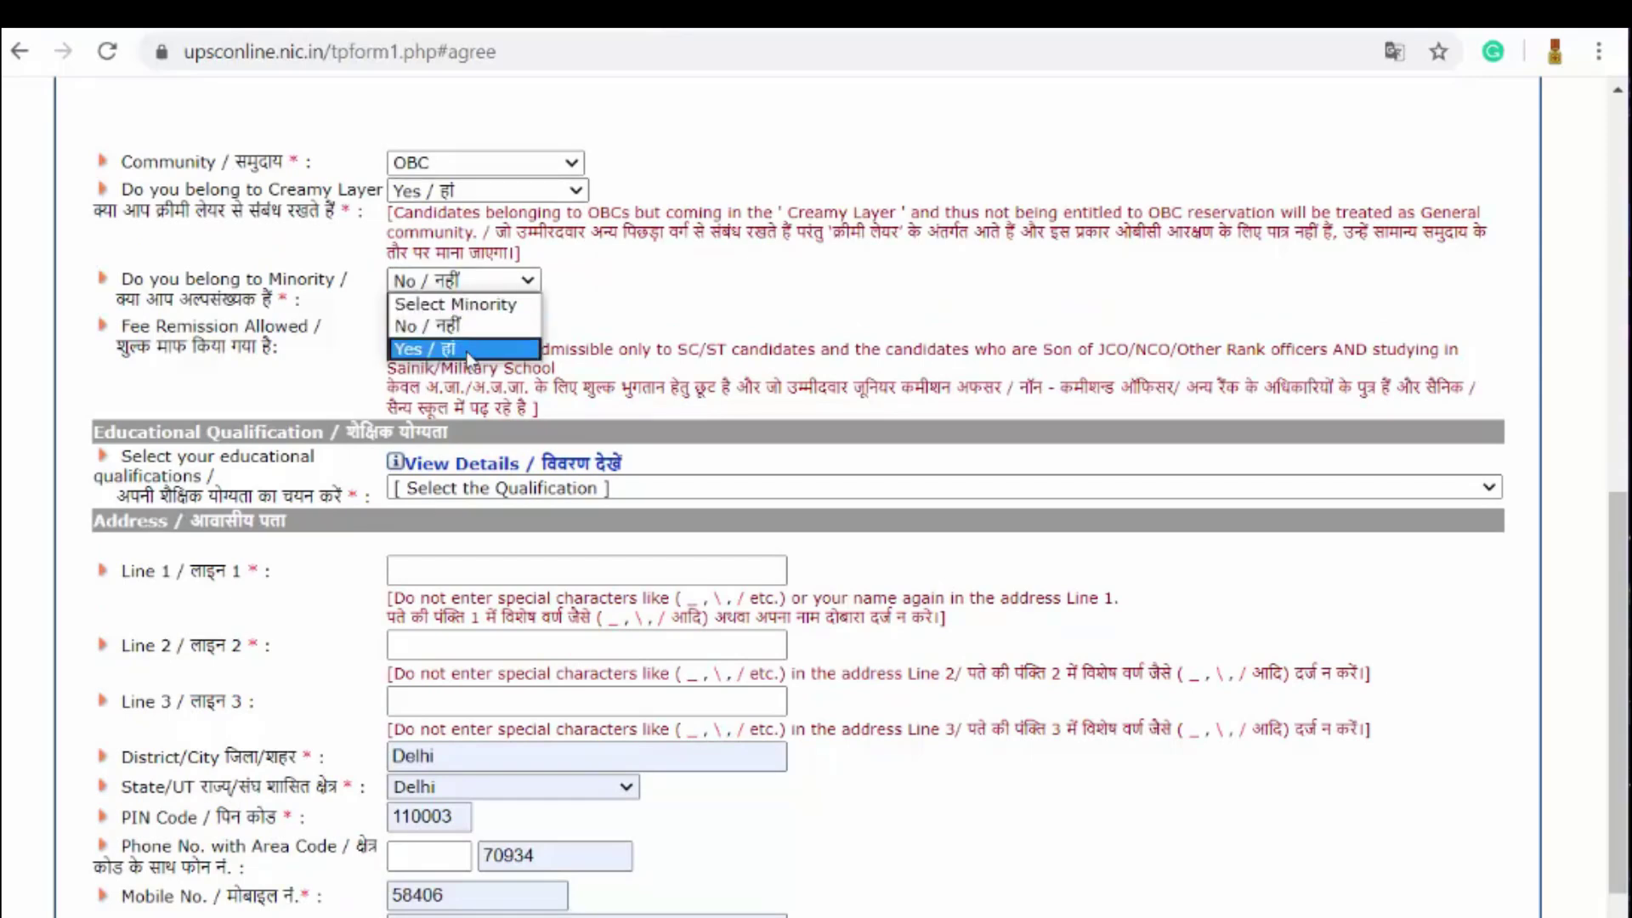
pyautogui.click(471, 357)
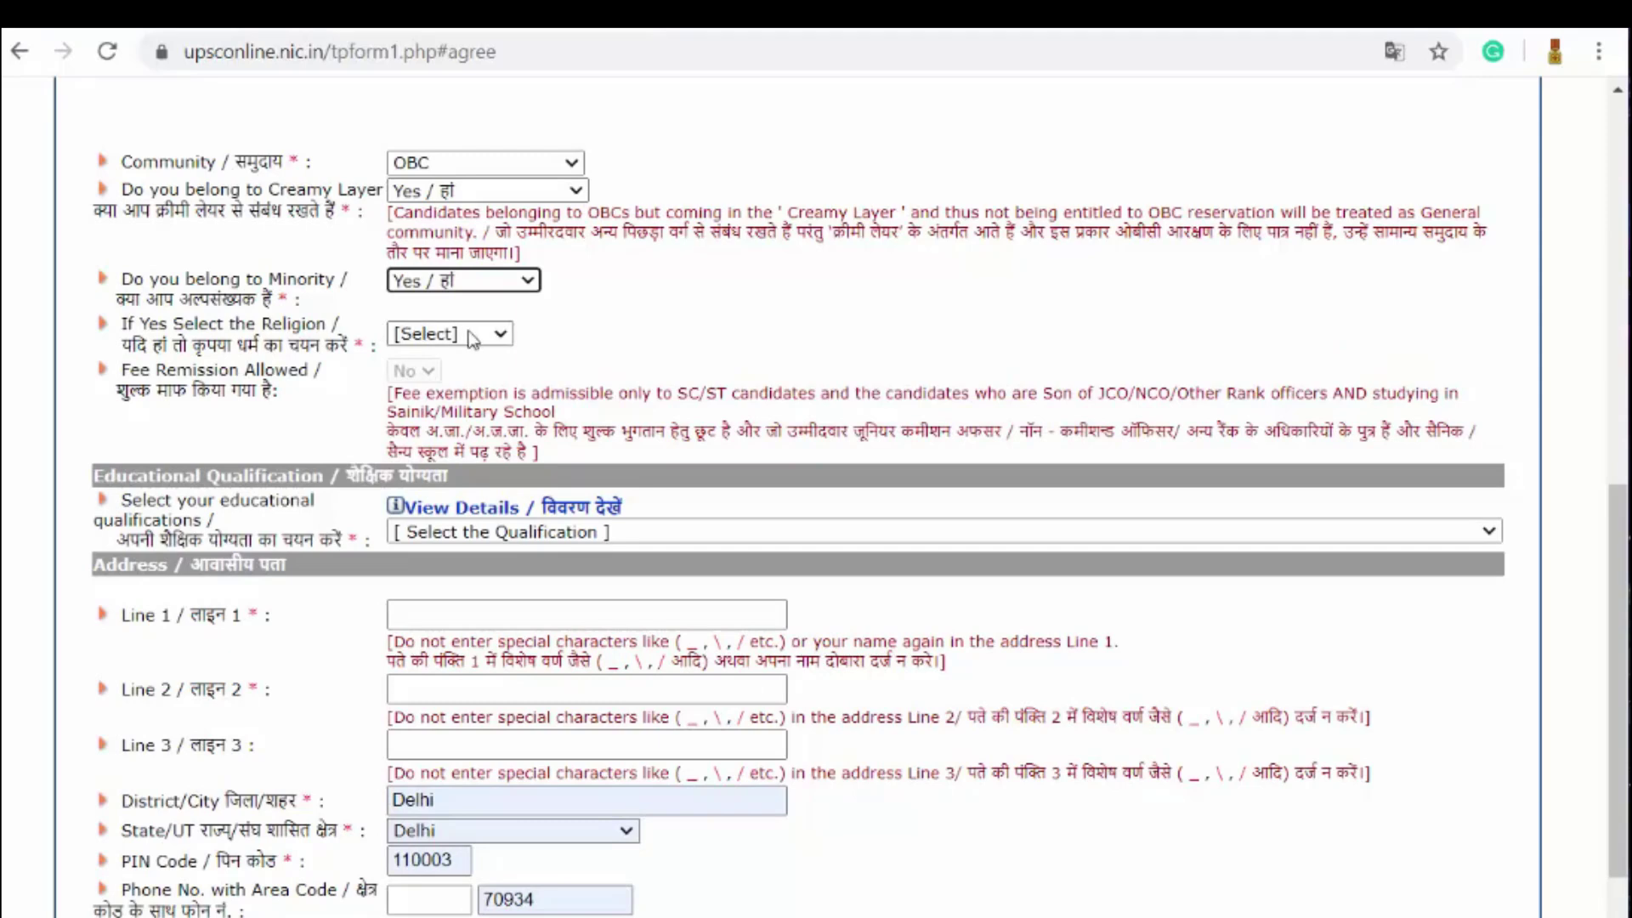
pyautogui.click(450, 334)
pyautogui.click(448, 379)
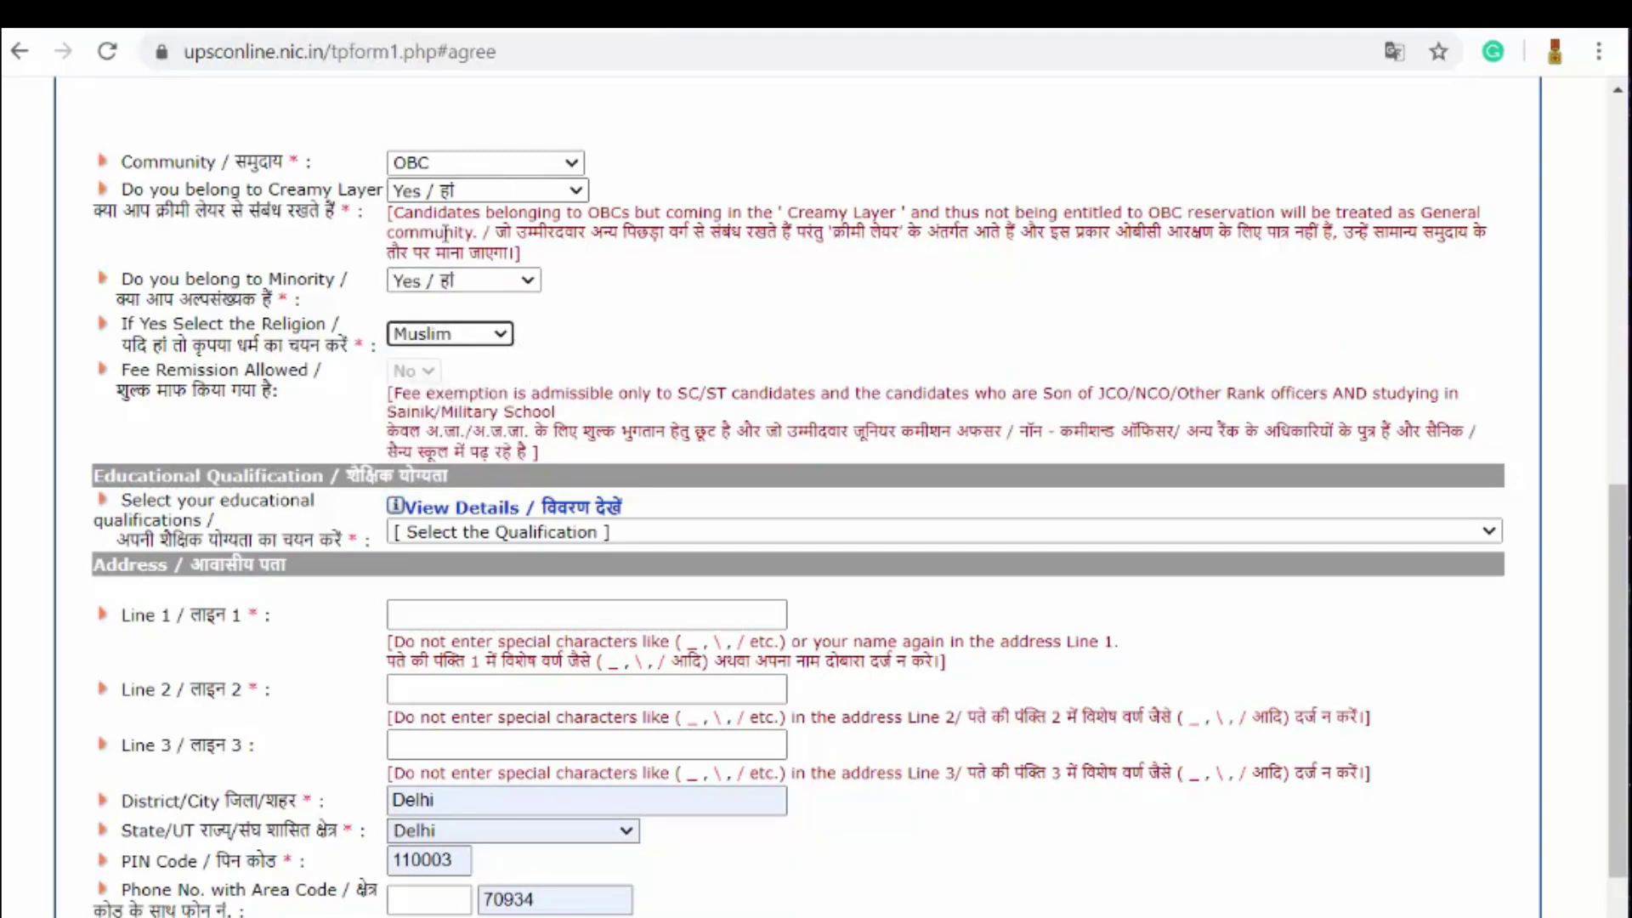
# Step: Switch the community back to General and the minority answer back to No
pyautogui.click(531, 164)
pyautogui.click(531, 208)
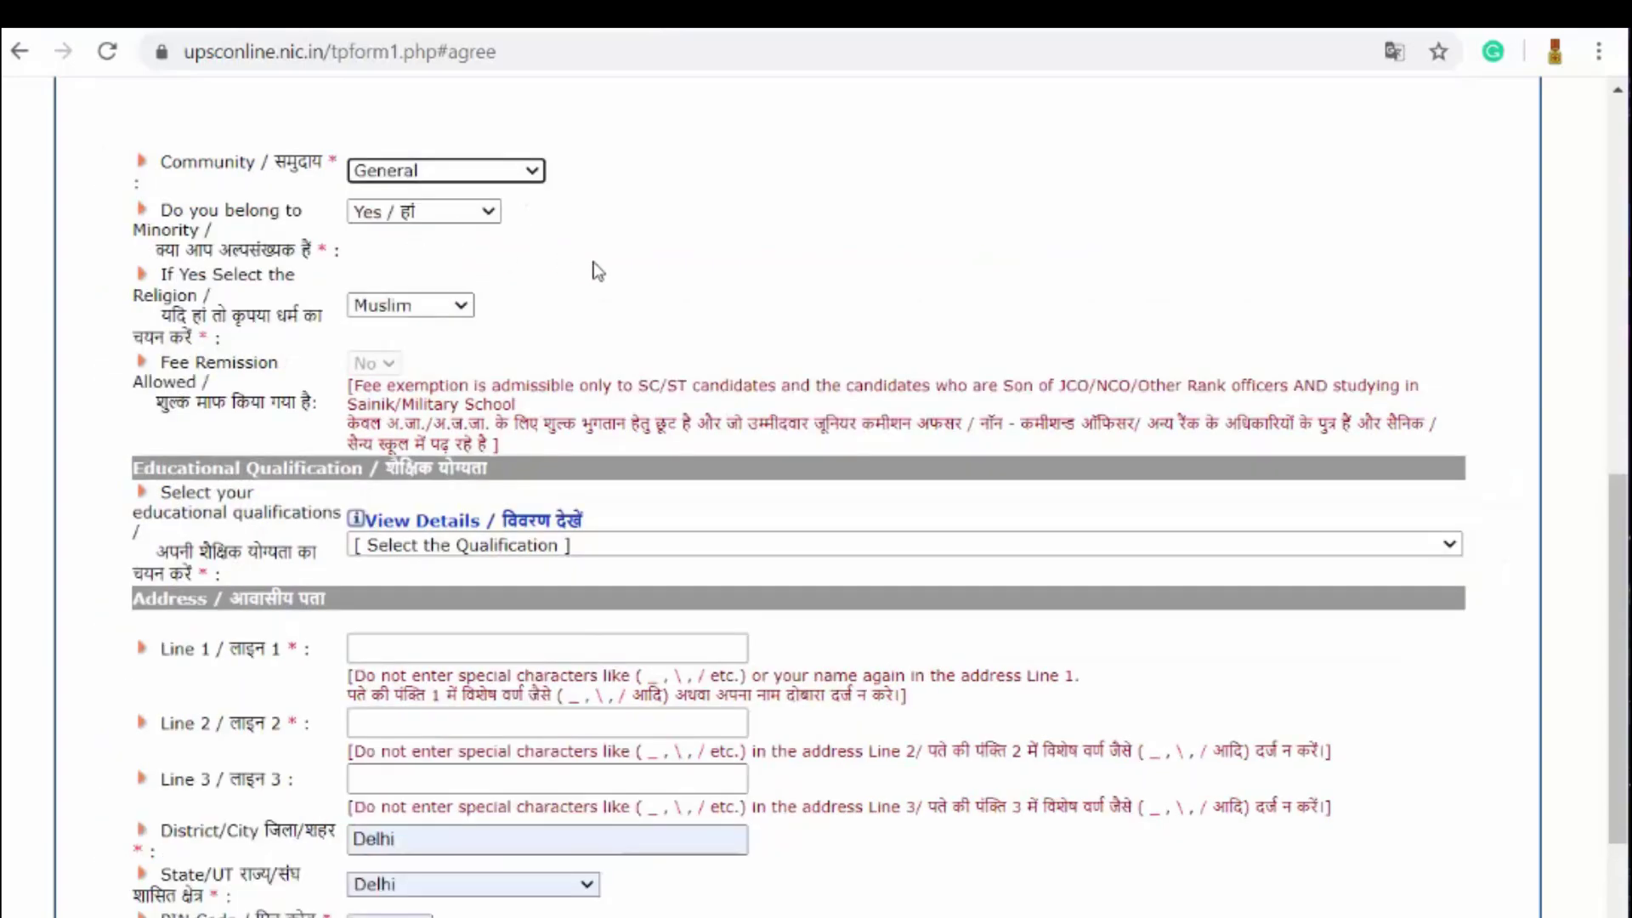
pyautogui.click(489, 212)
pyautogui.click(442, 255)
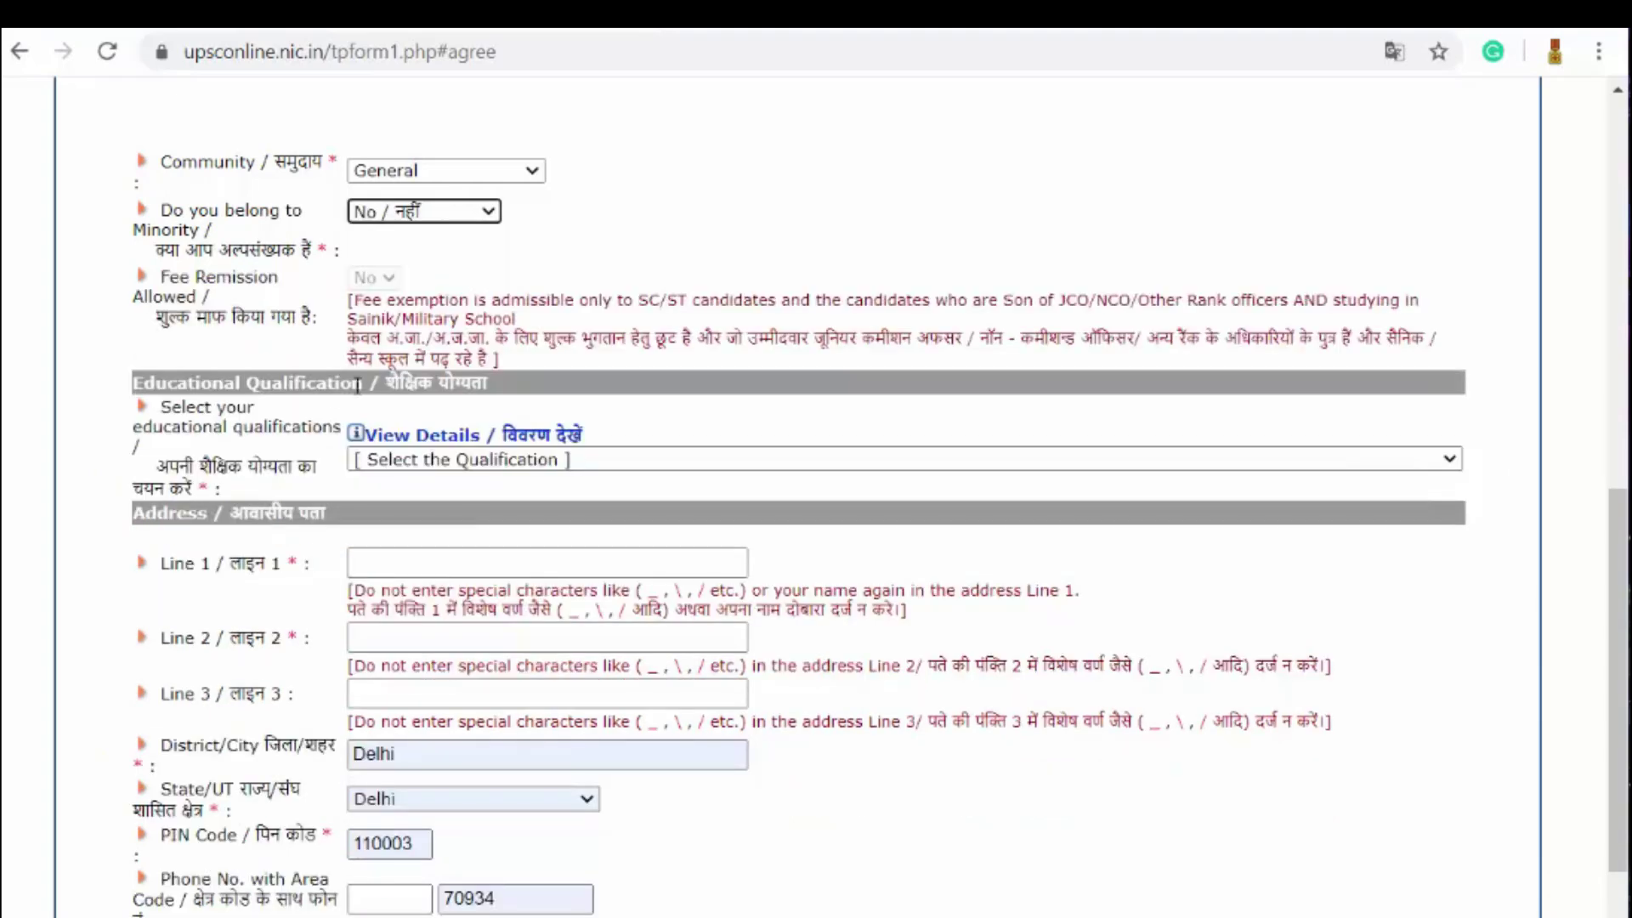
pyautogui.scroll(-1, 595, 298)
pyautogui.scroll(3, 710, 274)
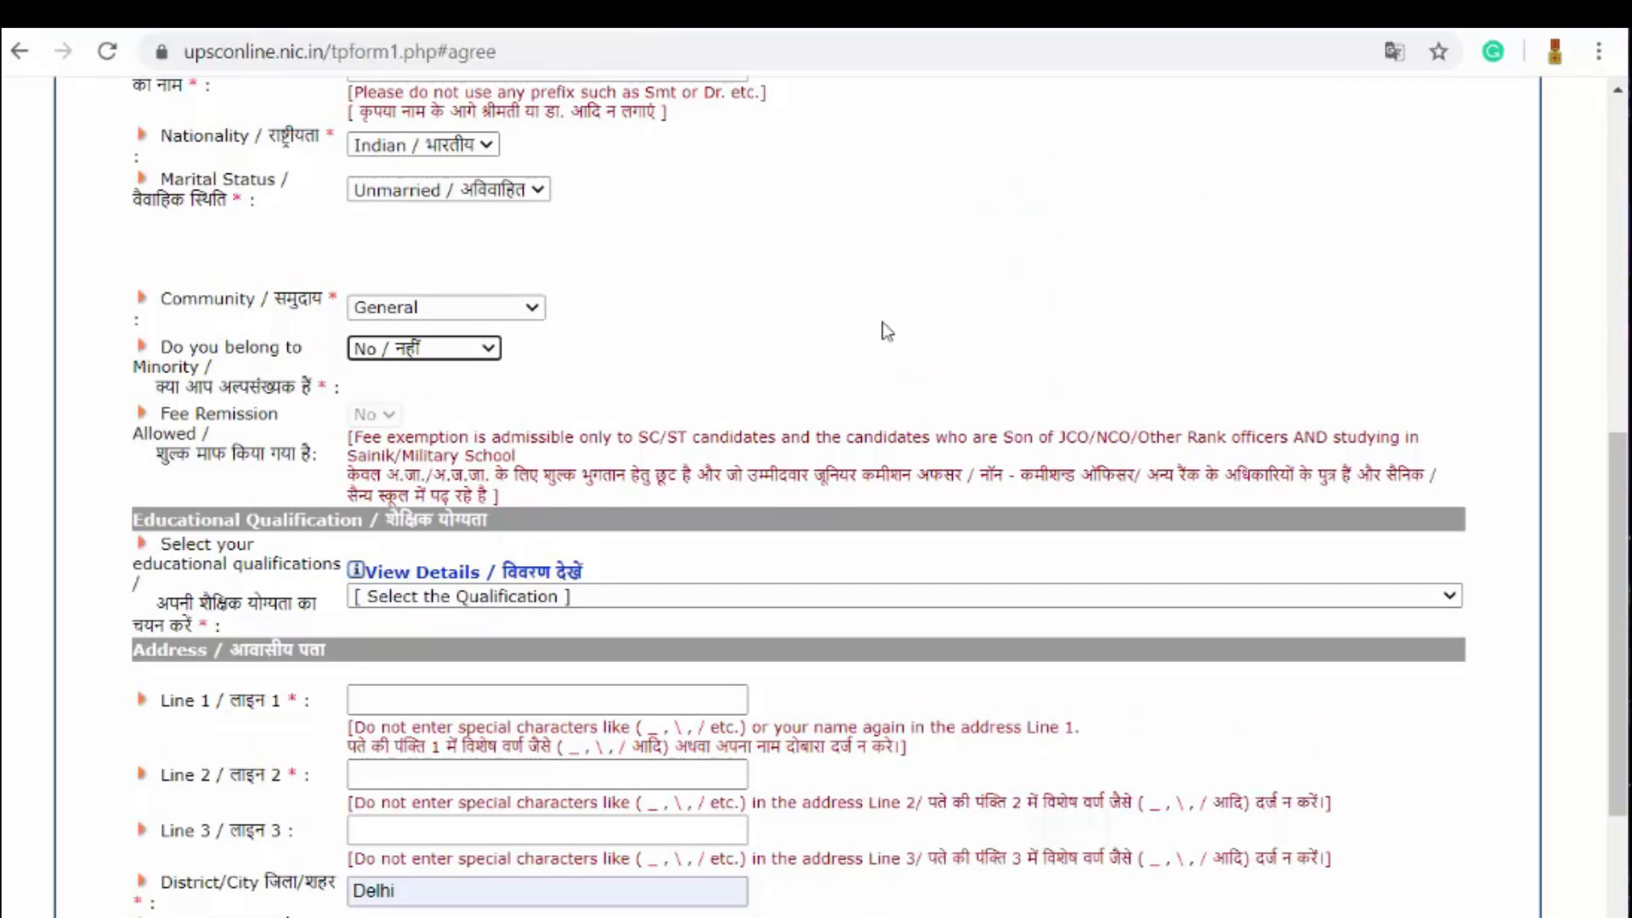
pyautogui.scroll(-3, 883, 323)
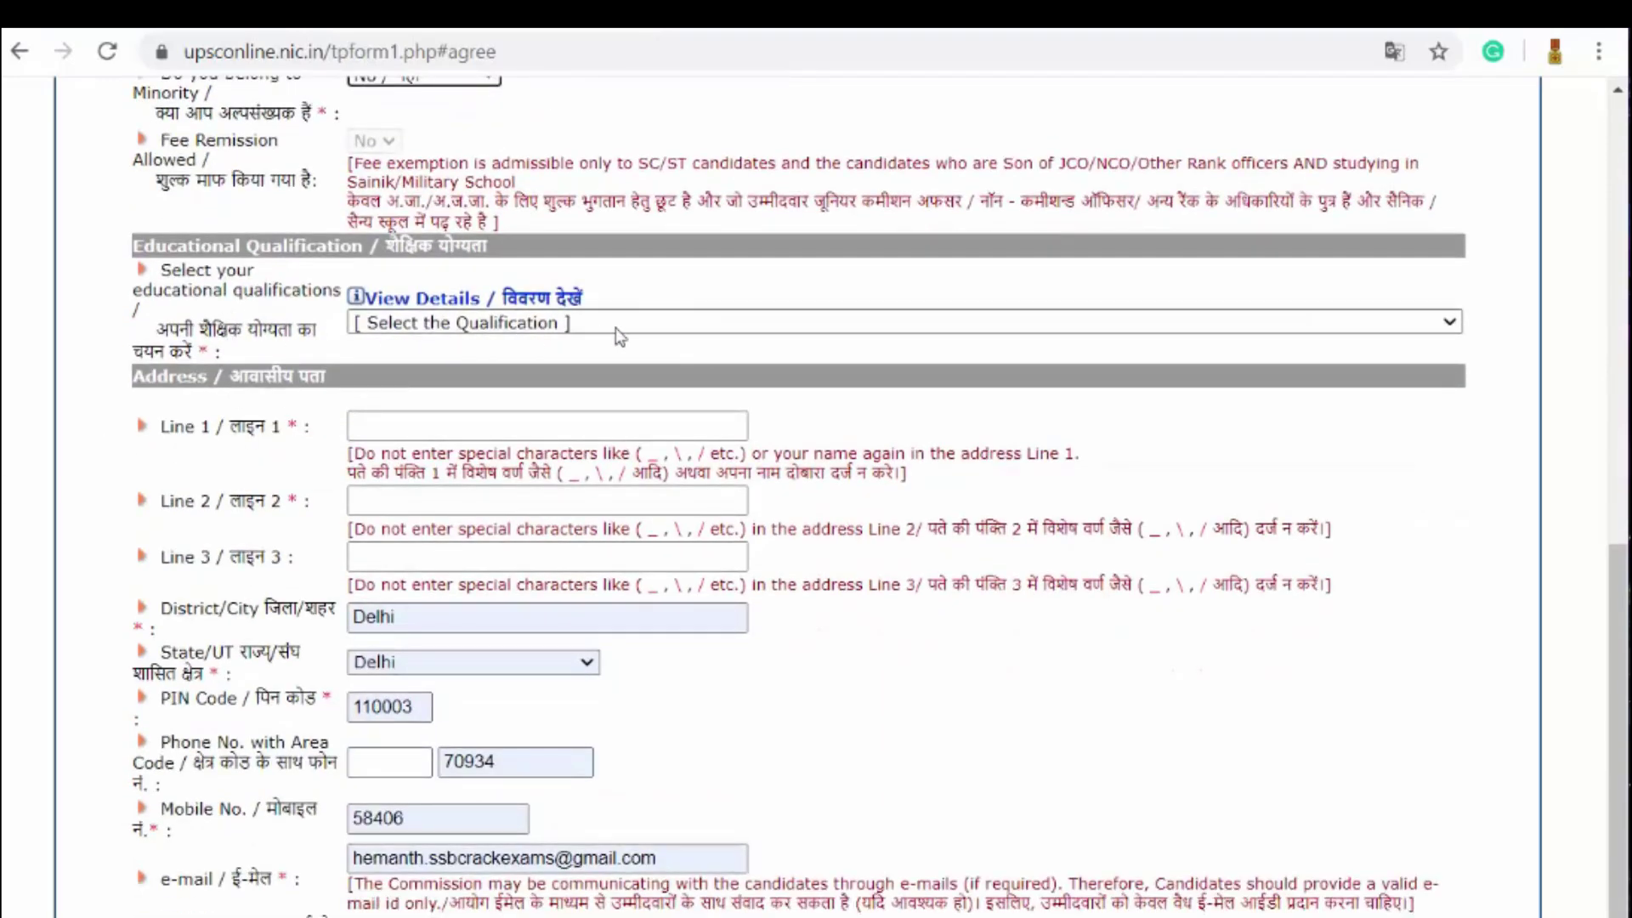
# Step: Choose 'Passed 12th class (10+2) with Physics, Chemistry and Maths', replacing the 'without Physics and Chemistry' option
pyautogui.click(853, 322)
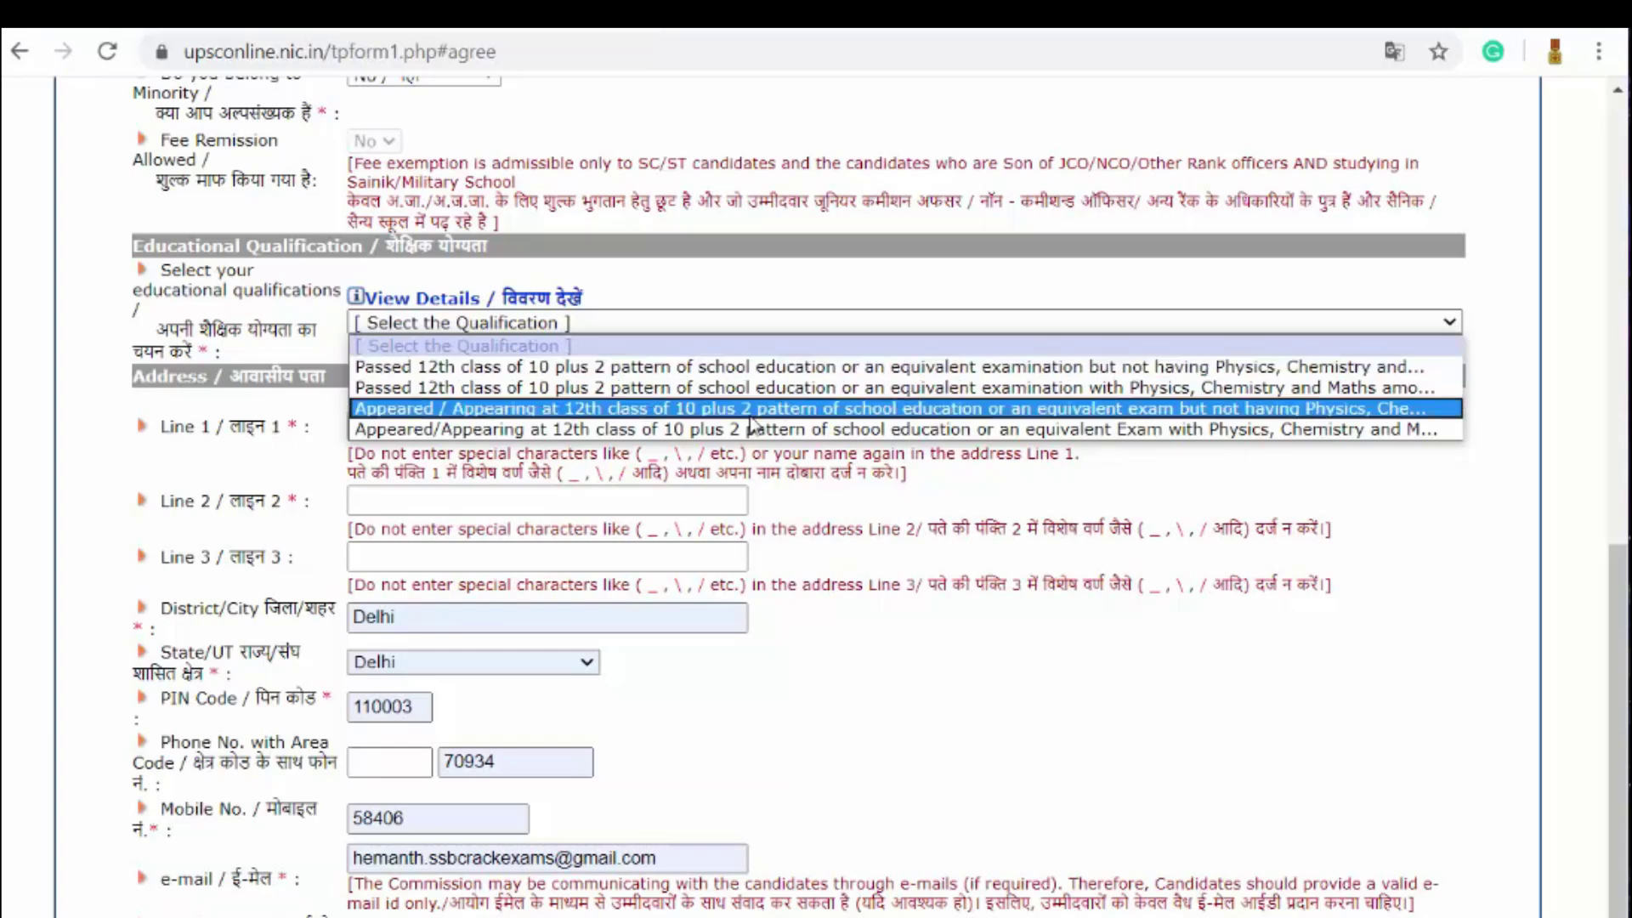
pyautogui.click(837, 367)
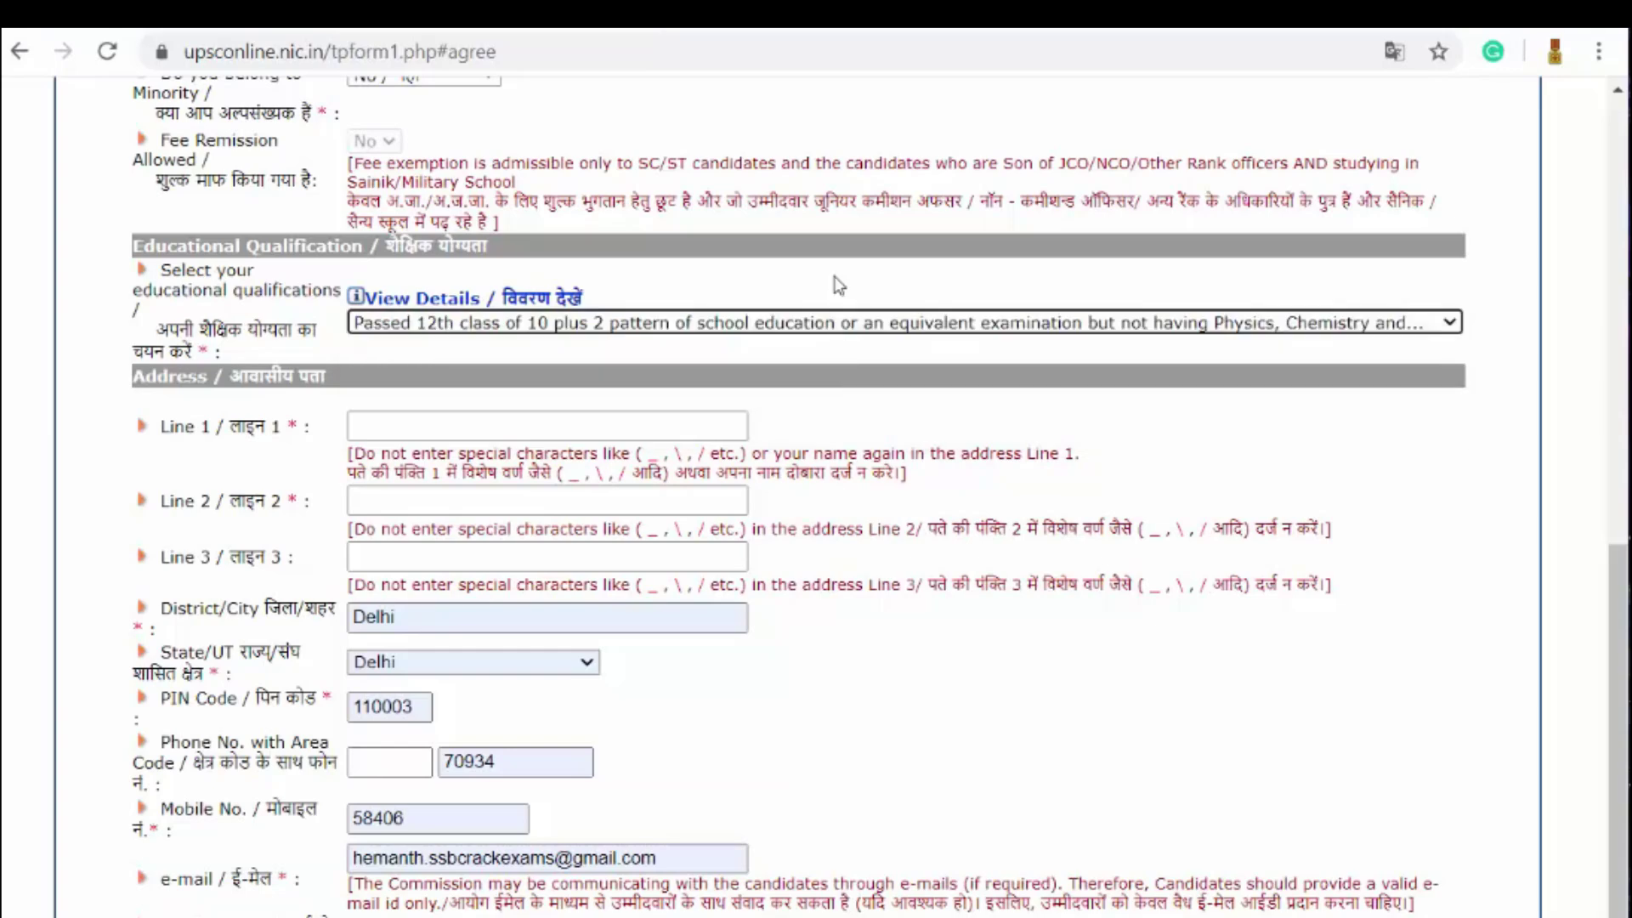
pyautogui.click(843, 322)
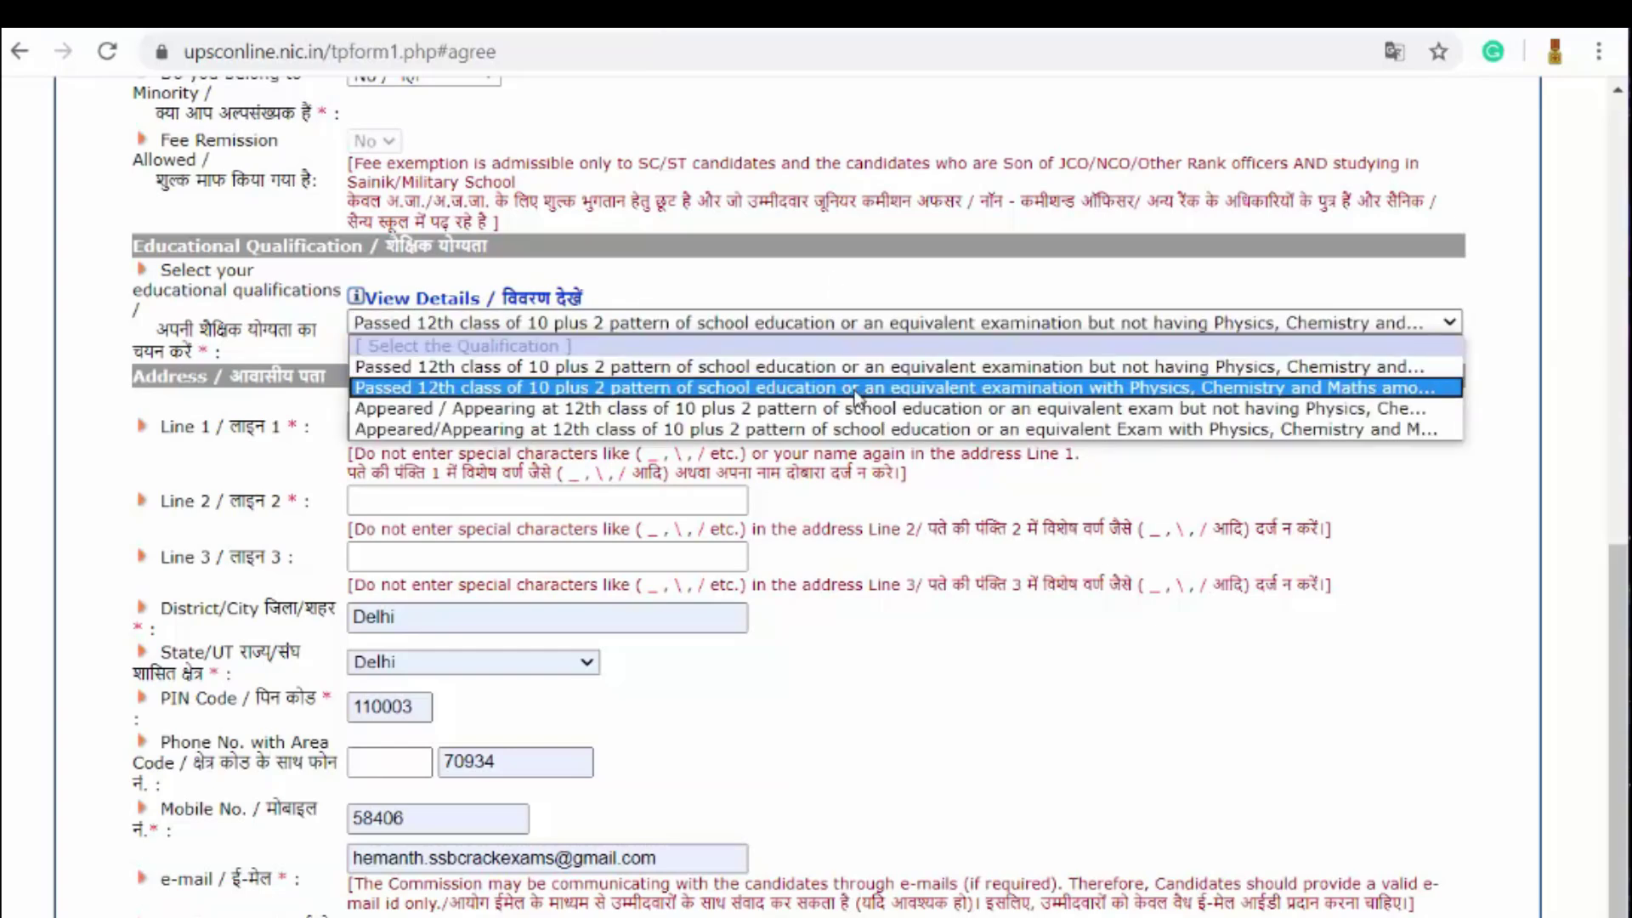
pyautogui.click(856, 390)
pyautogui.click(818, 325)
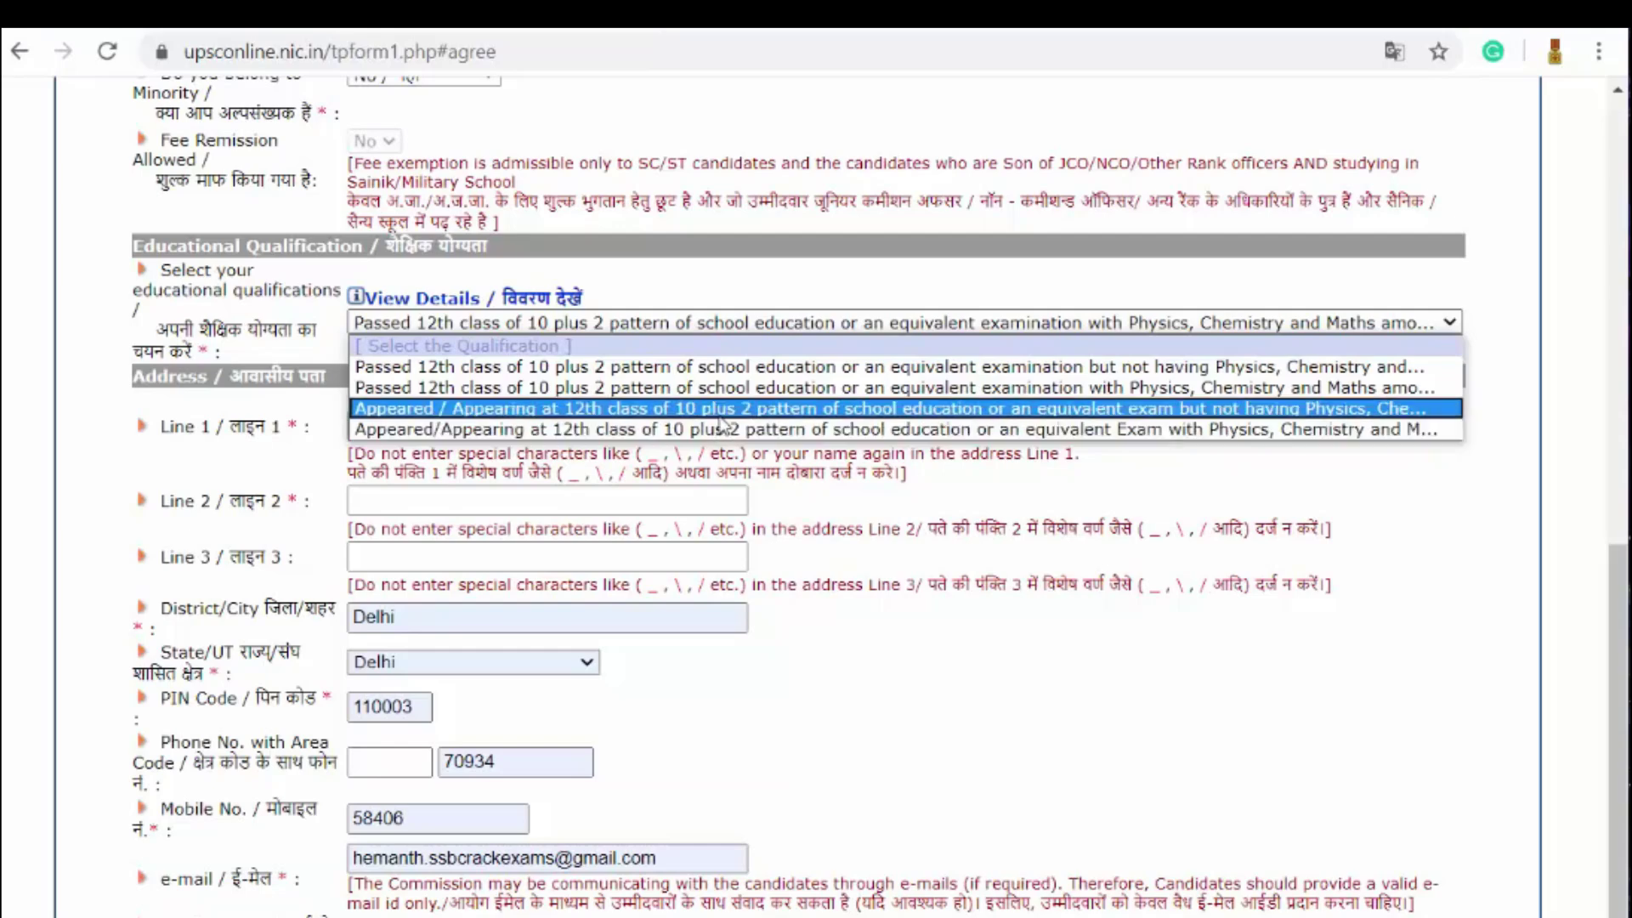
pyautogui.click(711, 389)
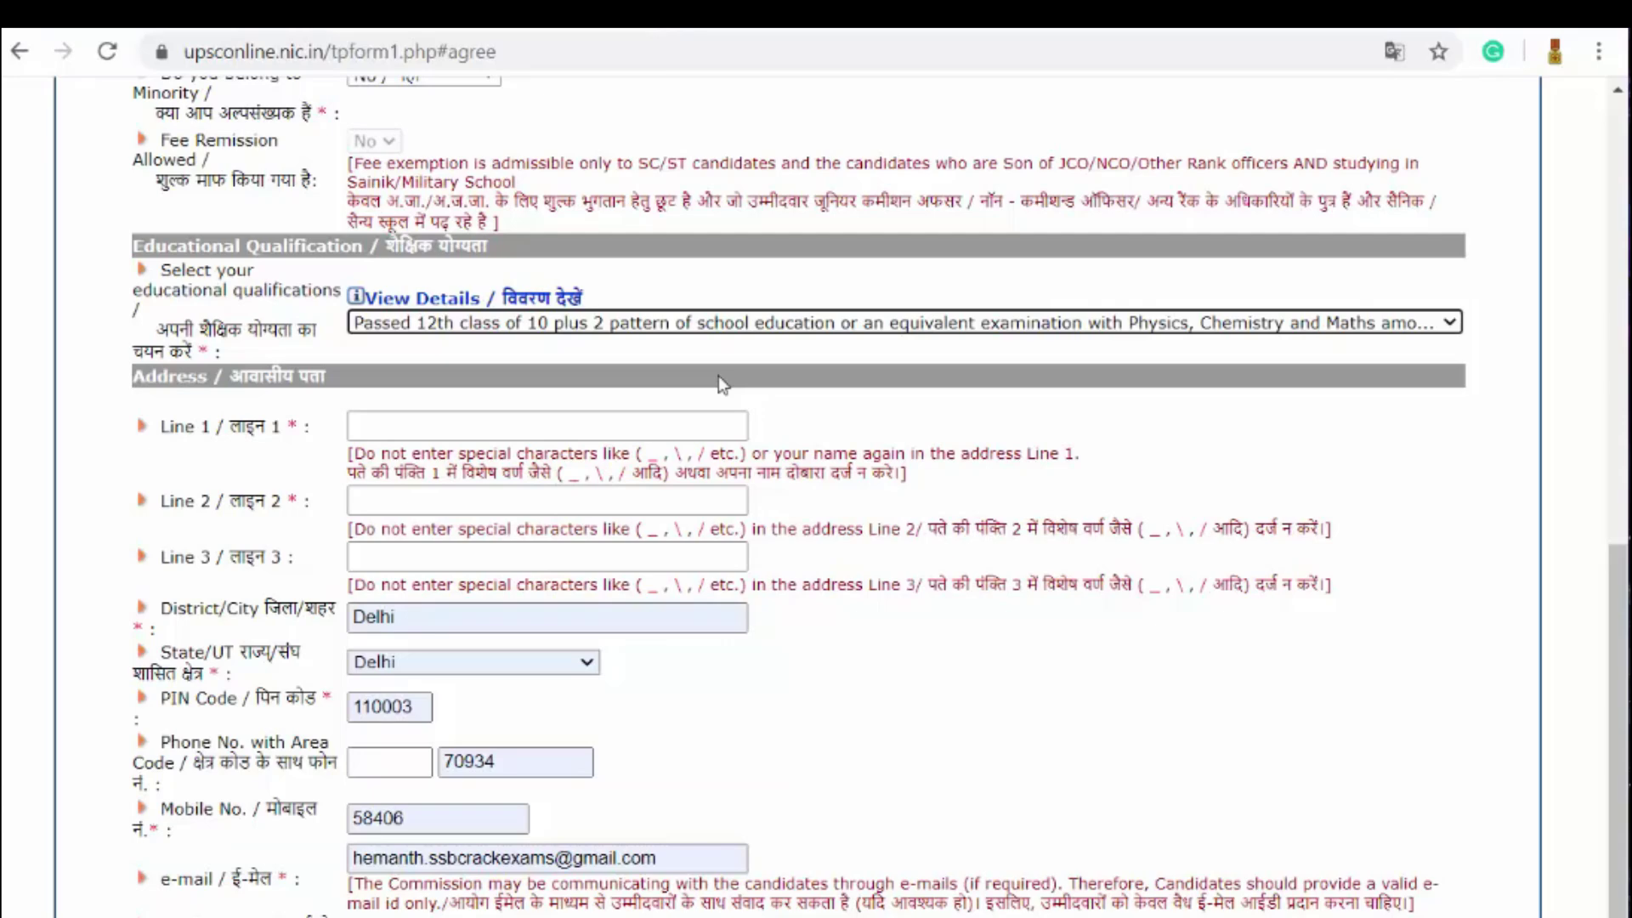
# Step: Fill Address Lines 1, 2 and 3 with the candidate's postal address
pyautogui.scroll(-1, 884, 444)
pyautogui.scroll(-3, 884, 443)
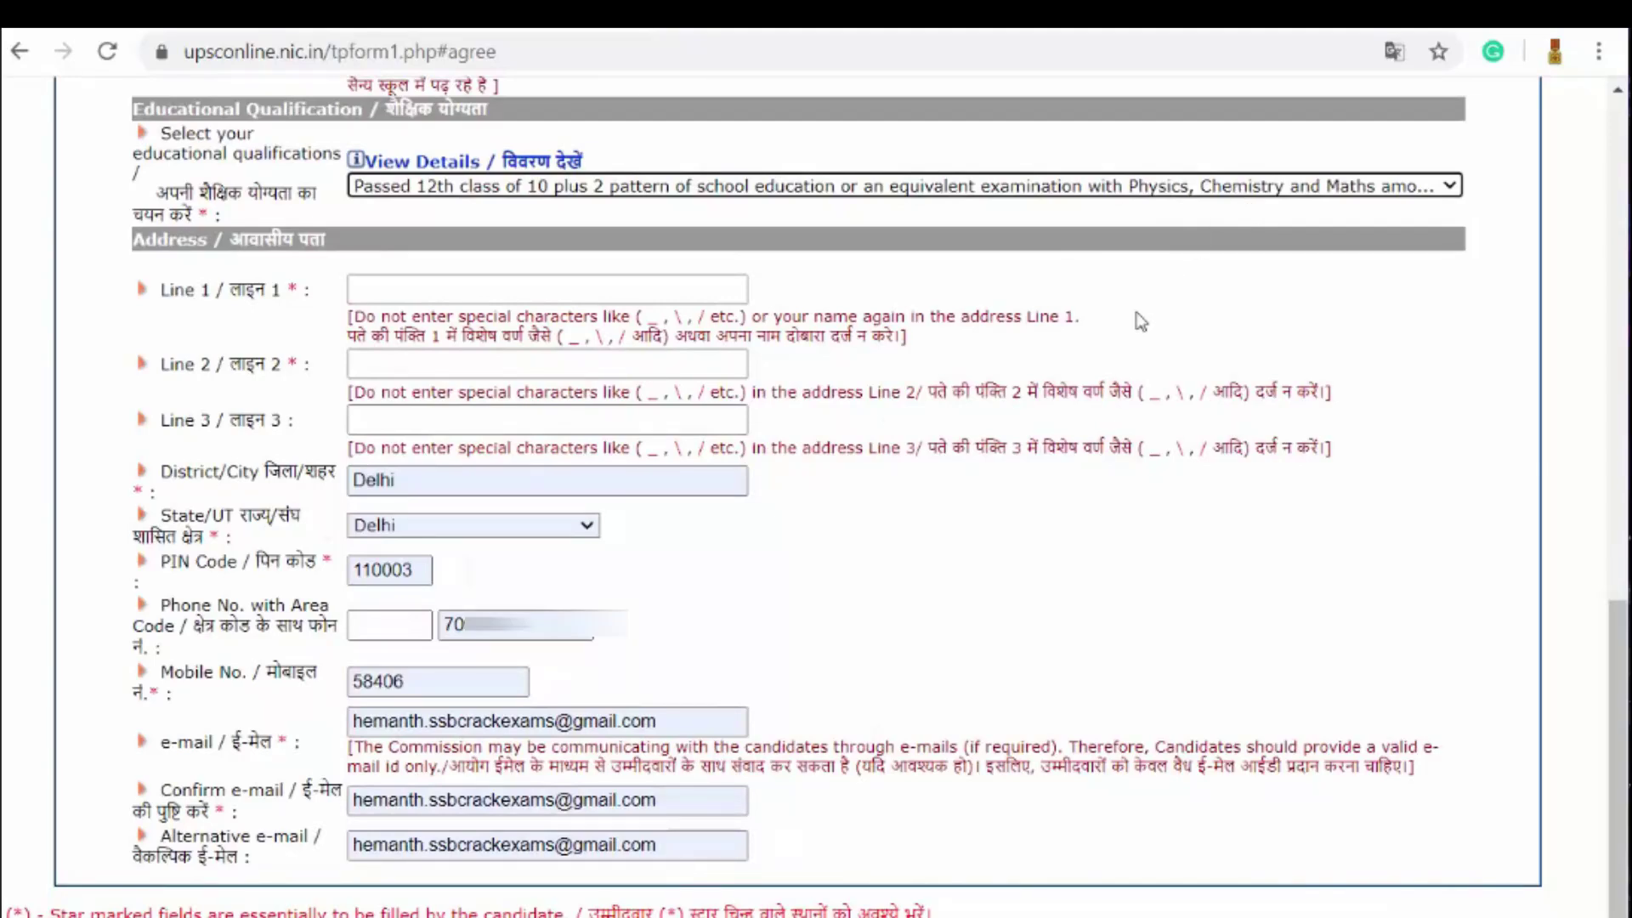
pyautogui.click(388, 291)
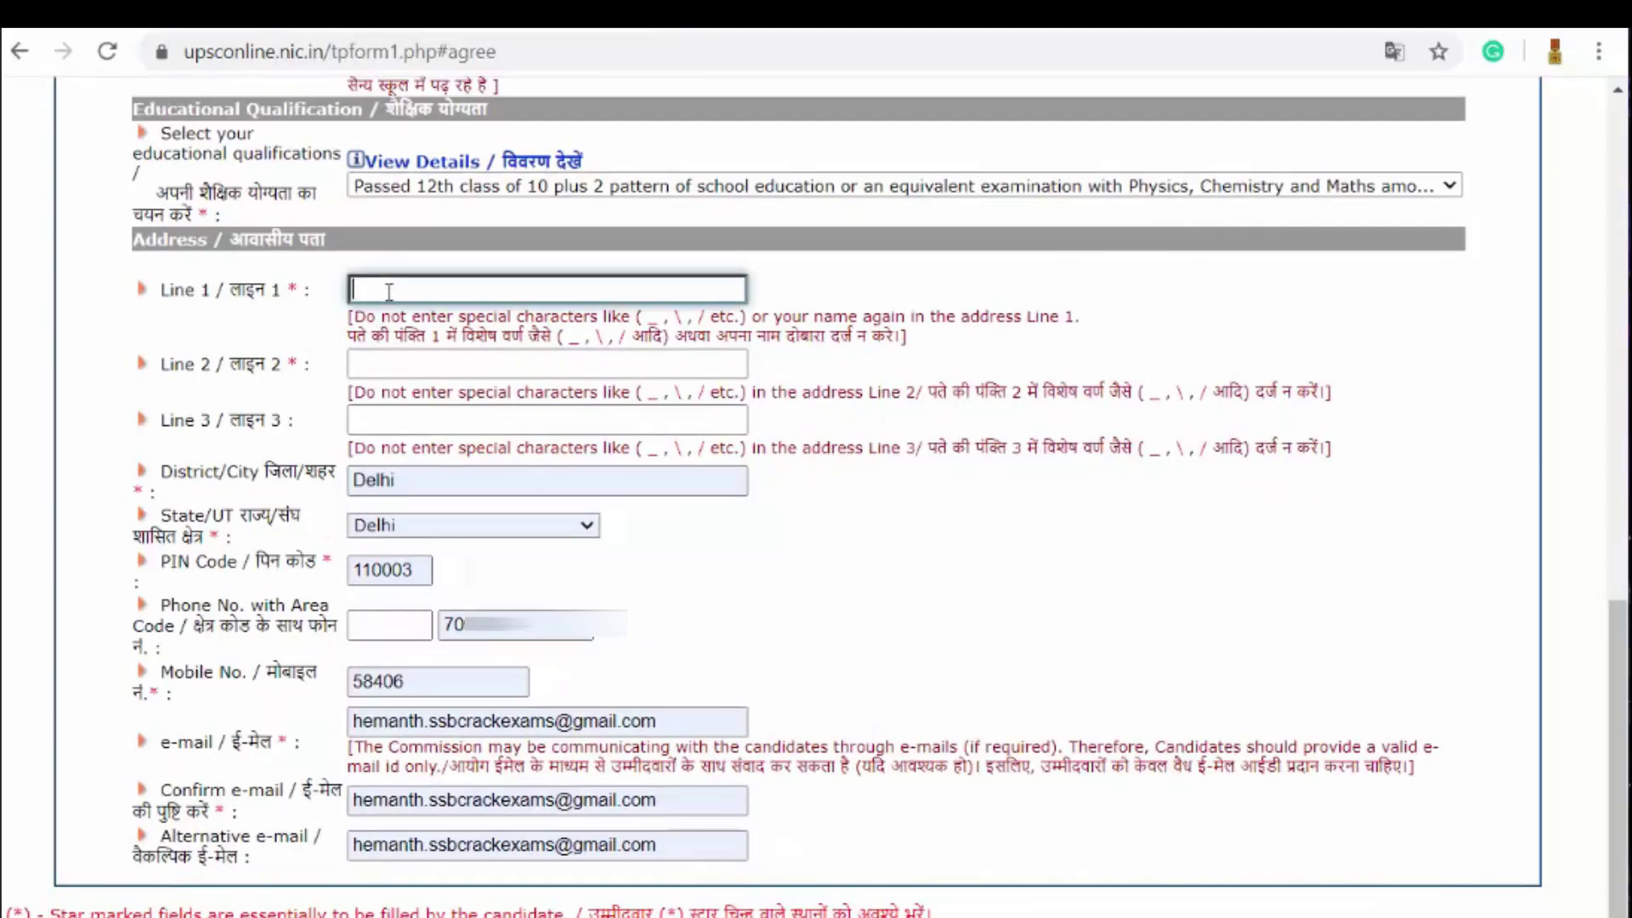
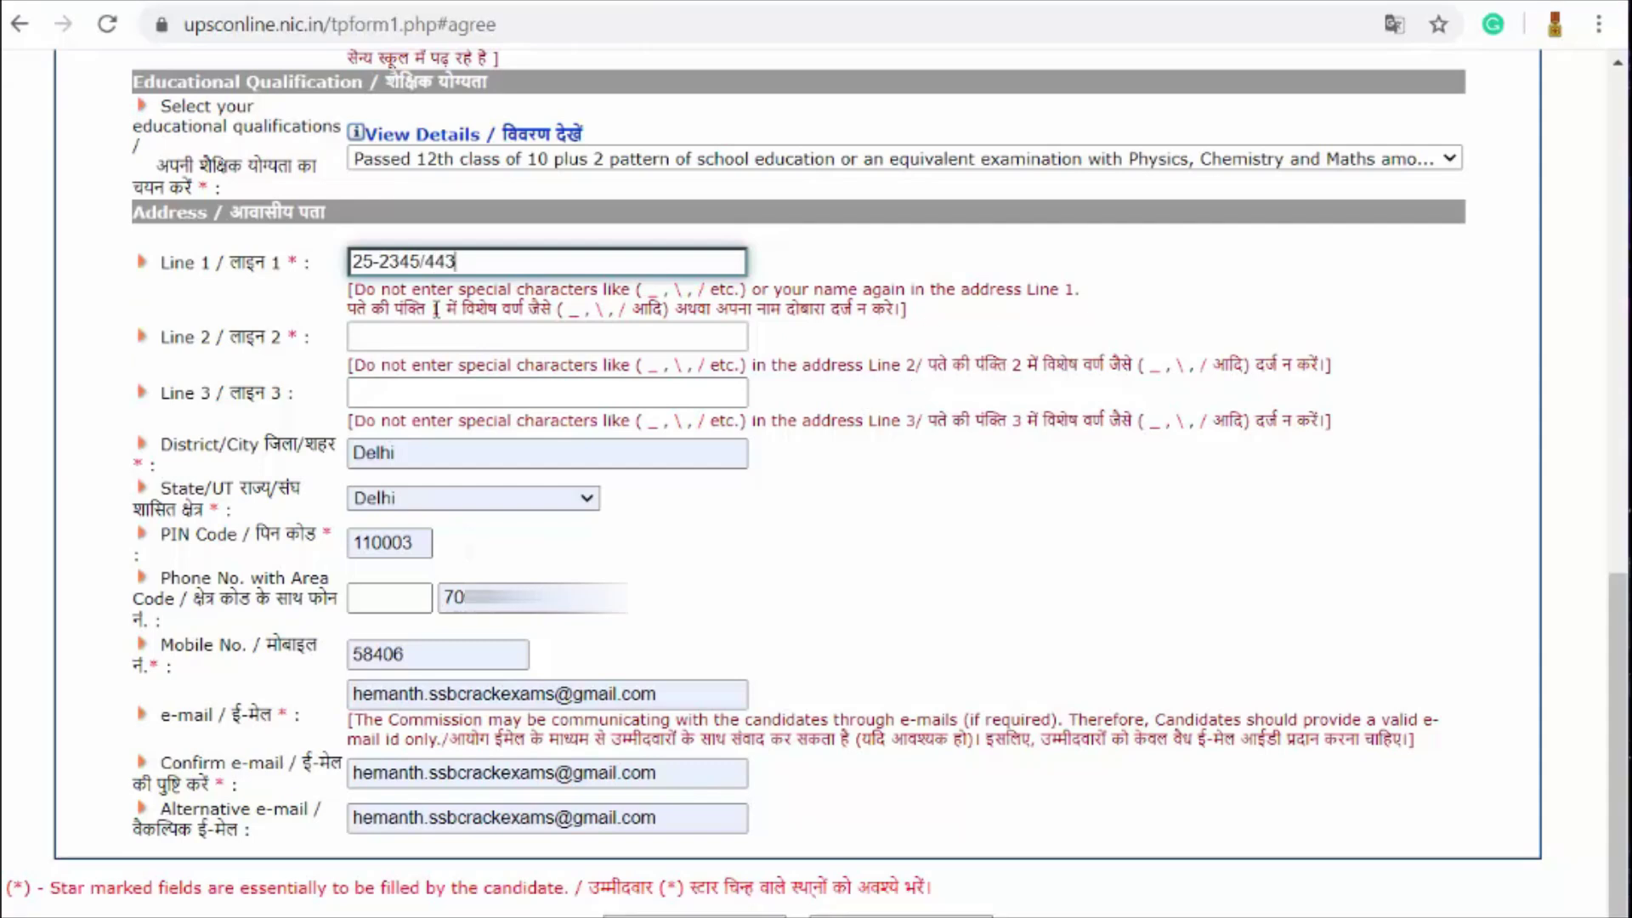
pyautogui.click(526, 335)
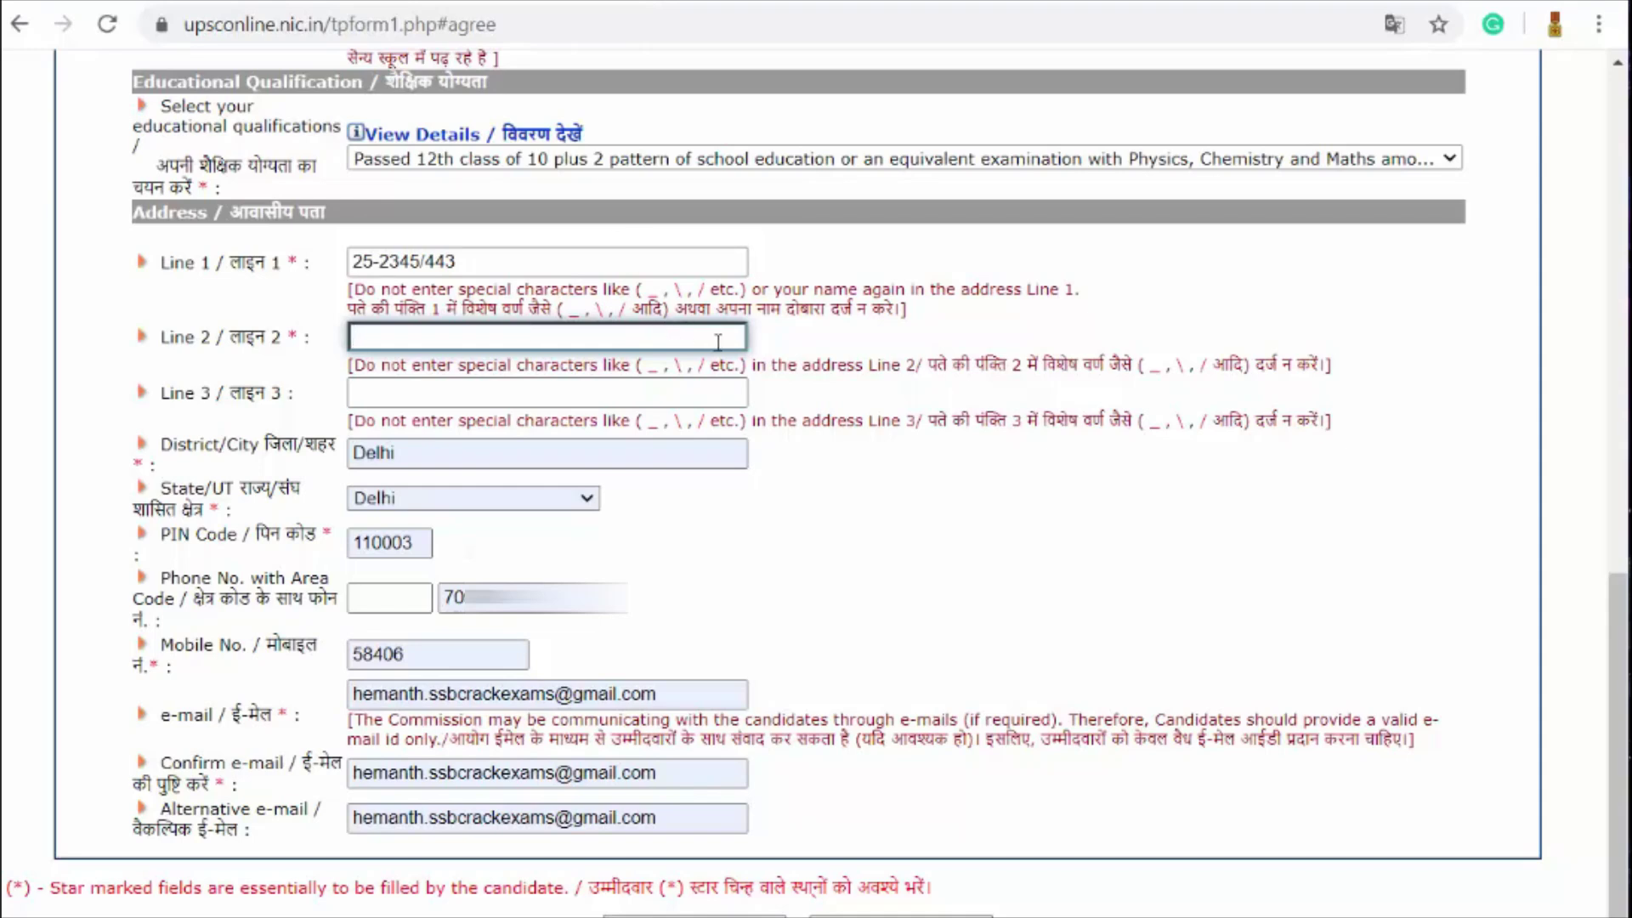
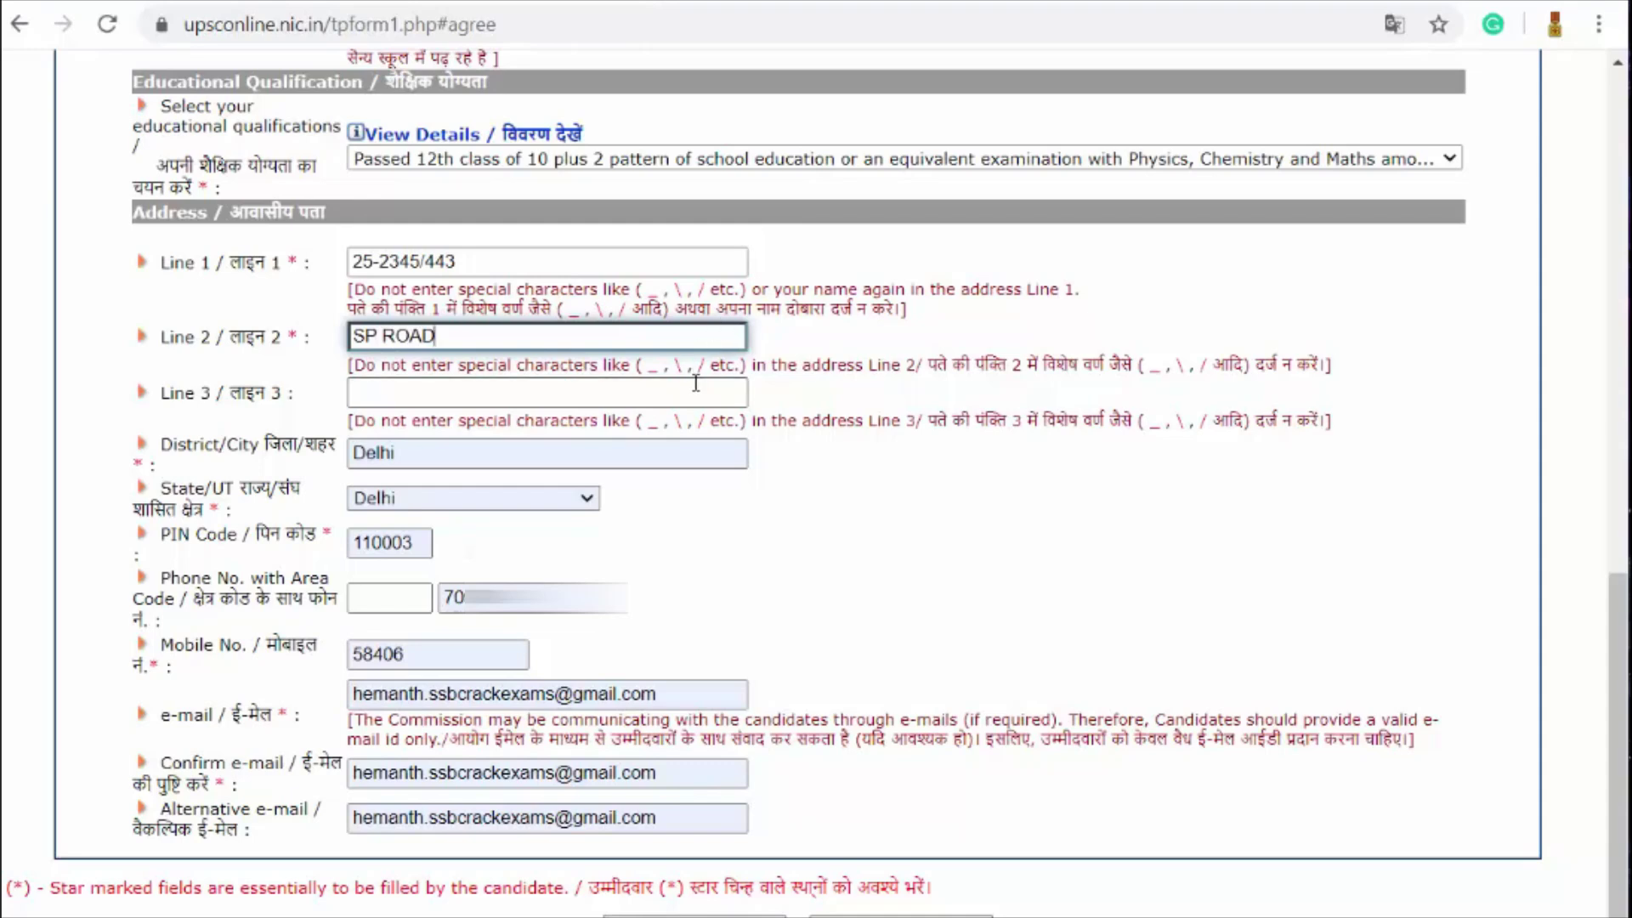
pyautogui.click(695, 392)
pyautogui.write('DELHI')
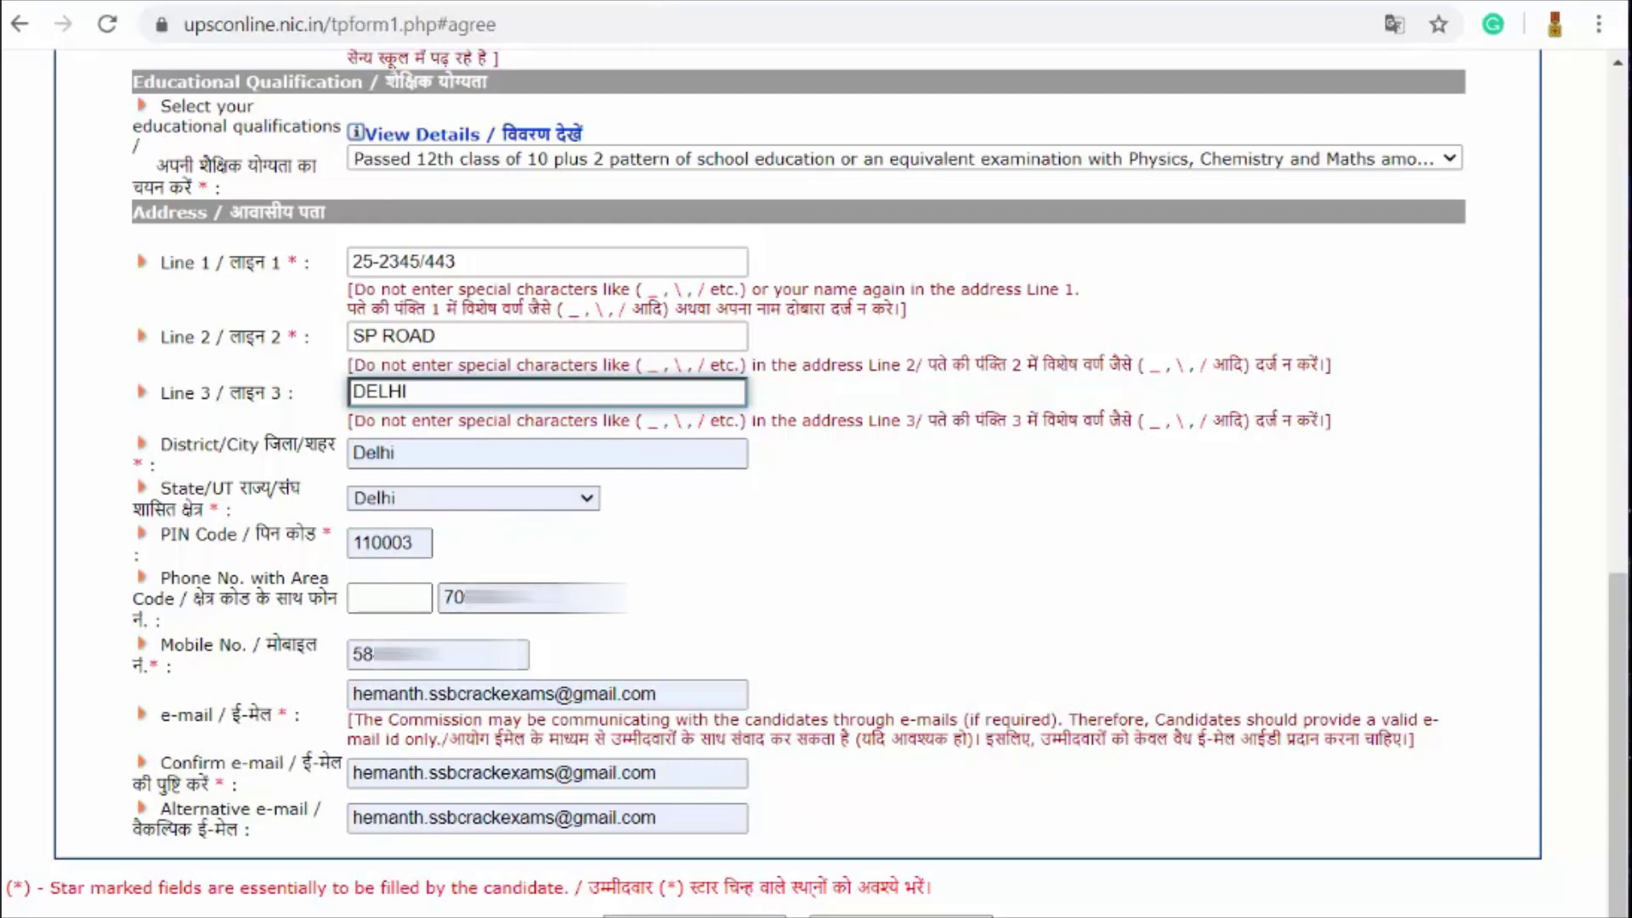
# Step: Enter the candidate's mobile number
pyautogui.click(459, 598)
pyautogui.click(374, 655)
pyautogui.write('70')
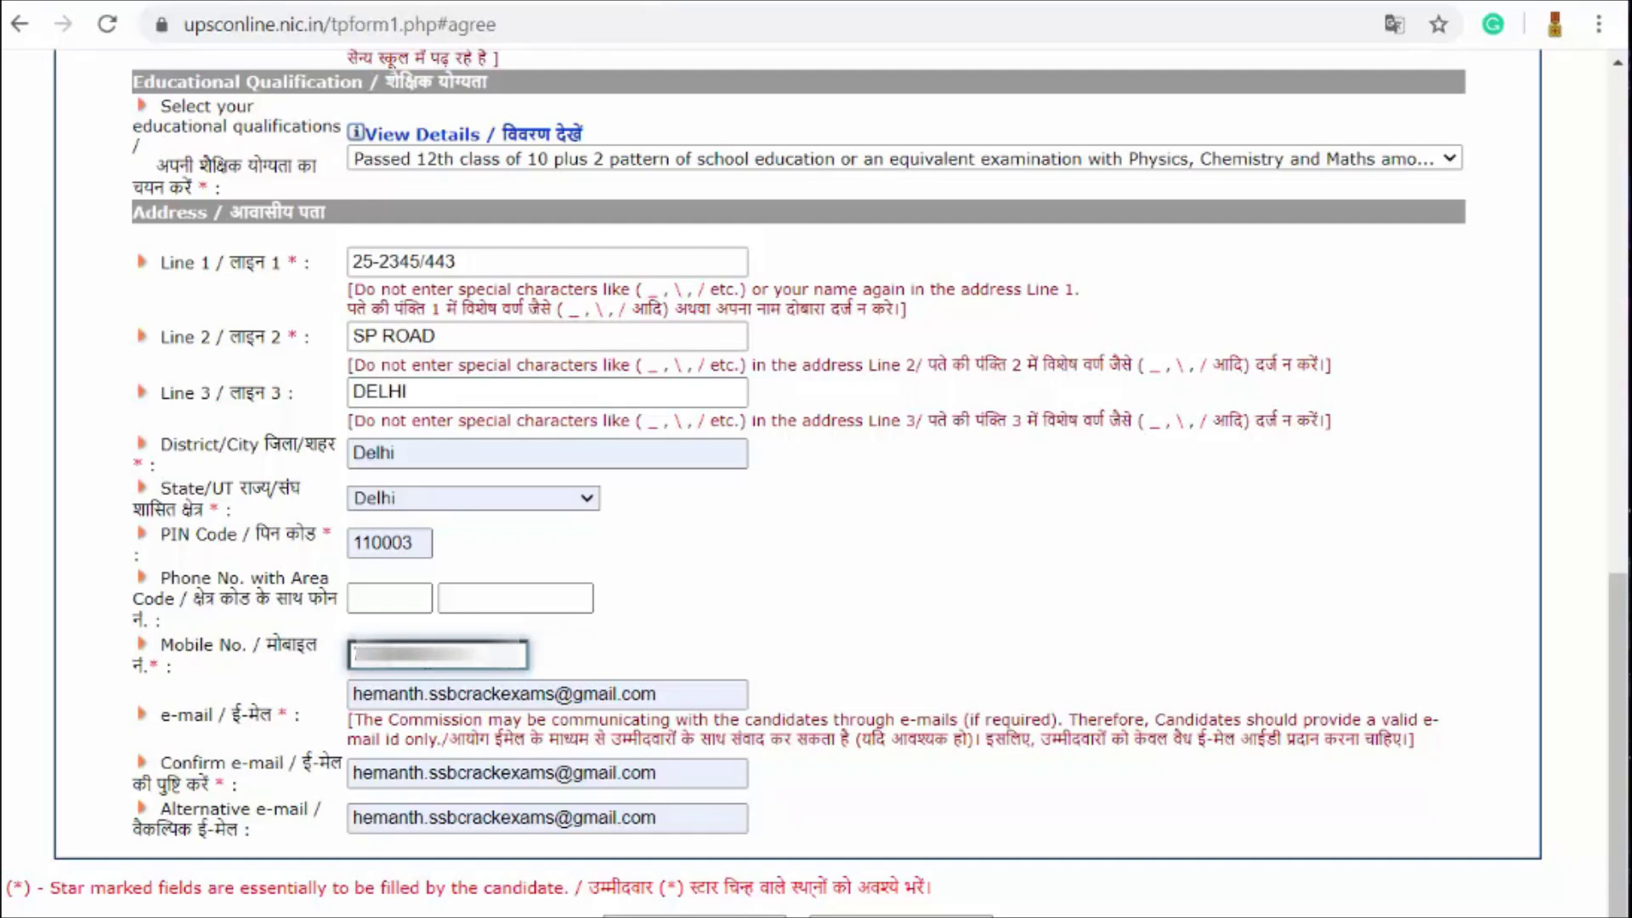
# Step: Change the alternative e-mail to a support address, removing the leftover gmail part
pyautogui.scroll(-1, 618, 626)
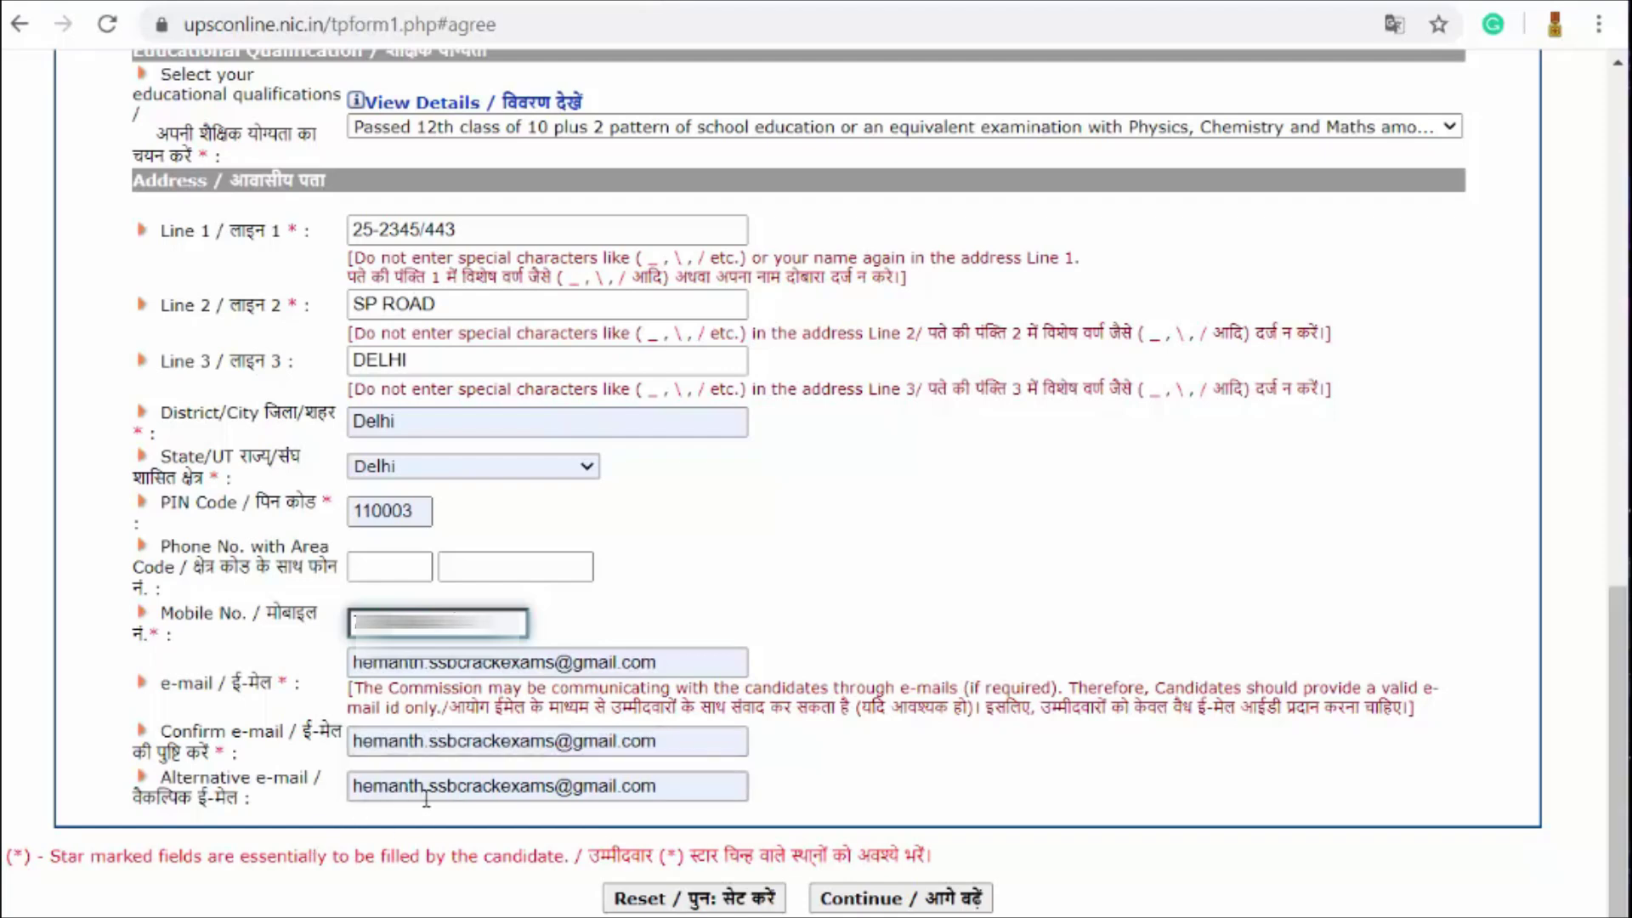
pyautogui.click(463, 789)
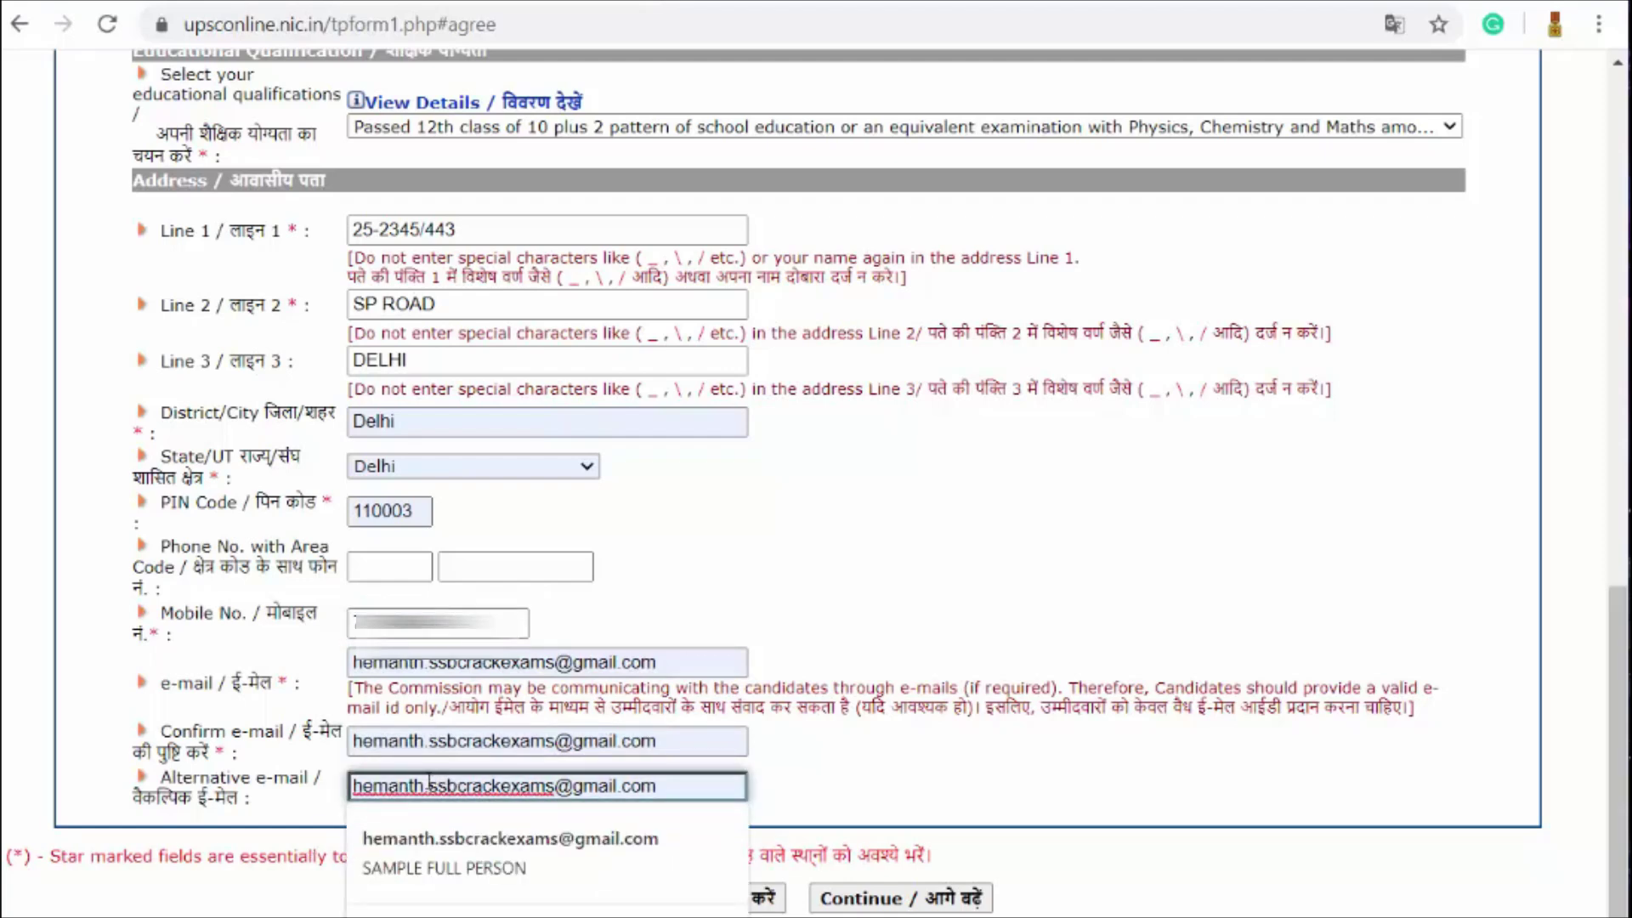
pyautogui.moveTo(429, 782); pyautogui.dragTo(351, 783)
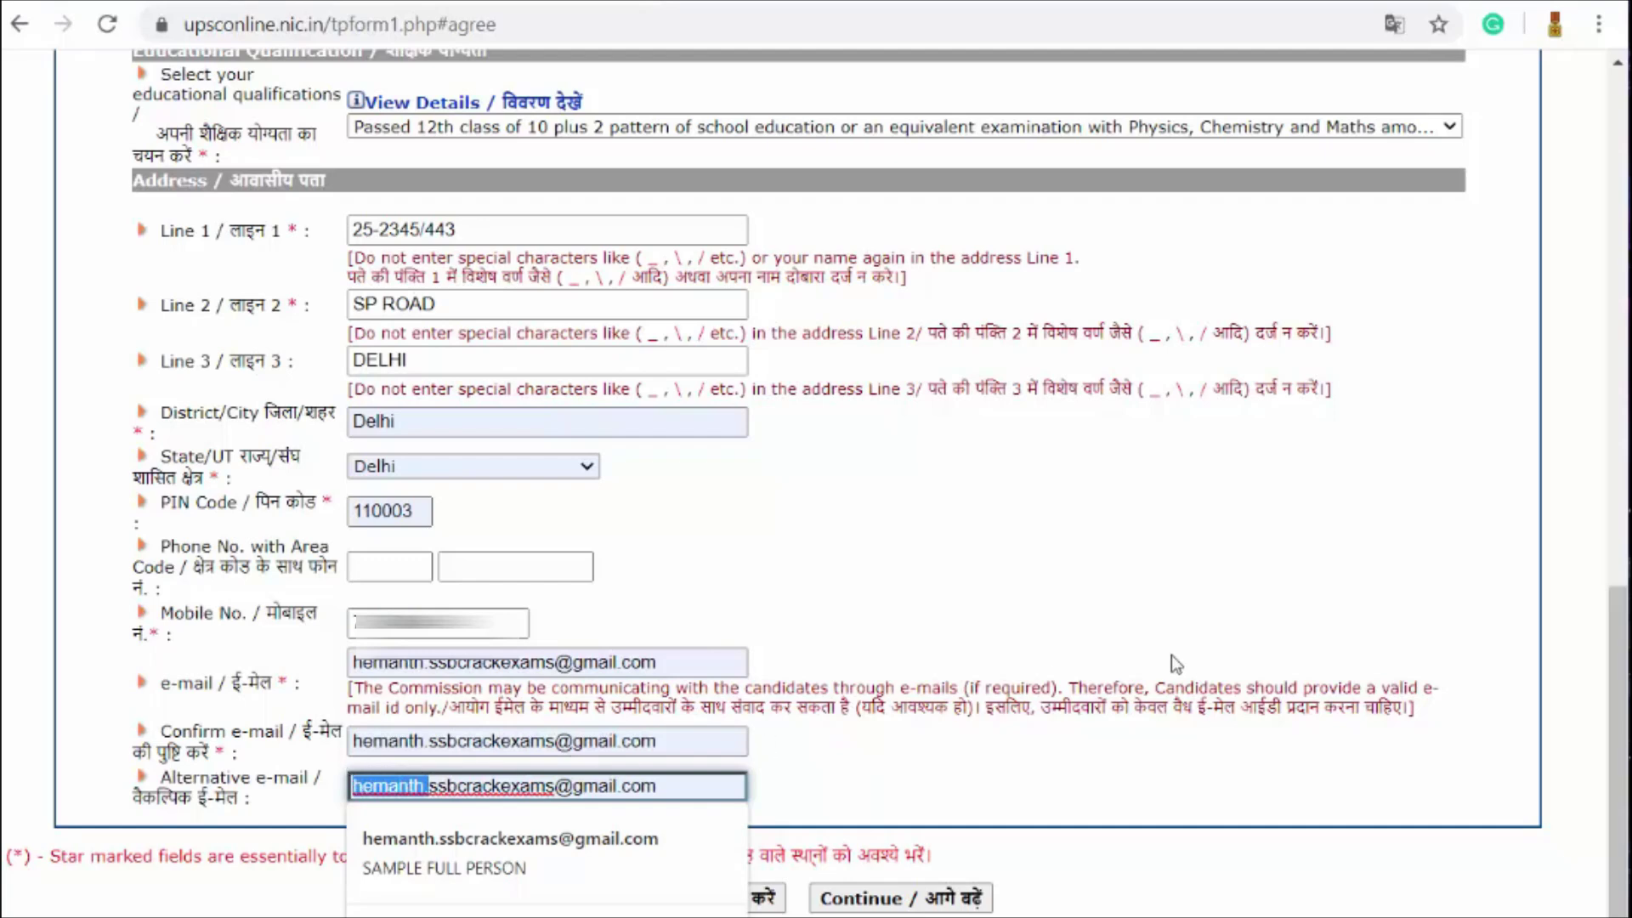
pyautogui.write('SU')
pyautogui.press('BackSpace')
pyautogui.press('BackSpace')
pyautogui.write('support')
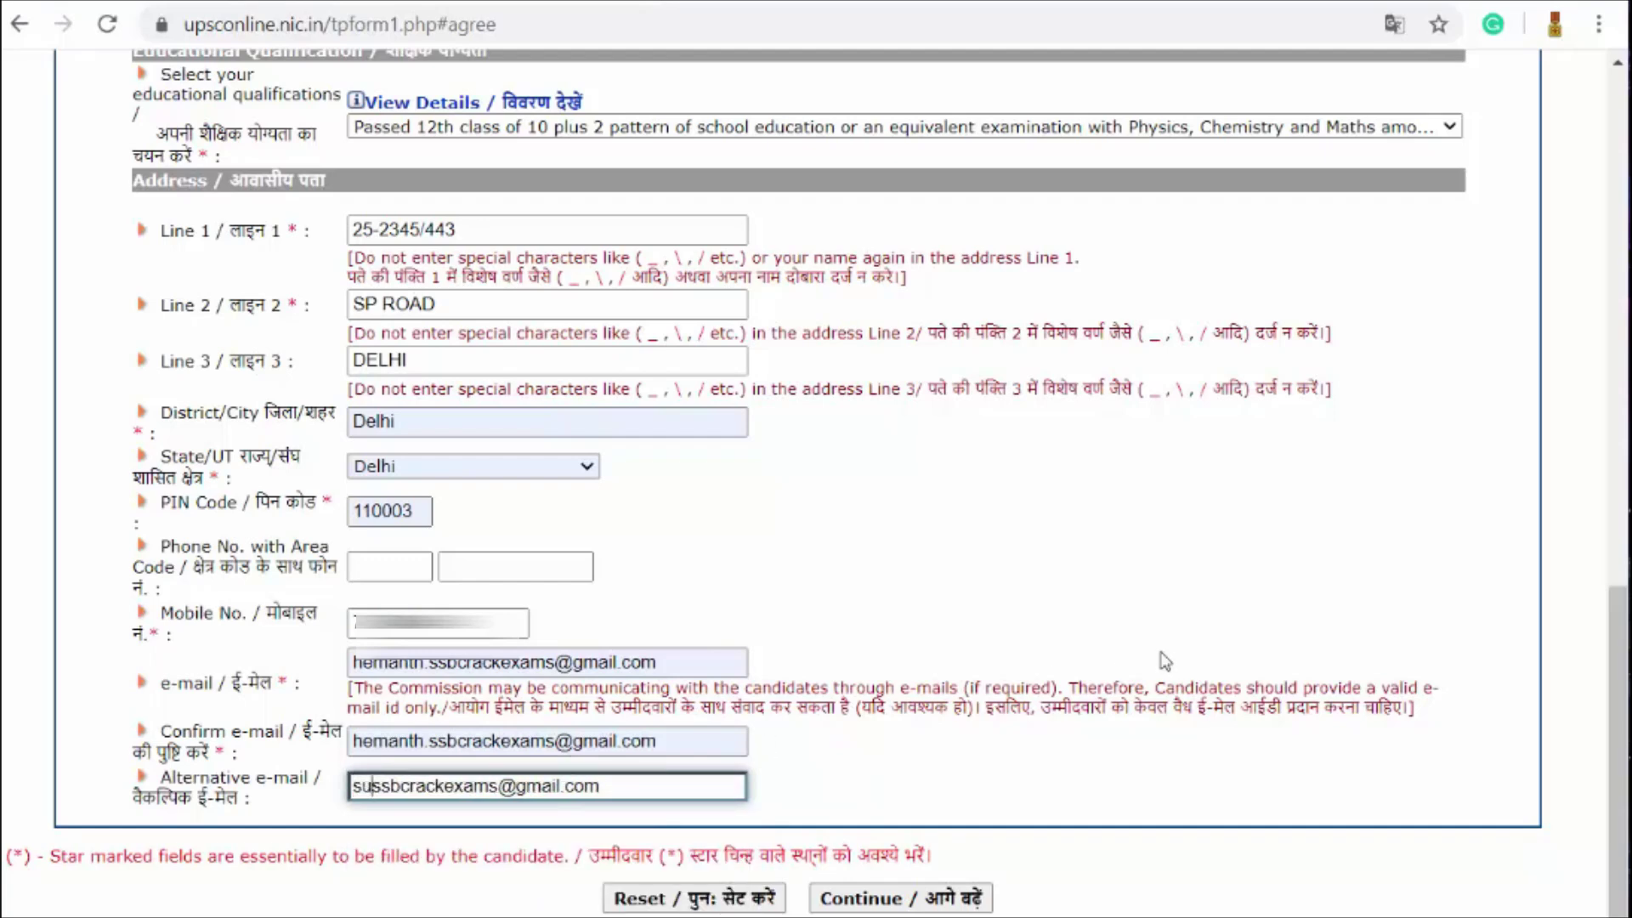
pyautogui.write('@')
pyautogui.press('Right')
pyautogui.press('Right')
pyautogui.press('Right')
pyautogui.press('Right')
pyautogui.press('Right')
pyautogui.press('Right')
pyautogui.press('Right')
pyautogui.press('Right')
pyautogui.press('Right')
pyautogui.press('Right')
pyautogui.press('Right')
pyautogui.press('Right')
pyautogui.press('Right')
pyautogui.press('Delete')
pyautogui.press('Delete')
pyautogui.press('Delete')
pyautogui.press('Delete')
pyautogui.press('Delete')
pyautogui.press('Delete')
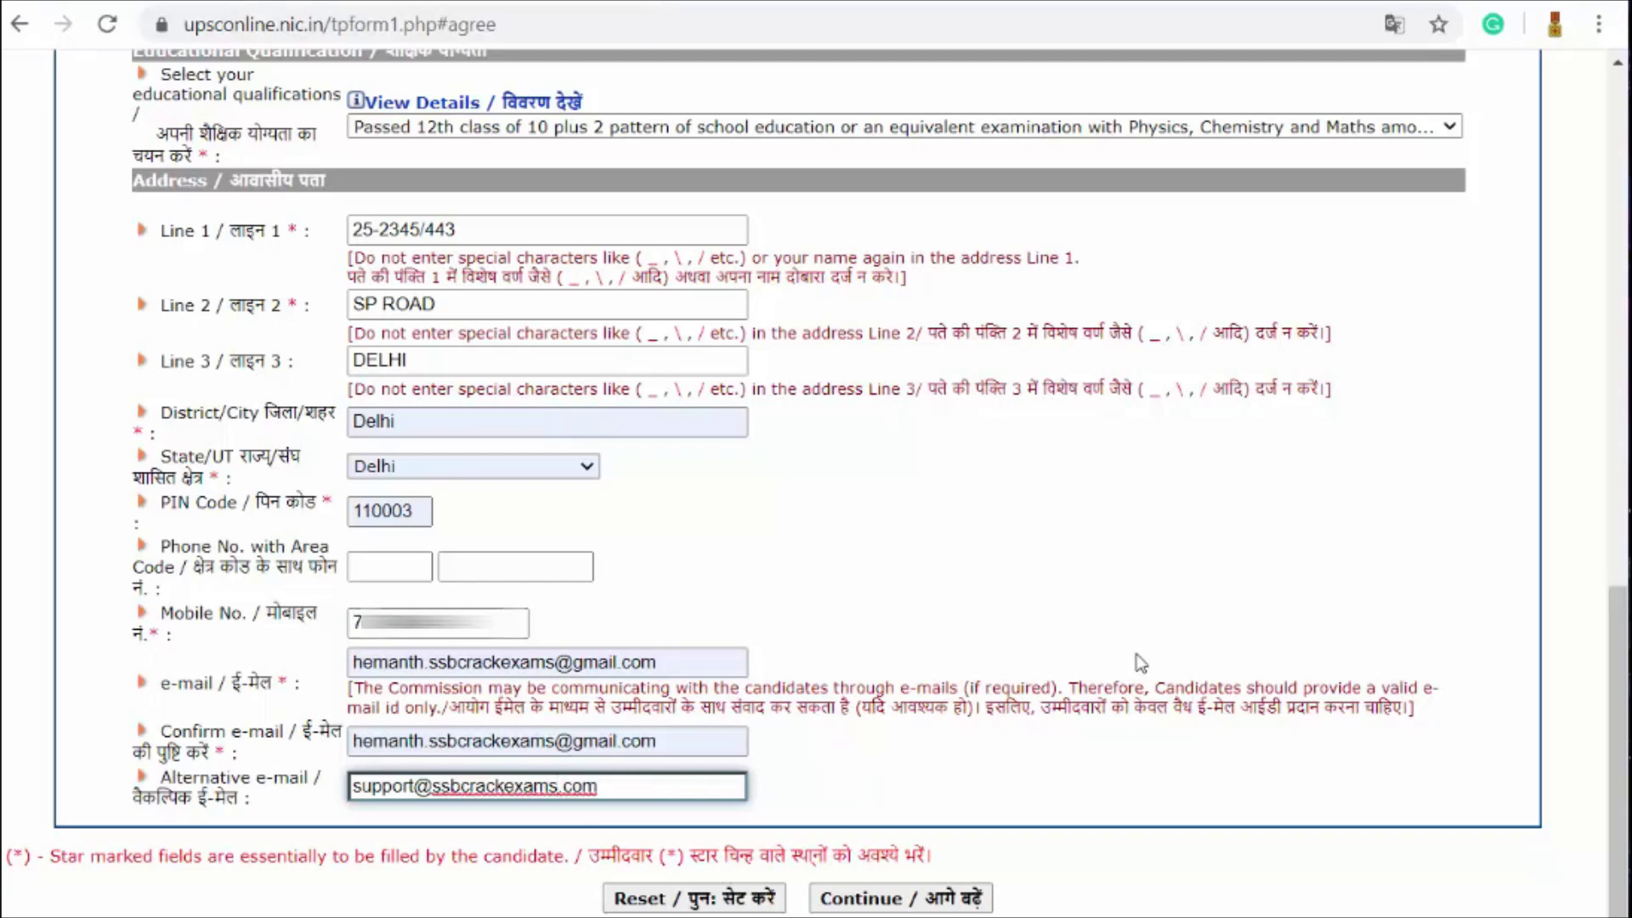
# Step: Review the whole Part I registration form, then submit it with Continue
pyautogui.scroll(3, 670, 661)
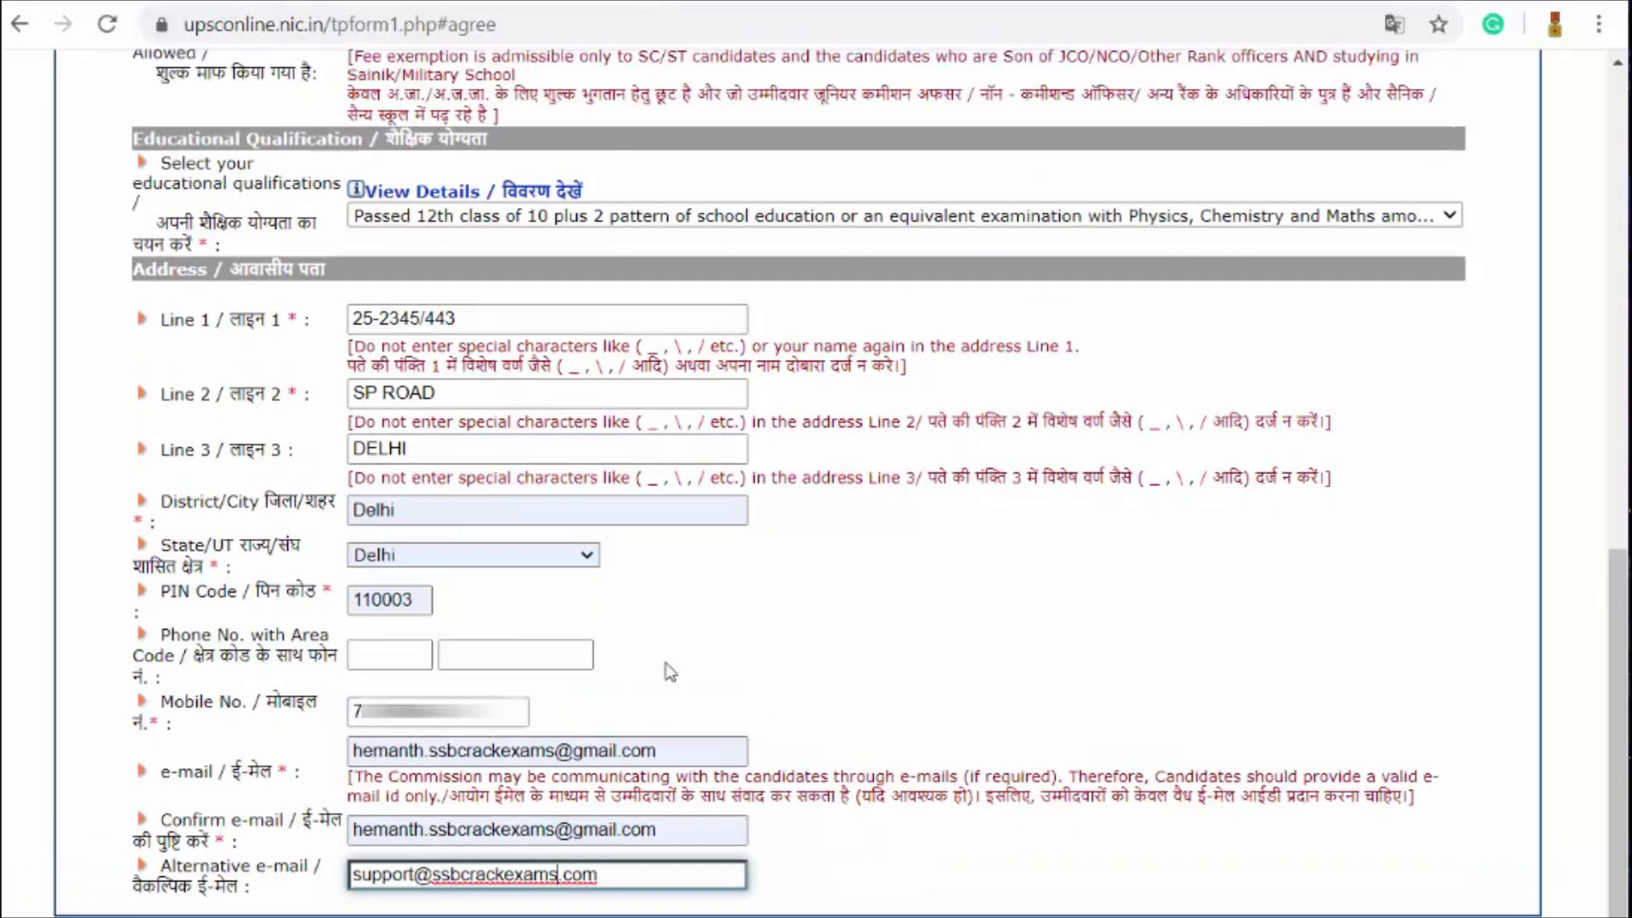
pyautogui.scroll(6, 583, 708)
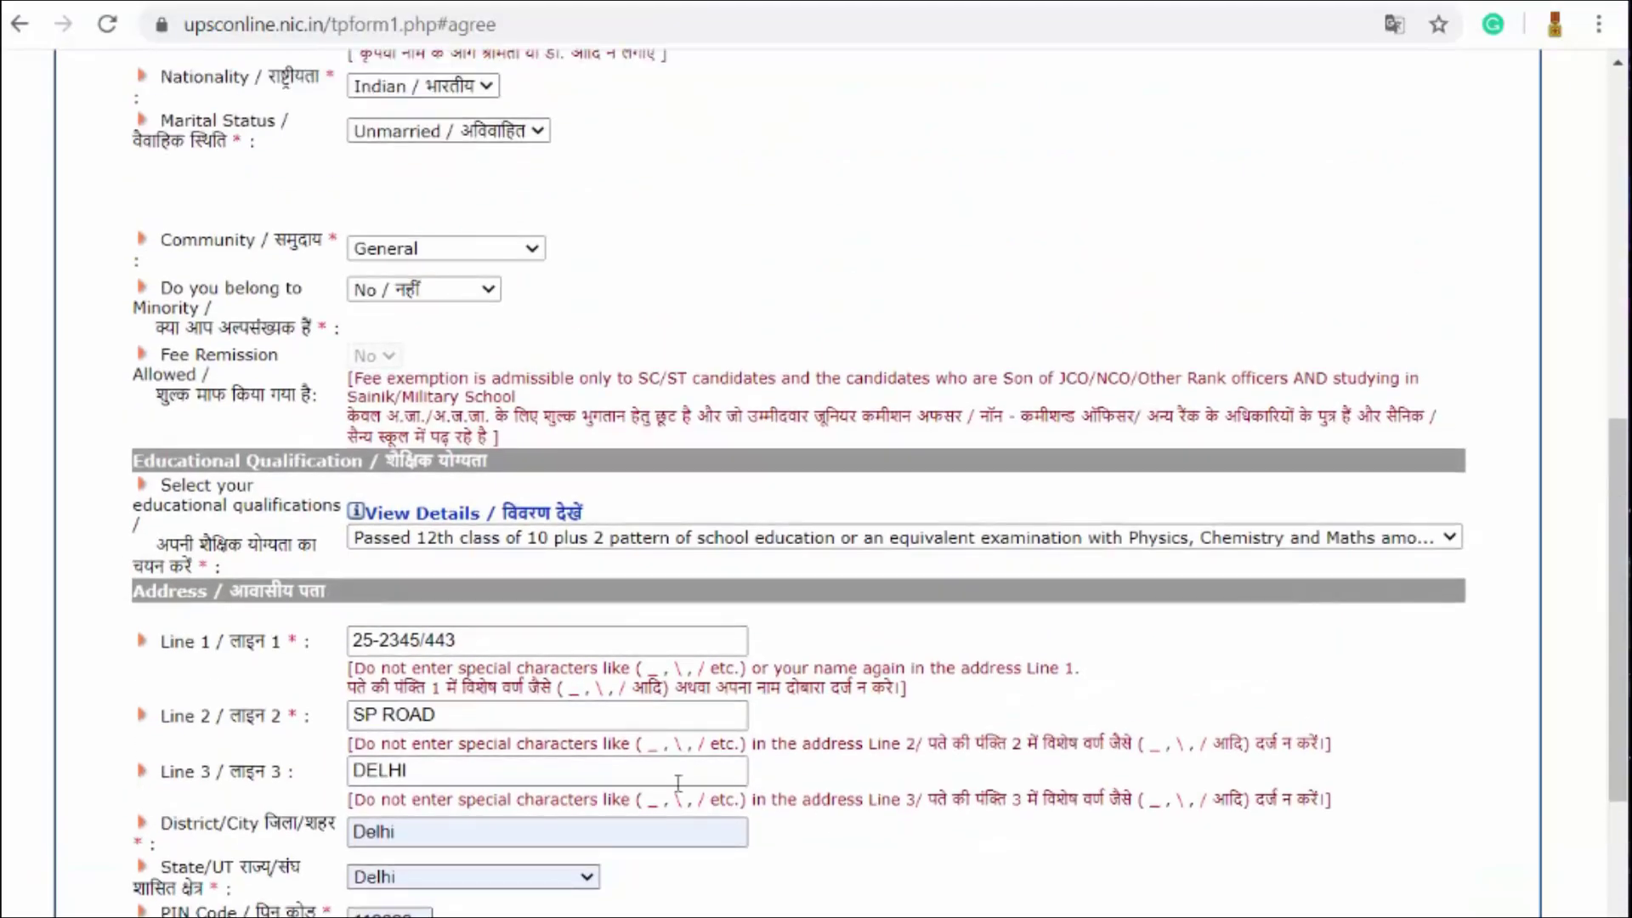
pyautogui.scroll(3, 517, 653)
pyautogui.scroll(3, 539, 678)
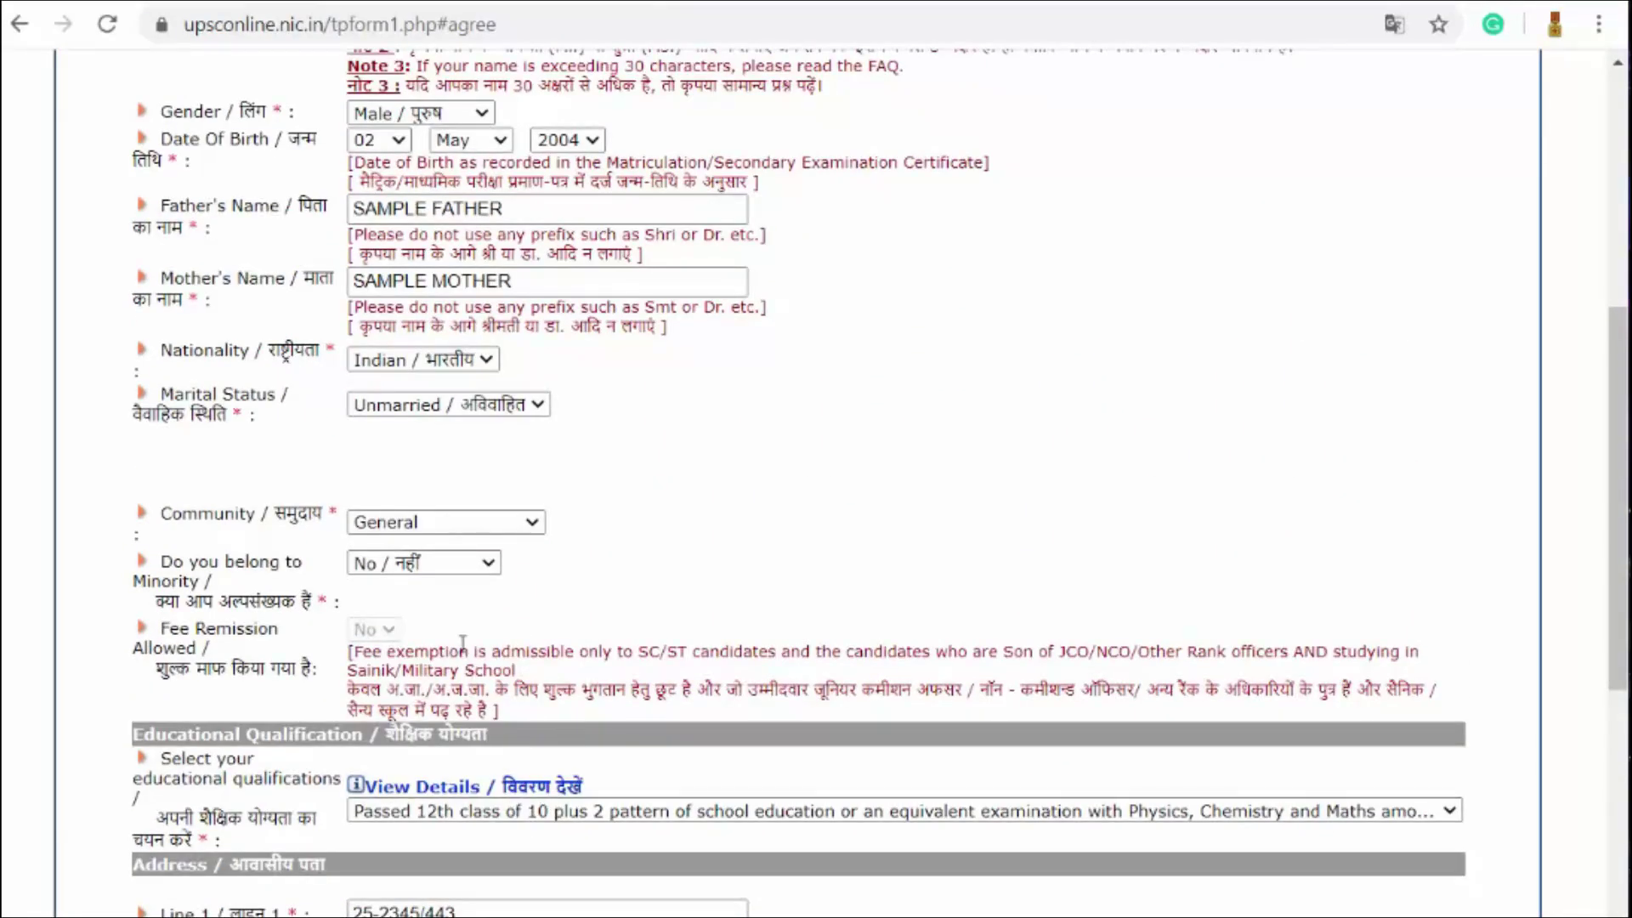
pyautogui.scroll(7, 476, 544)
pyautogui.scroll(3, 529, 477)
pyautogui.scroll(-11, 552, 340)
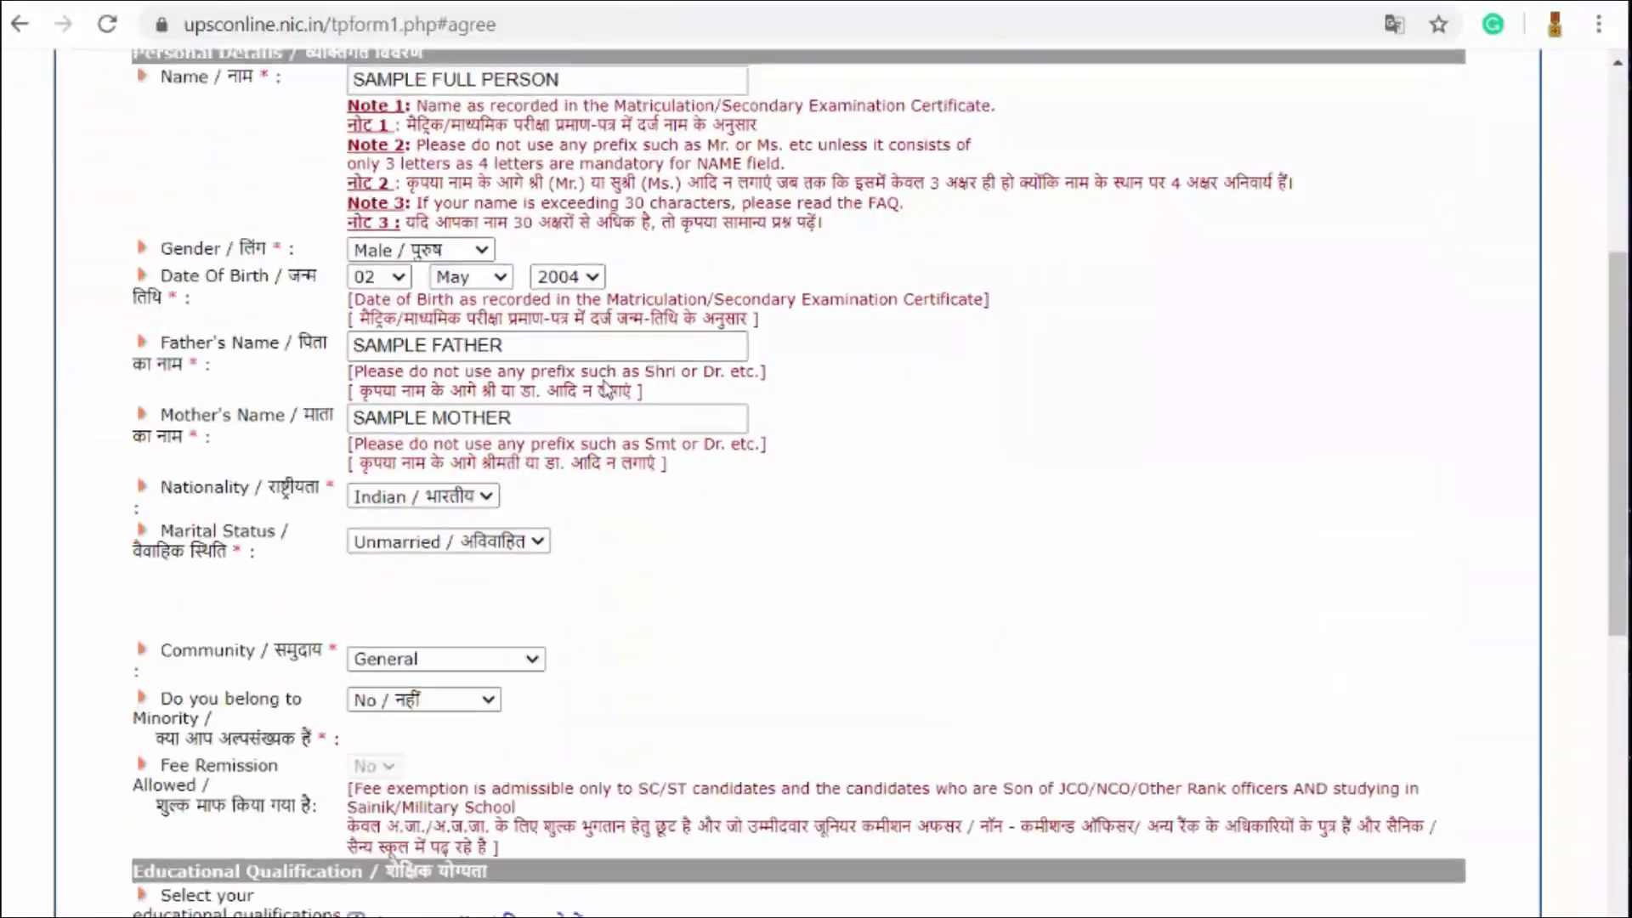
pyautogui.scroll(8, 585, 211)
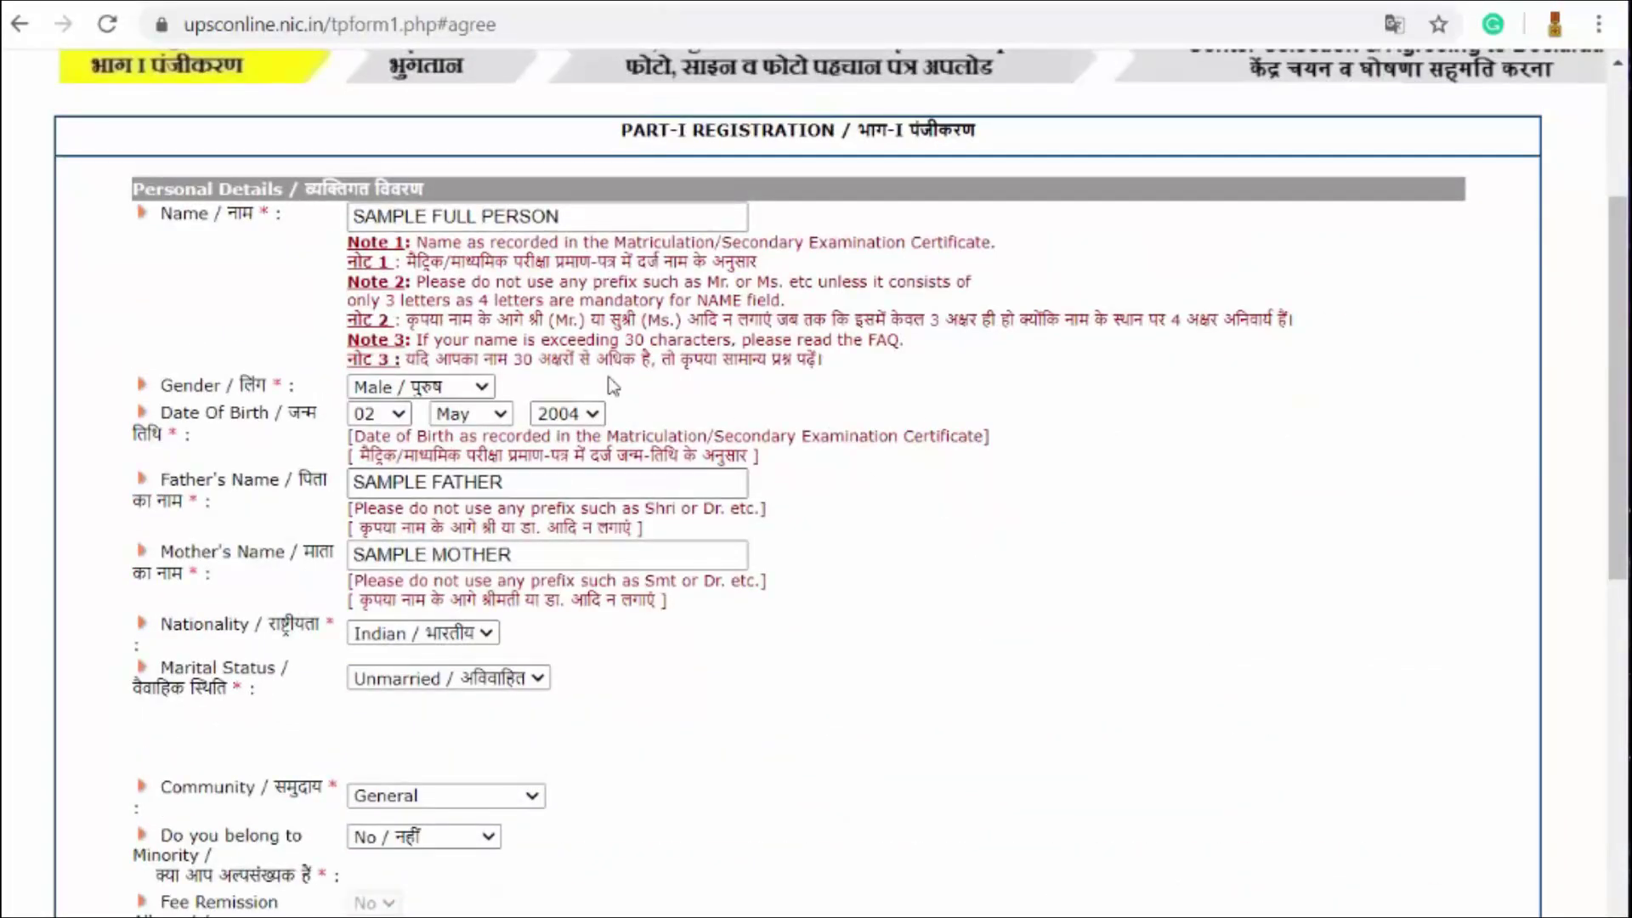
pyautogui.scroll(-3, 794, 576)
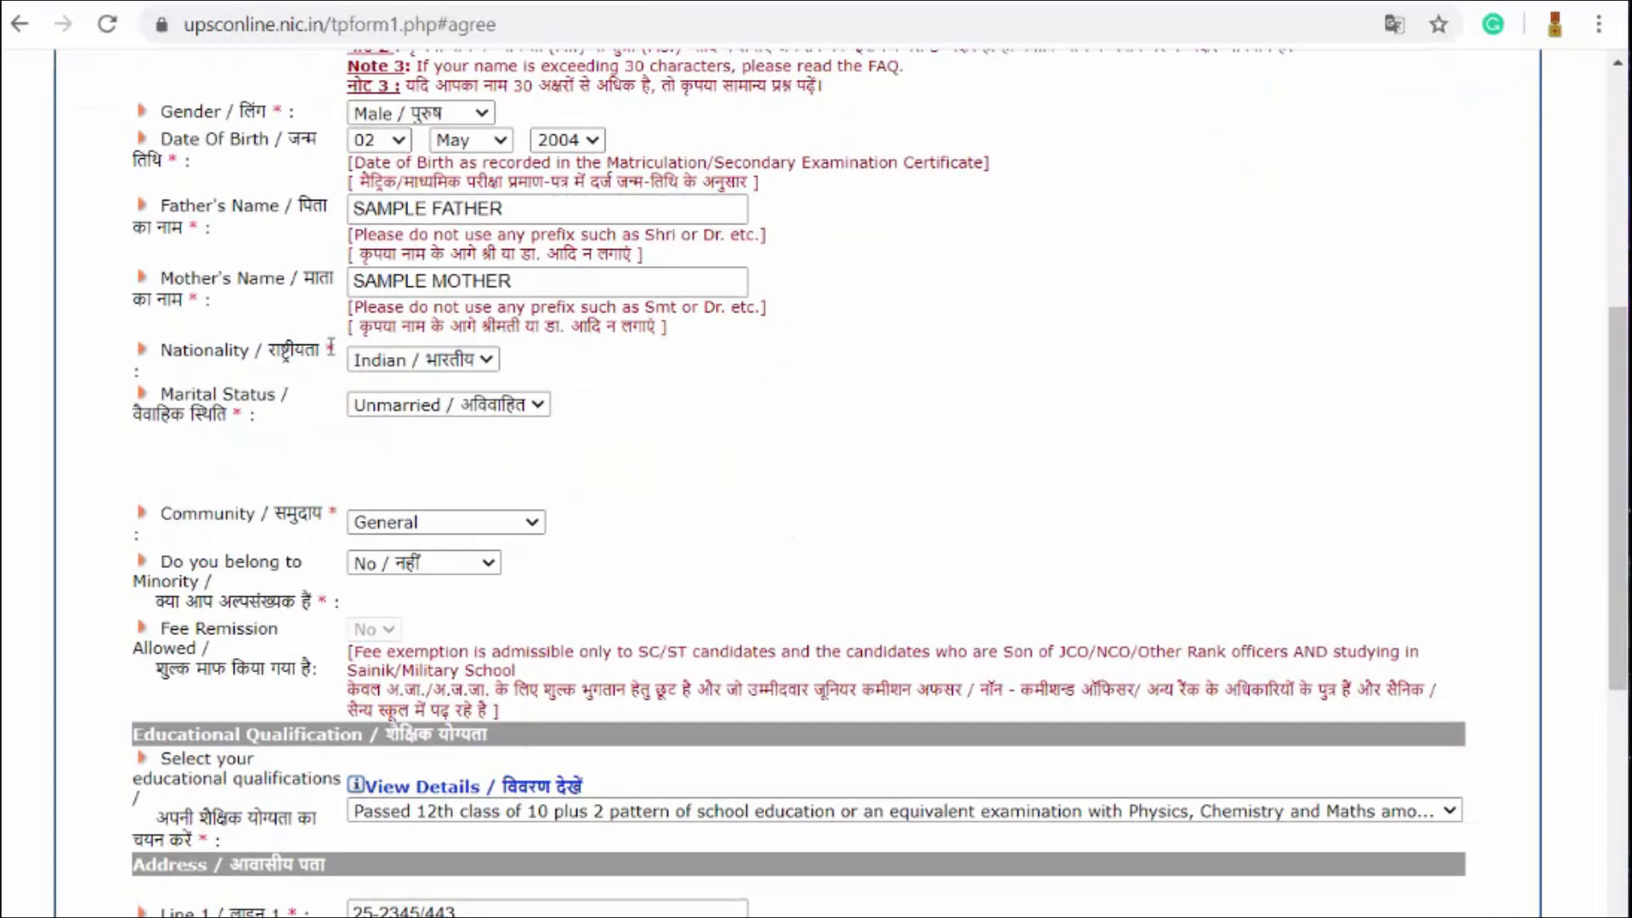
pyautogui.scroll(1, 605, 382)
pyautogui.scroll(5, 604, 357)
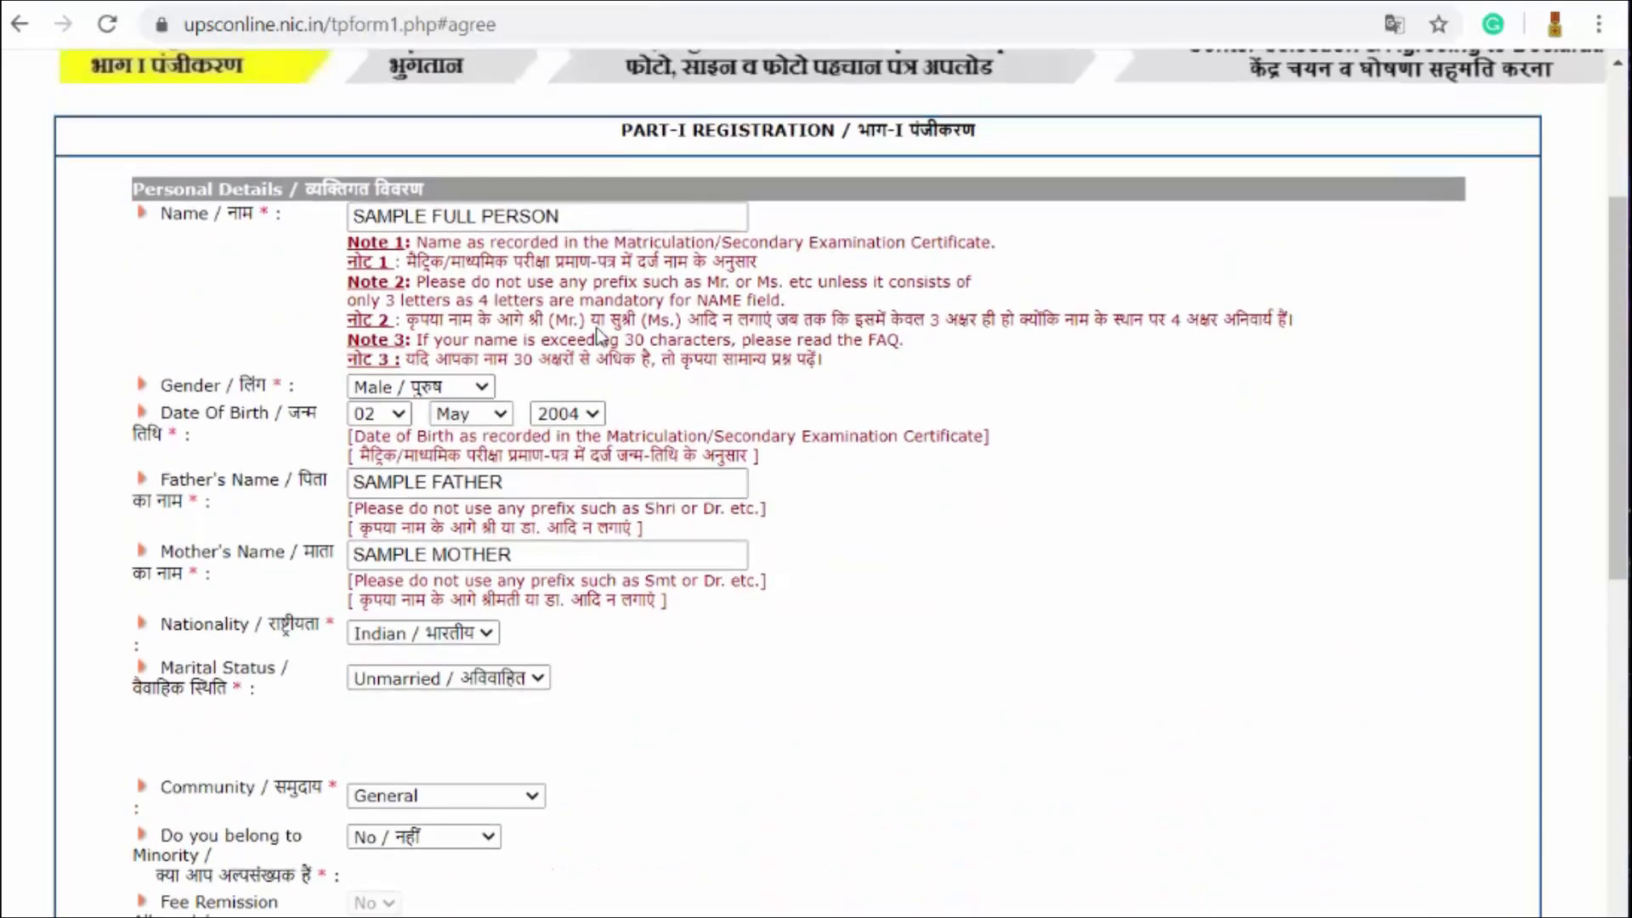
pyautogui.scroll(-9, 992, 375)
pyautogui.scroll(-3, 997, 408)
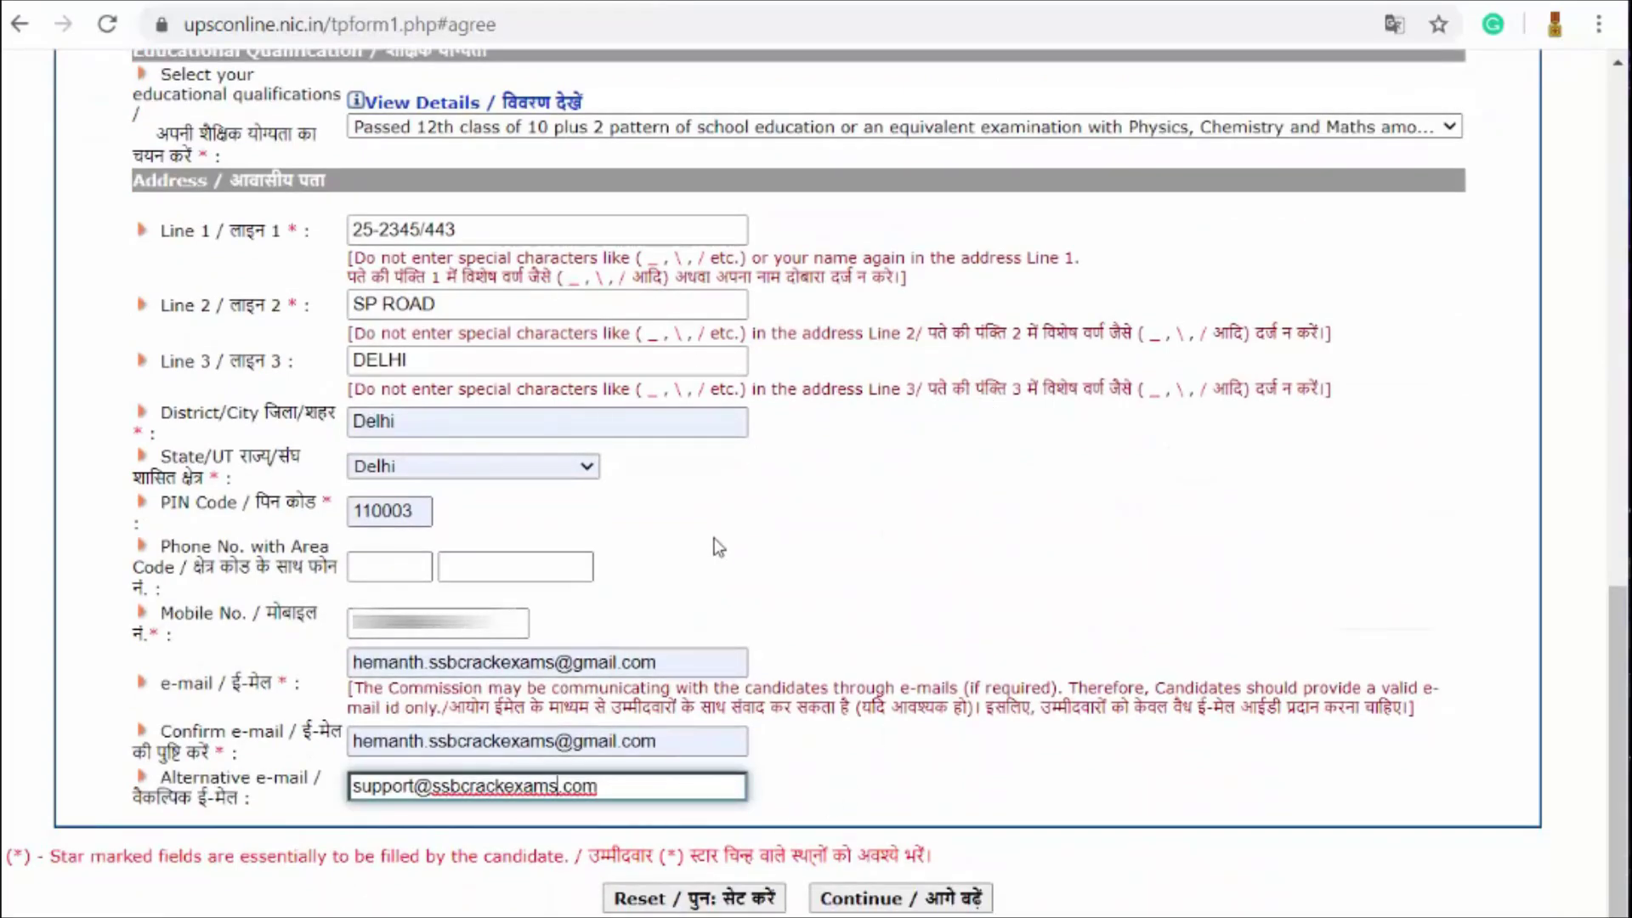
pyautogui.click(893, 903)
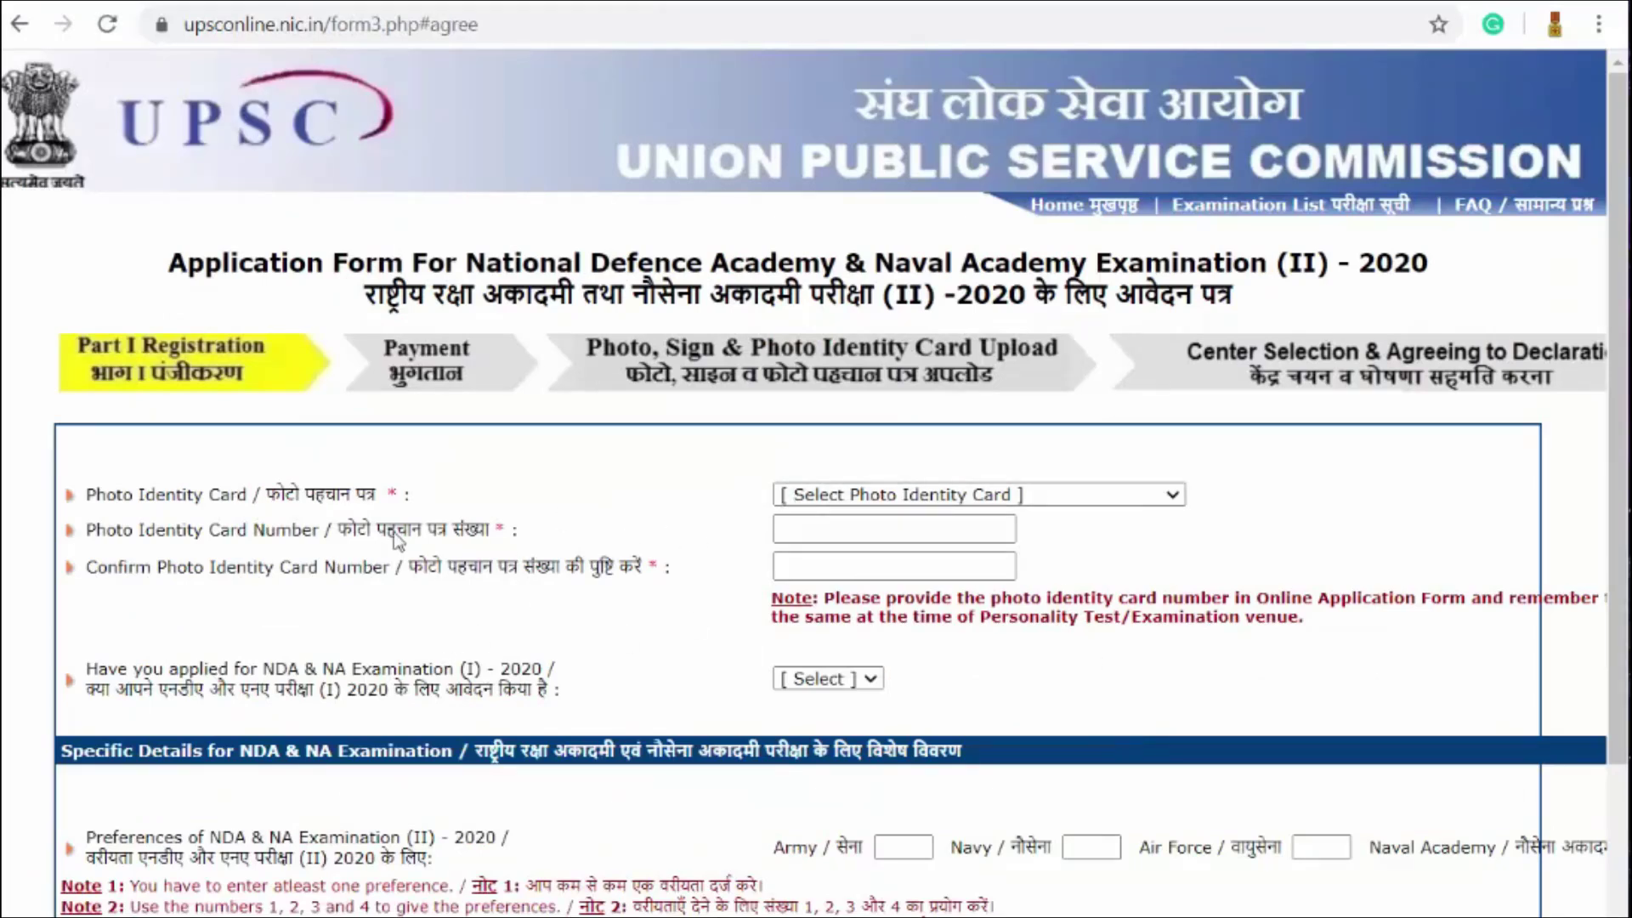
# Step: Choose Aadhaar Card / VID as the photo ID, then enter and confirm its number
pyautogui.click(1052, 496)
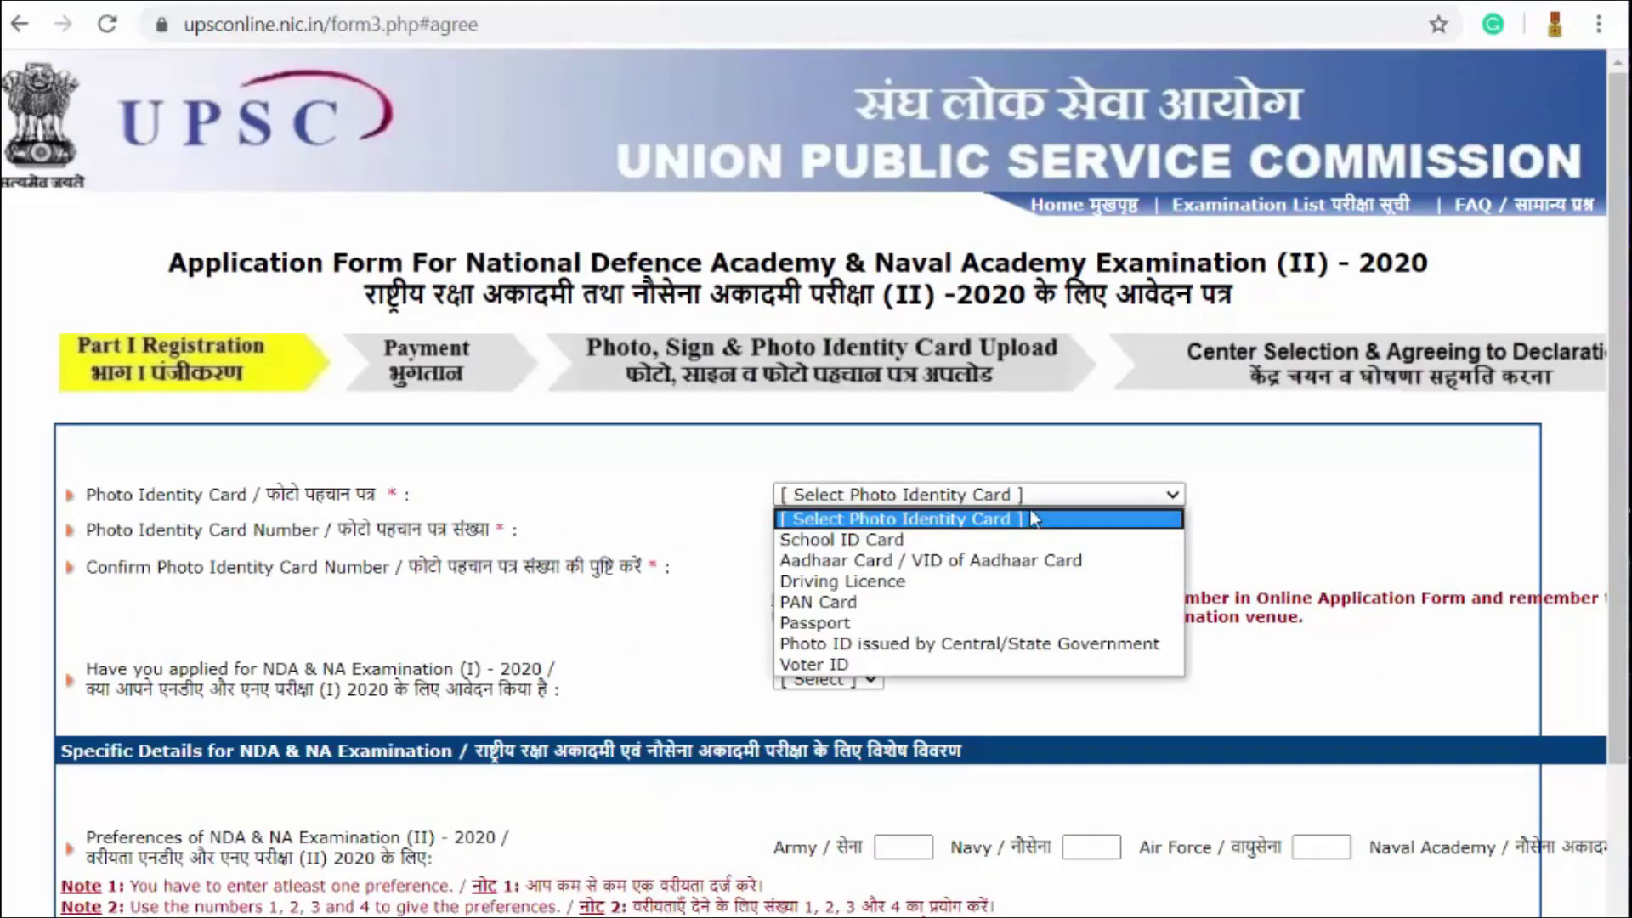
pyautogui.click(986, 561)
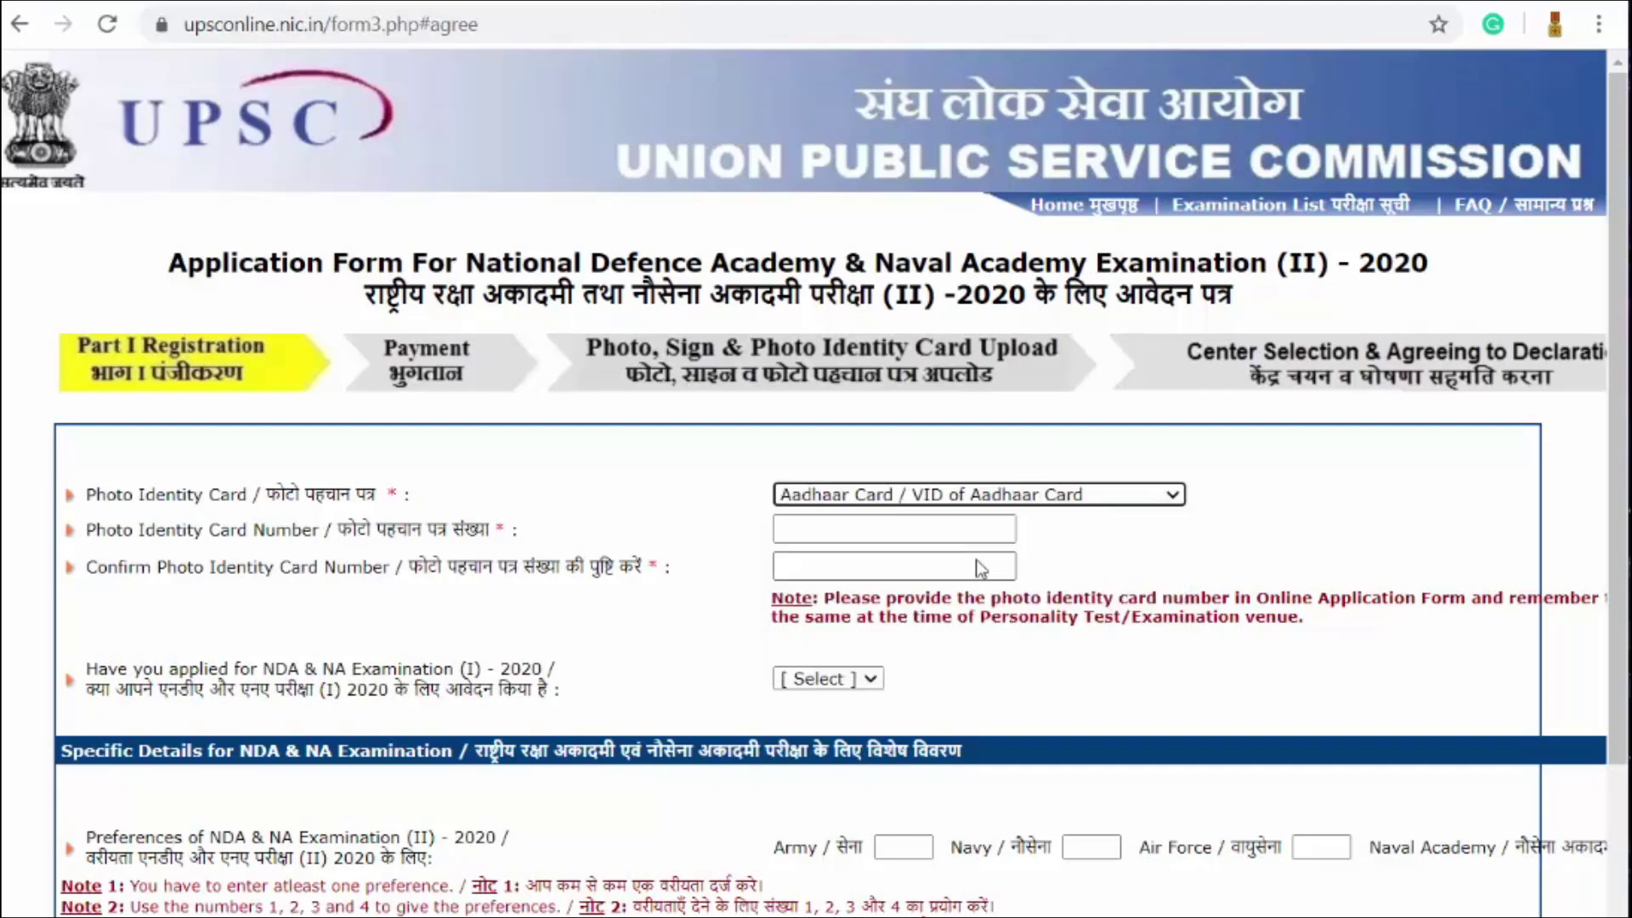
pyautogui.click(778, 529)
pyautogui.write('12345678')
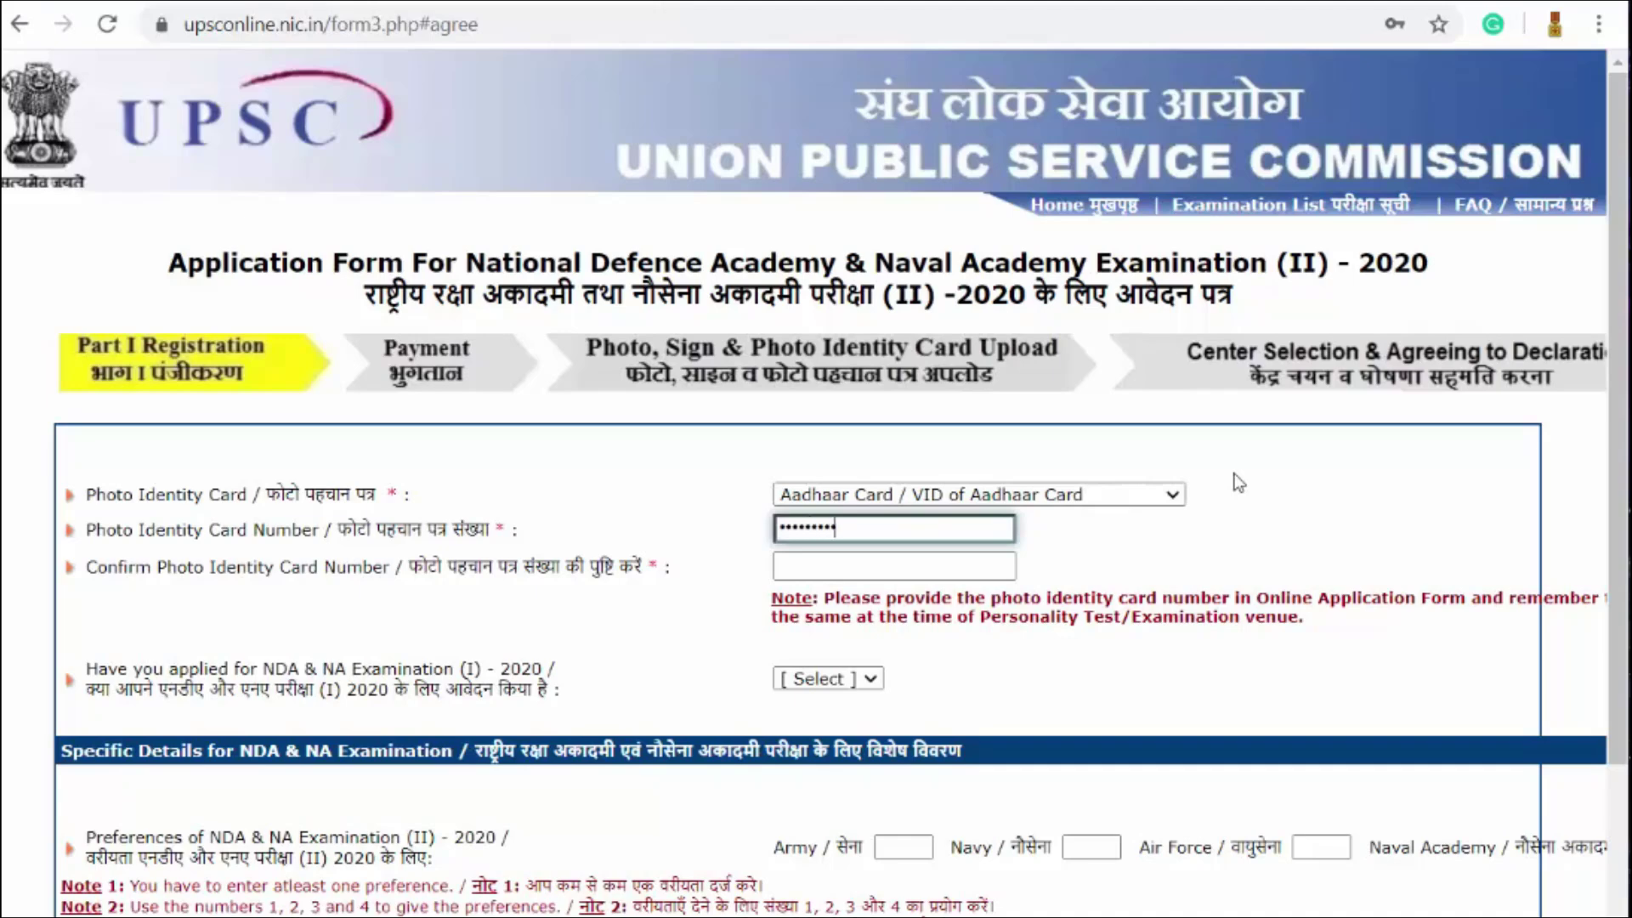
pyautogui.write('90')
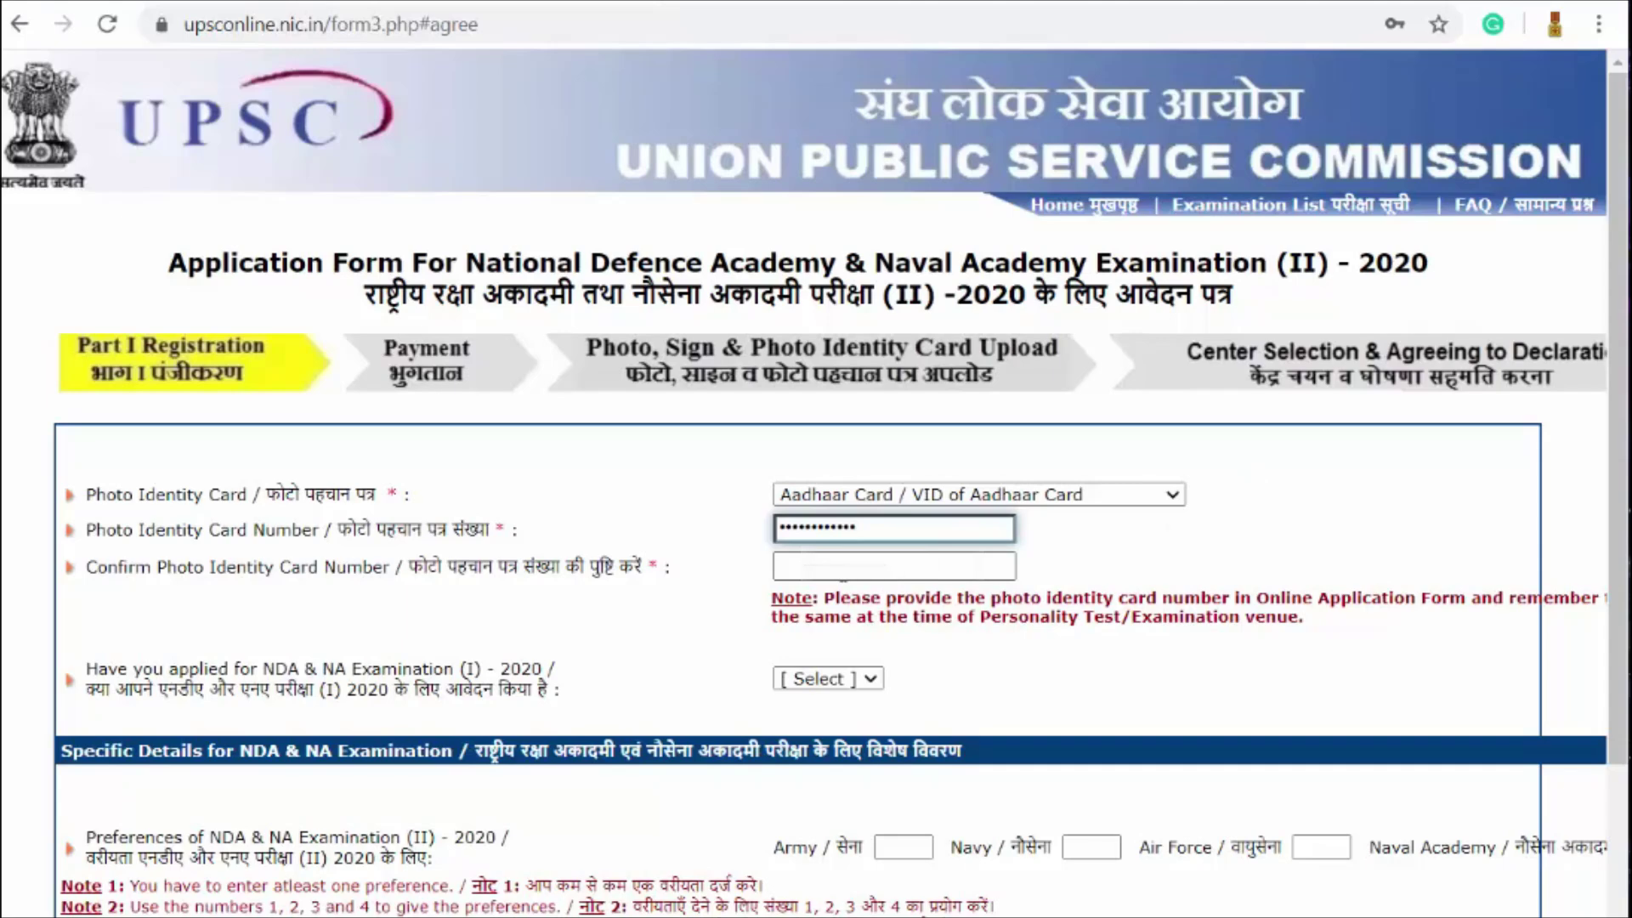
pyautogui.click(821, 569)
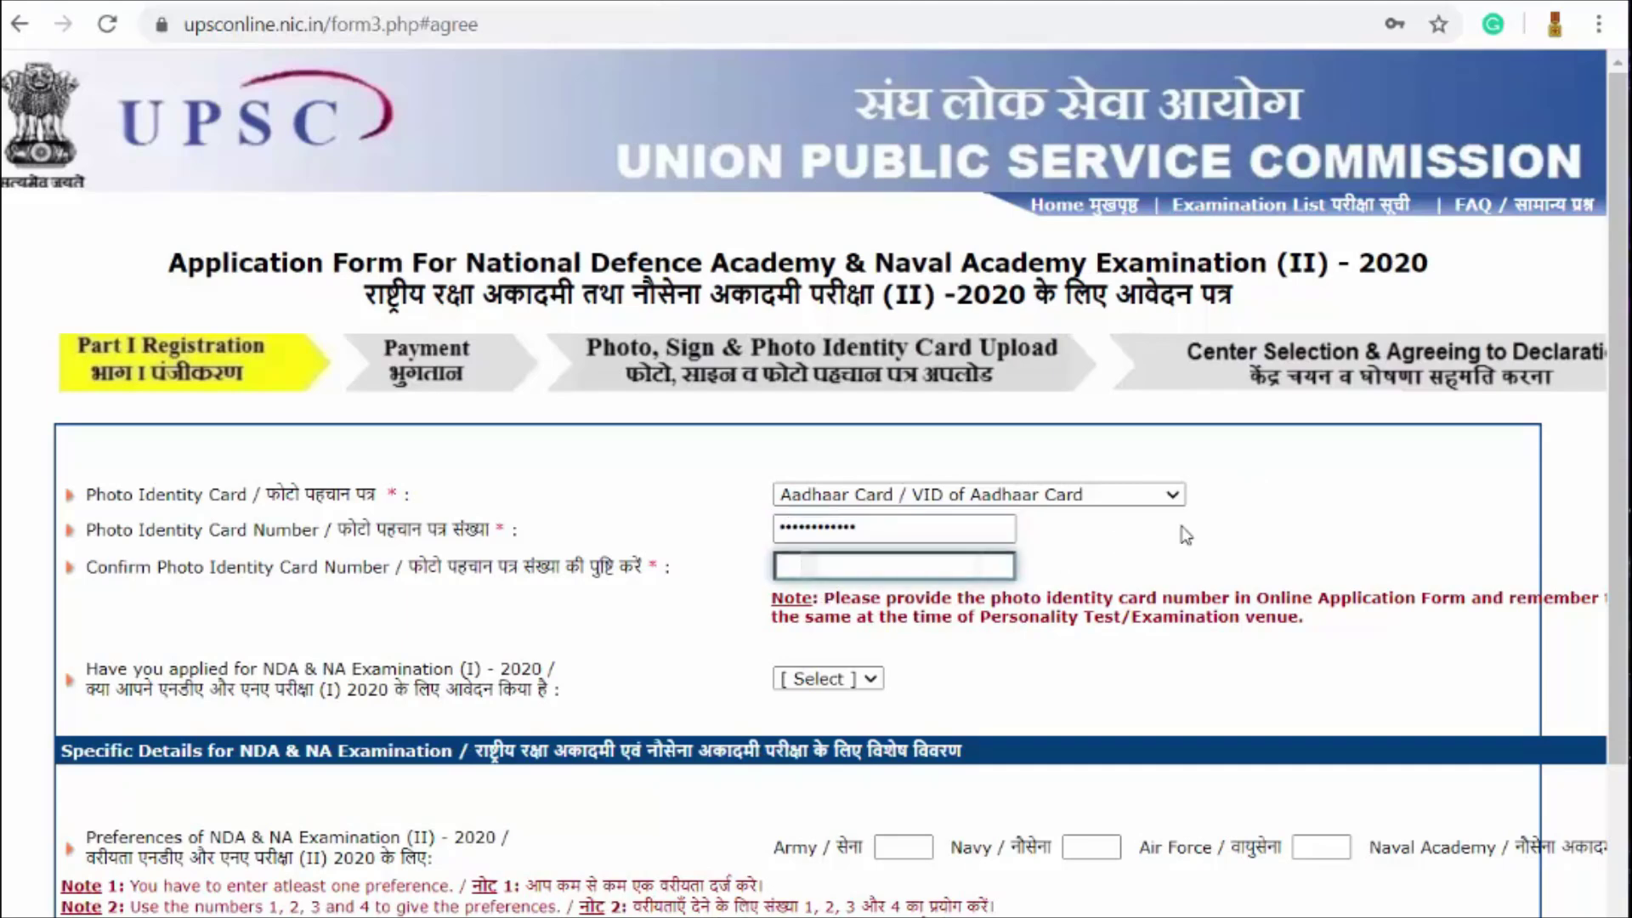
pyautogui.write('80')
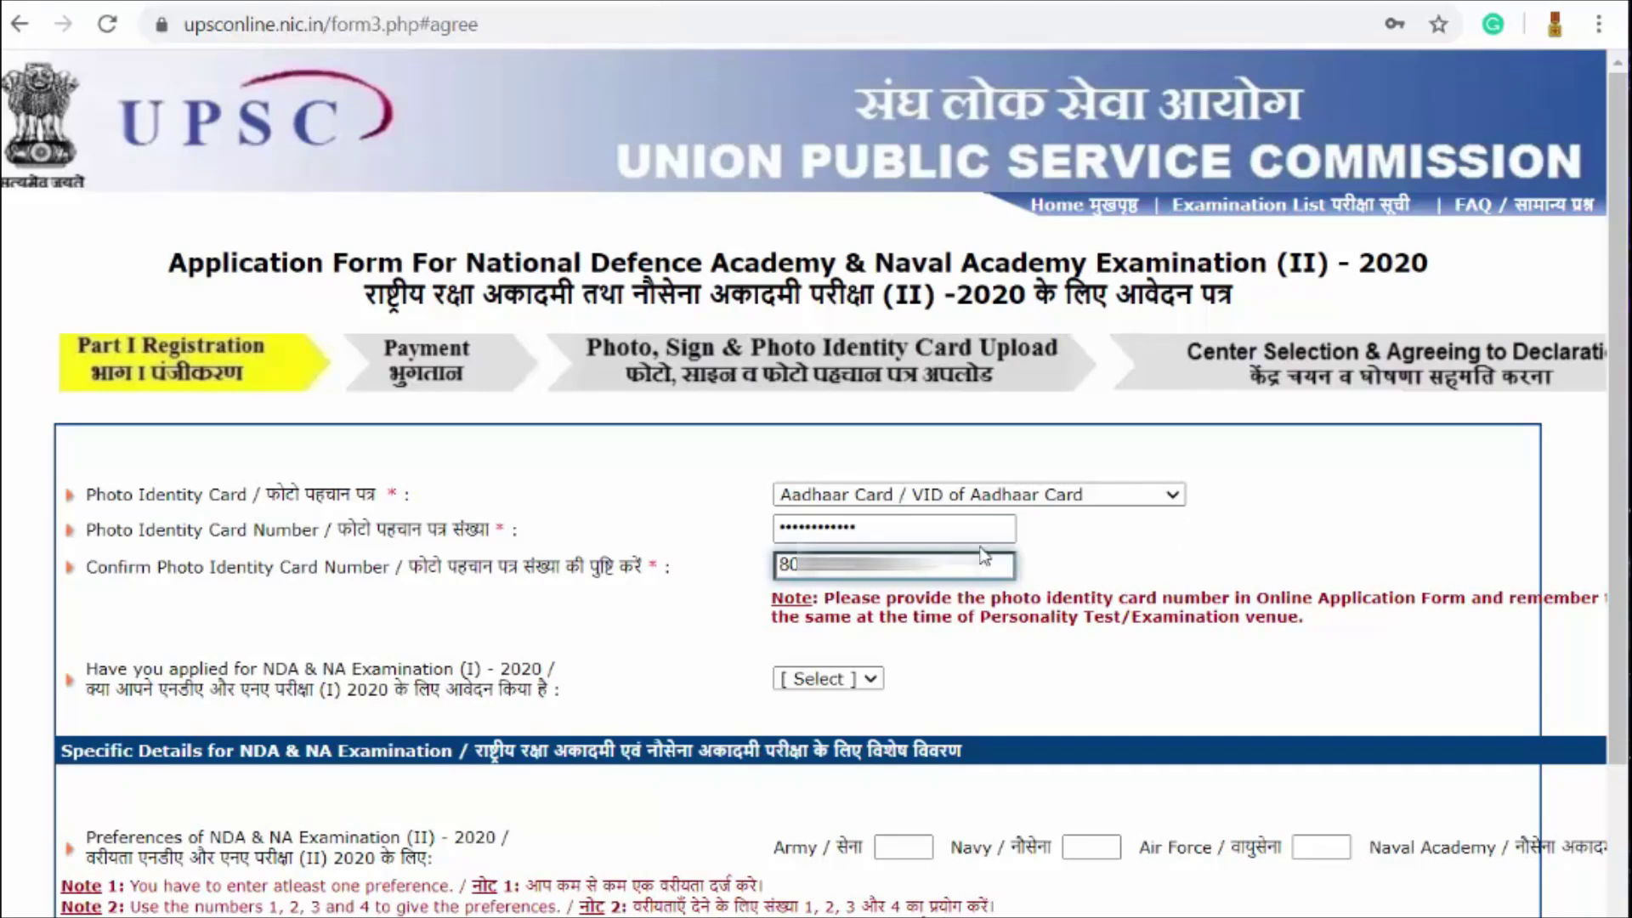
pyautogui.scroll(-2, 1086, 529)
pyautogui.scroll(-3, 1087, 529)
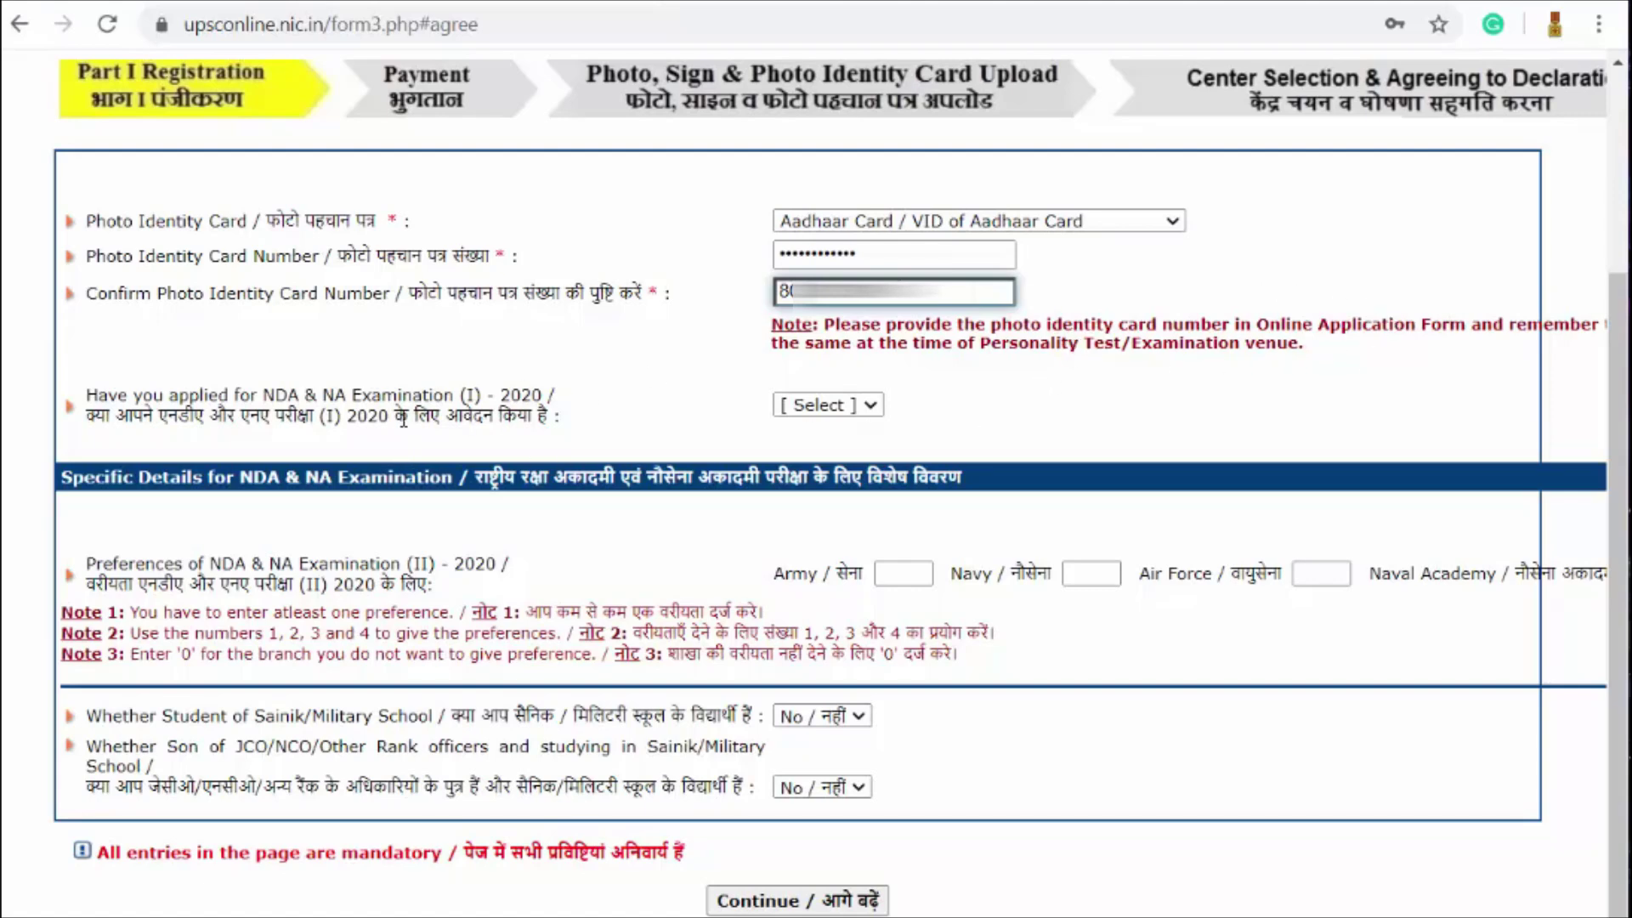
# Step: Change the NDA & NA (I) 2020 application answer from Yes to No
pyautogui.click(845, 412)
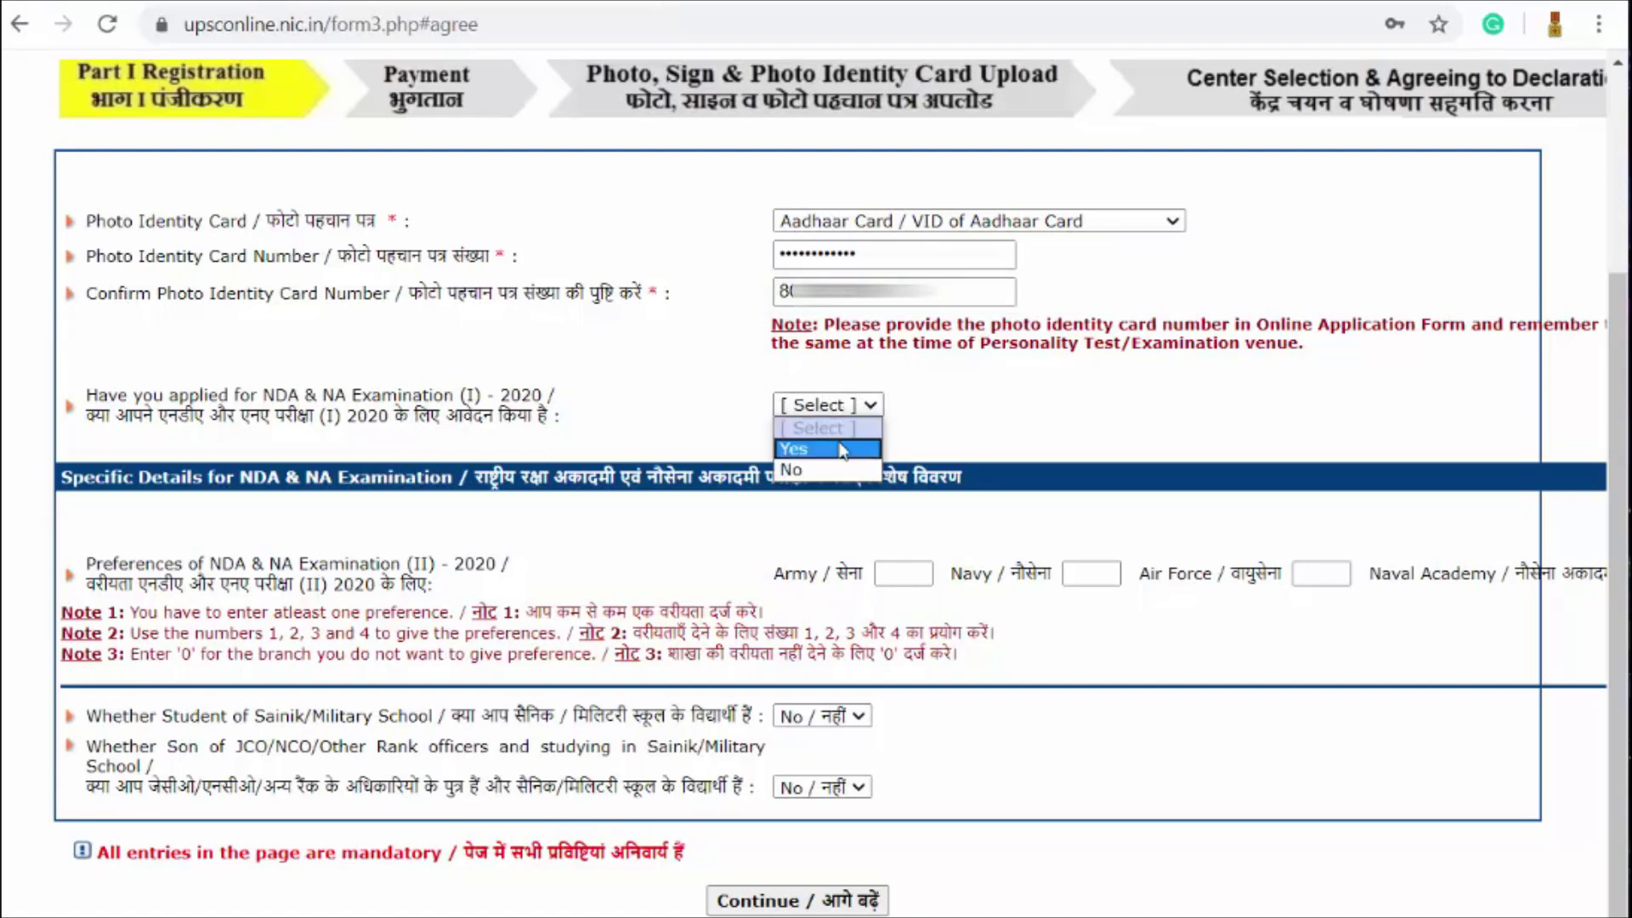
pyautogui.click(842, 449)
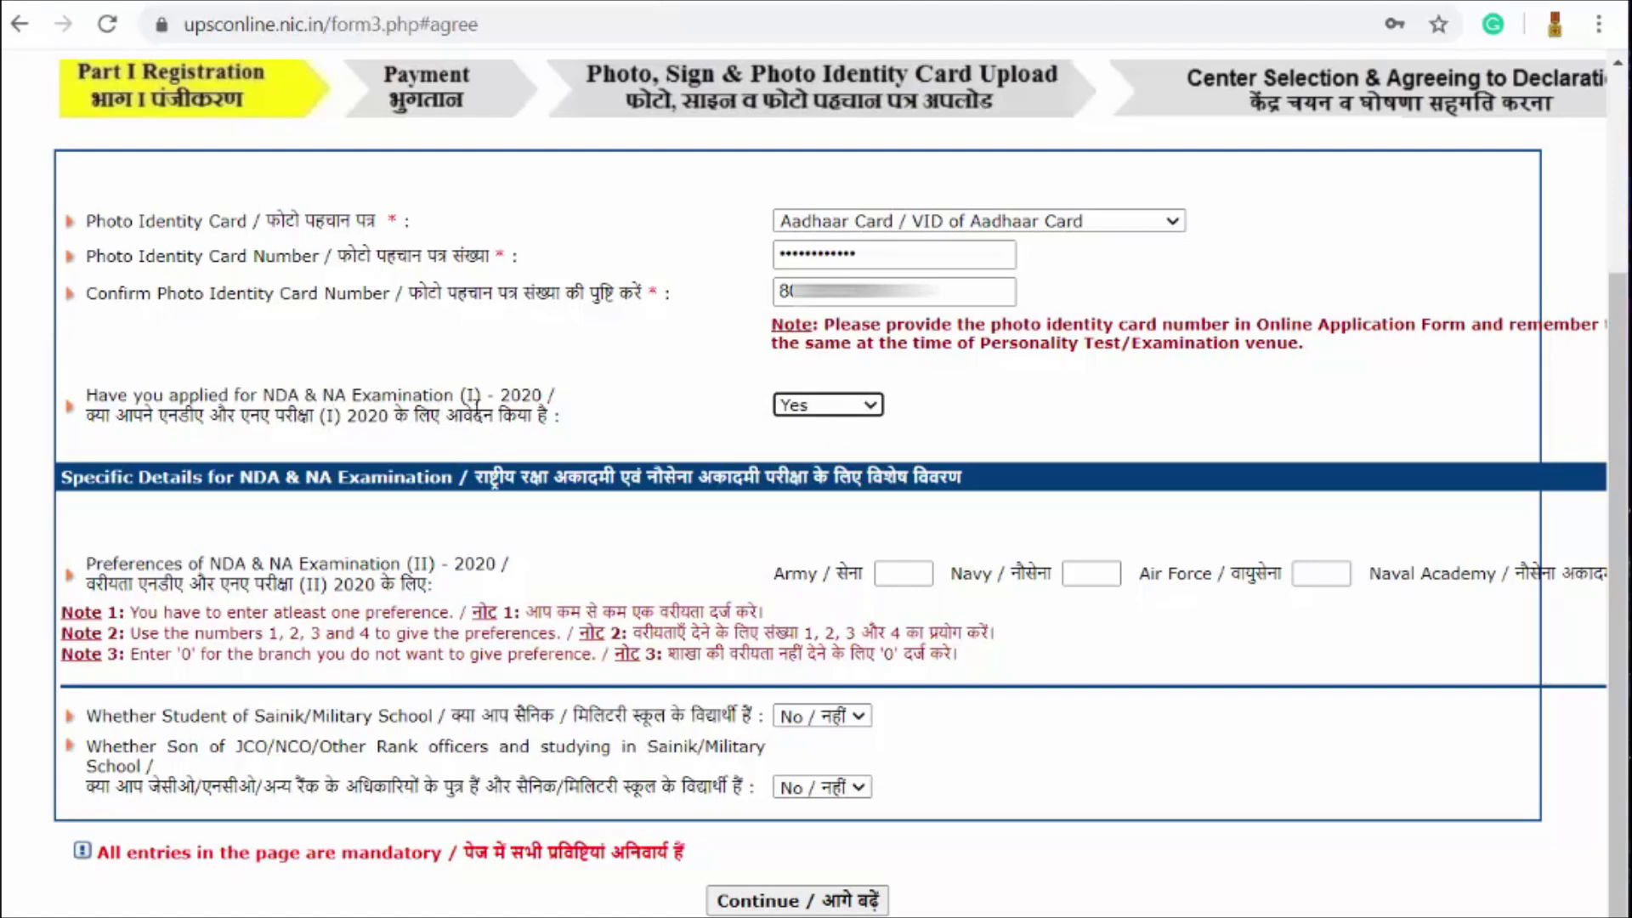
pyautogui.click(814, 408)
pyautogui.click(824, 450)
pyautogui.click(843, 408)
pyautogui.click(828, 470)
pyautogui.hscroll(2, 806, 488)
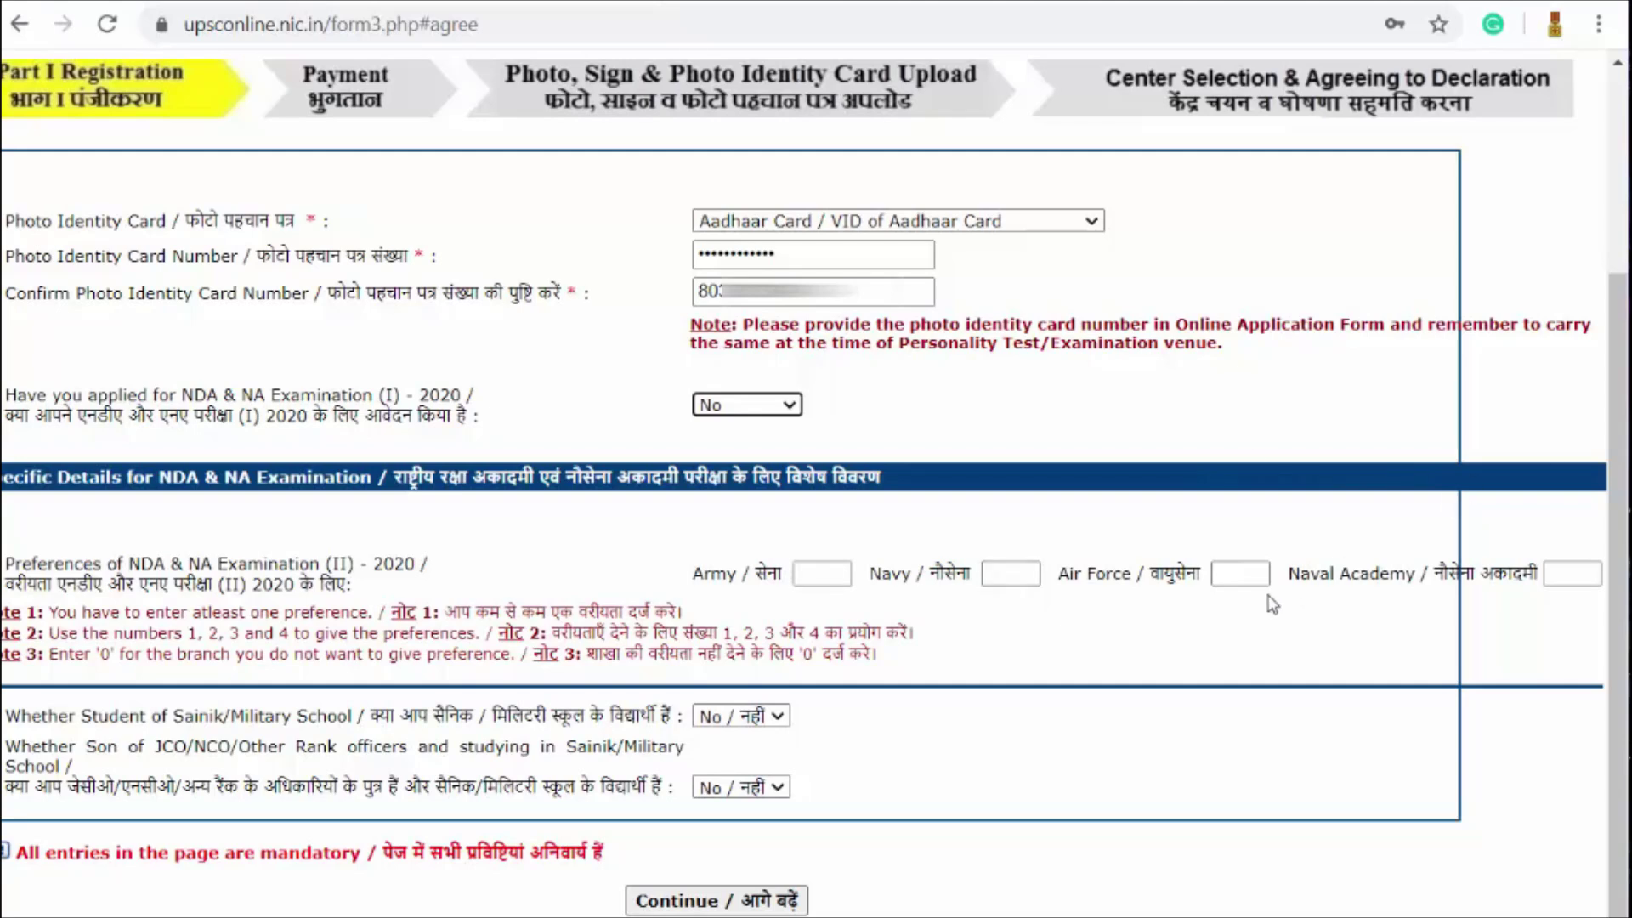
# Step: Enter preferences: Air Force 1, Army 2, Naval Academy 3, Navy 4
pyautogui.click(1249, 585)
pyautogui.write('1')
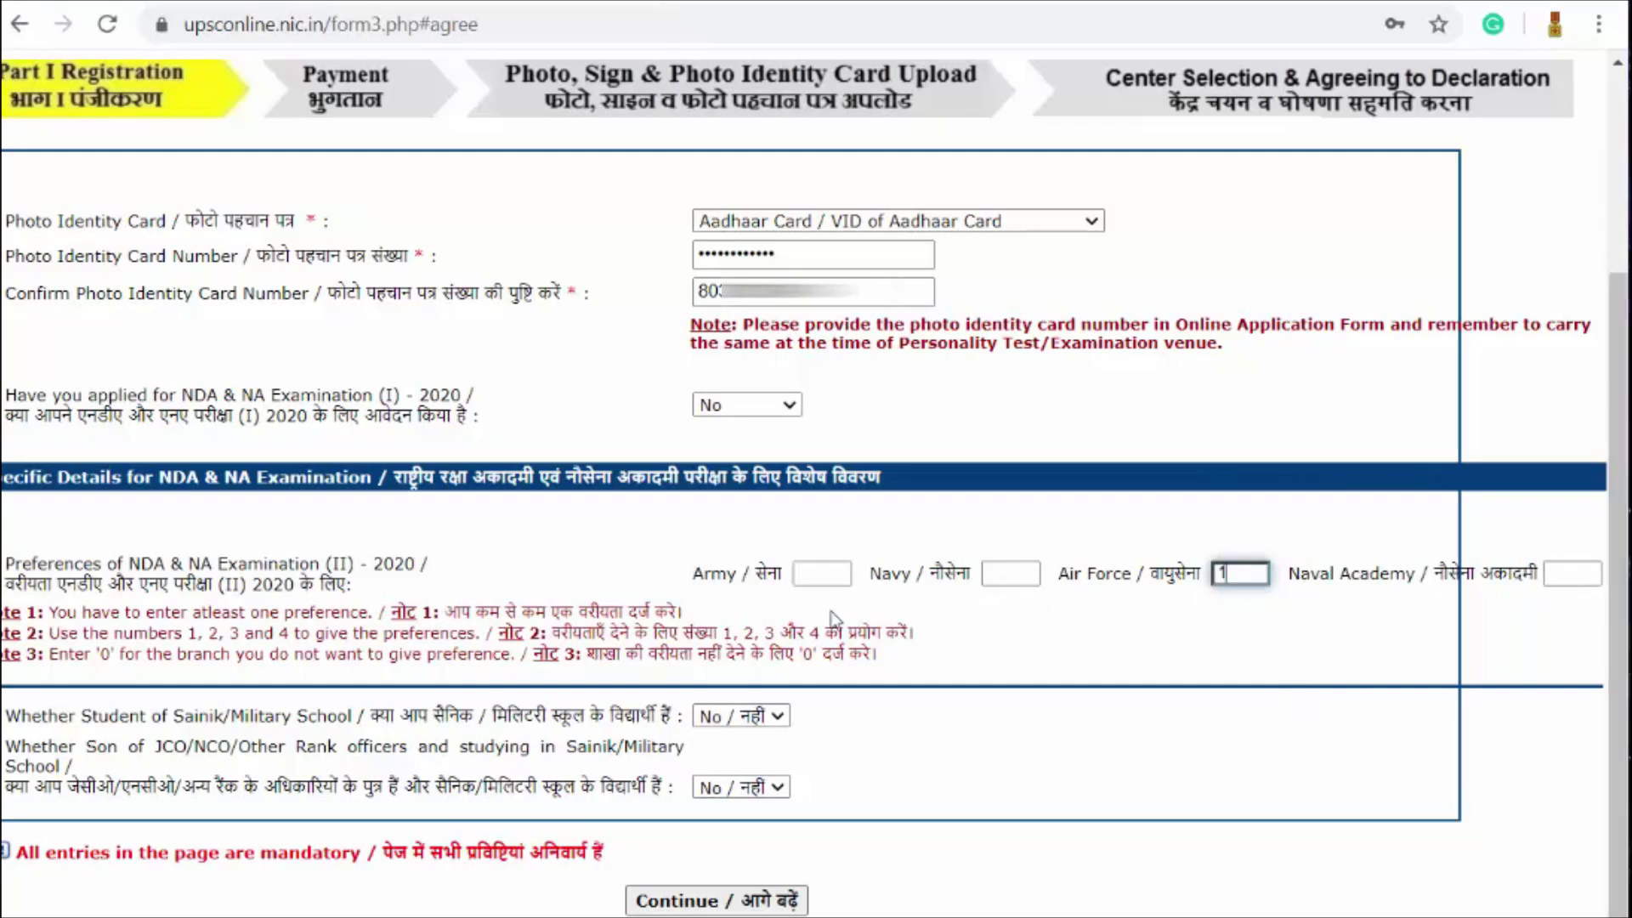
pyautogui.click(809, 571)
pyautogui.write('2')
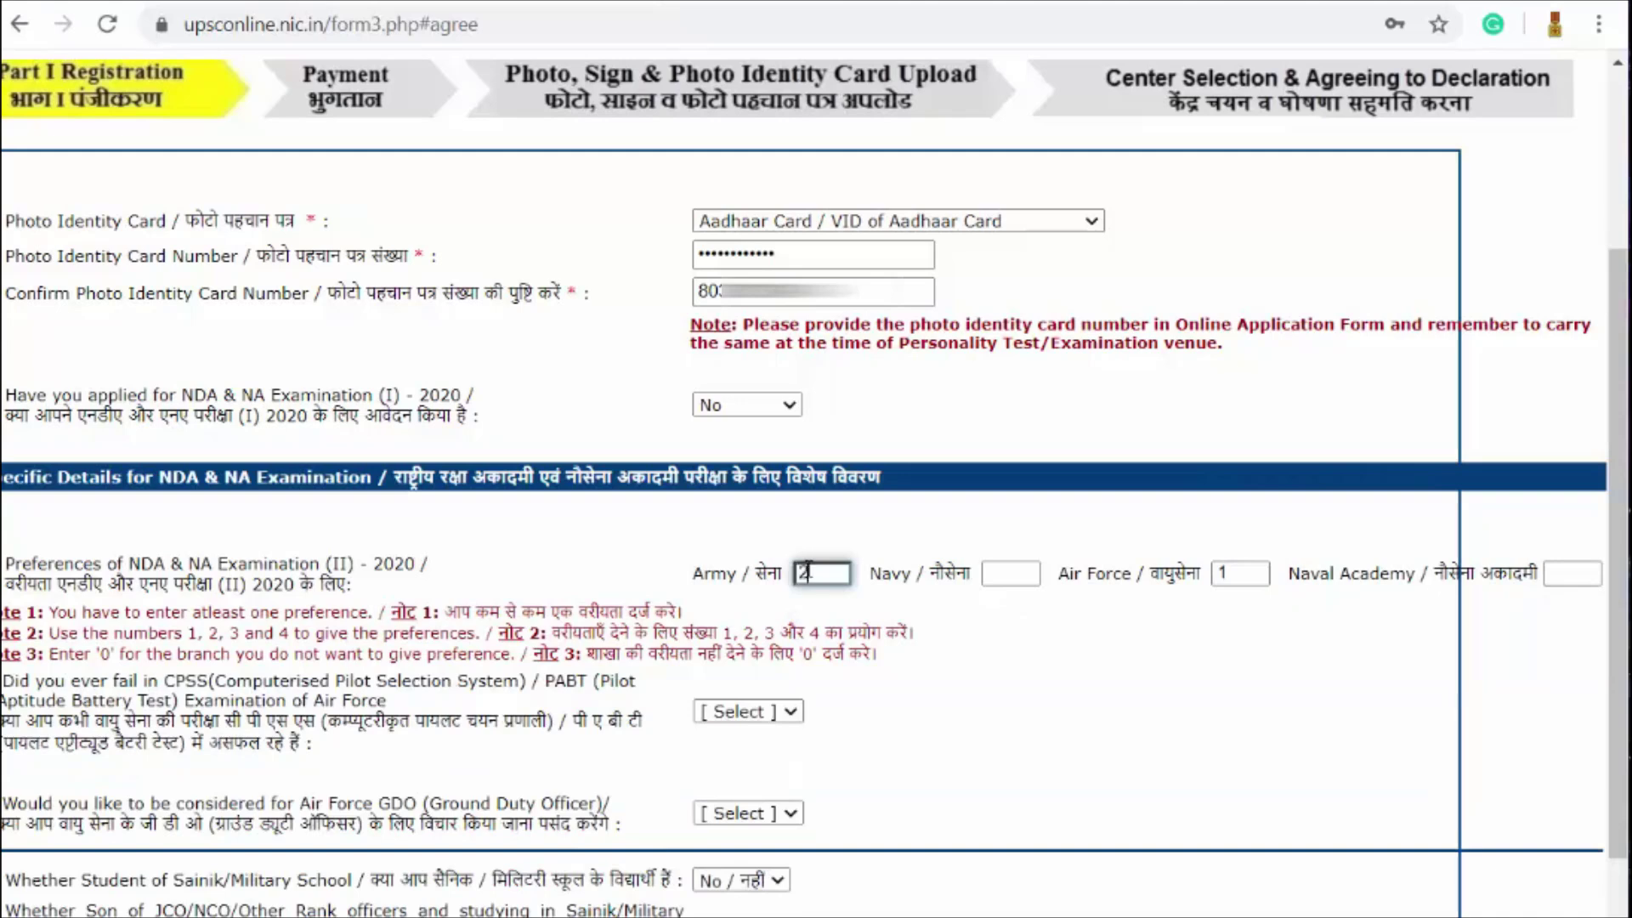
pyautogui.click(1552, 571)
pyautogui.write('3')
pyautogui.click(998, 575)
pyautogui.write('4')
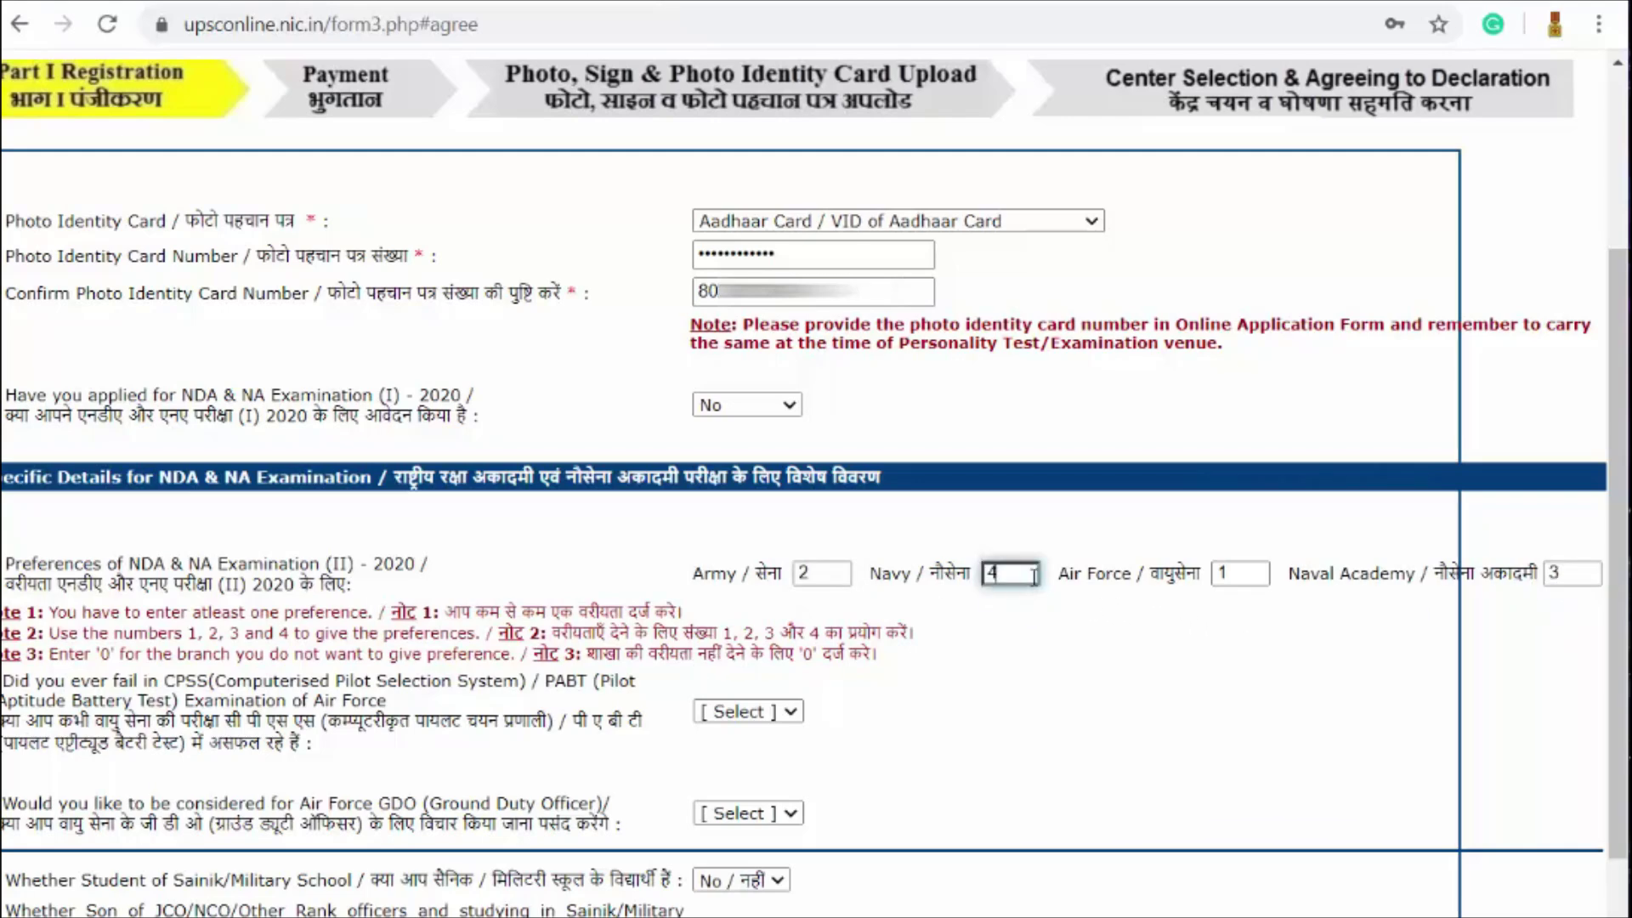
pyautogui.scroll(-2, 1025, 575)
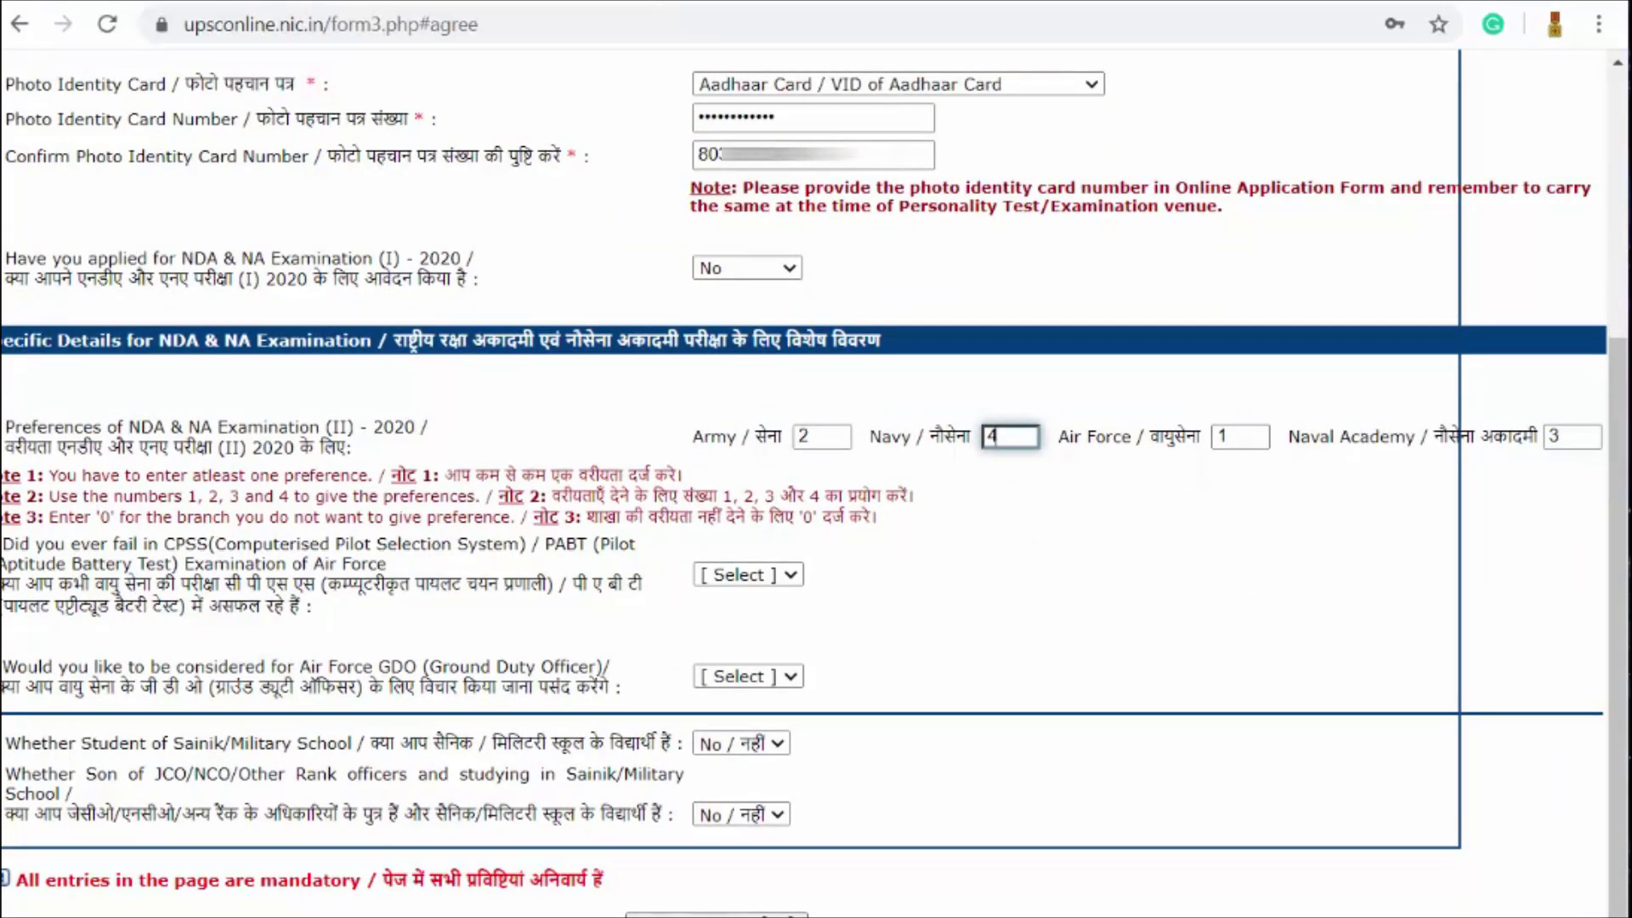
pyautogui.hscroll(-2, 1163, 599)
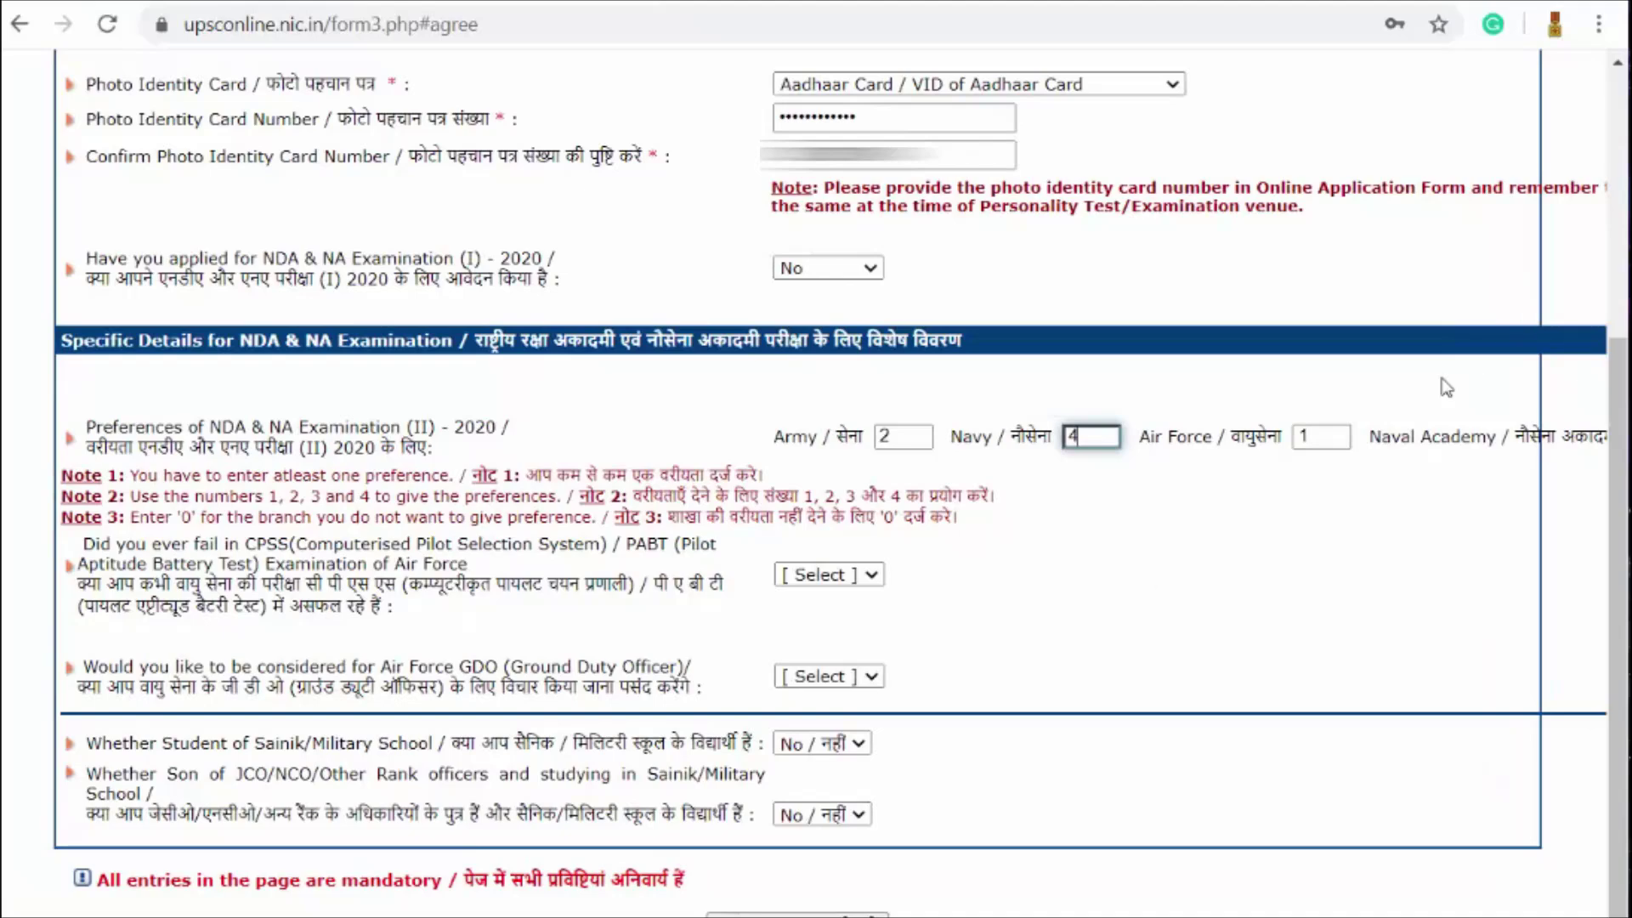
pyautogui.hscroll(2, 1326, 850)
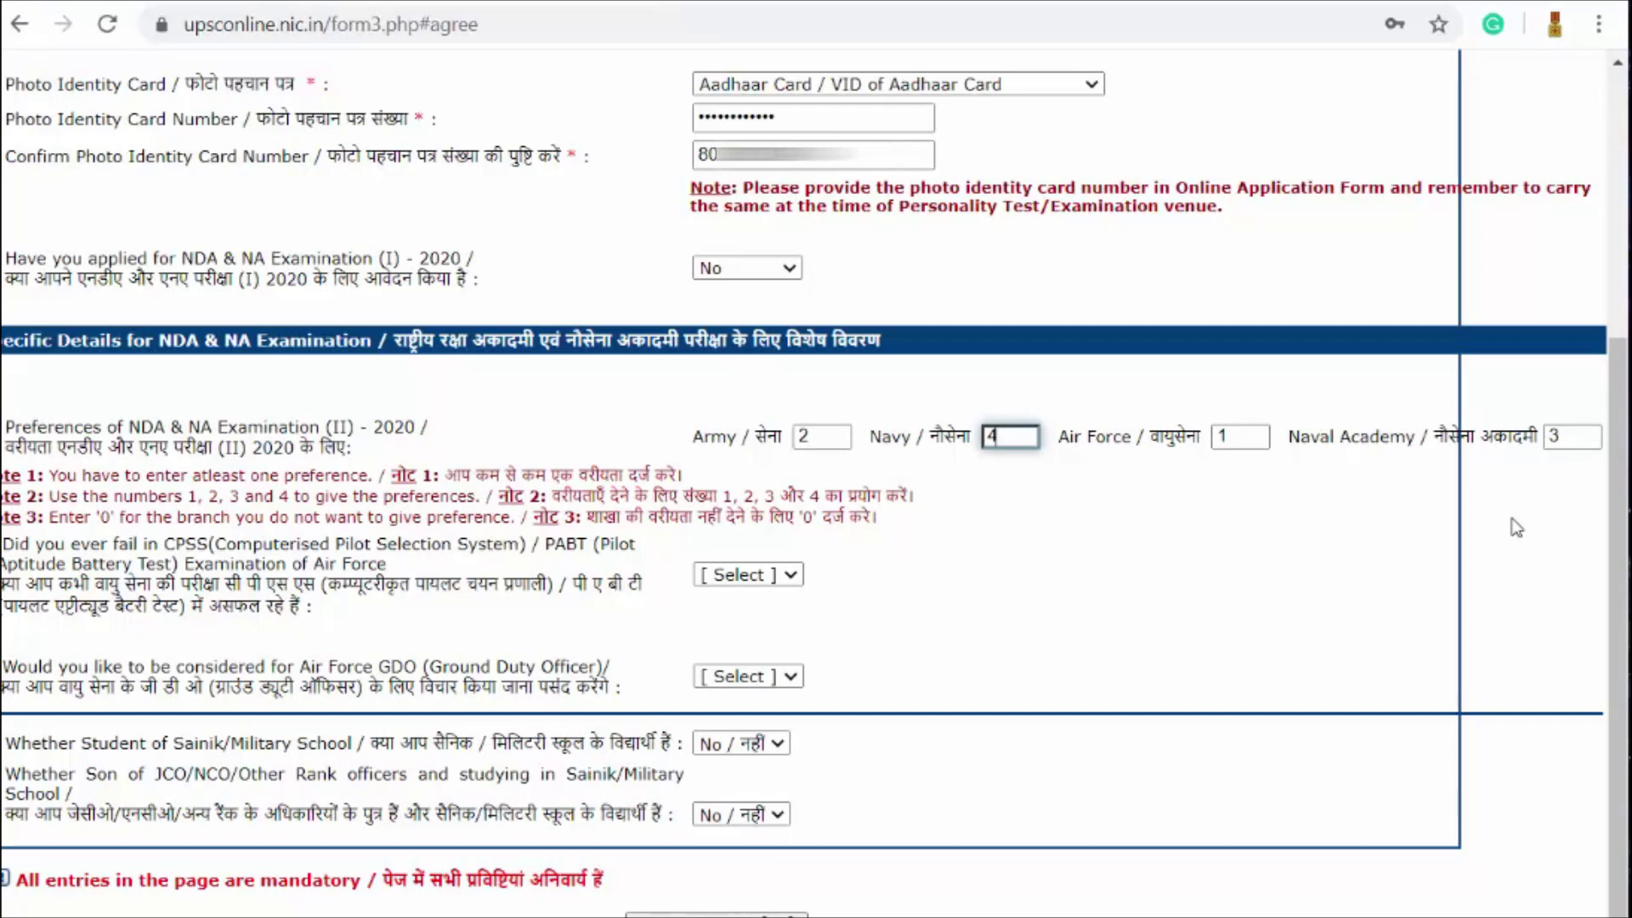
pyautogui.hscroll(-2, 804, 483)
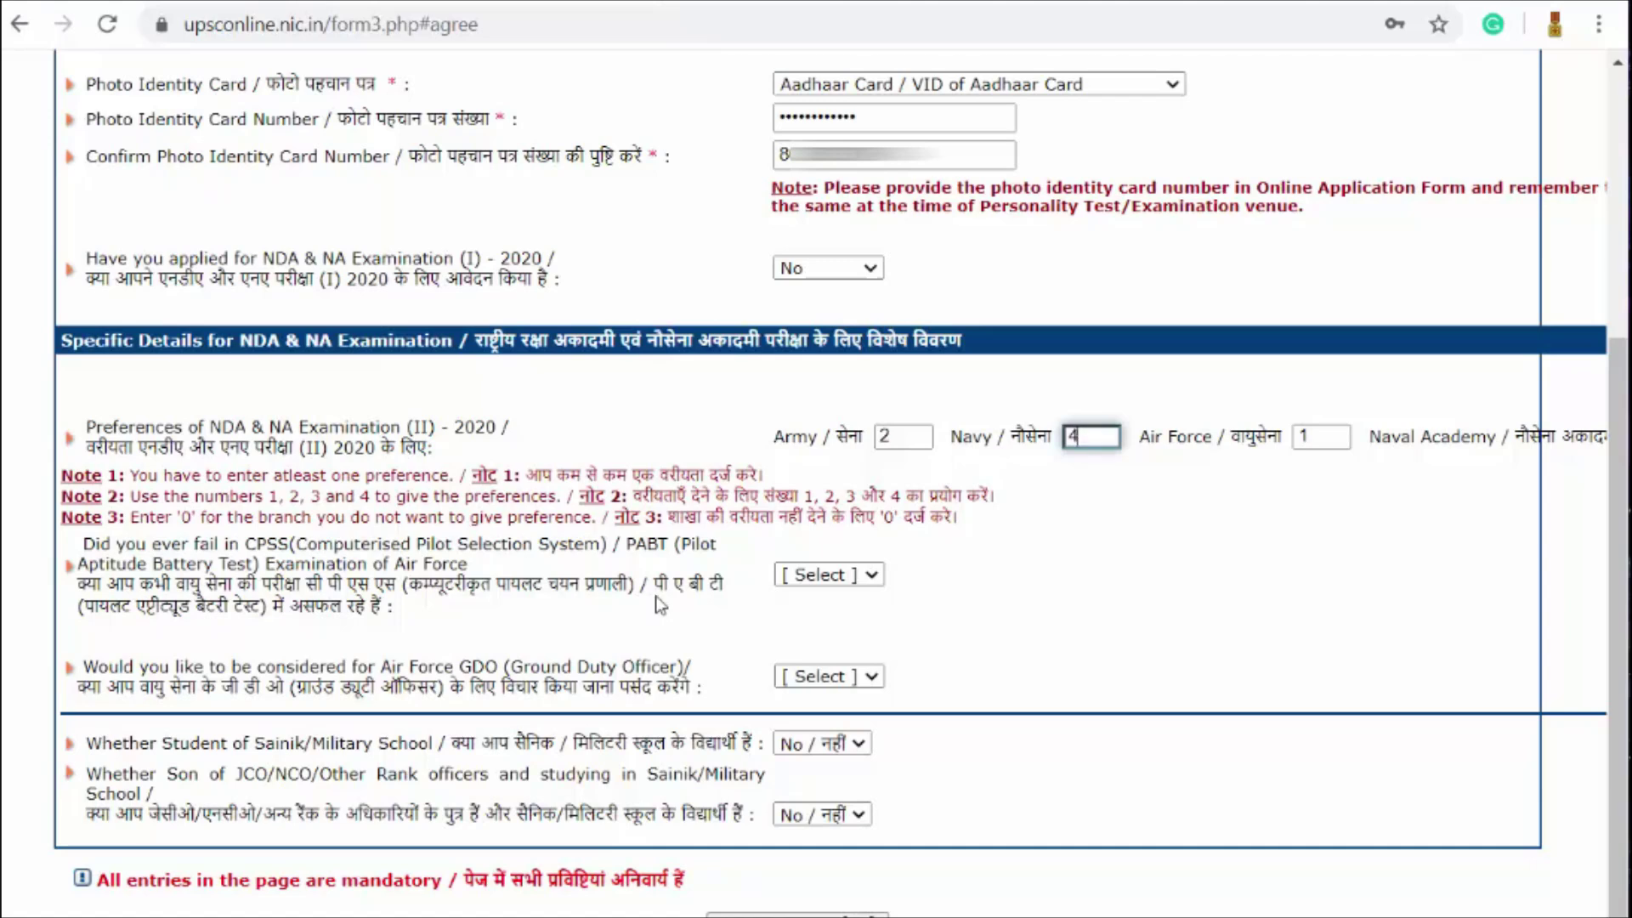
# Step: Answer No to CPSS/PABT failure, Yes to Air Force GDO, and keep Sainik School at No
pyautogui.click(837, 577)
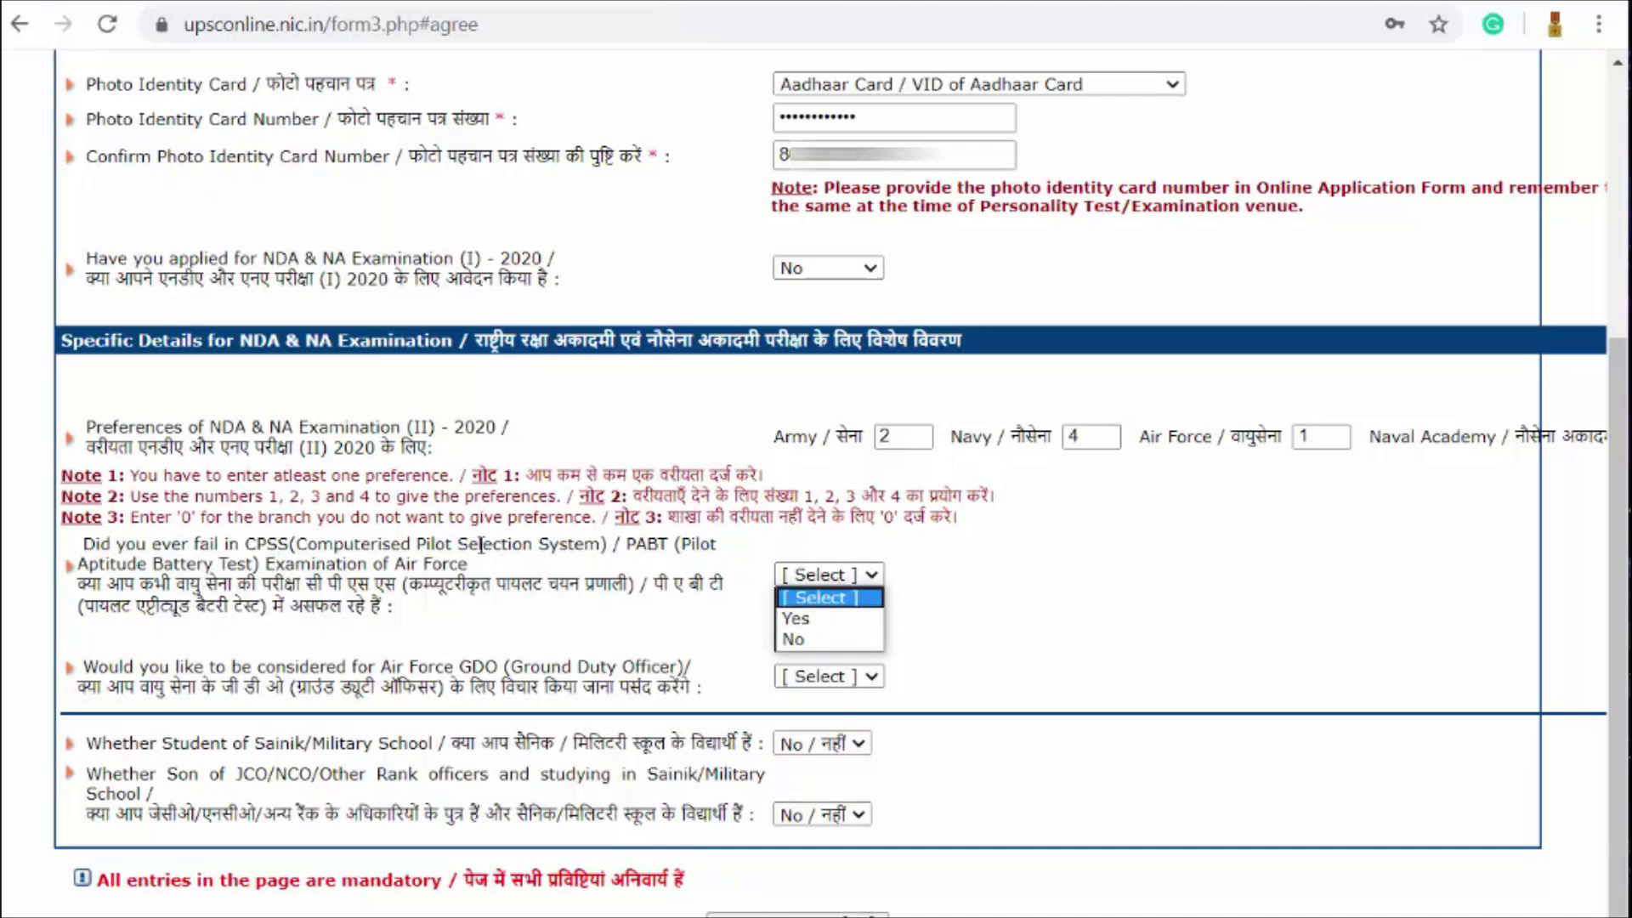
pyautogui.click(845, 634)
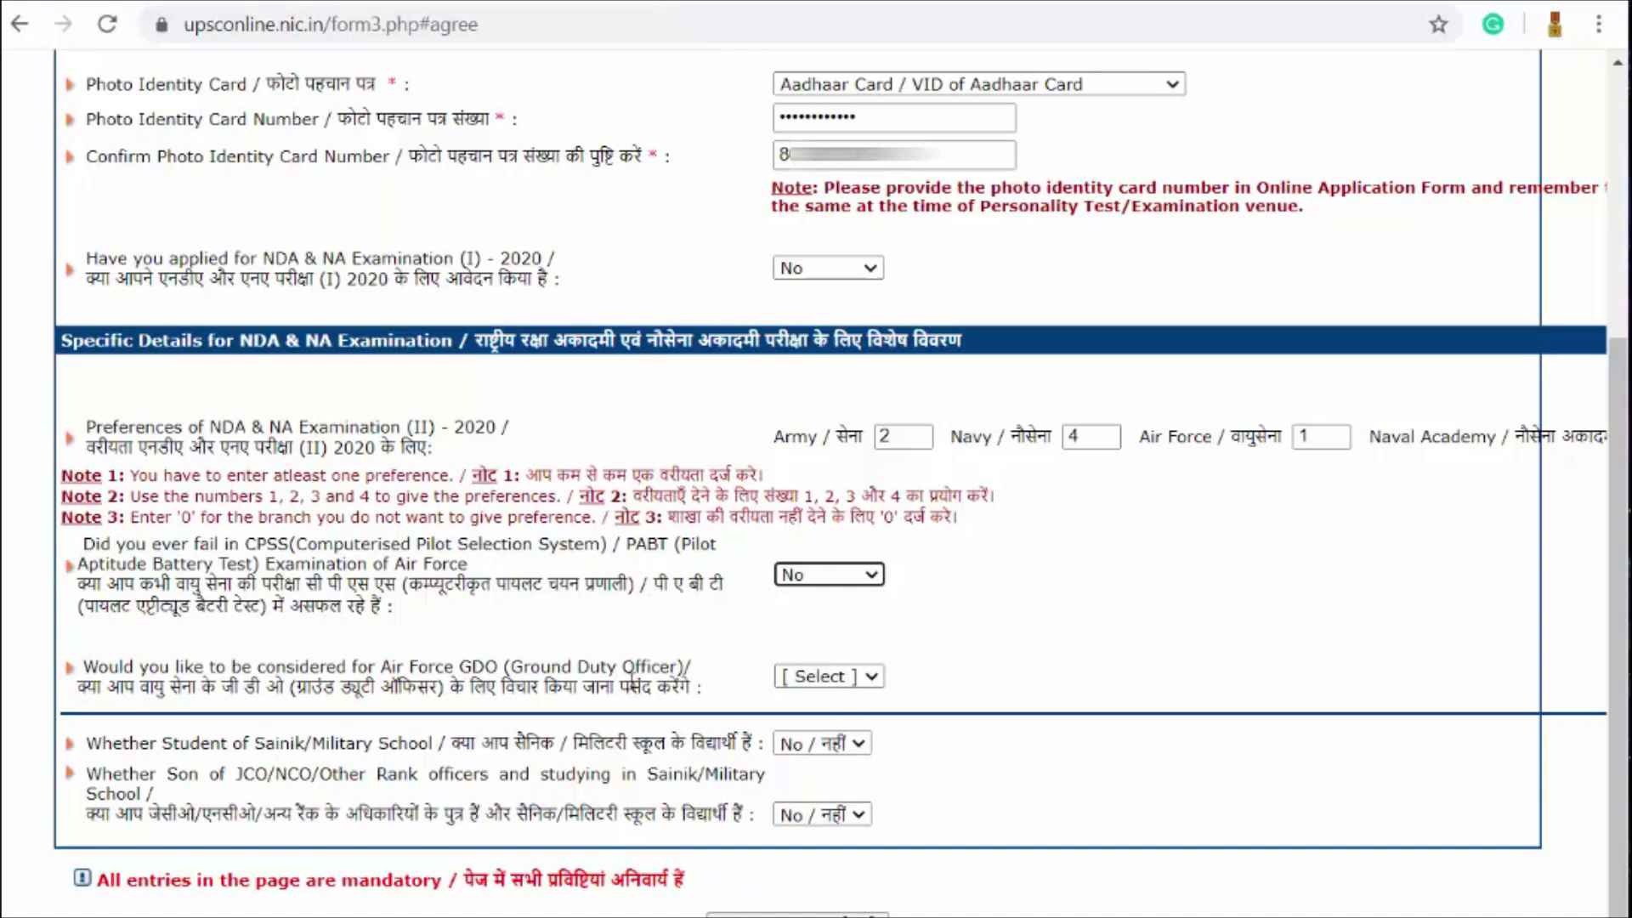
pyautogui.click(879, 676)
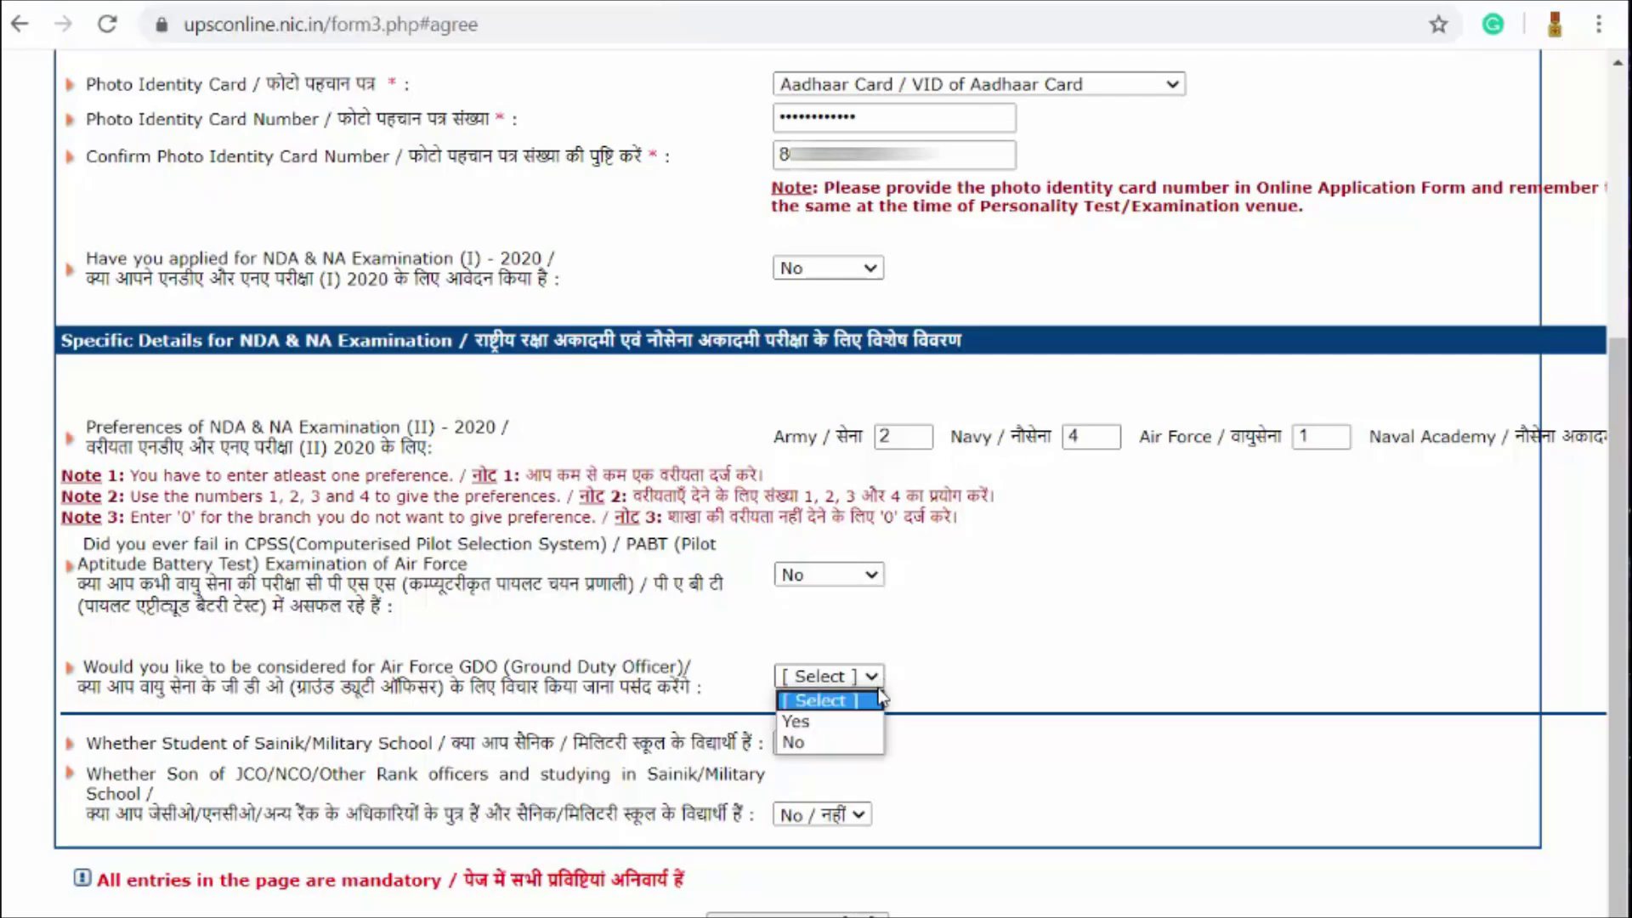
pyautogui.click(854, 722)
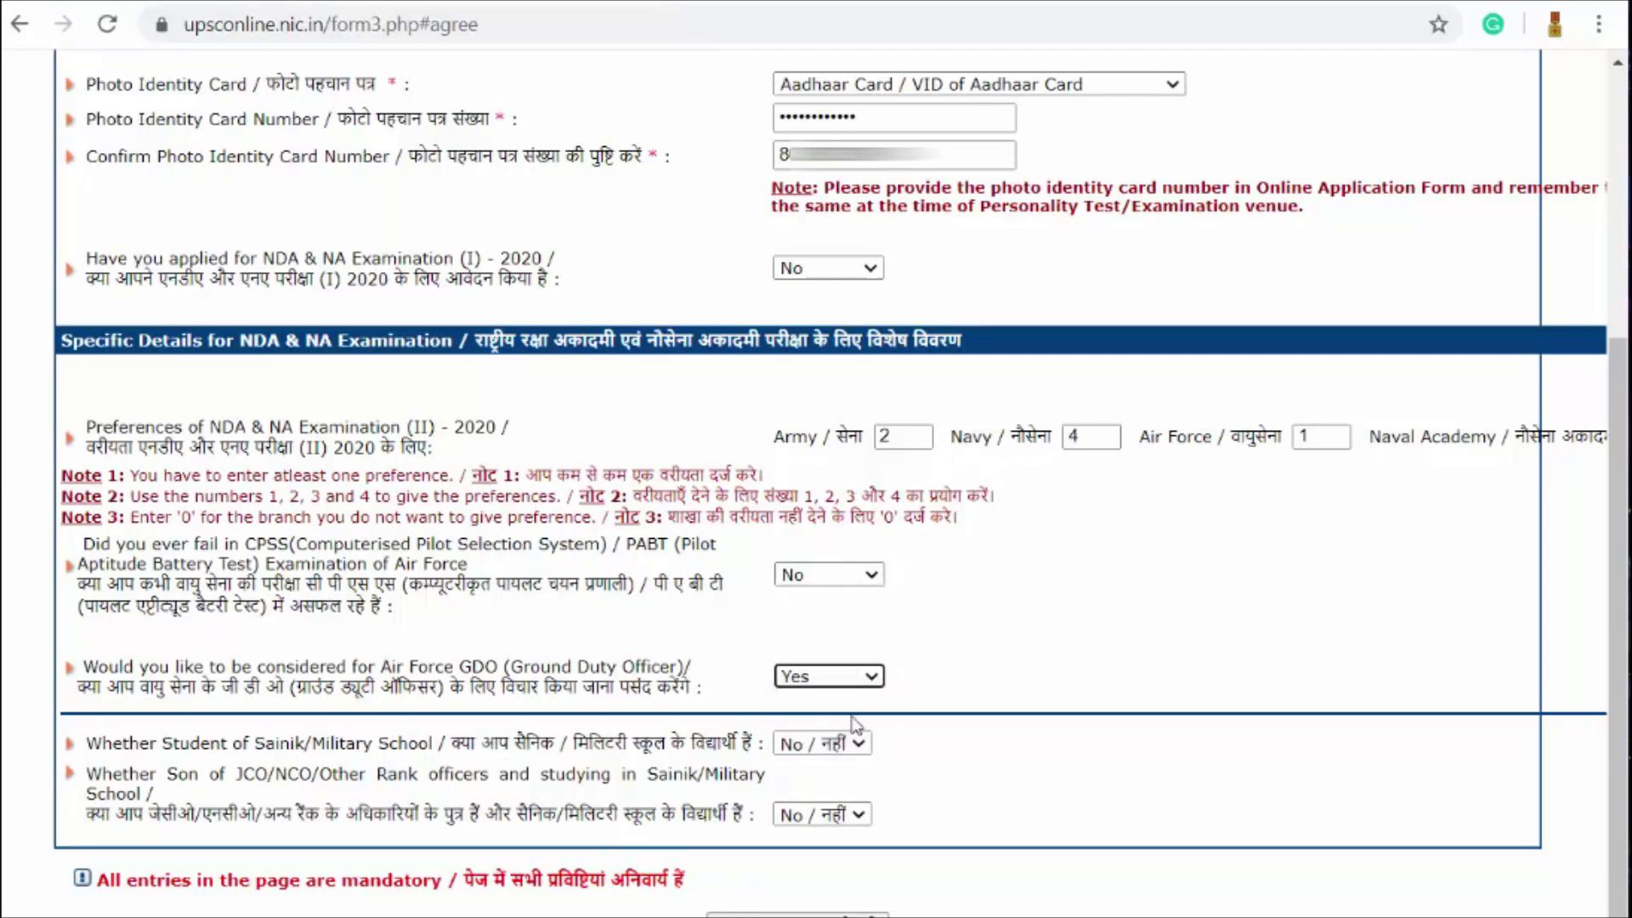
pyautogui.scroll(-1, 1028, 586)
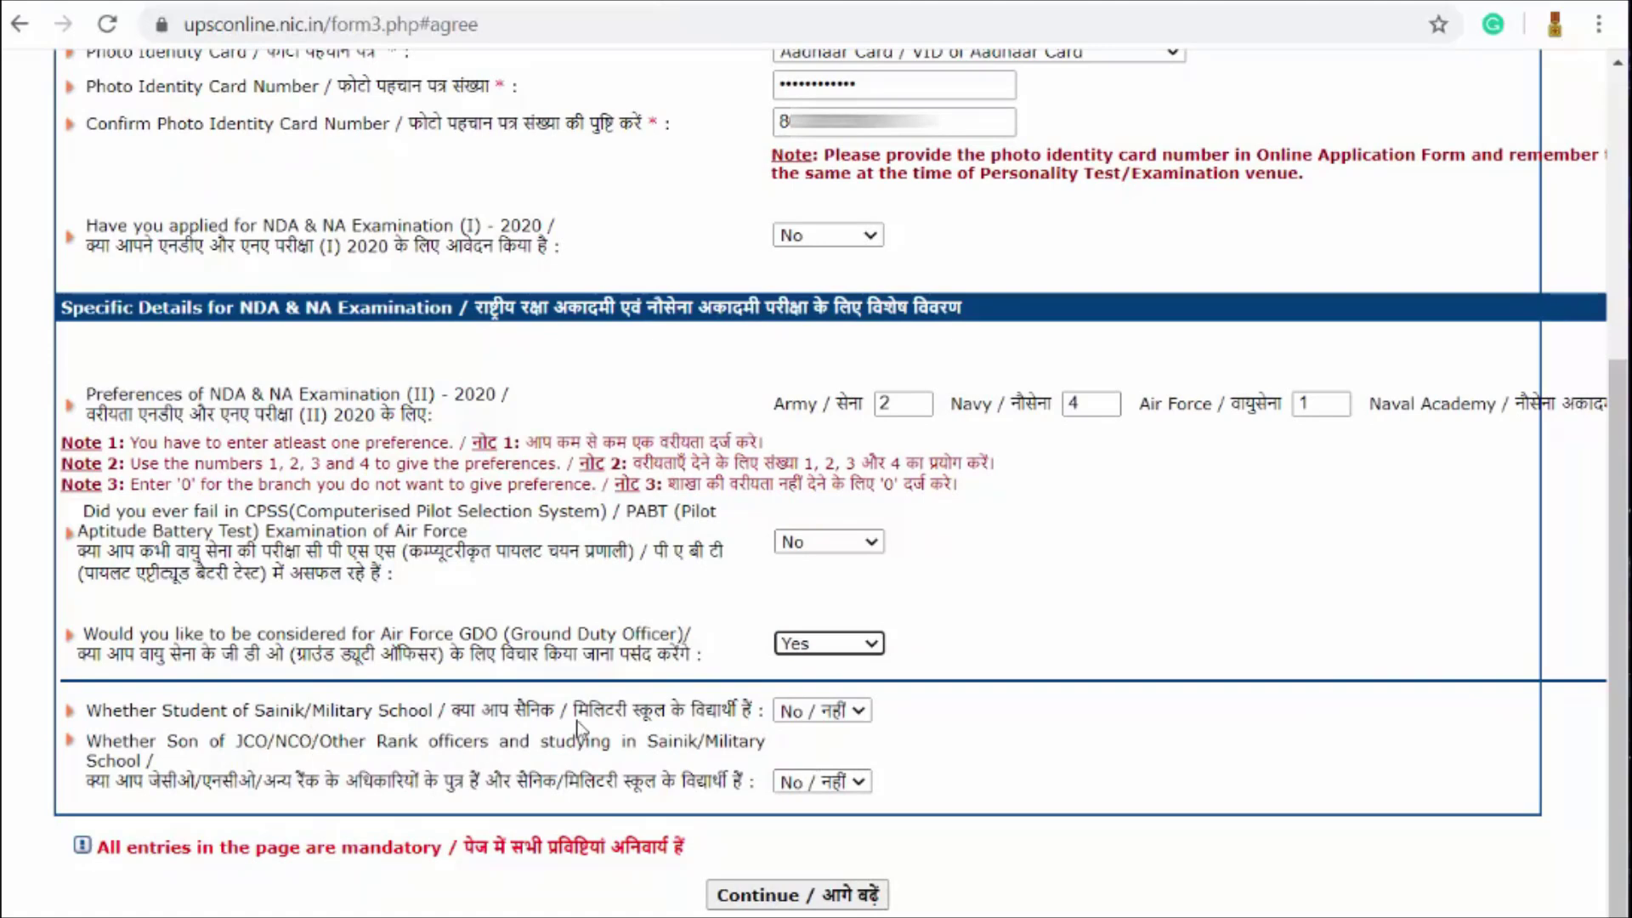
pyautogui.click(842, 713)
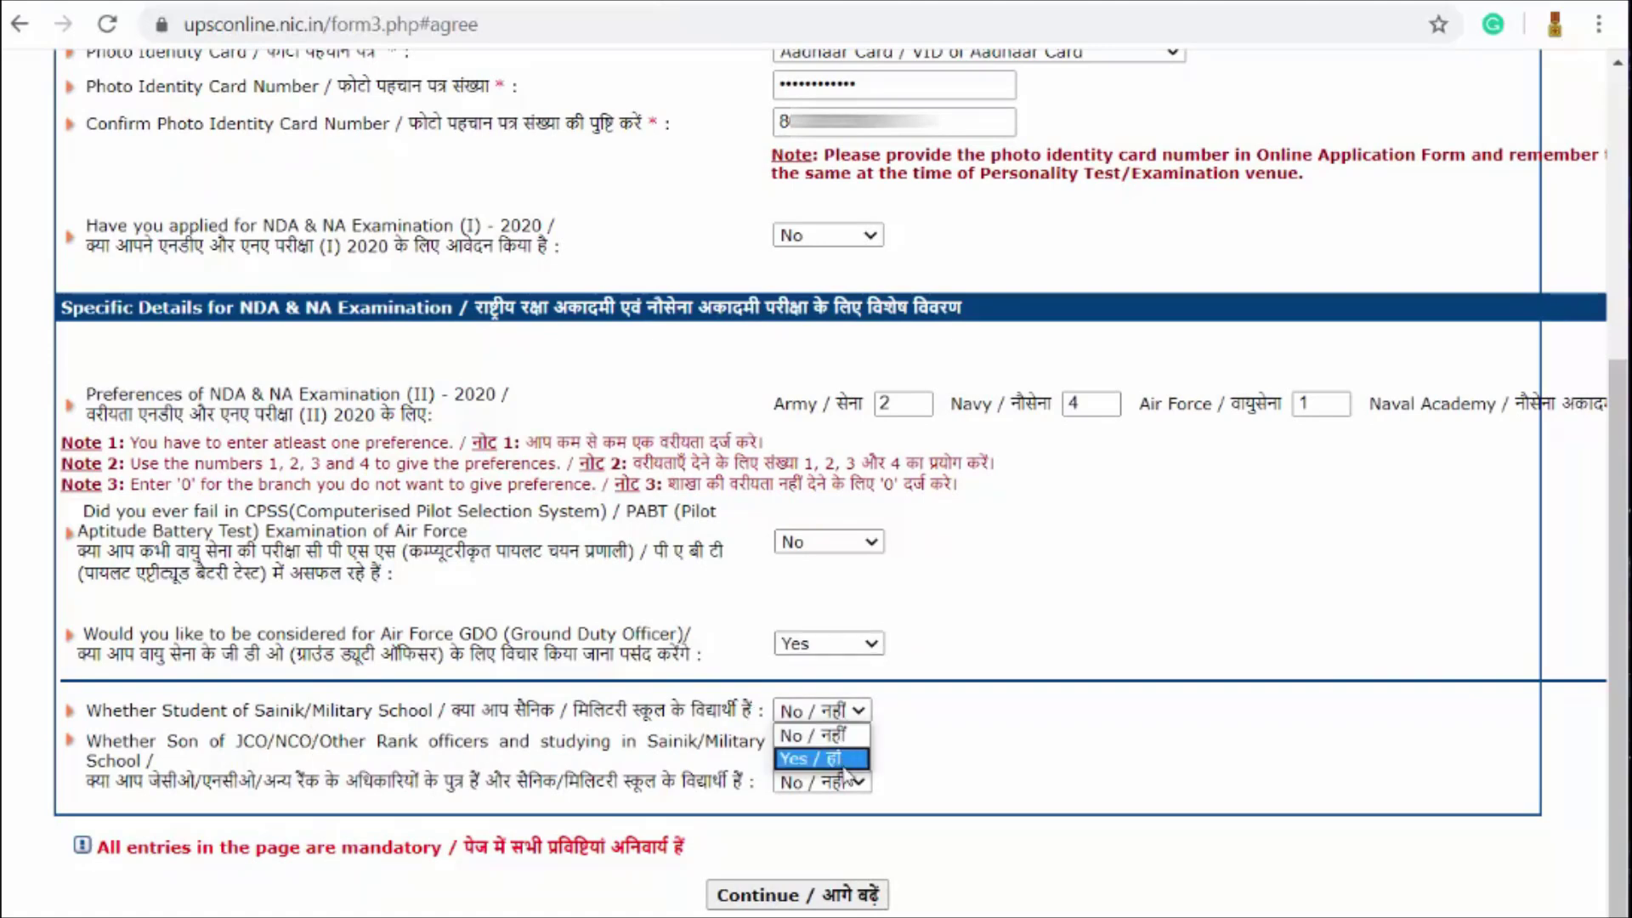
pyautogui.click(839, 746)
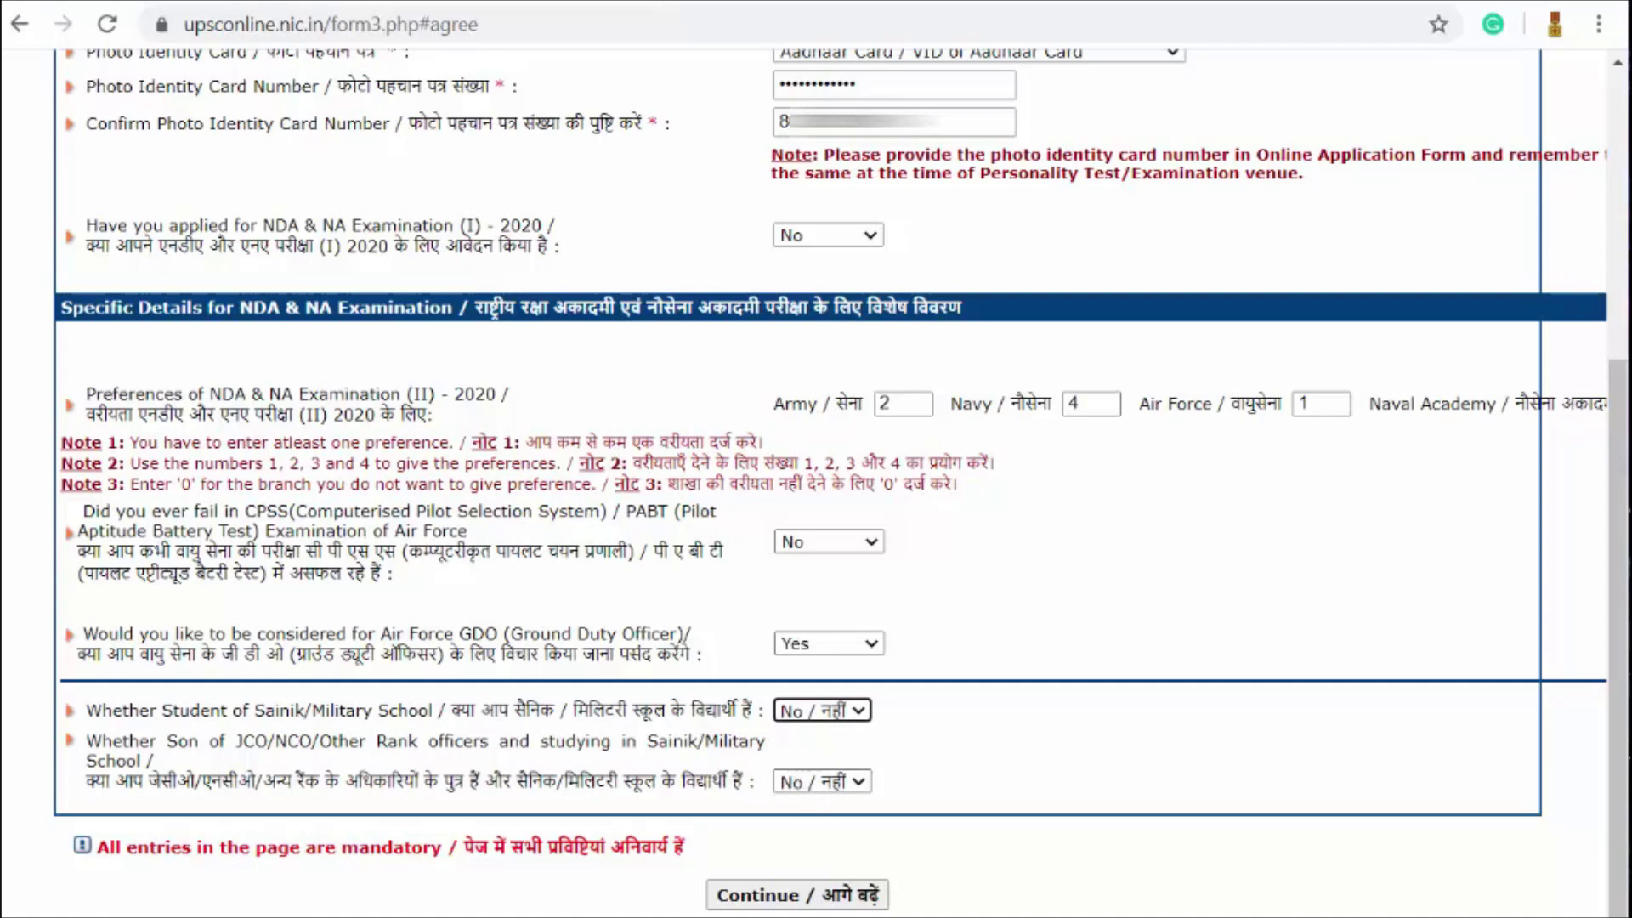
# Step: Submit the form, decline Chrome's password saving, and scroll through the verification summary
pyautogui.click(775, 904)
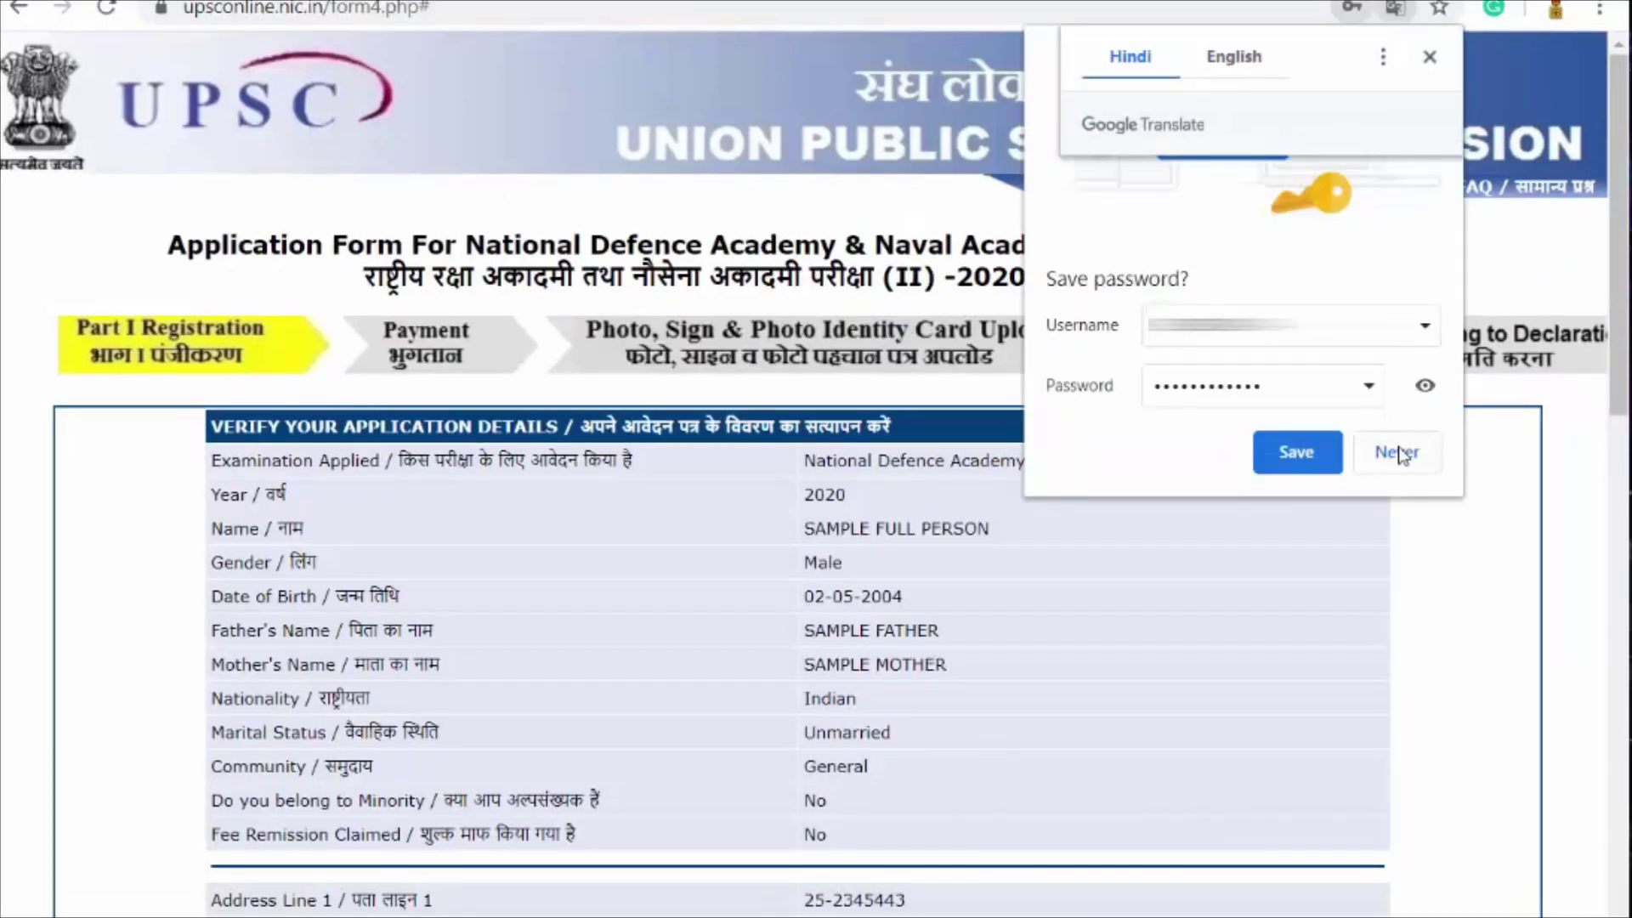
pyautogui.click(1397, 453)
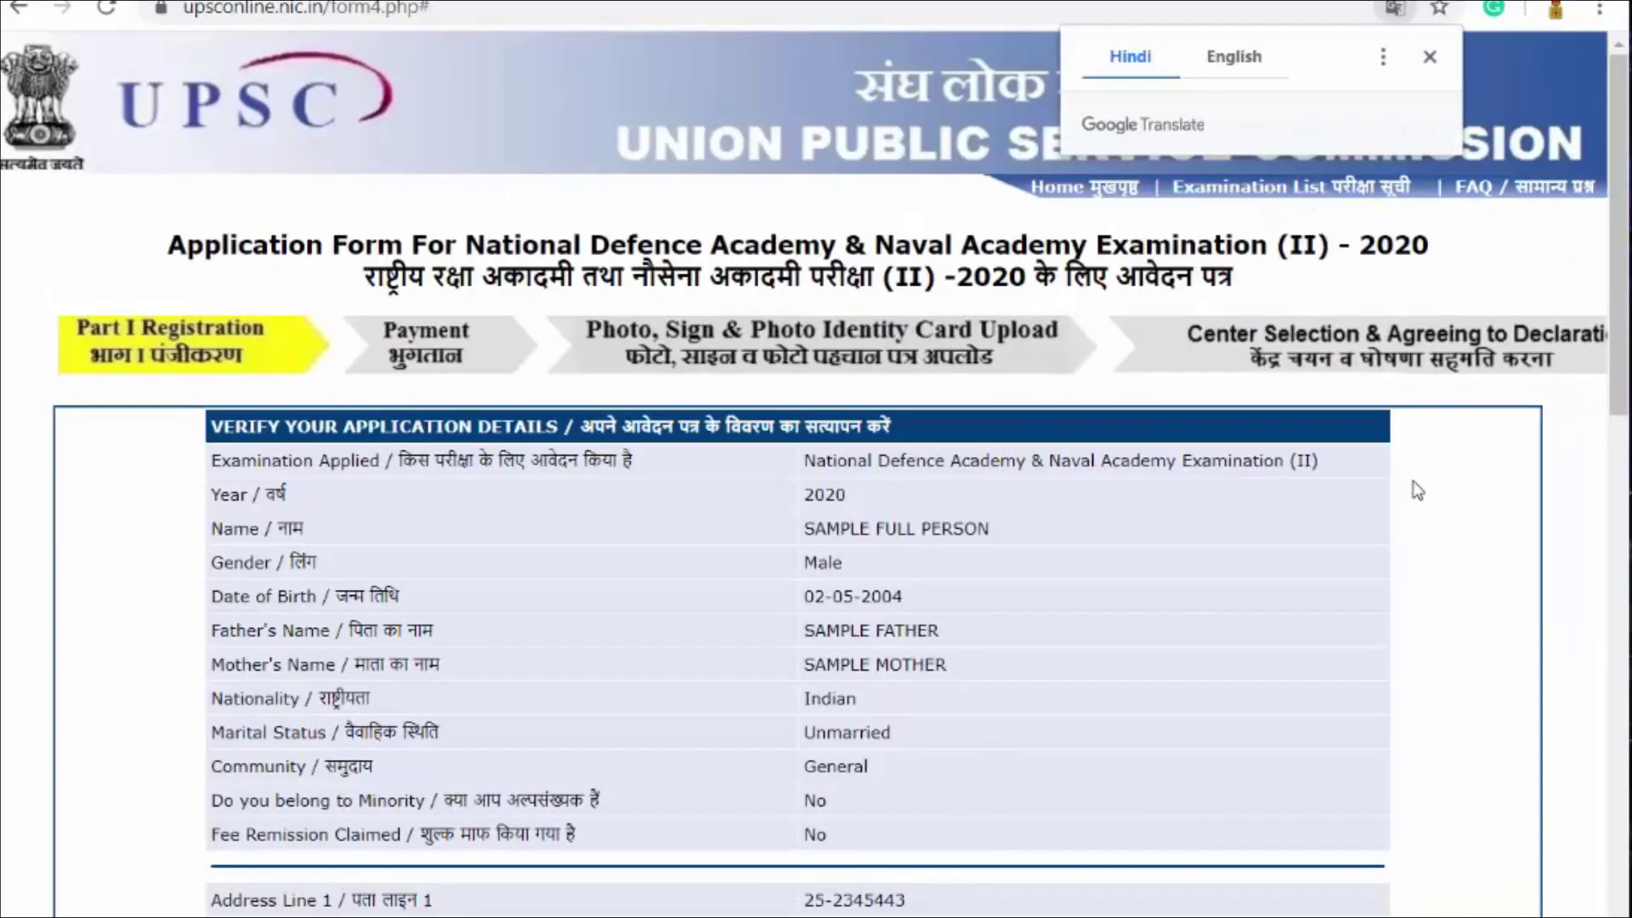
pyautogui.scroll(-3, 1333, 451)
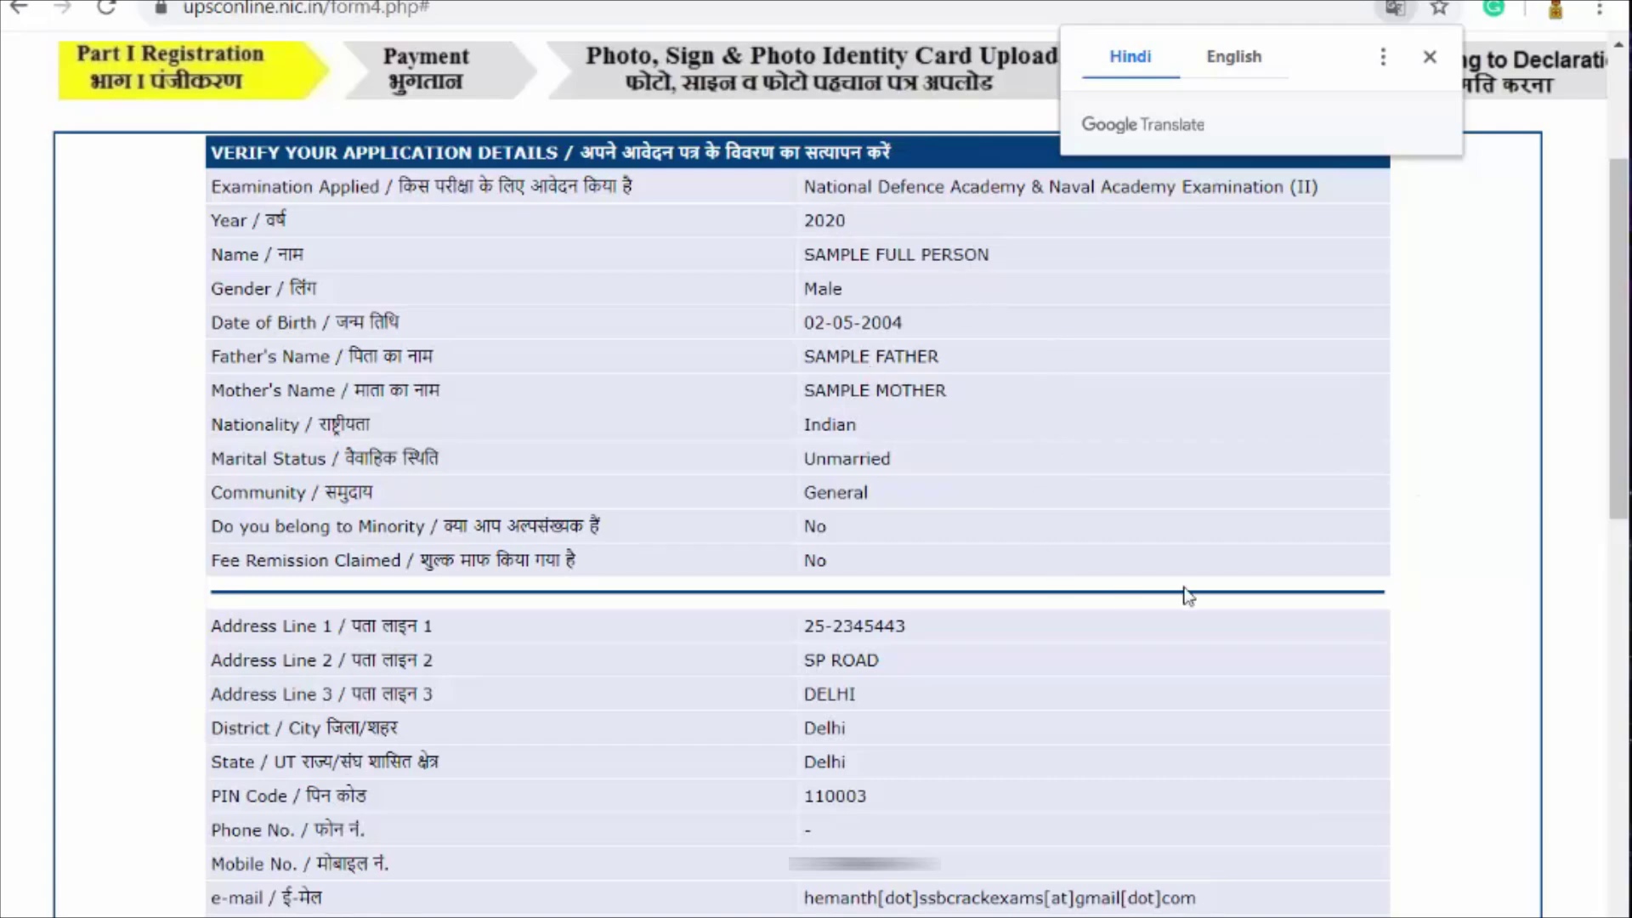
pyautogui.scroll(-2, 1124, 592)
pyautogui.scroll(-8, 1164, 431)
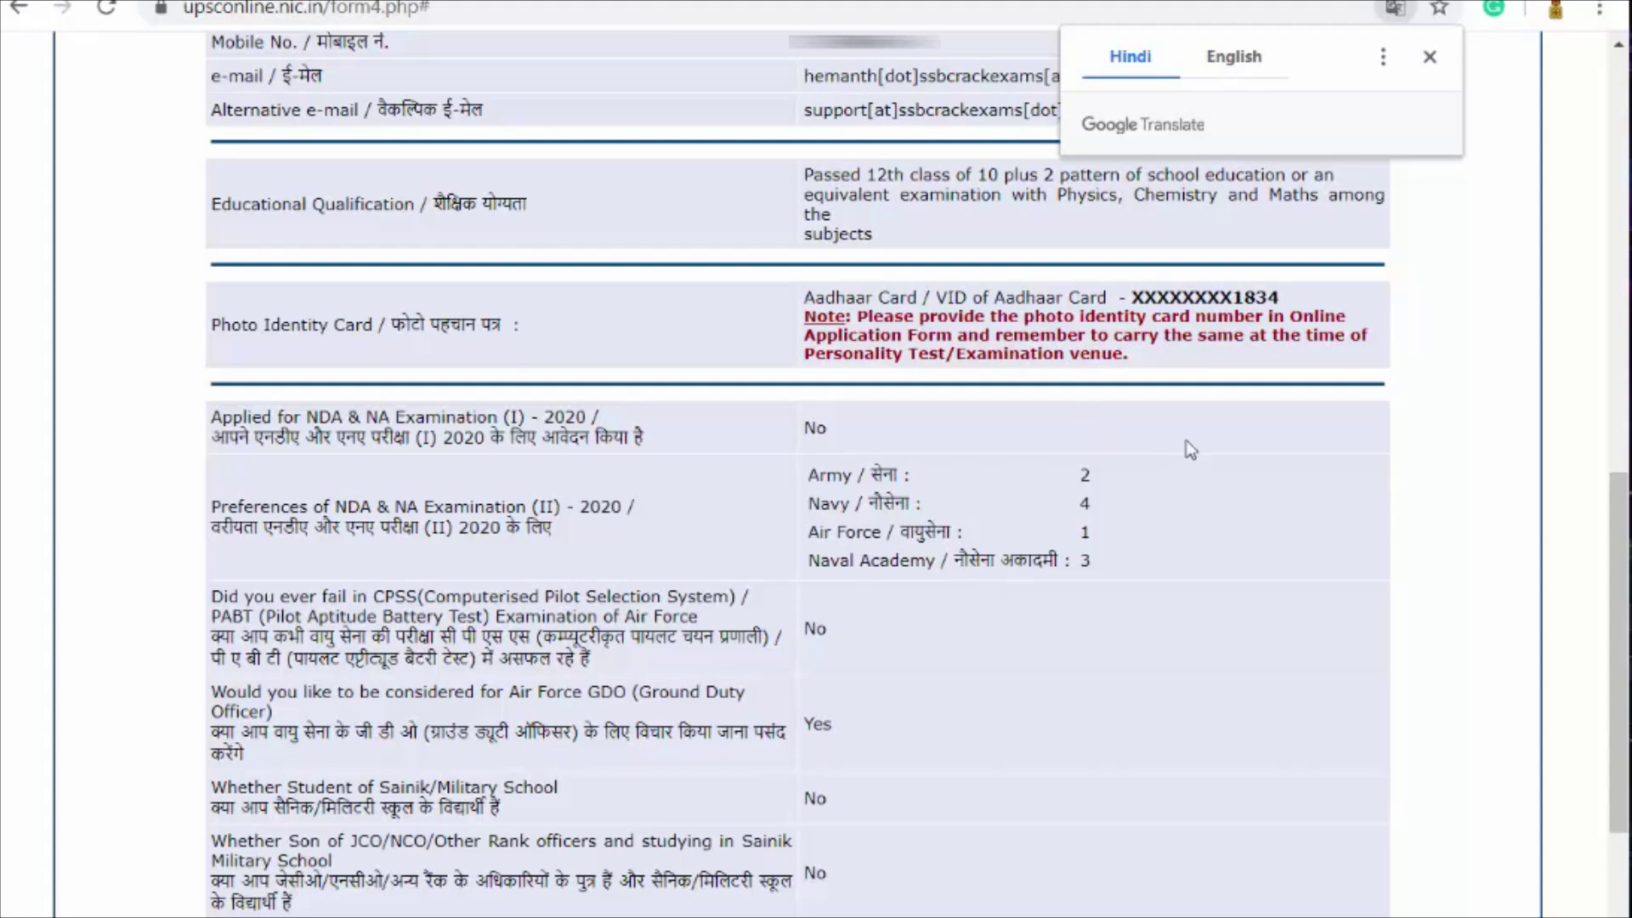
pyautogui.scroll(-3, 1178, 452)
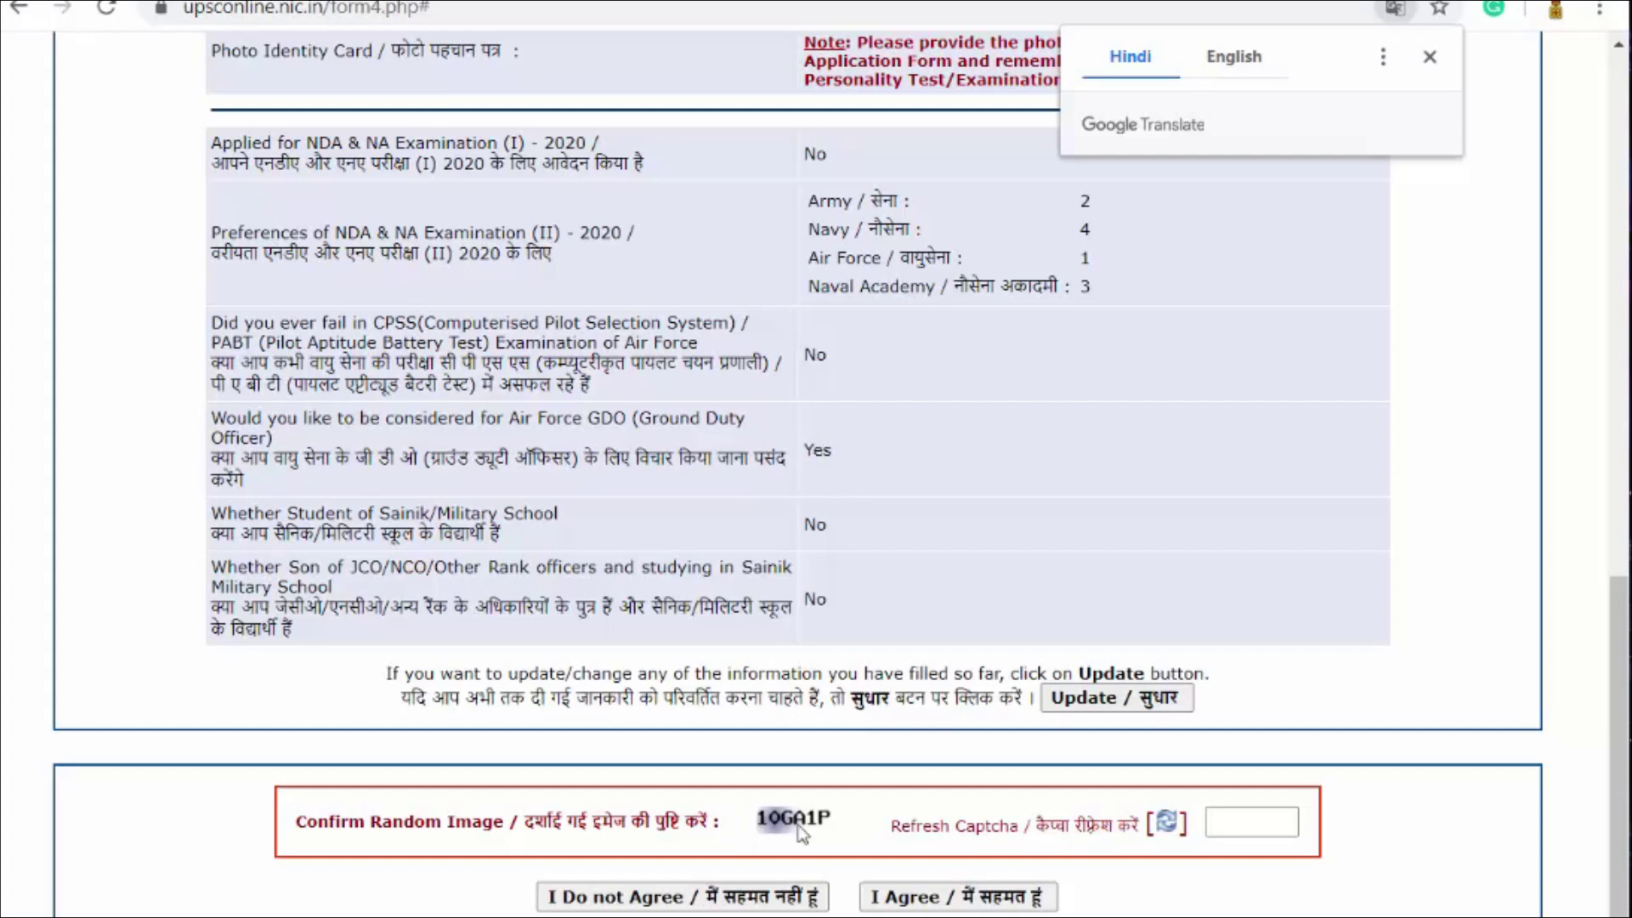
# Step: Enter the captcha, agree to the verified details, and confirm Part I can no longer change
pyautogui.click(1239, 822)
pyautogui.write('1')
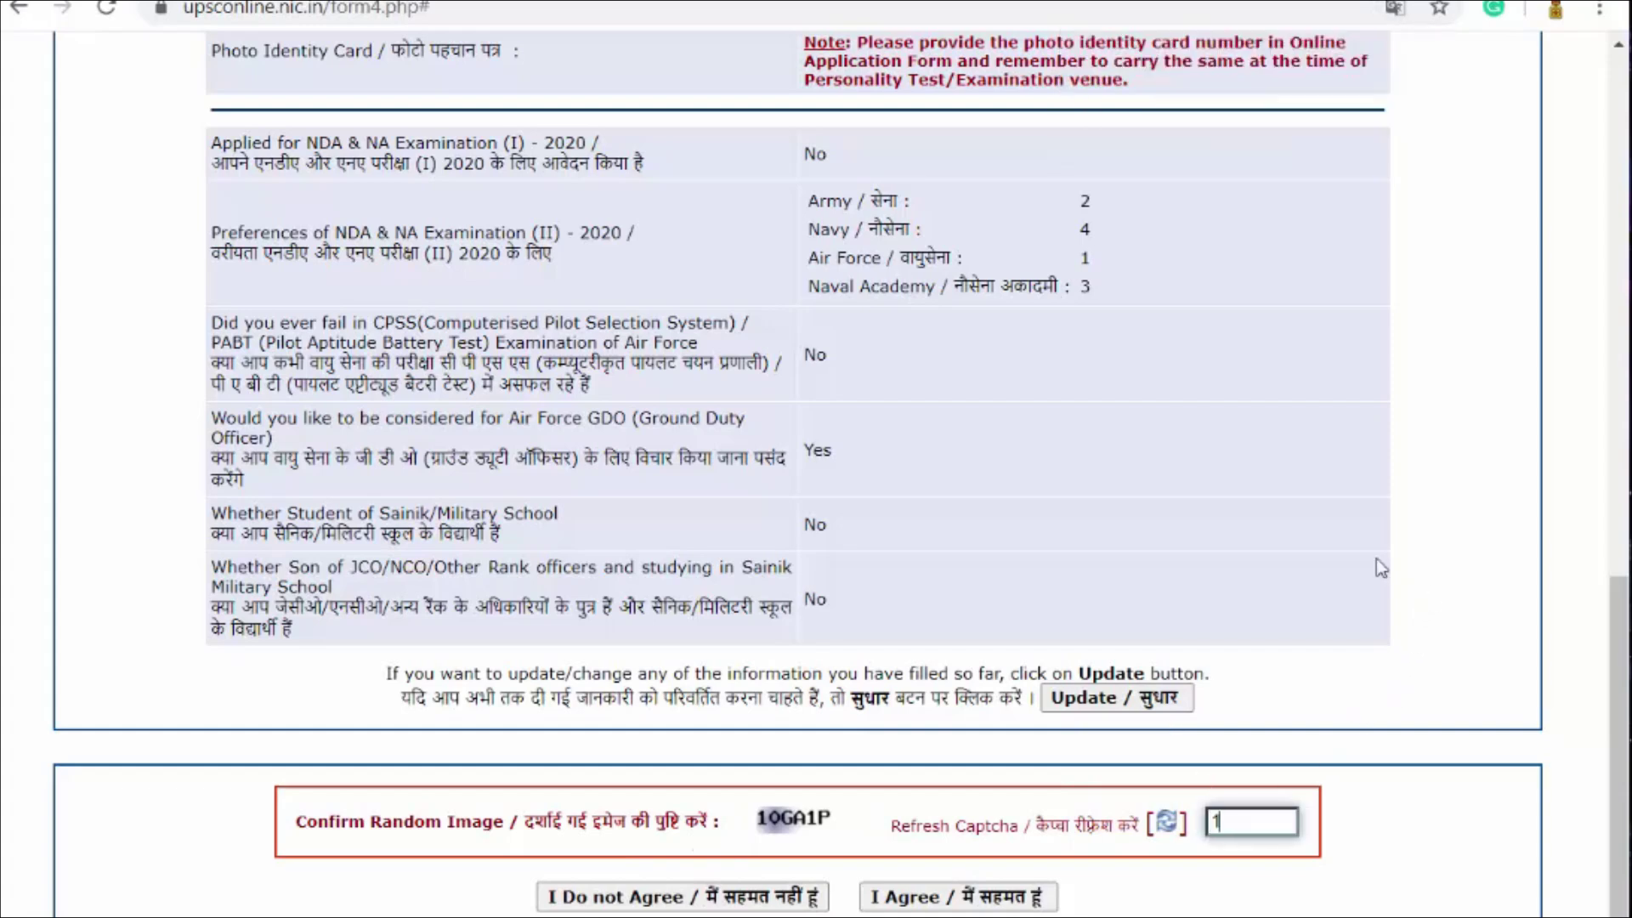
pyautogui.write('0GA1P')
pyautogui.click(942, 906)
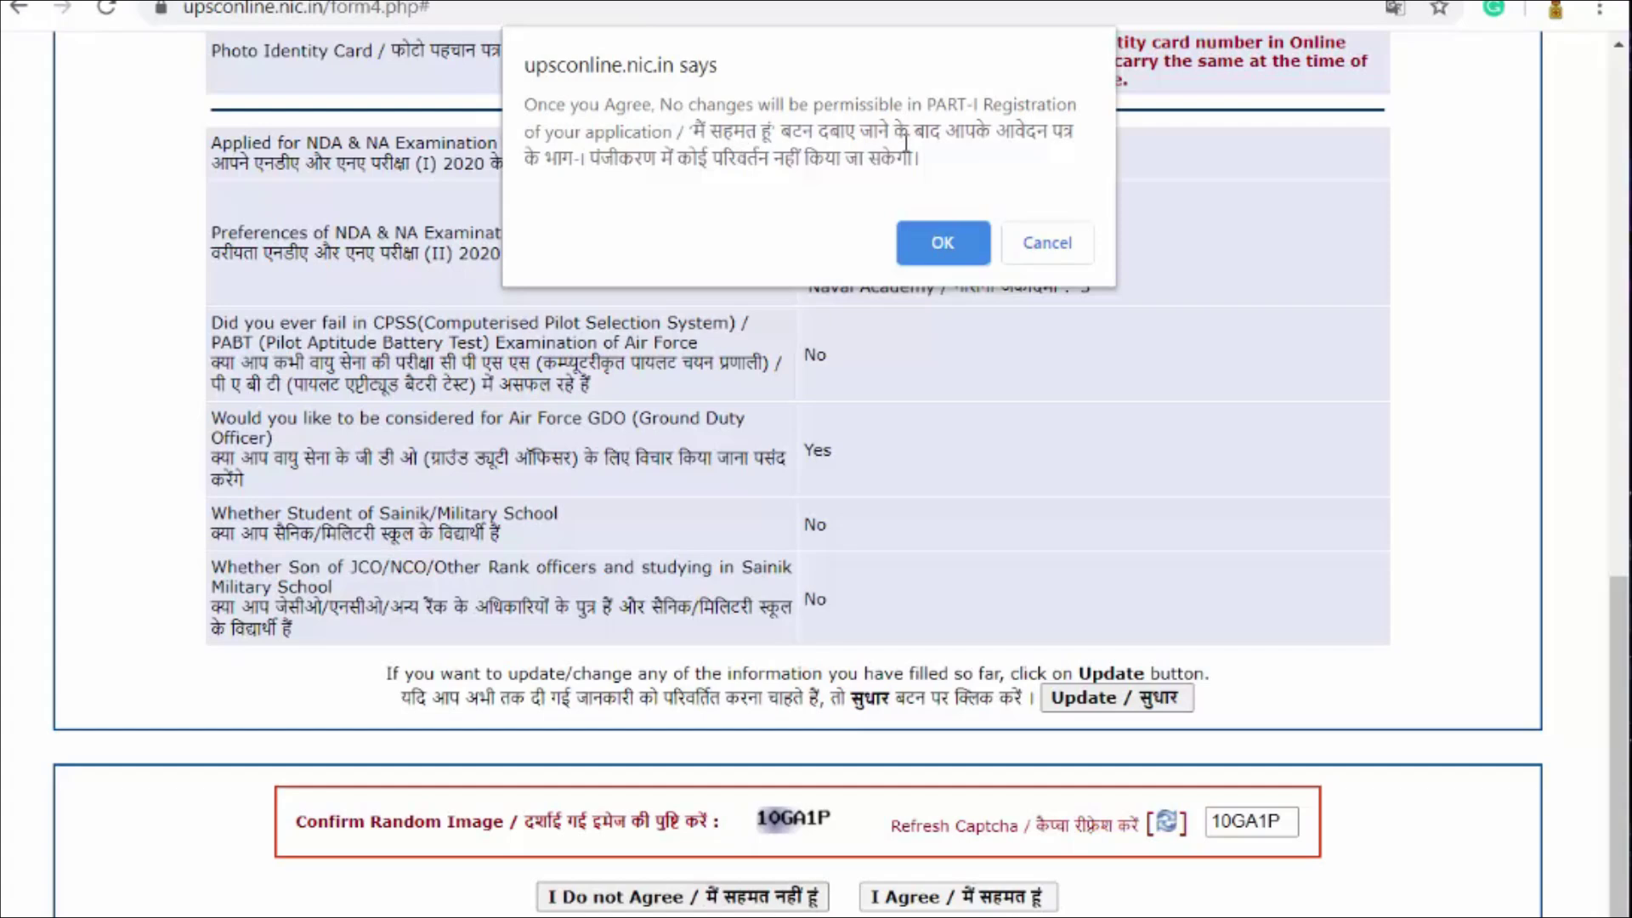
pyautogui.click(925, 260)
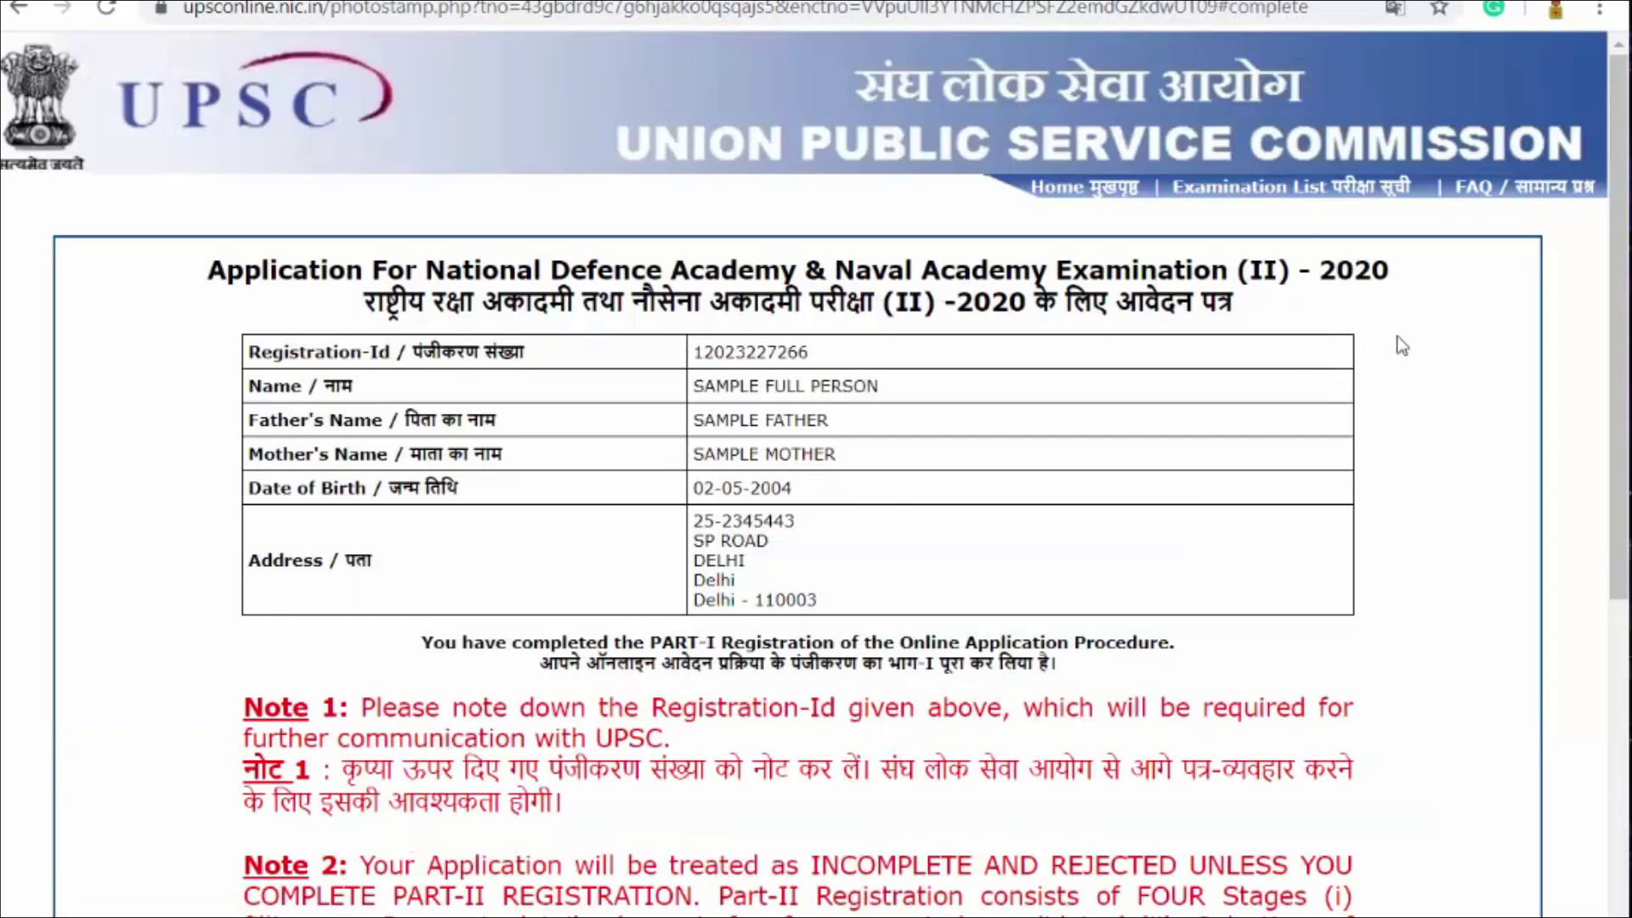
# Step: Scroll down the Part-I completion page to read Note 1 and Note 2
pyautogui.scroll(-2, 1401, 344)
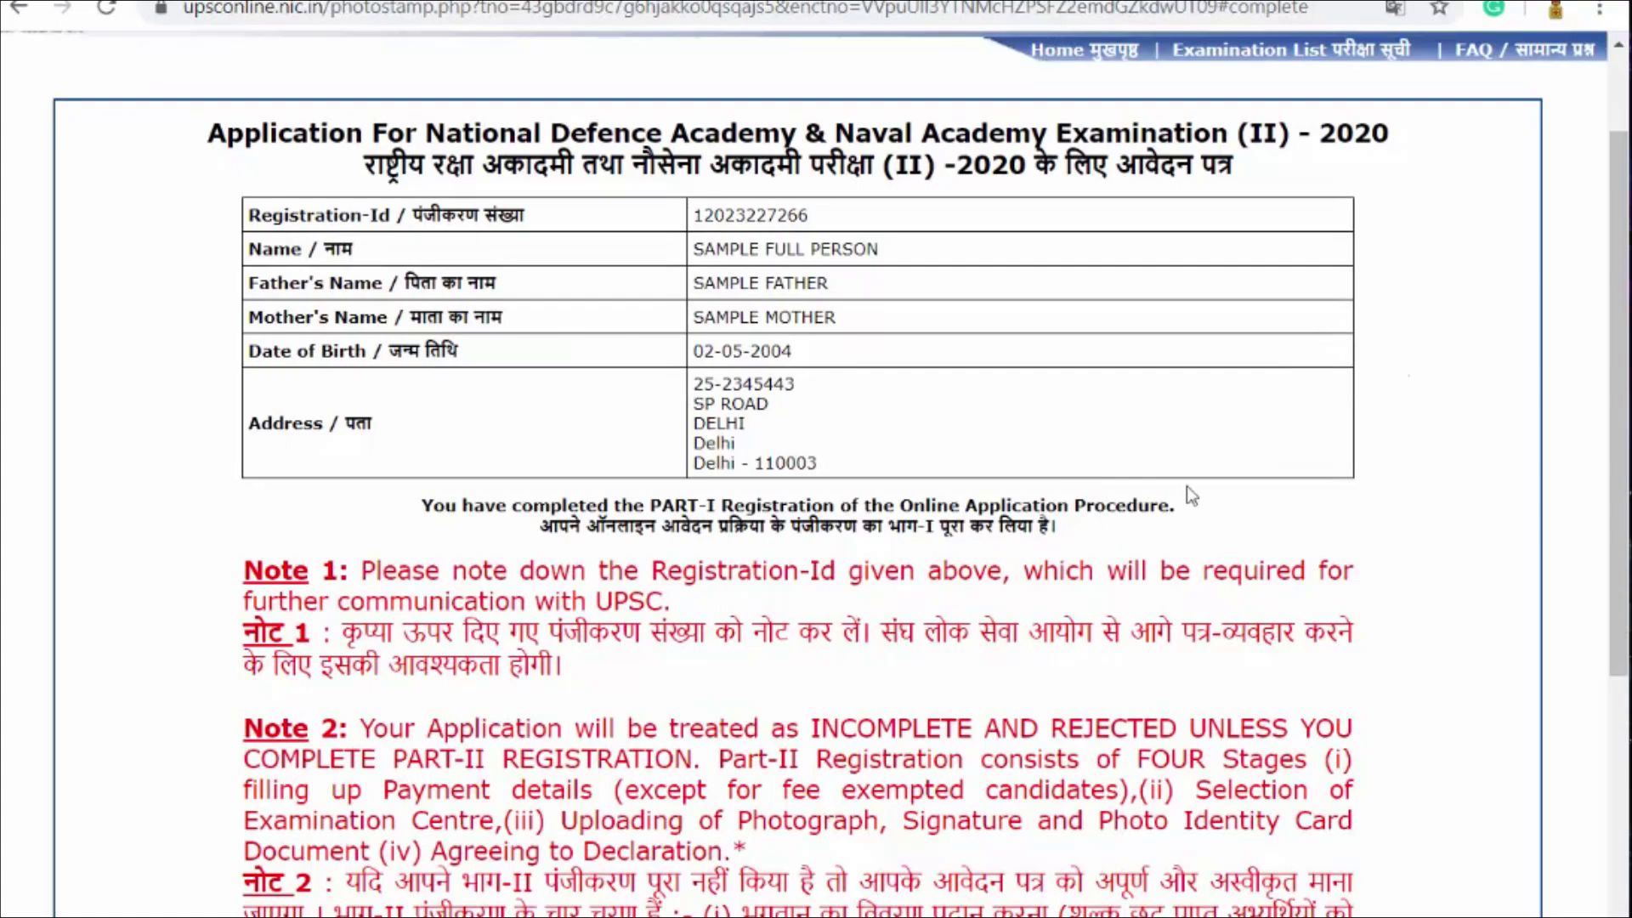
pyautogui.scroll(-8, 1185, 493)
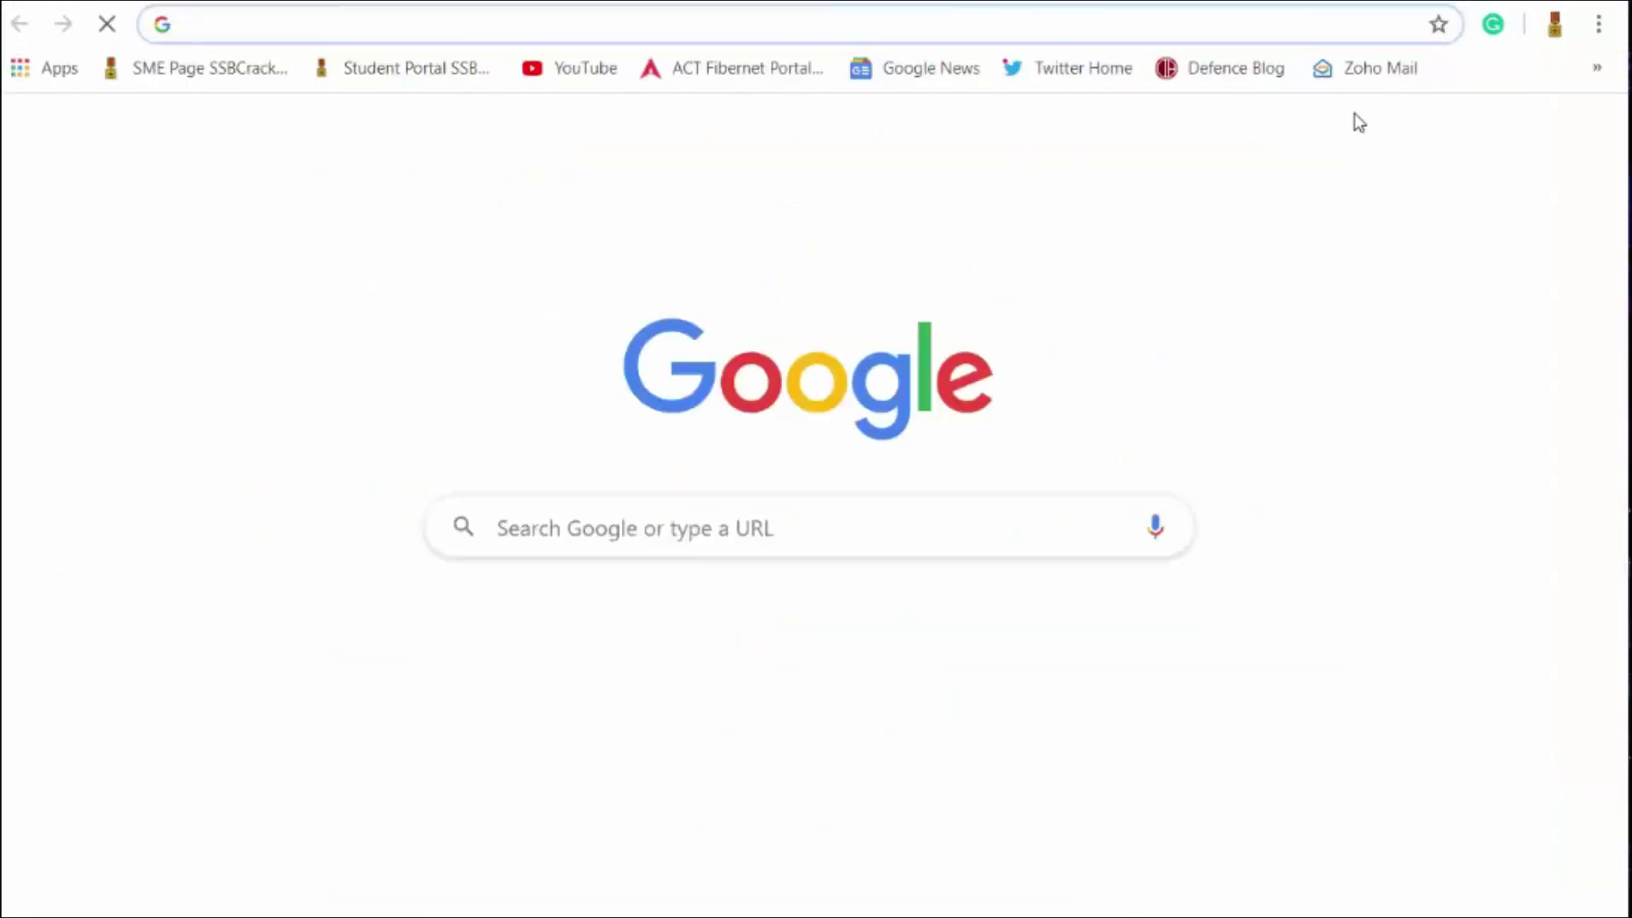
# Step: In Gmail, star and open the UPSC Online Form Submission email, highlighting its Registration-ID sentence
pyautogui.click(1360, 142)
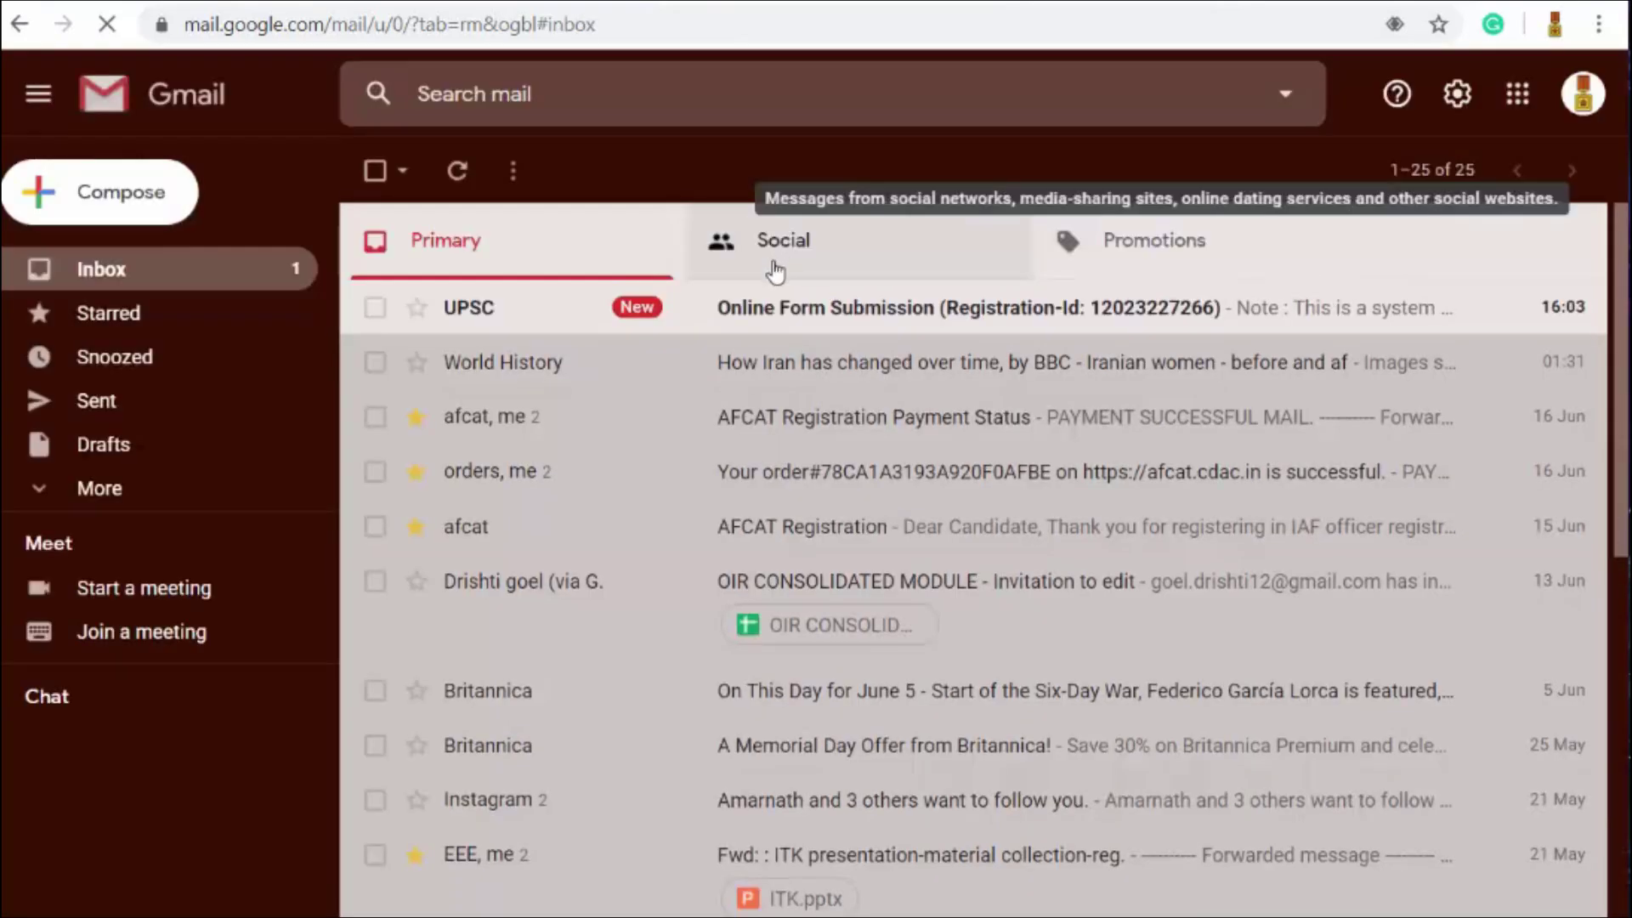
pyautogui.click(415, 307)
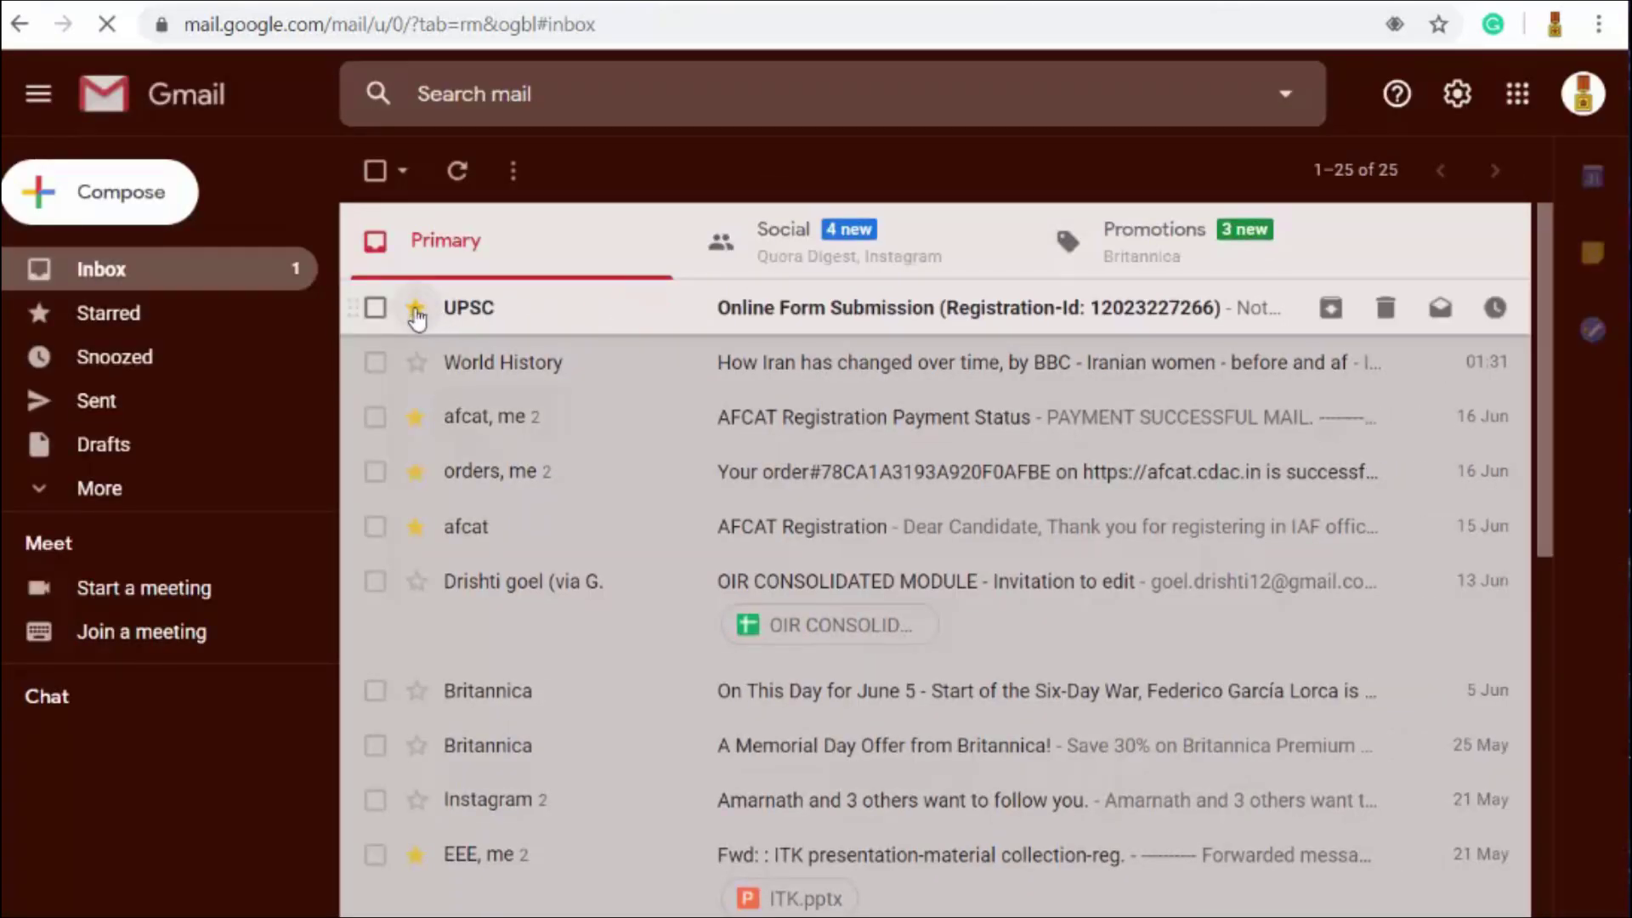
pyautogui.click(820, 316)
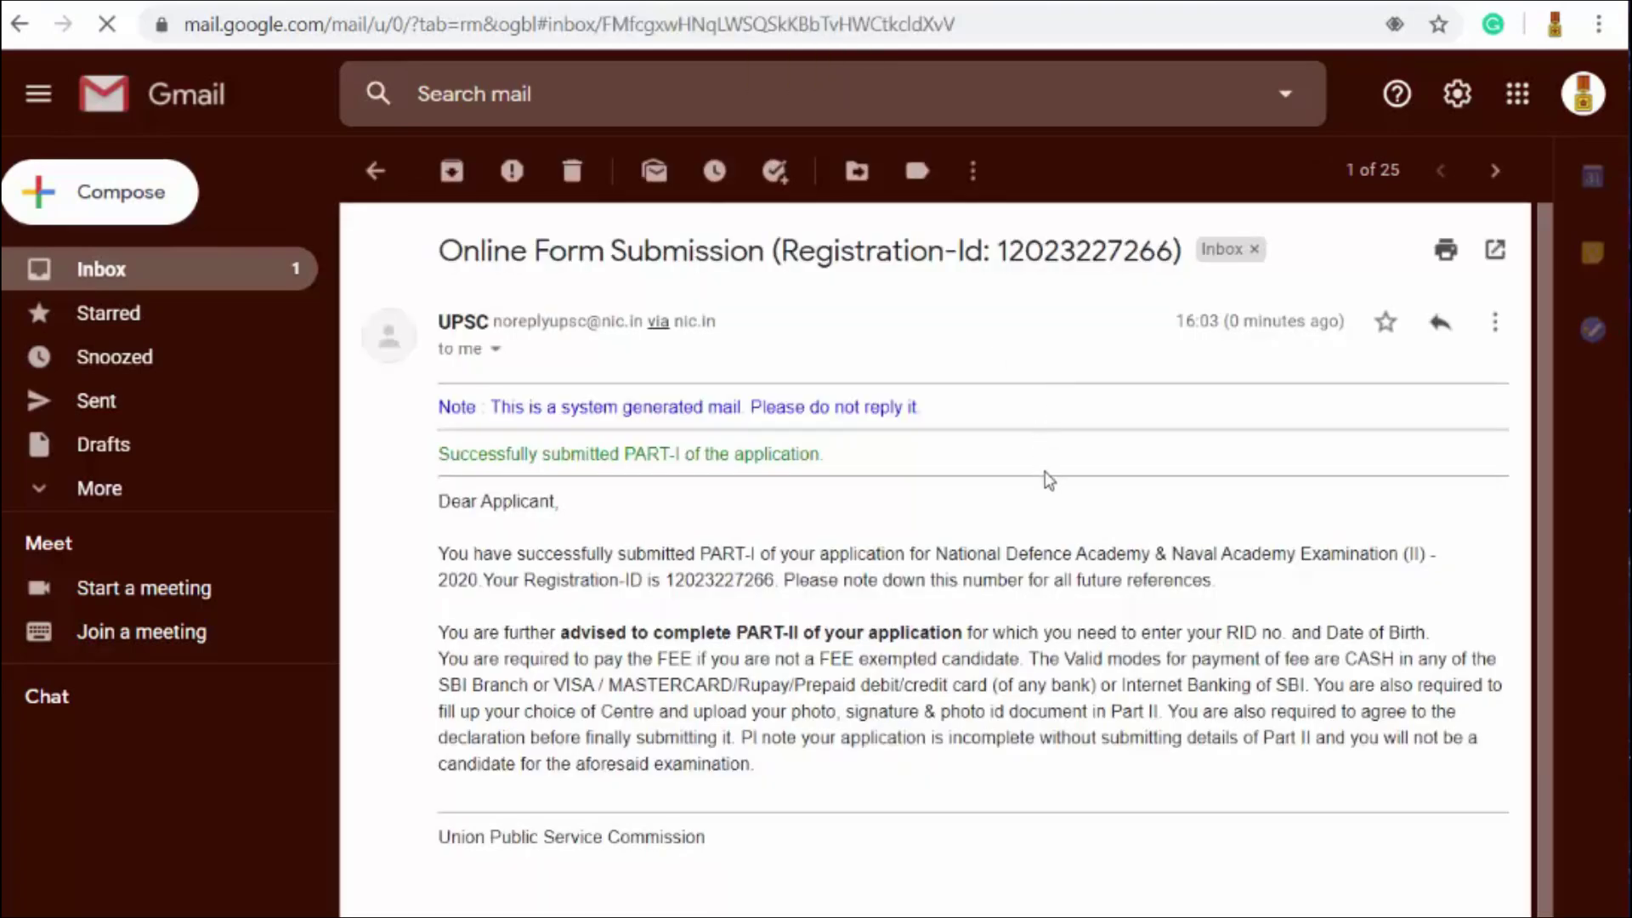
pyautogui.scroll(-1, 1047, 477)
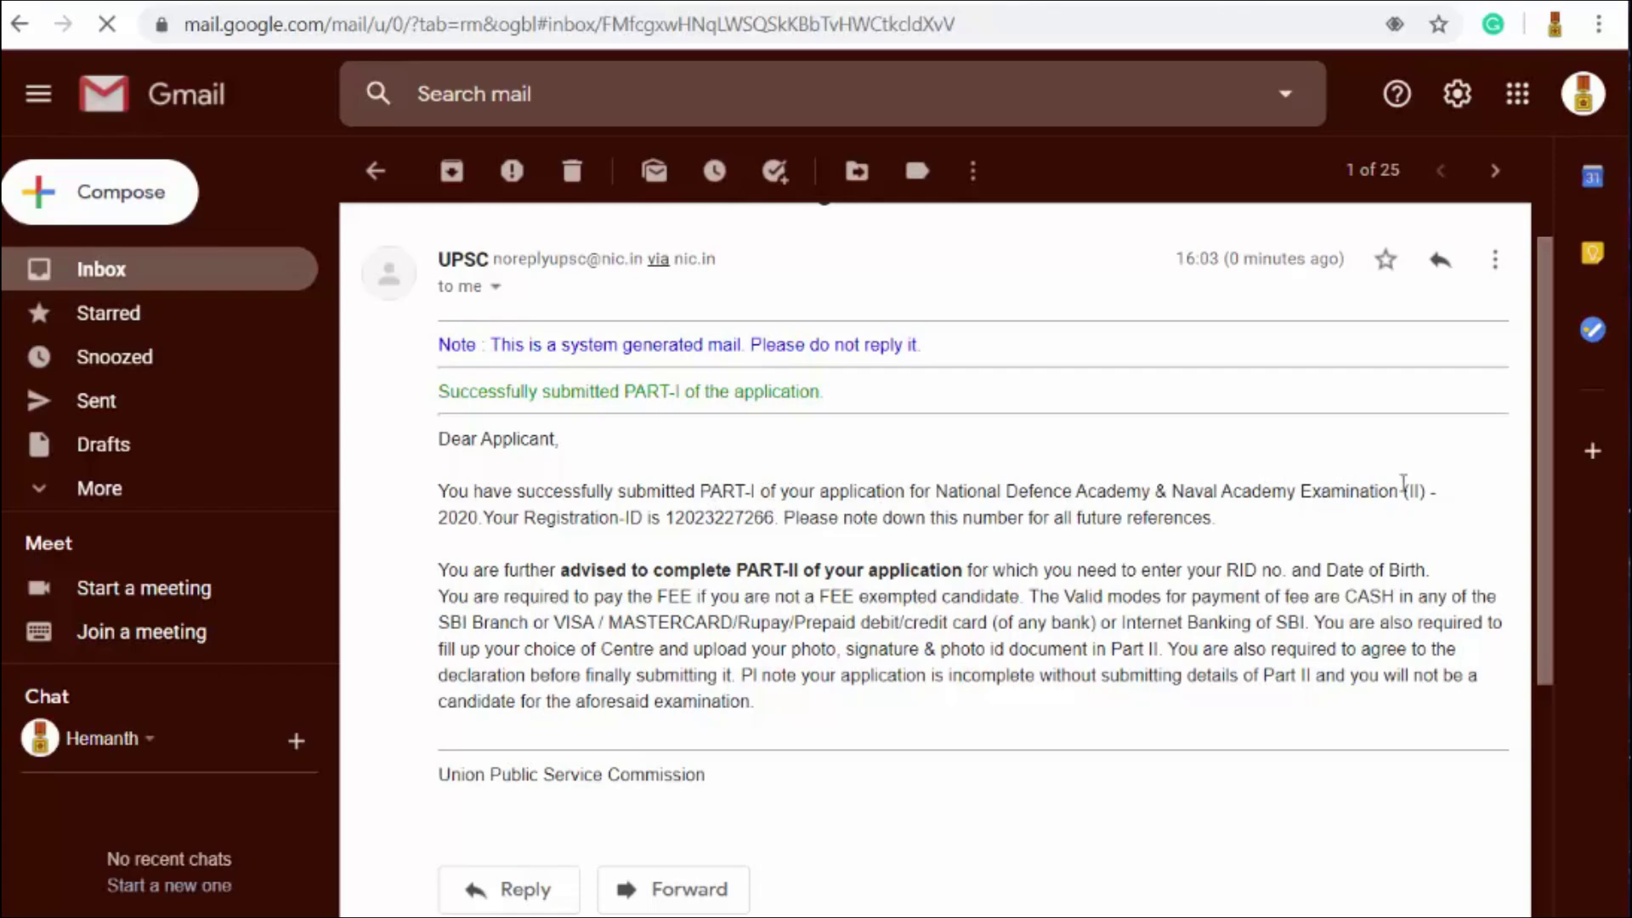
pyautogui.moveTo(484, 517); pyautogui.dragTo(776, 516)
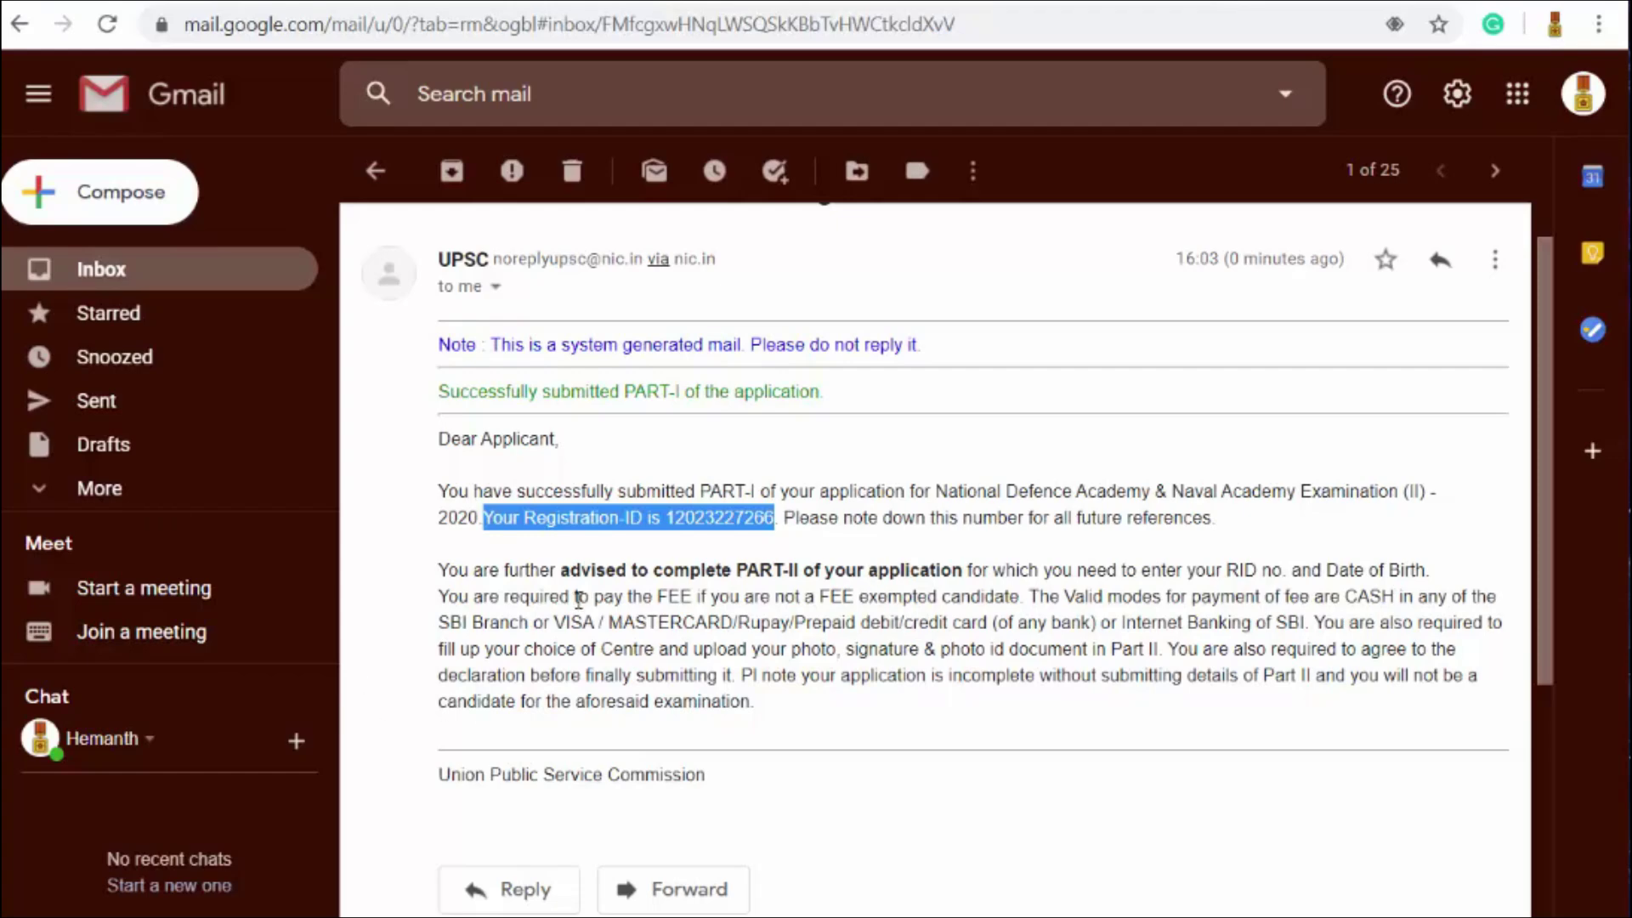
pyautogui.click(376, 172)
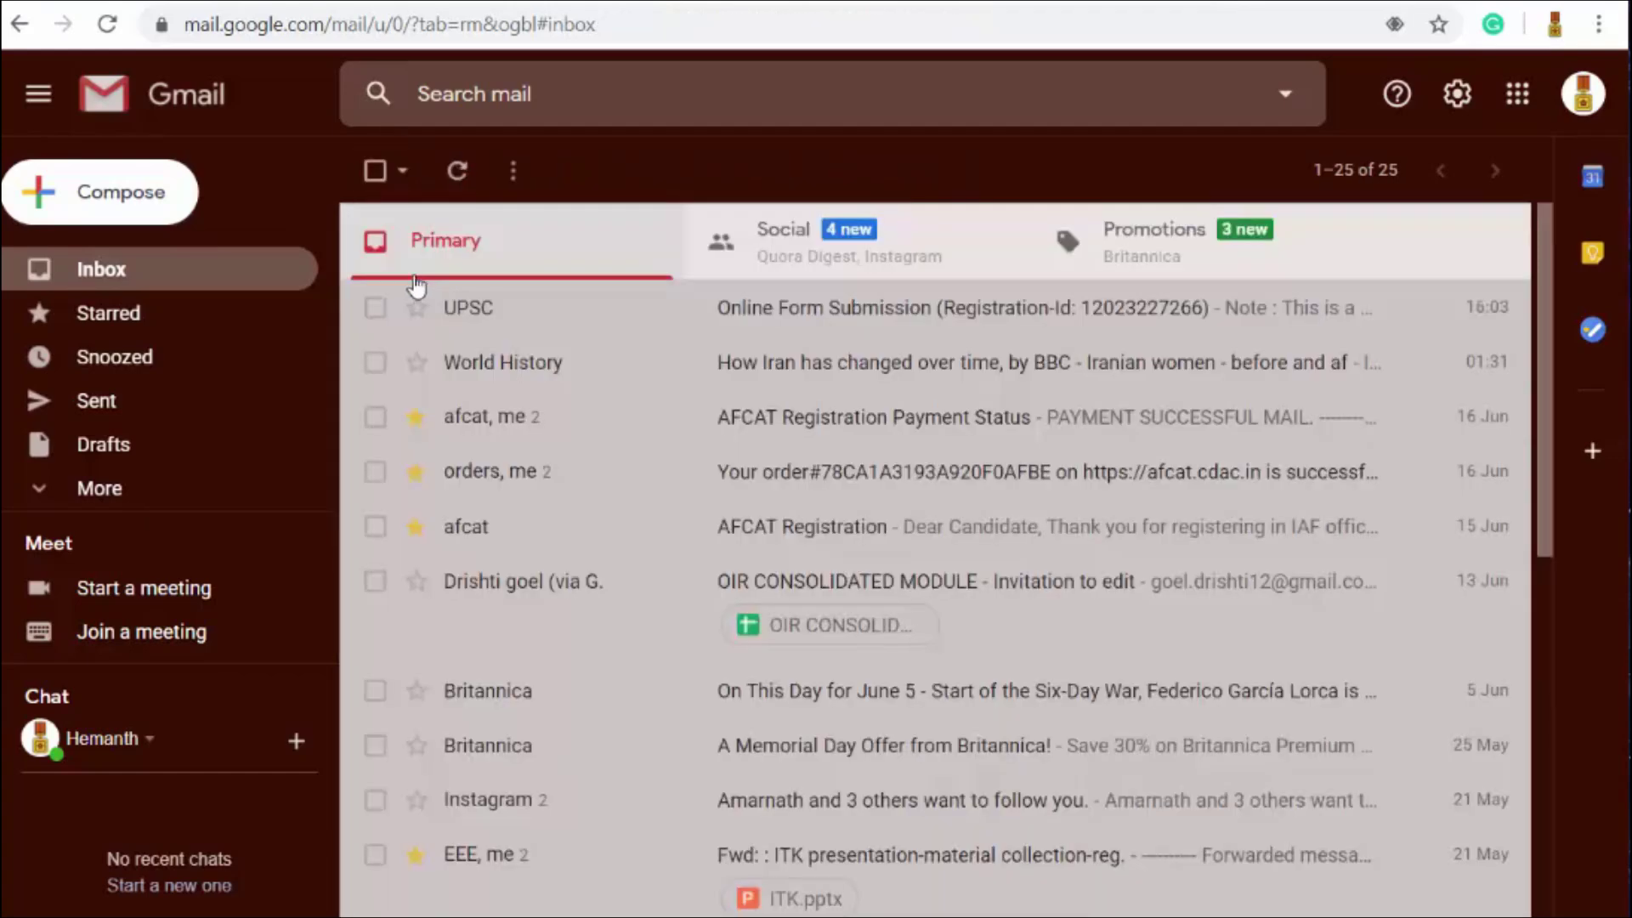
pyautogui.click(418, 310)
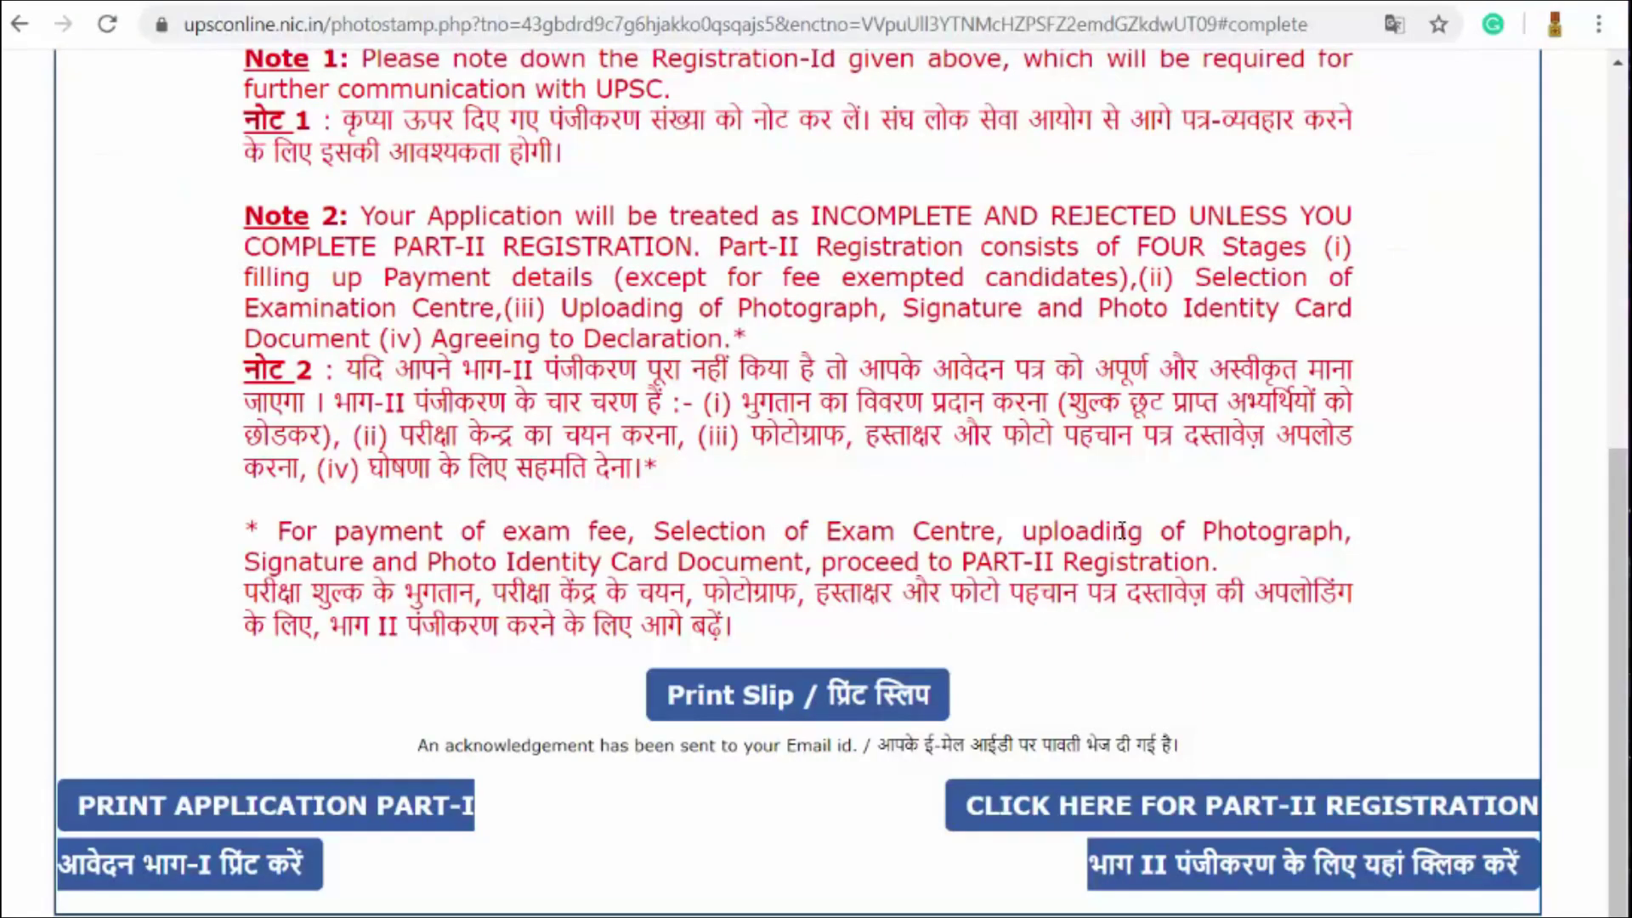
# Step: Save the Part-I registration slip as a PDF named 'UPSC - Registration Slip'
pyautogui.click(933, 695)
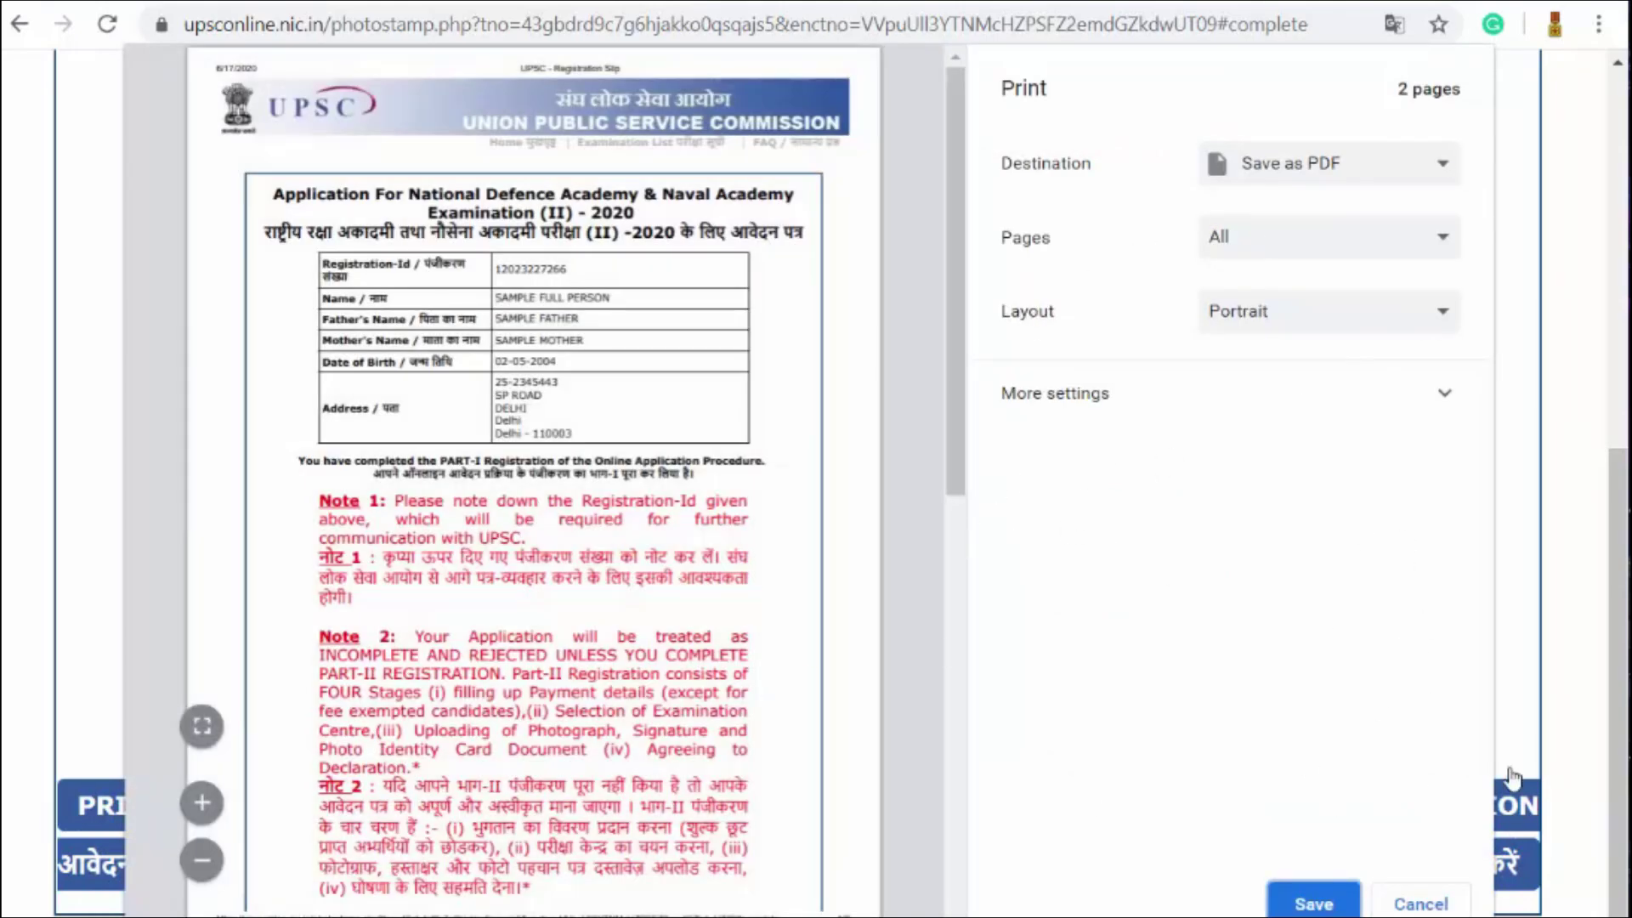
pyautogui.click(1313, 904)
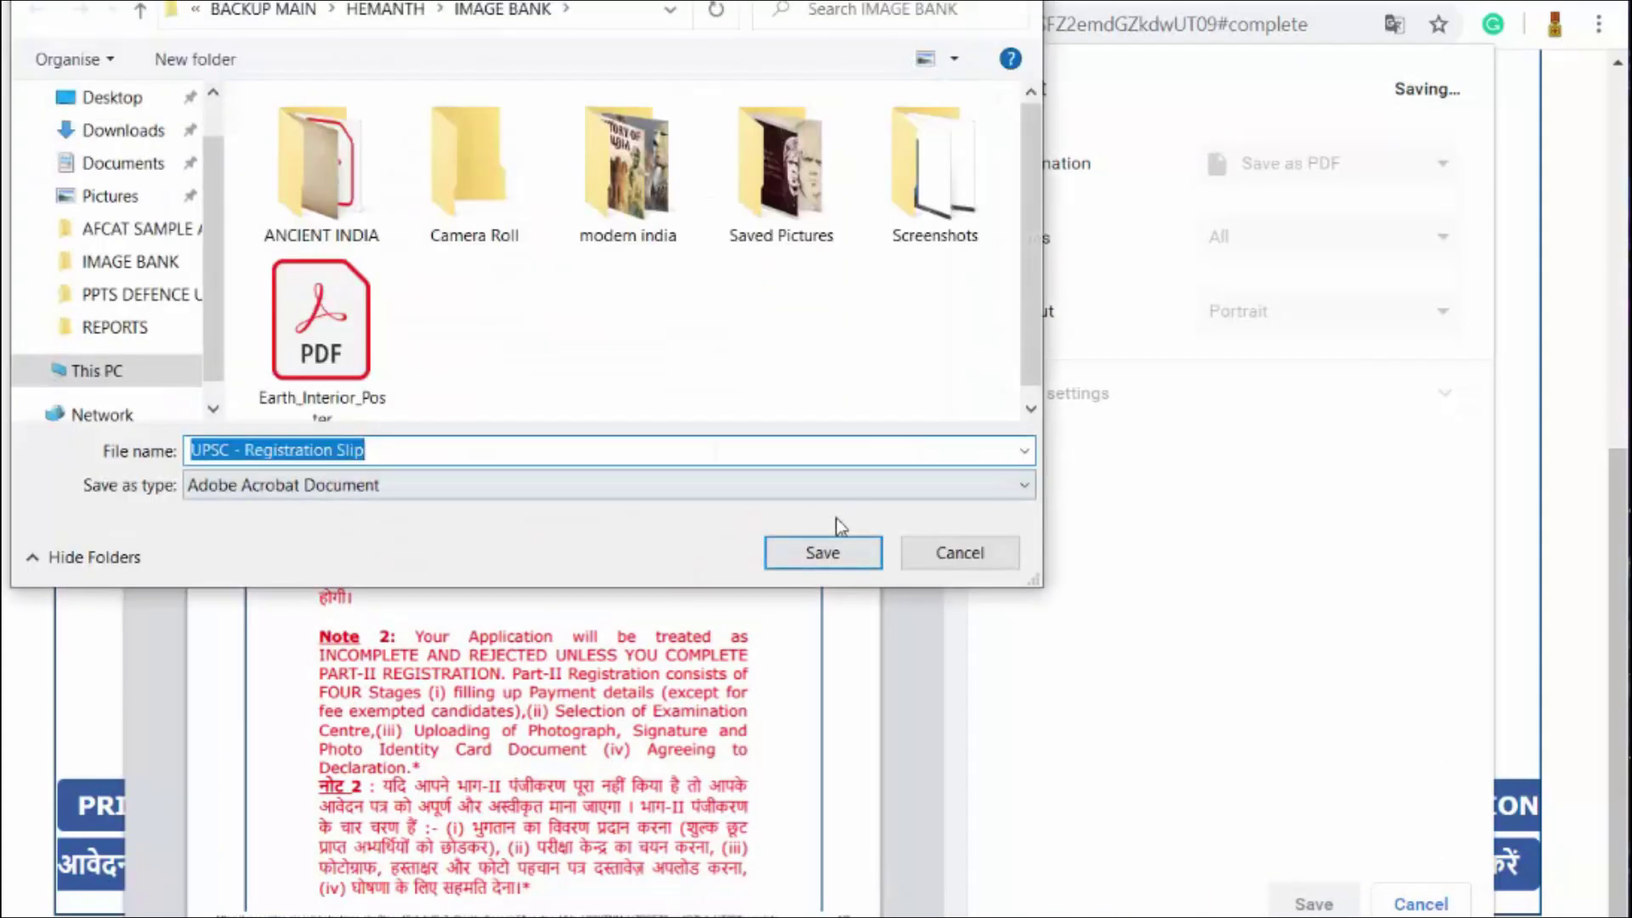
pyautogui.click(823, 552)
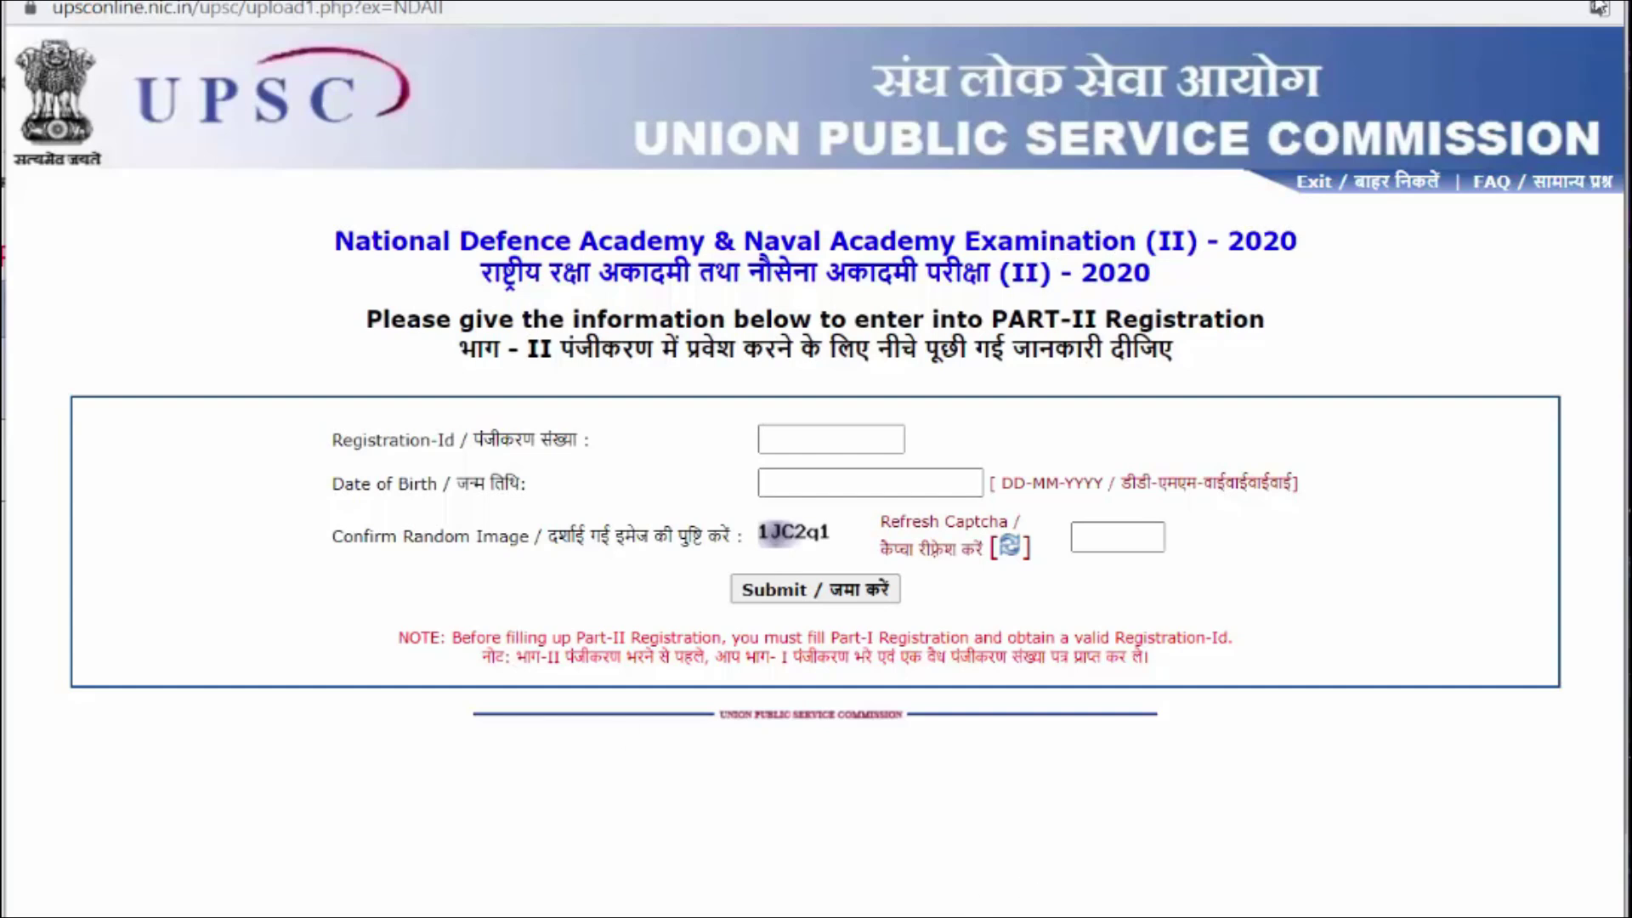
# Step: Reopen the UPSC confirmation email and select the Registration-ID number to copy it
pyautogui.click(801, 444)
pyautogui.click(833, 486)
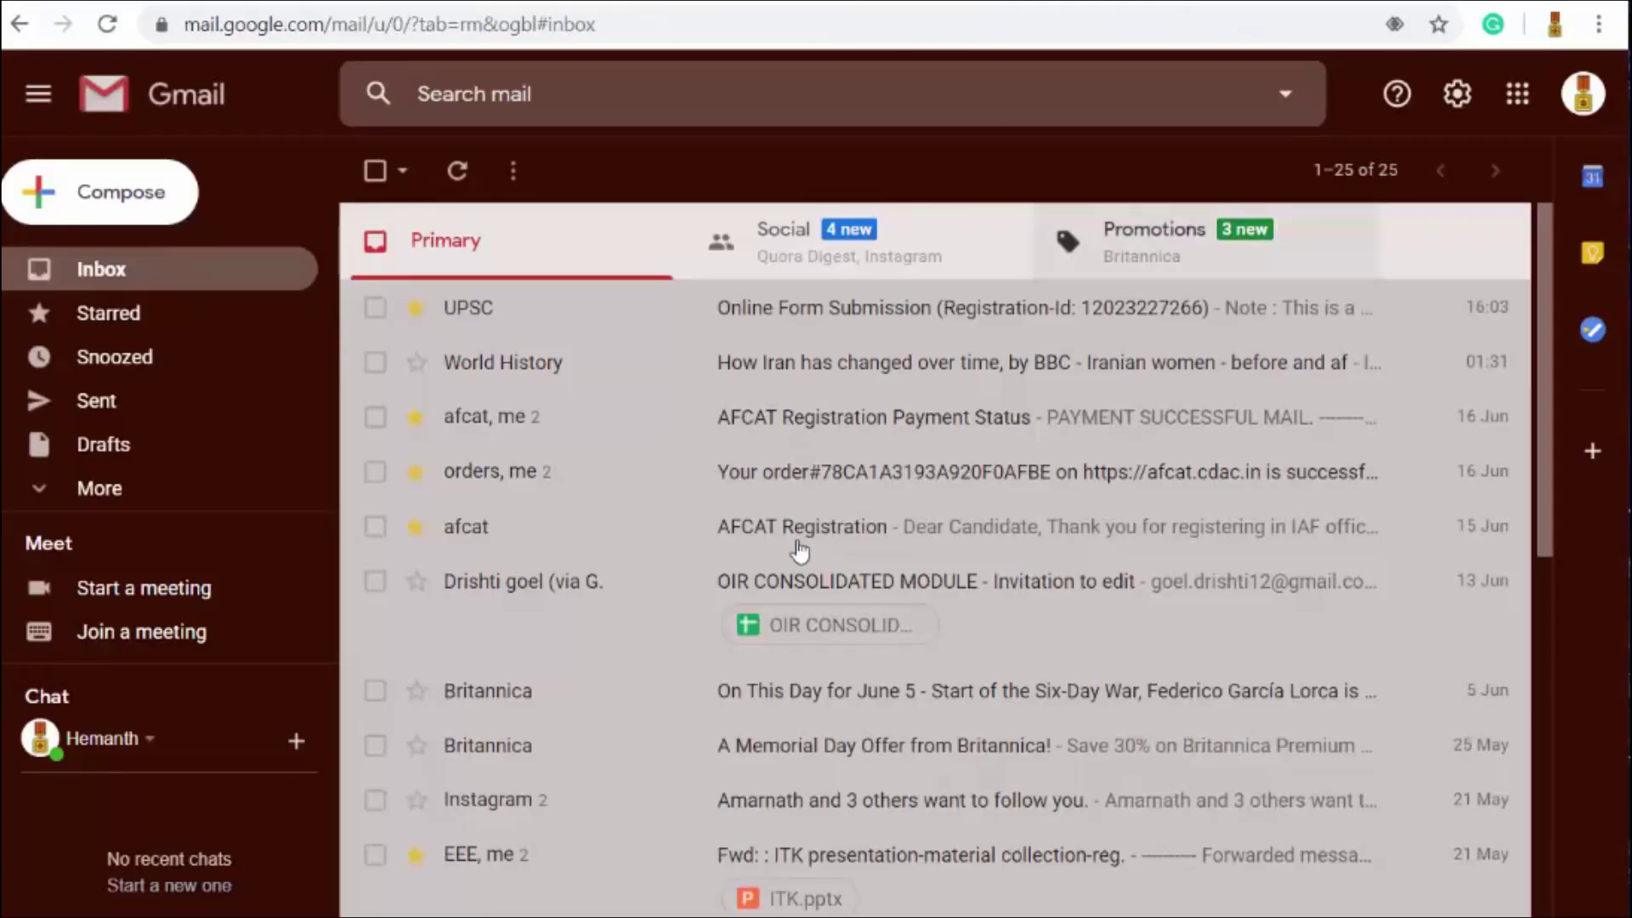
pyautogui.click(774, 310)
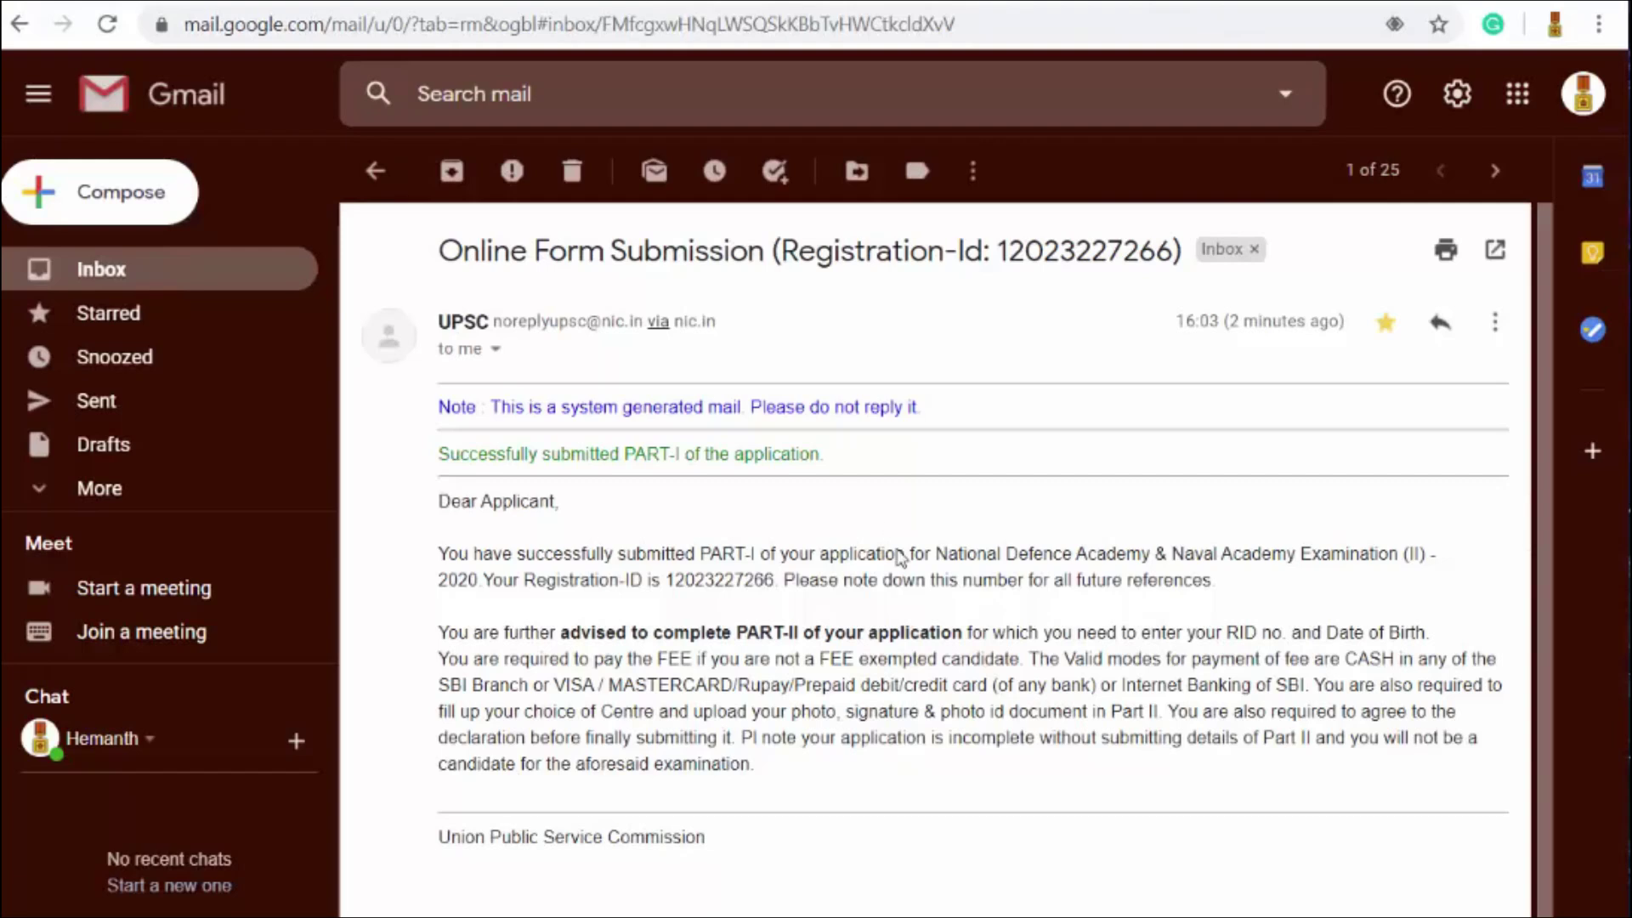
pyautogui.moveTo(665, 580); pyautogui.dragTo(776, 574)
pyautogui.hotkey('ctrl', 'c')
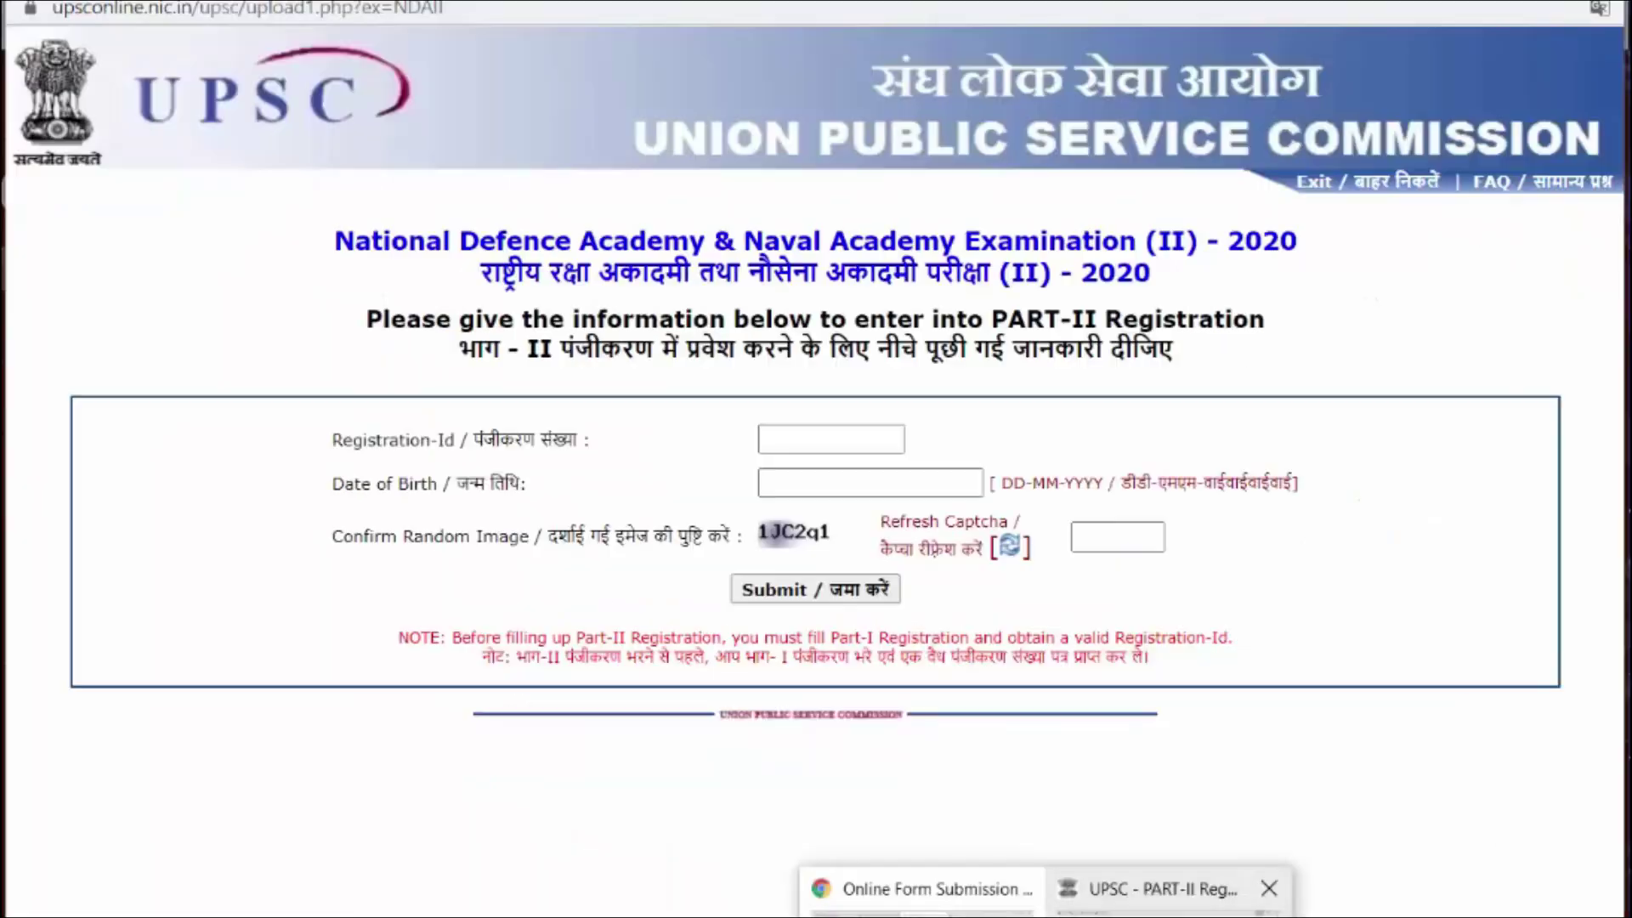
pyautogui.click(1148, 889)
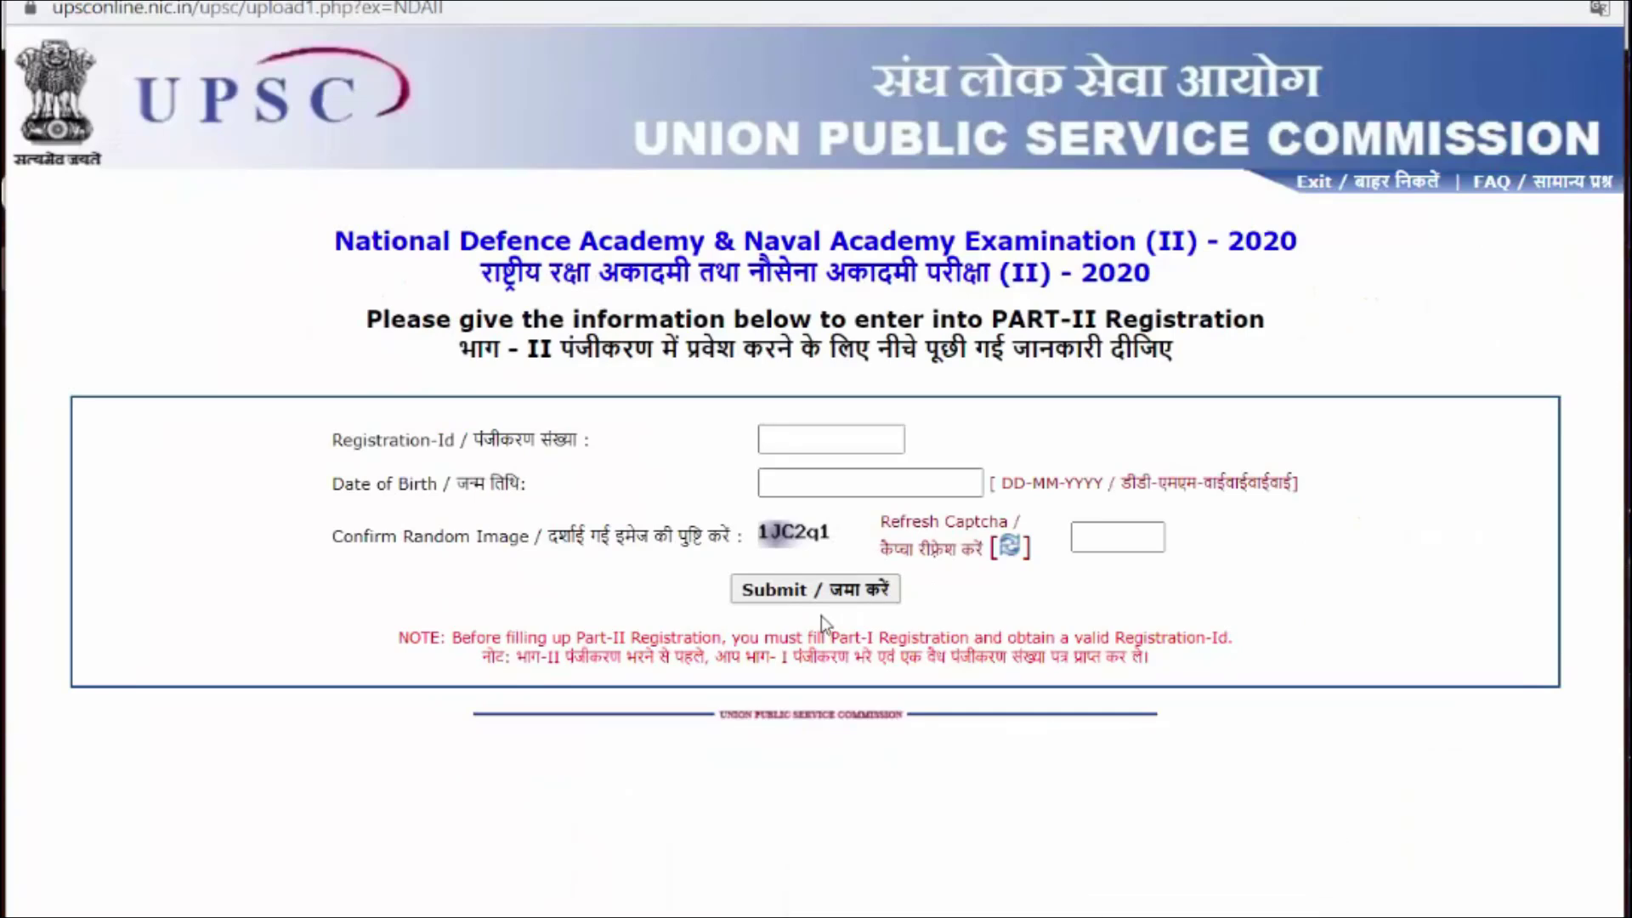
pyautogui.click(771, 437)
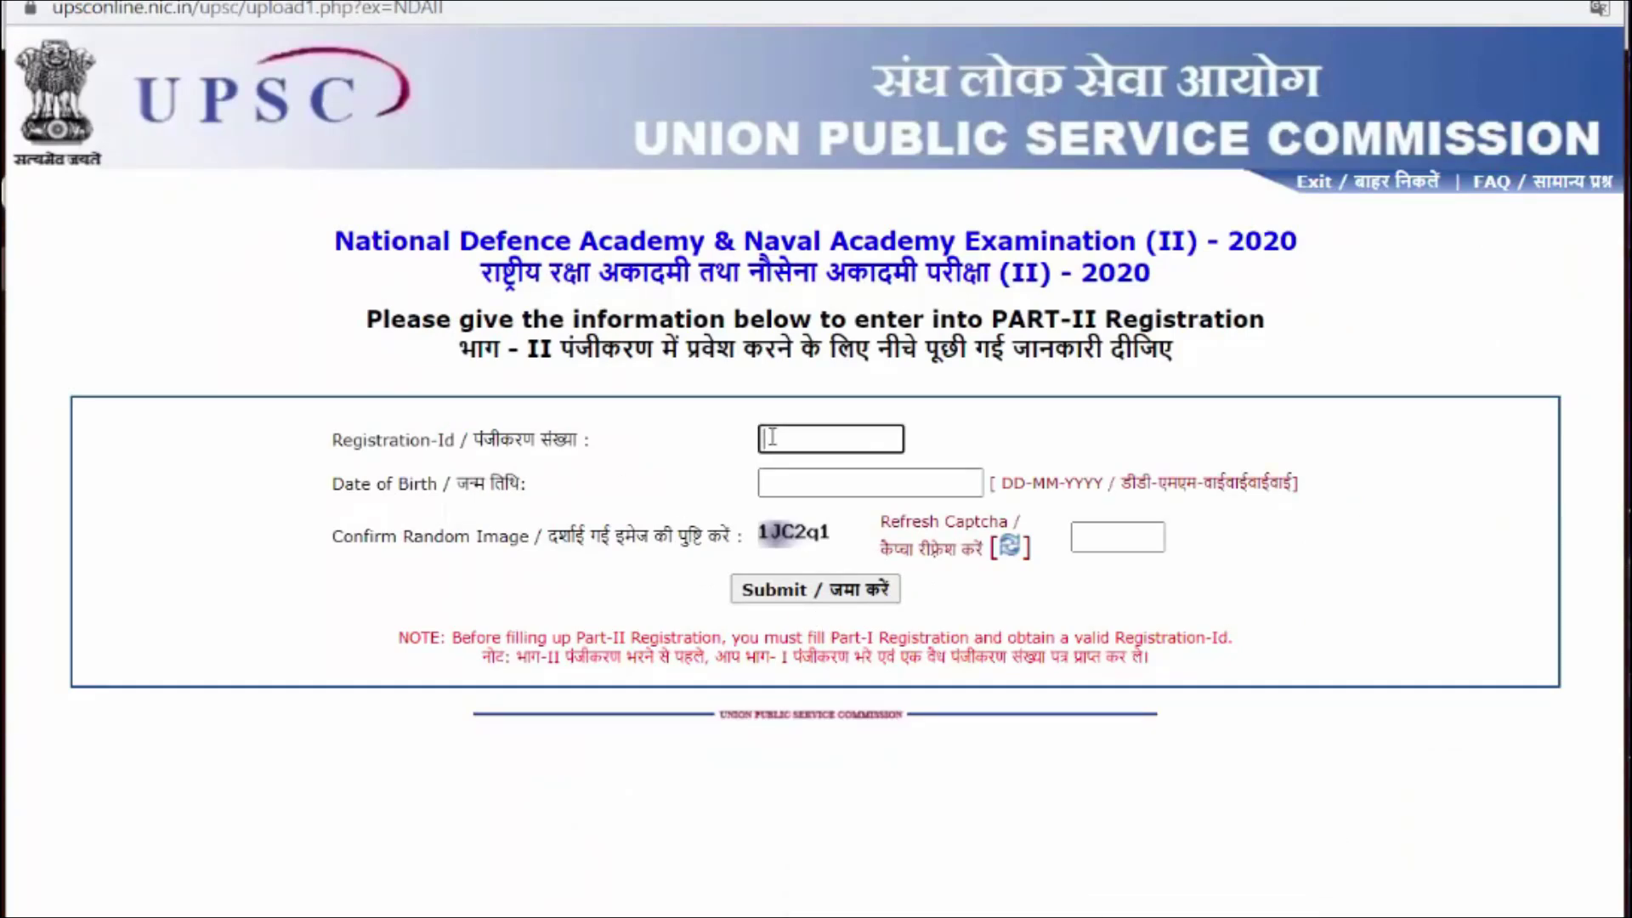
pyautogui.hotkey('ctrl', 'v')
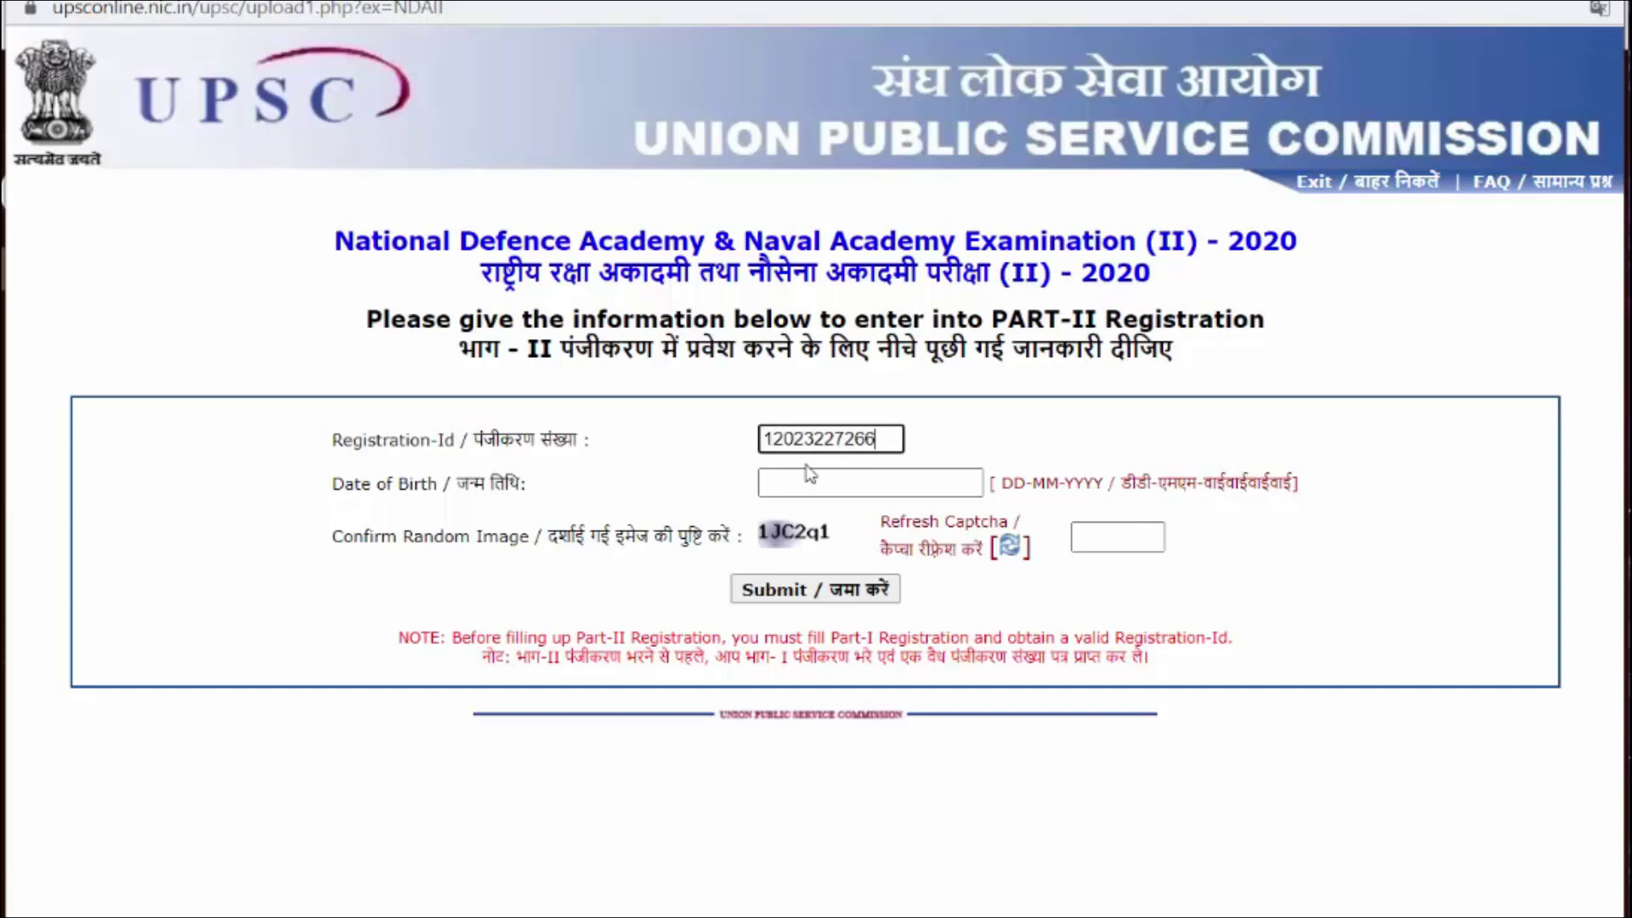
pyautogui.click(807, 481)
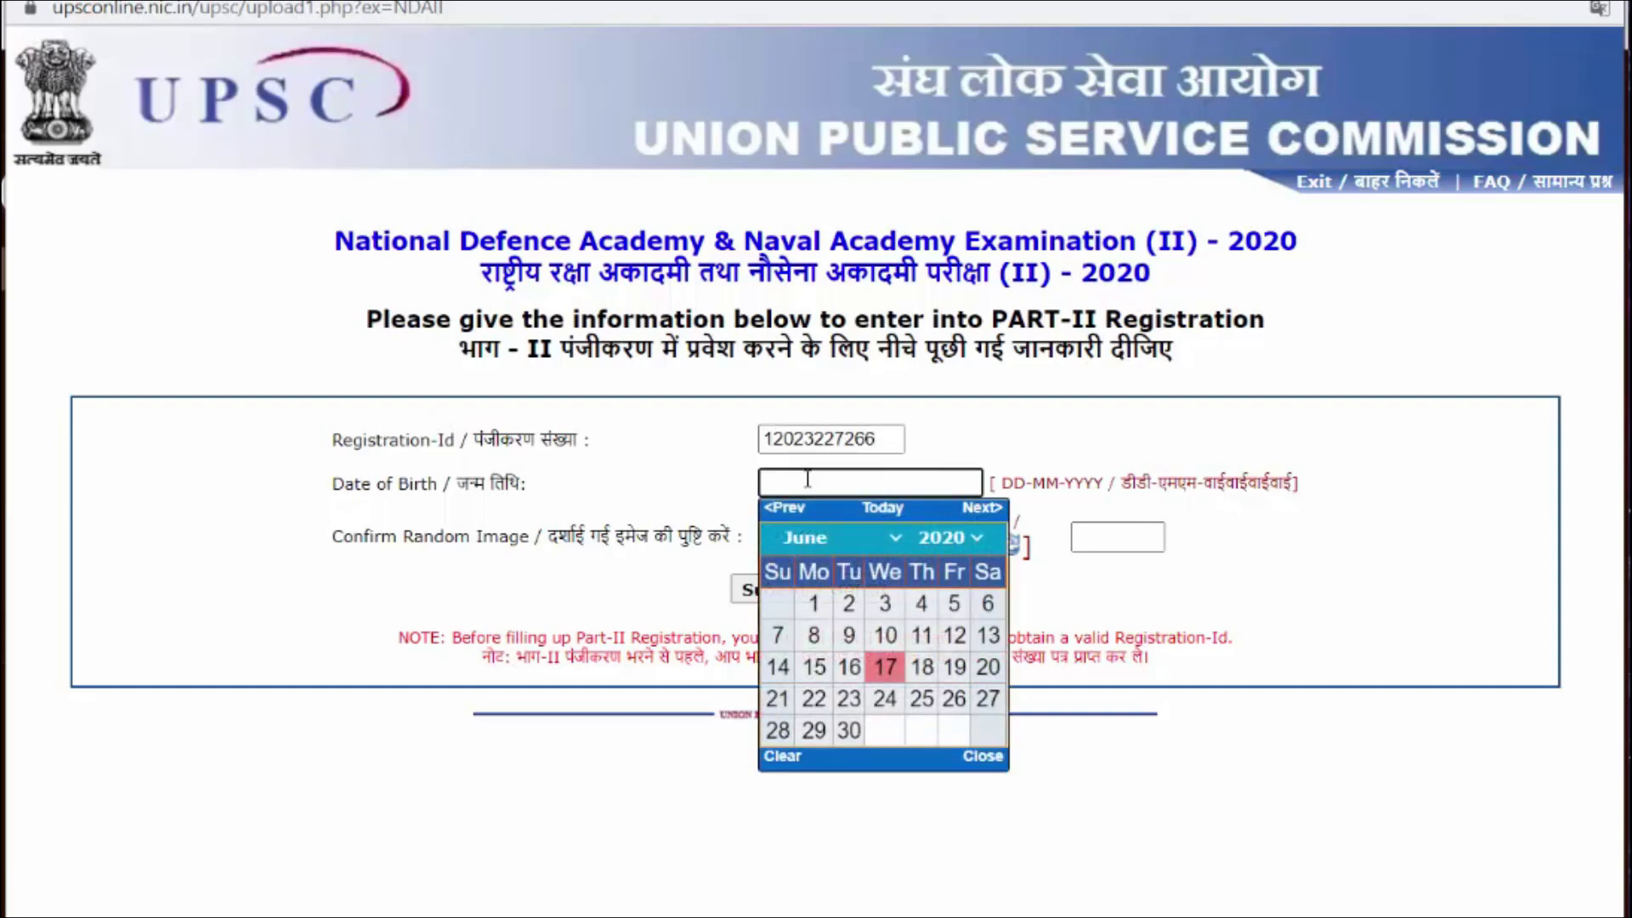
pyautogui.click(974, 539)
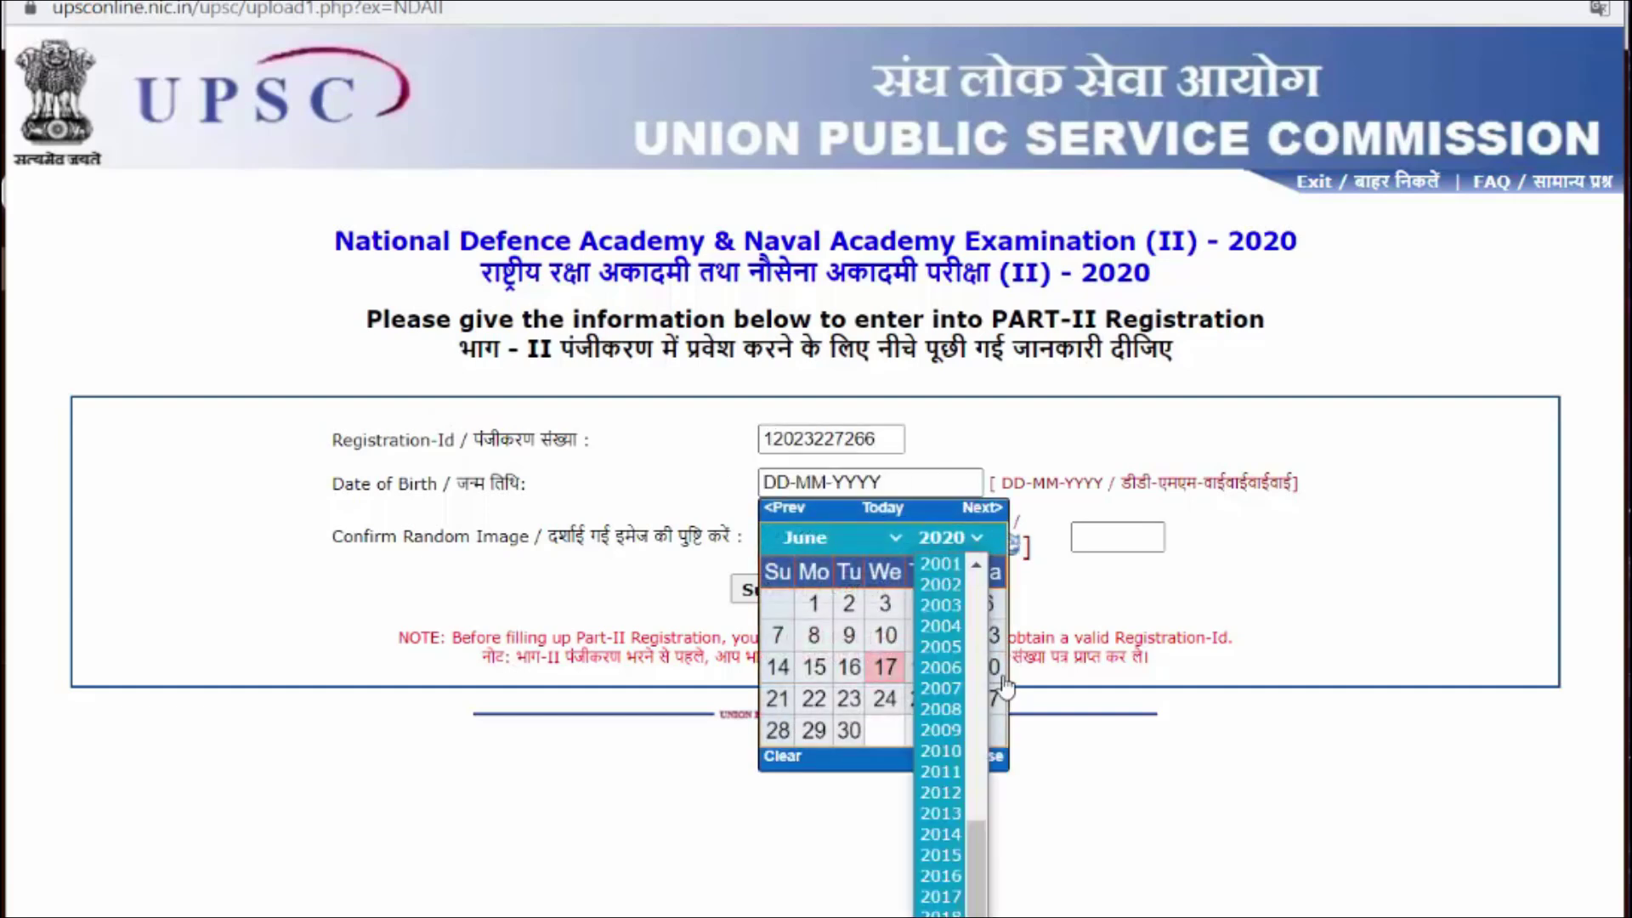
pyautogui.click(941, 630)
pyautogui.click(839, 538)
pyautogui.click(841, 639)
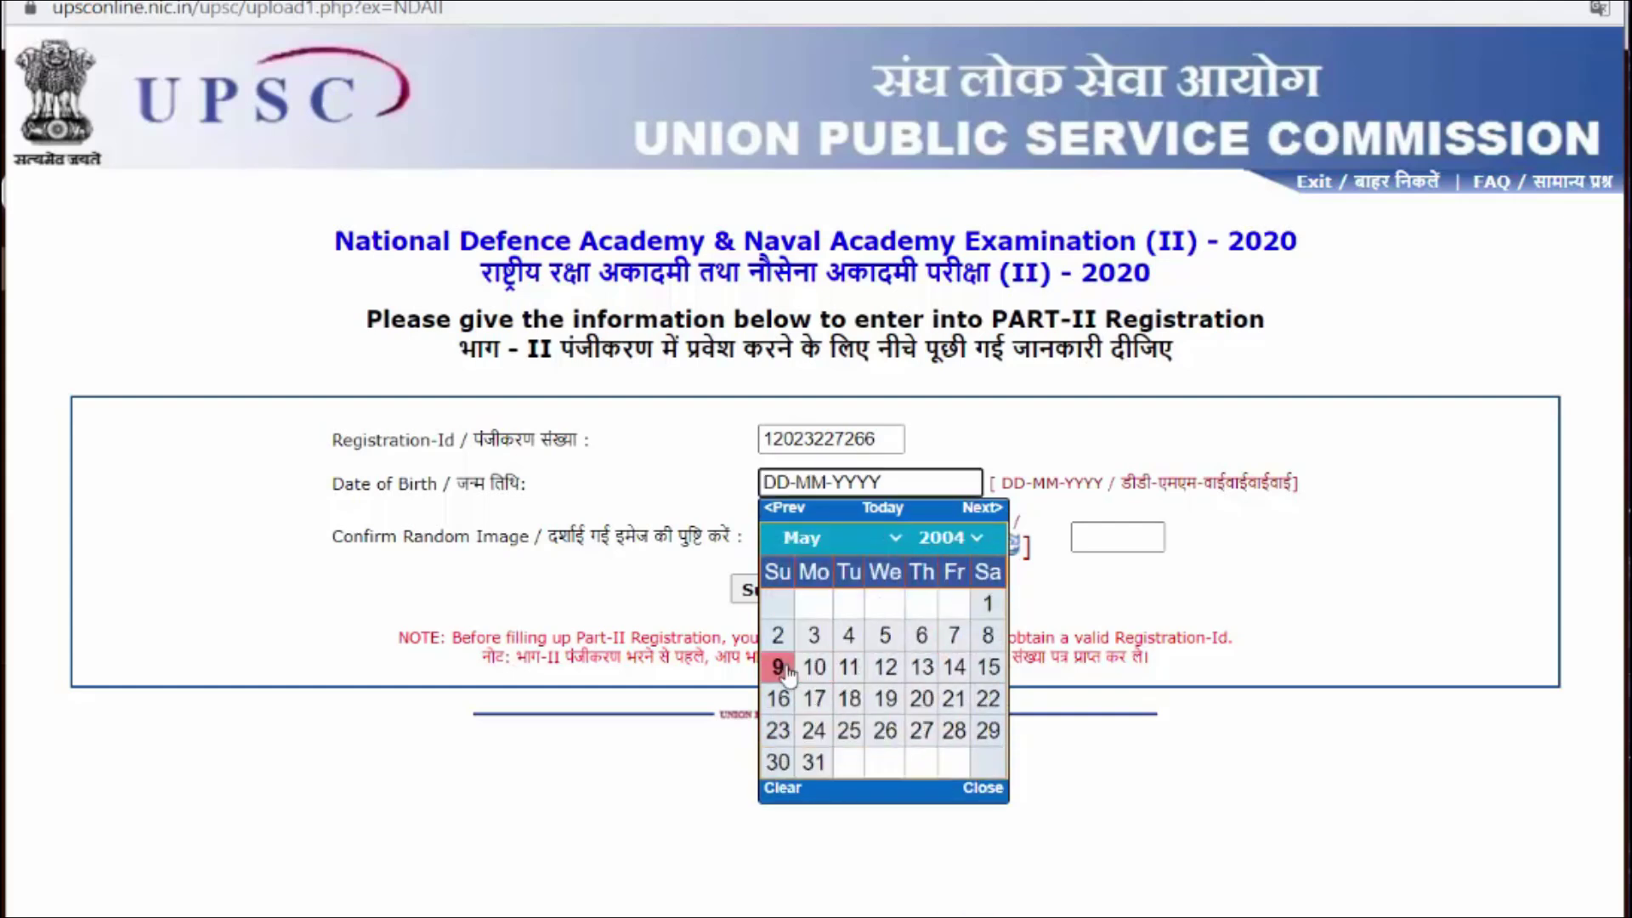
pyautogui.click(777, 637)
# Step: Enter the captcha characters and submit the Part-II entry form
pyautogui.click(1079, 540)
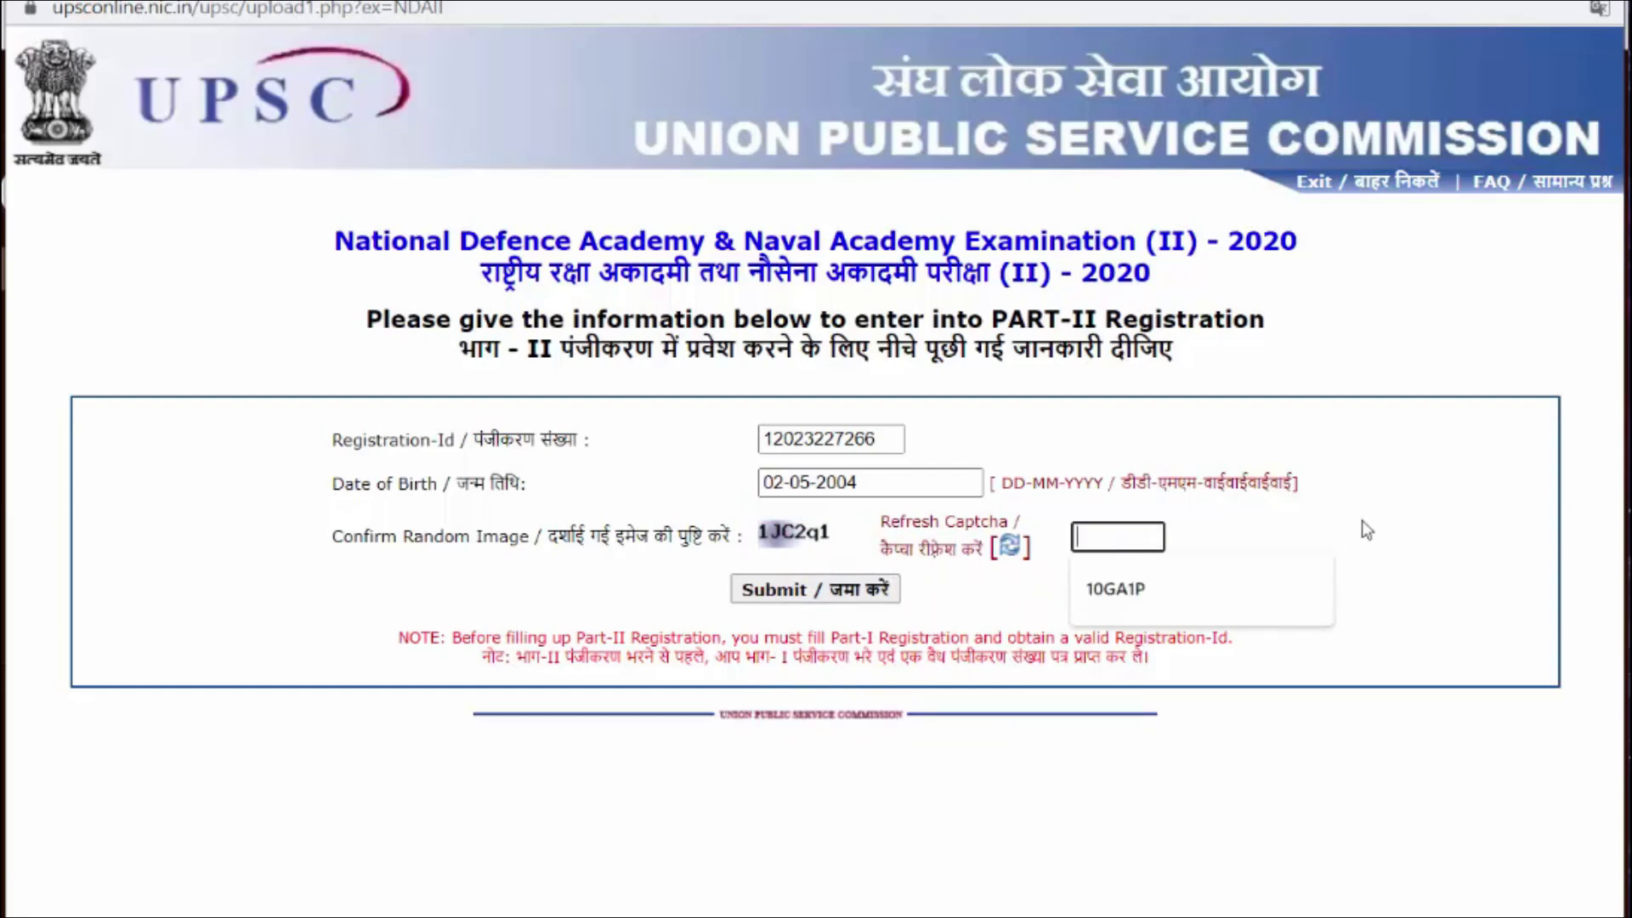
pyautogui.write('1J')
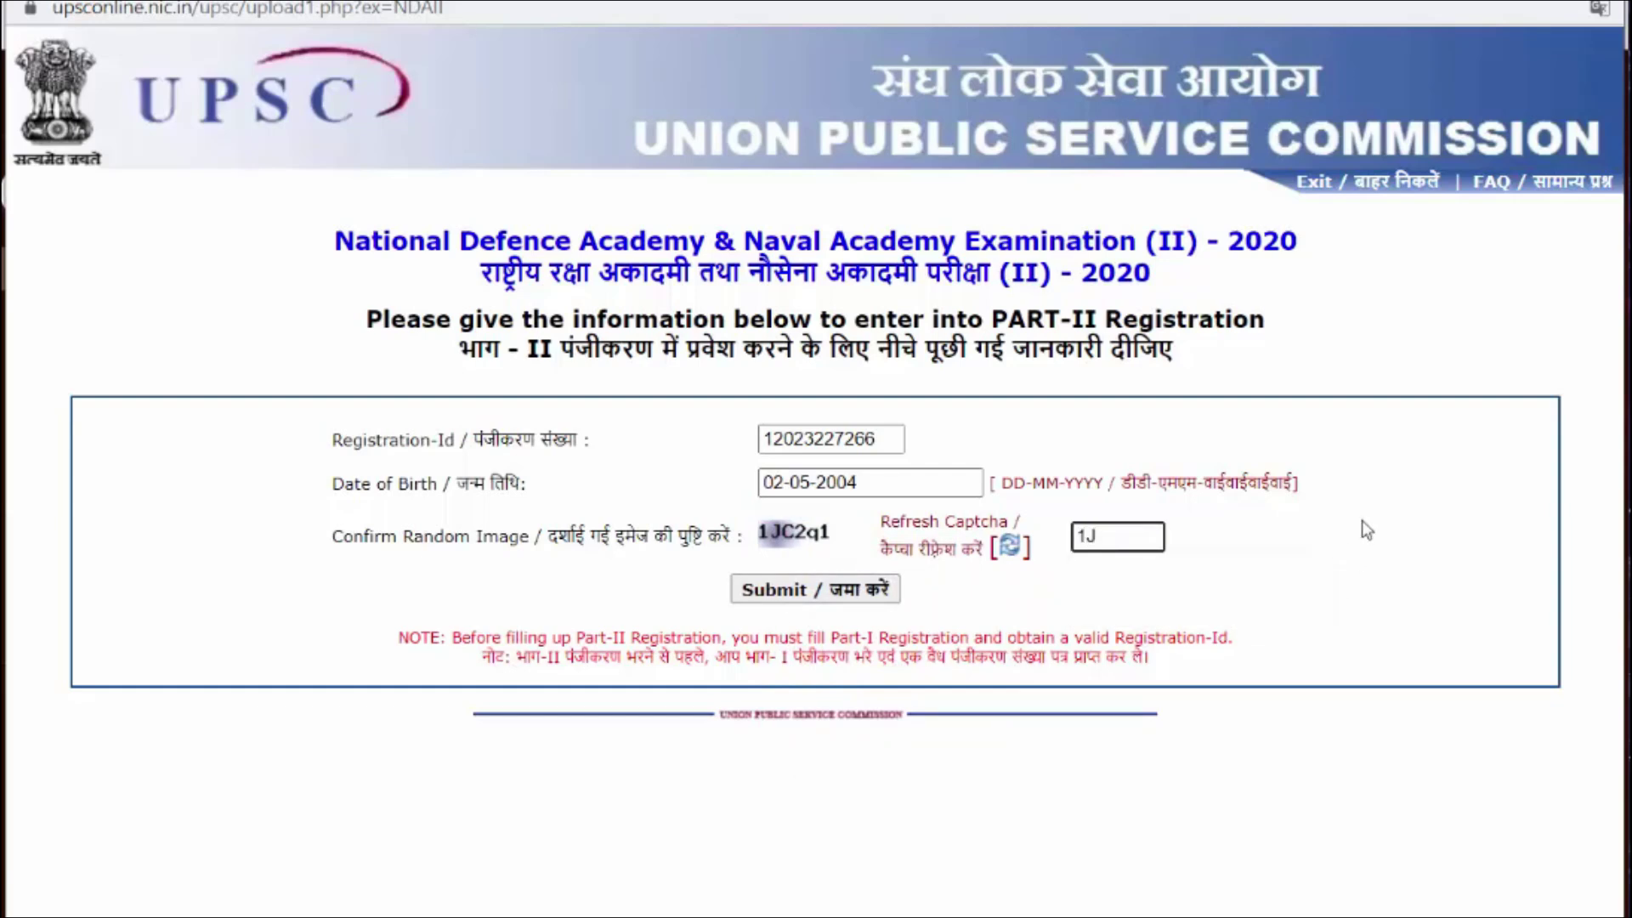
pyautogui.write('C2q1')
pyautogui.click(876, 590)
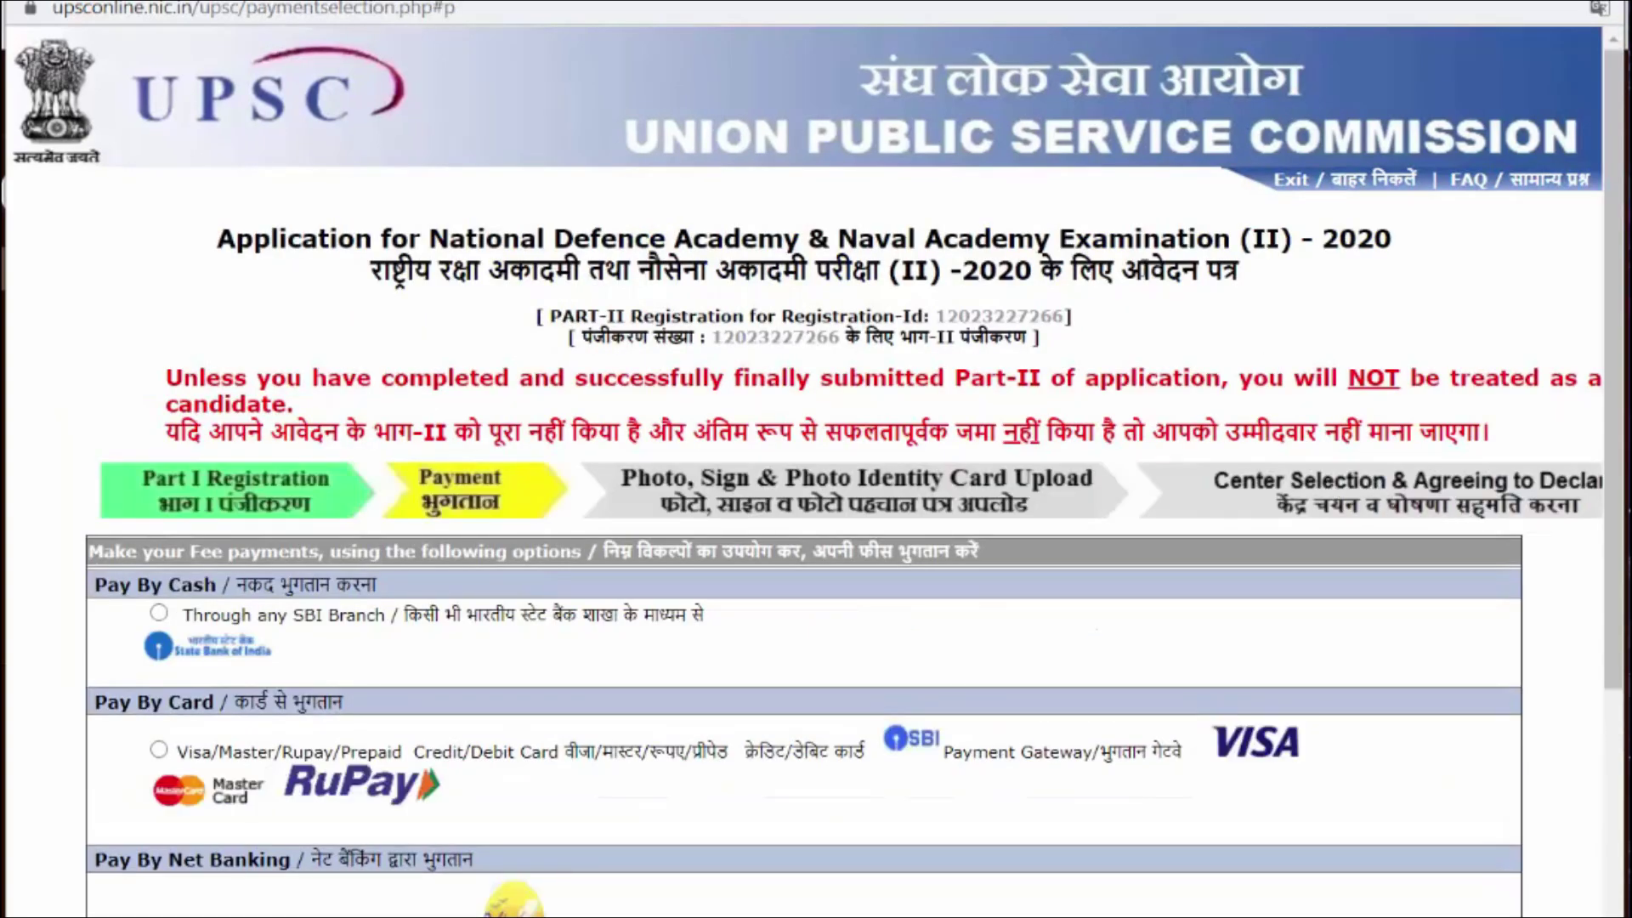
# Step: Choose Visa/Master/Rupay card under Pay By Card and continue to the SBI gateway
pyautogui.scroll(-3, 1146, 347)
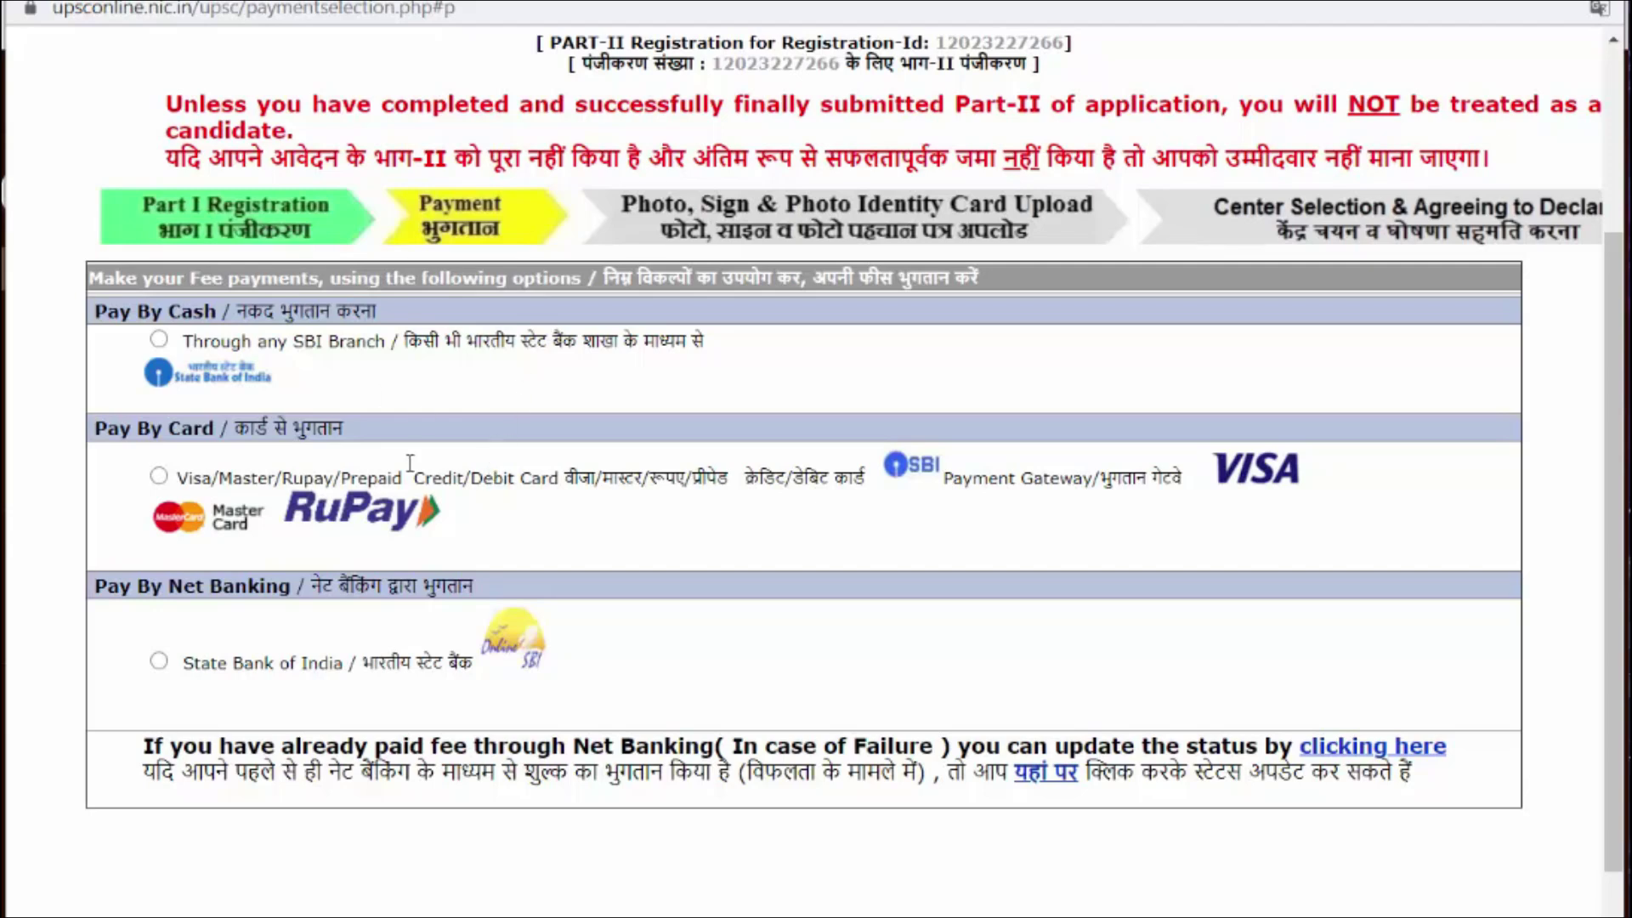
pyautogui.click(159, 477)
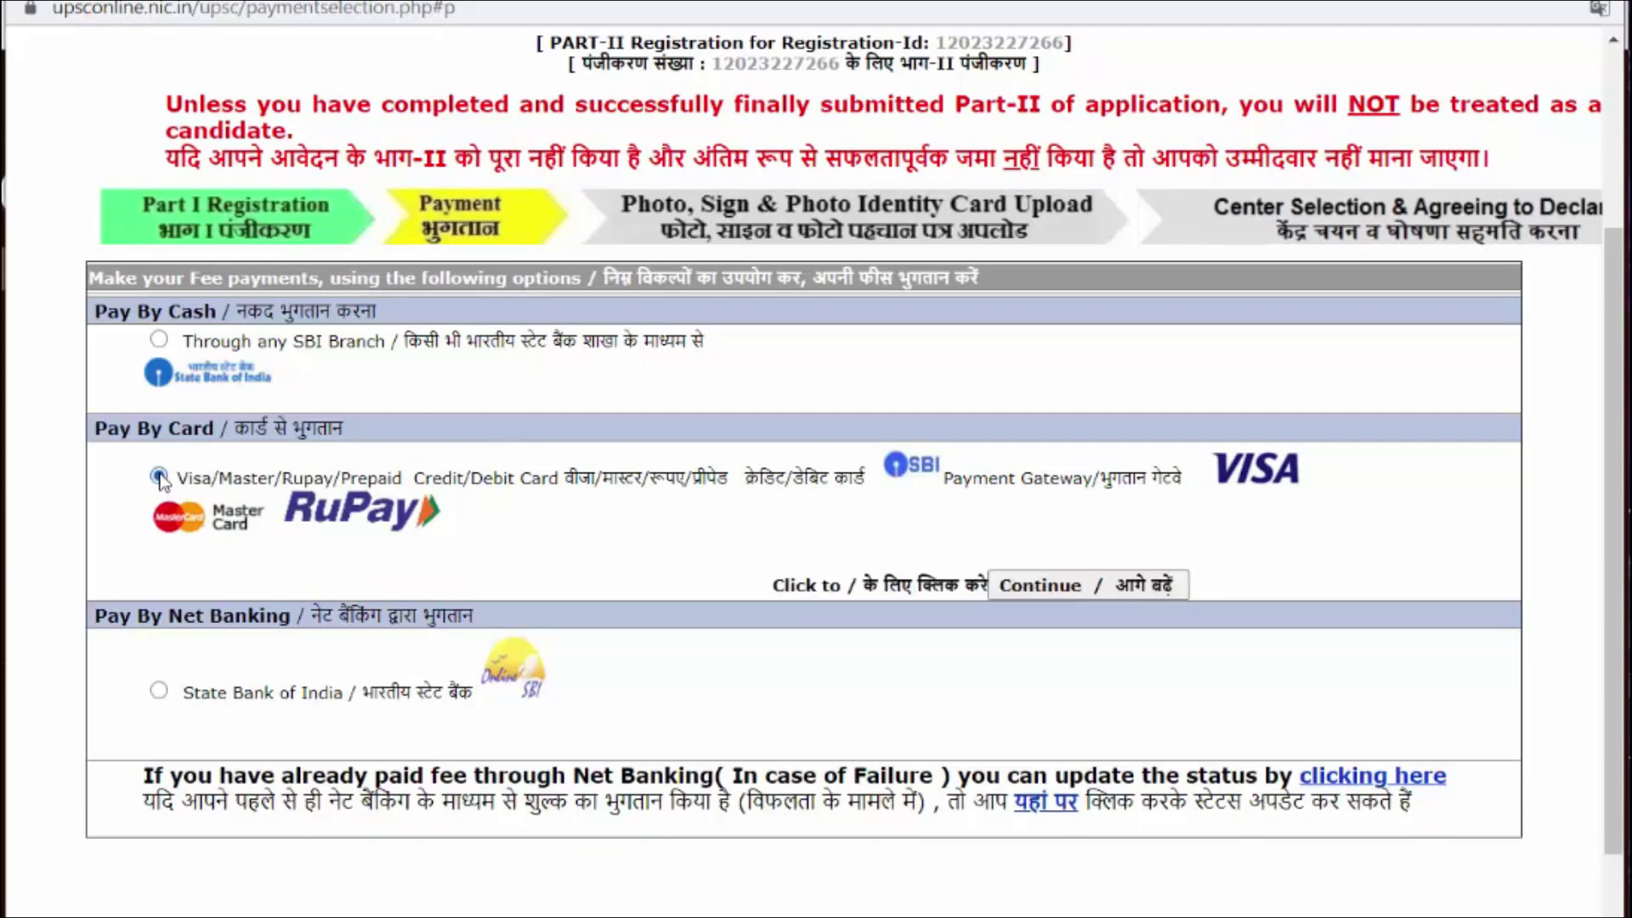
pyautogui.click(1114, 585)
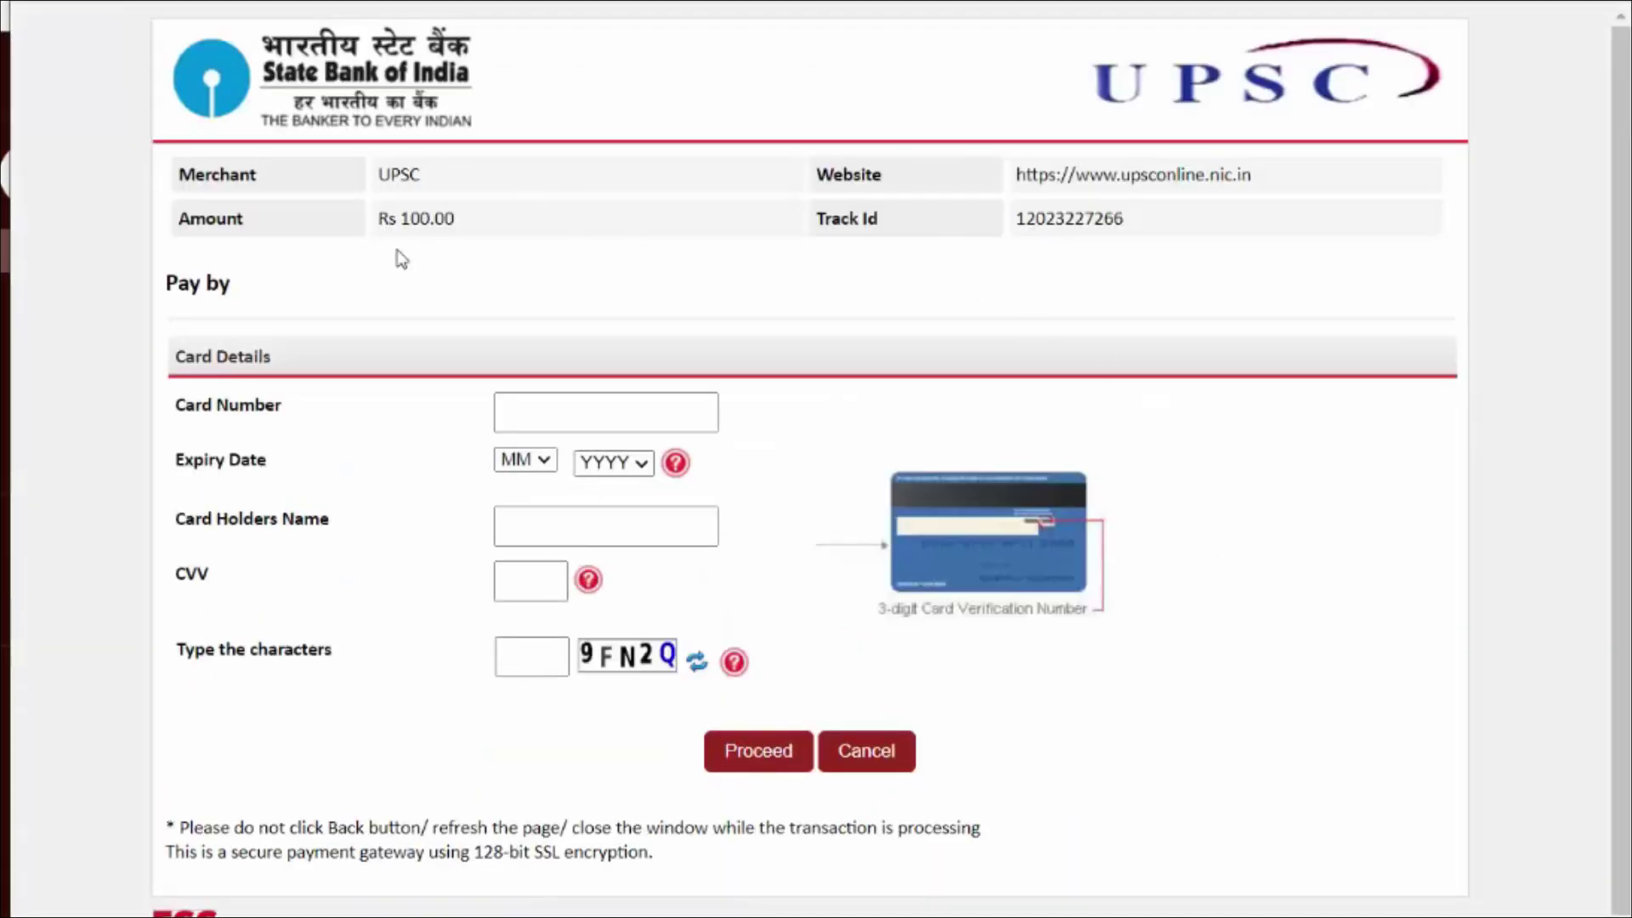
# Step: Enter the card number, expiry 07/2022 and the cardholder's name
pyautogui.click(626, 404)
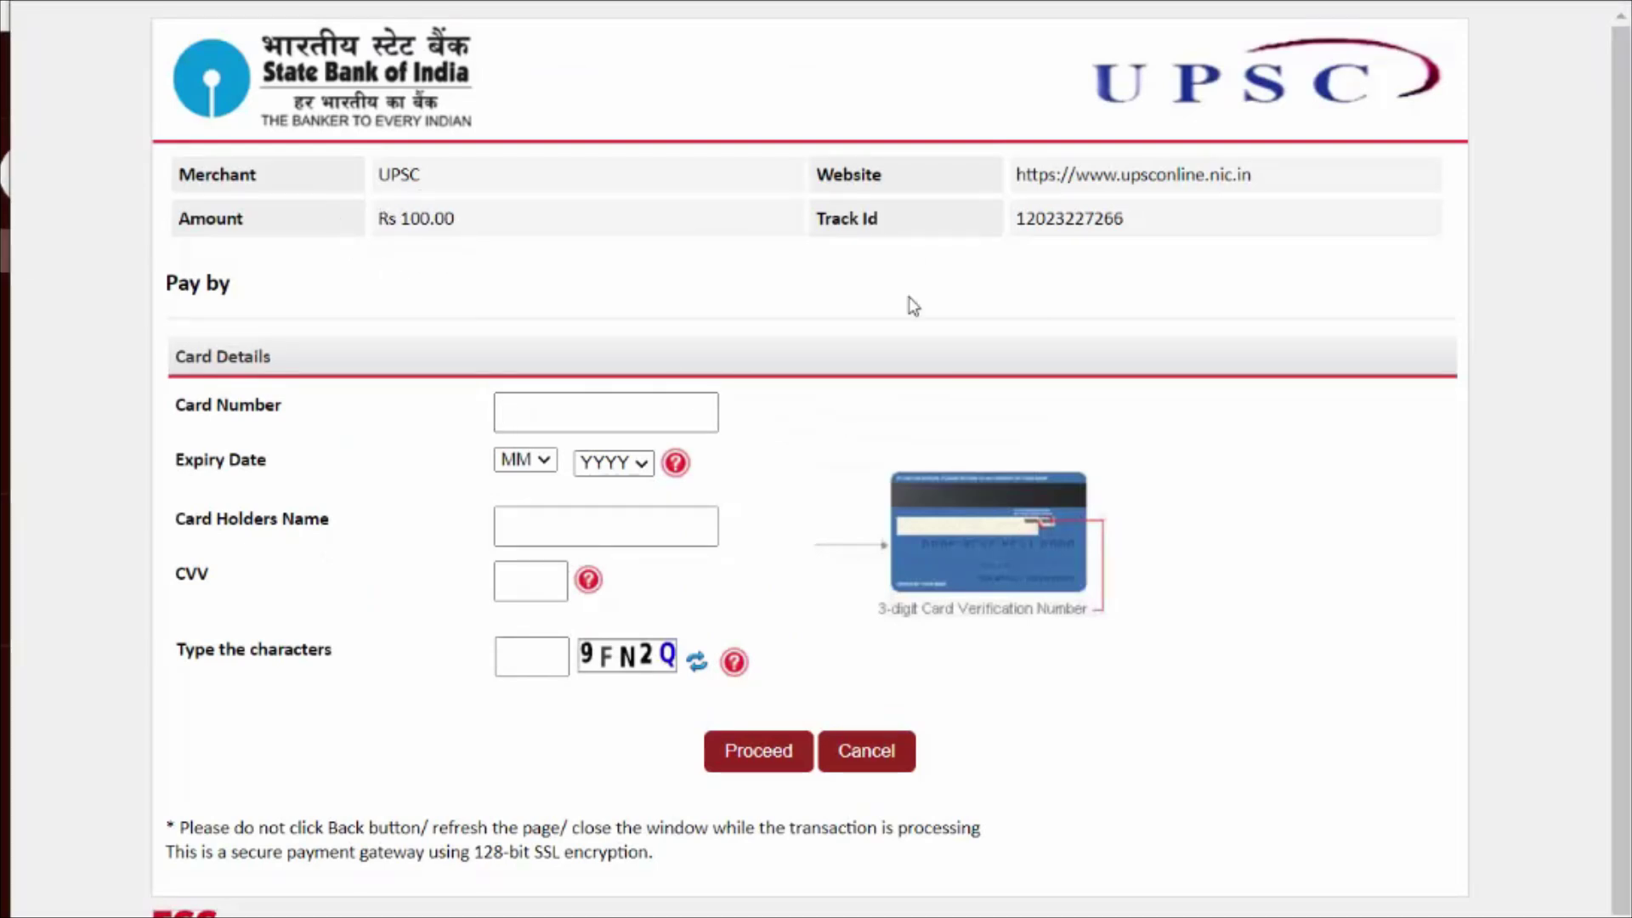
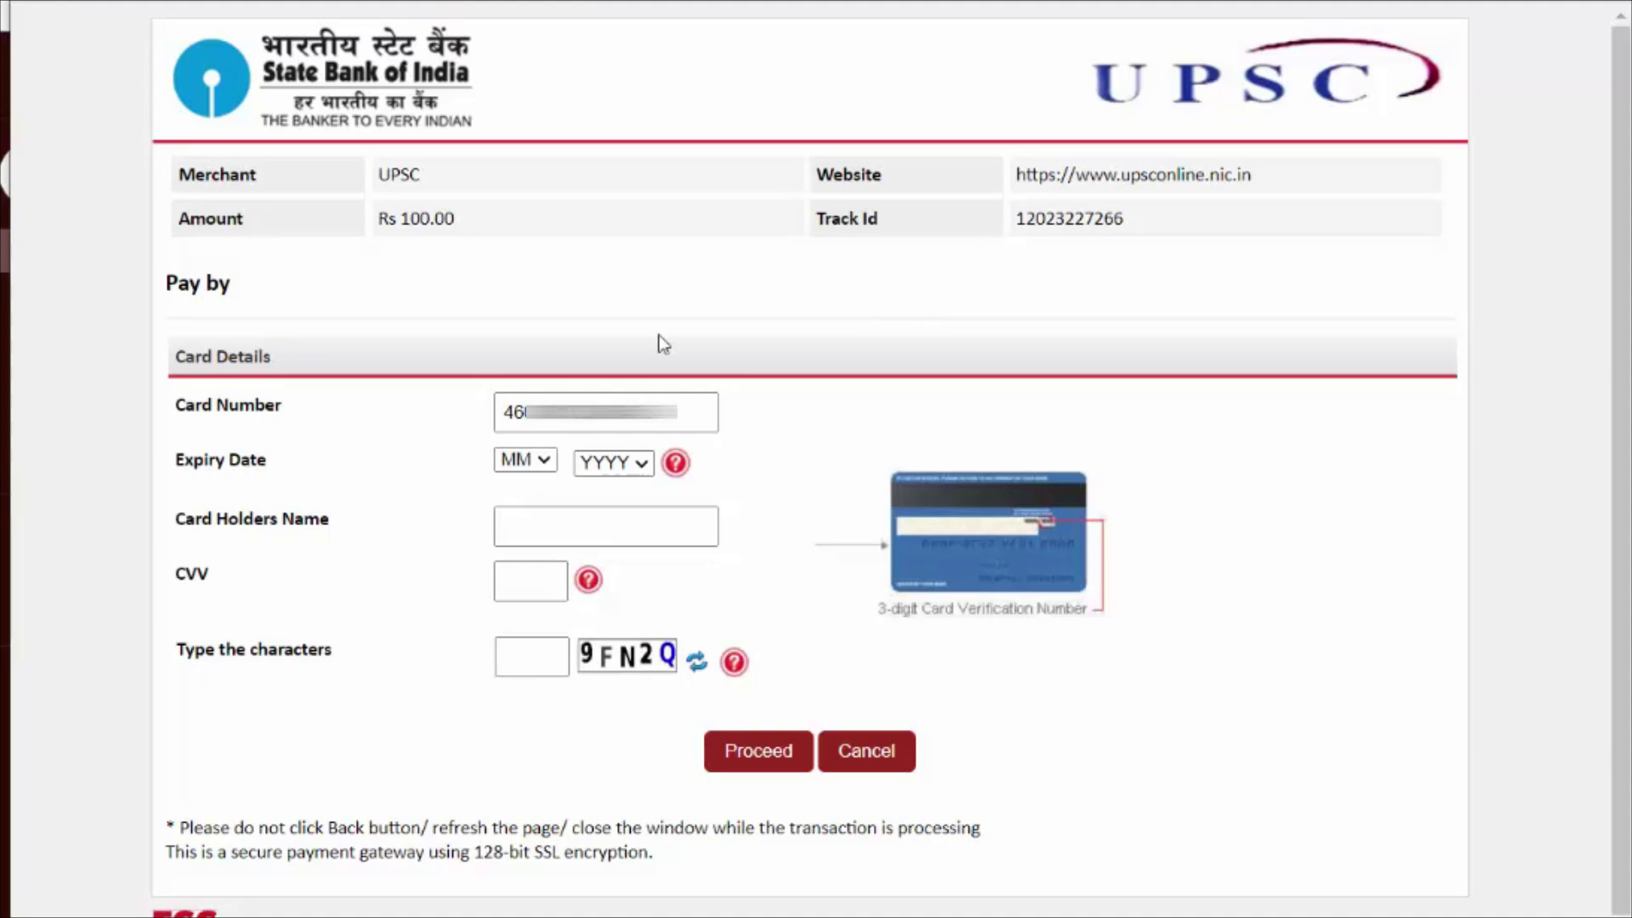
pyautogui.click(544, 459)
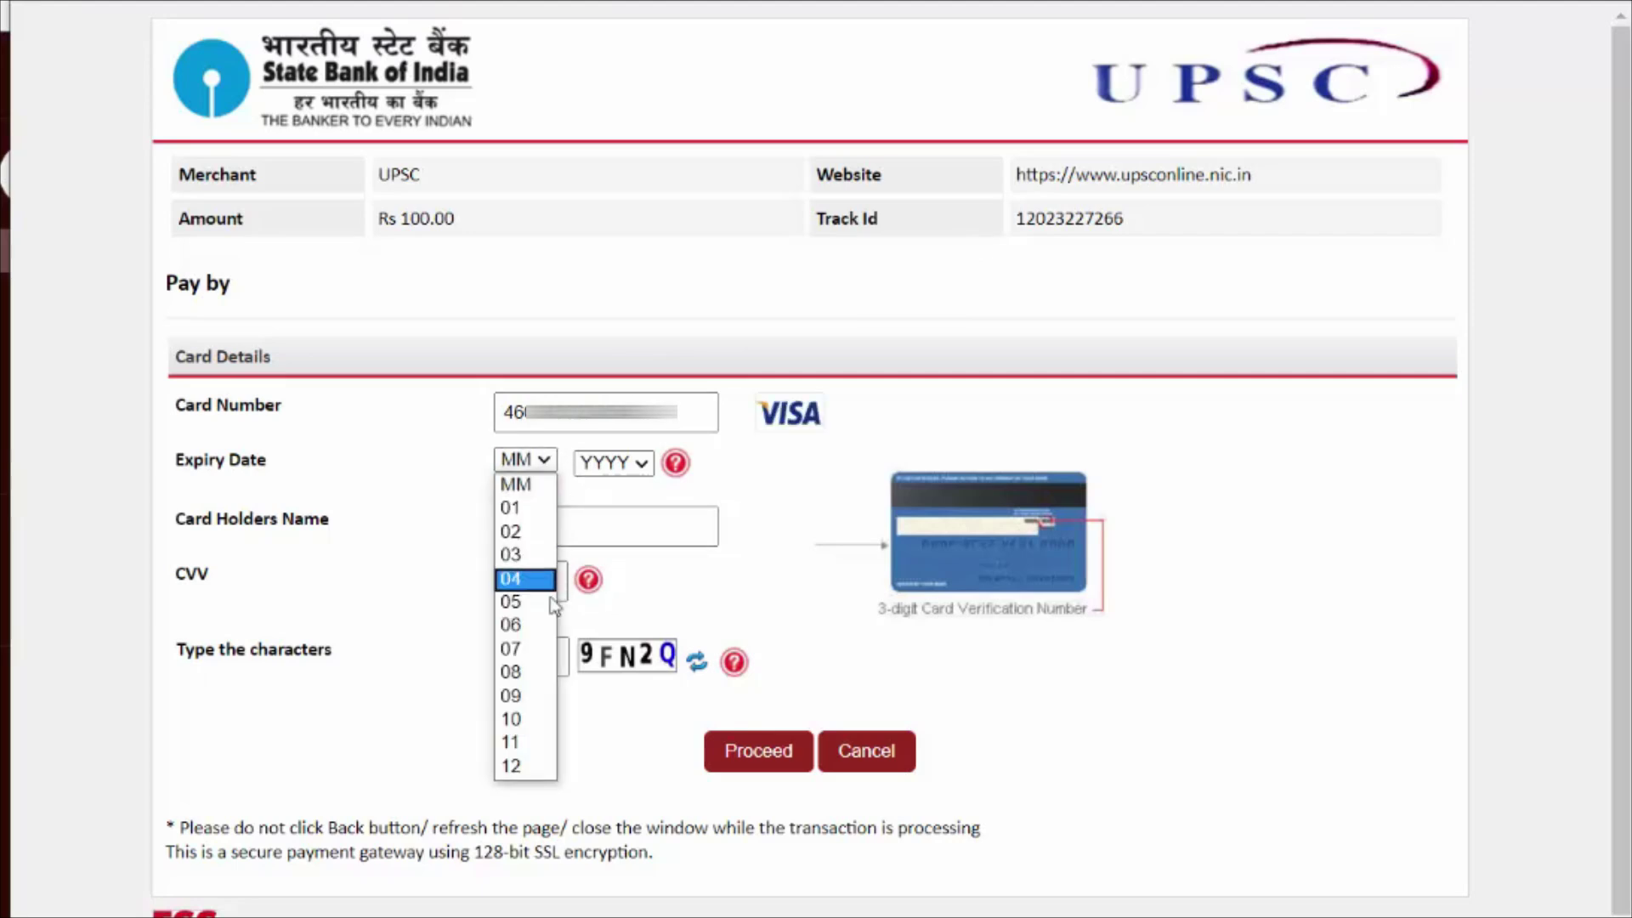
pyautogui.click(536, 648)
pyautogui.click(629, 463)
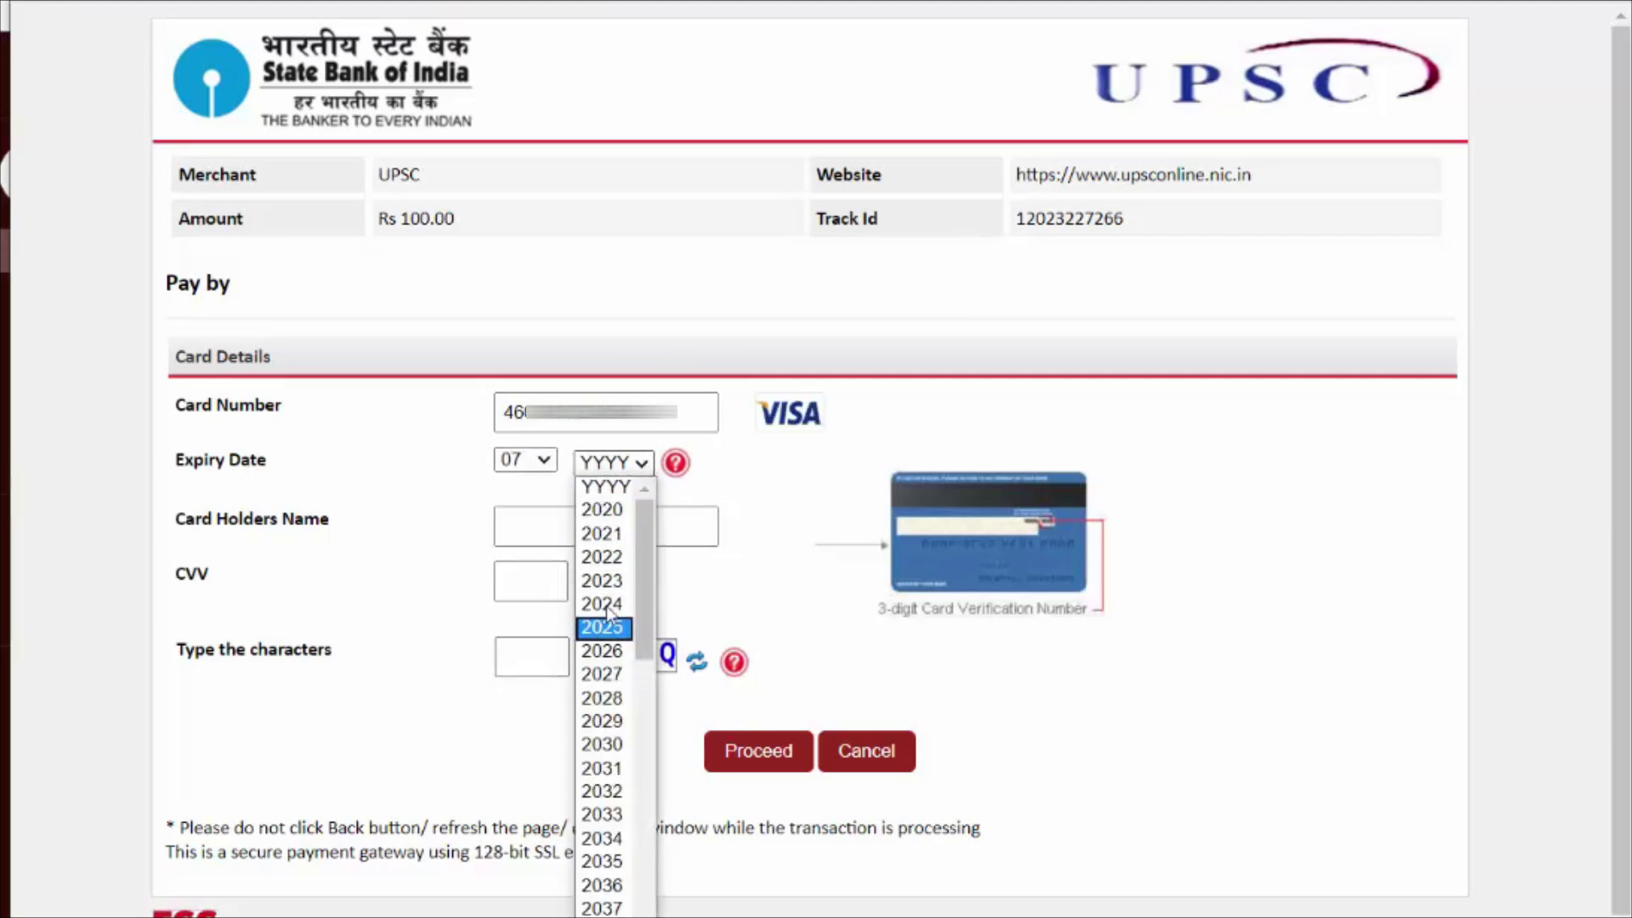
pyautogui.click(602, 556)
pyautogui.click(609, 531)
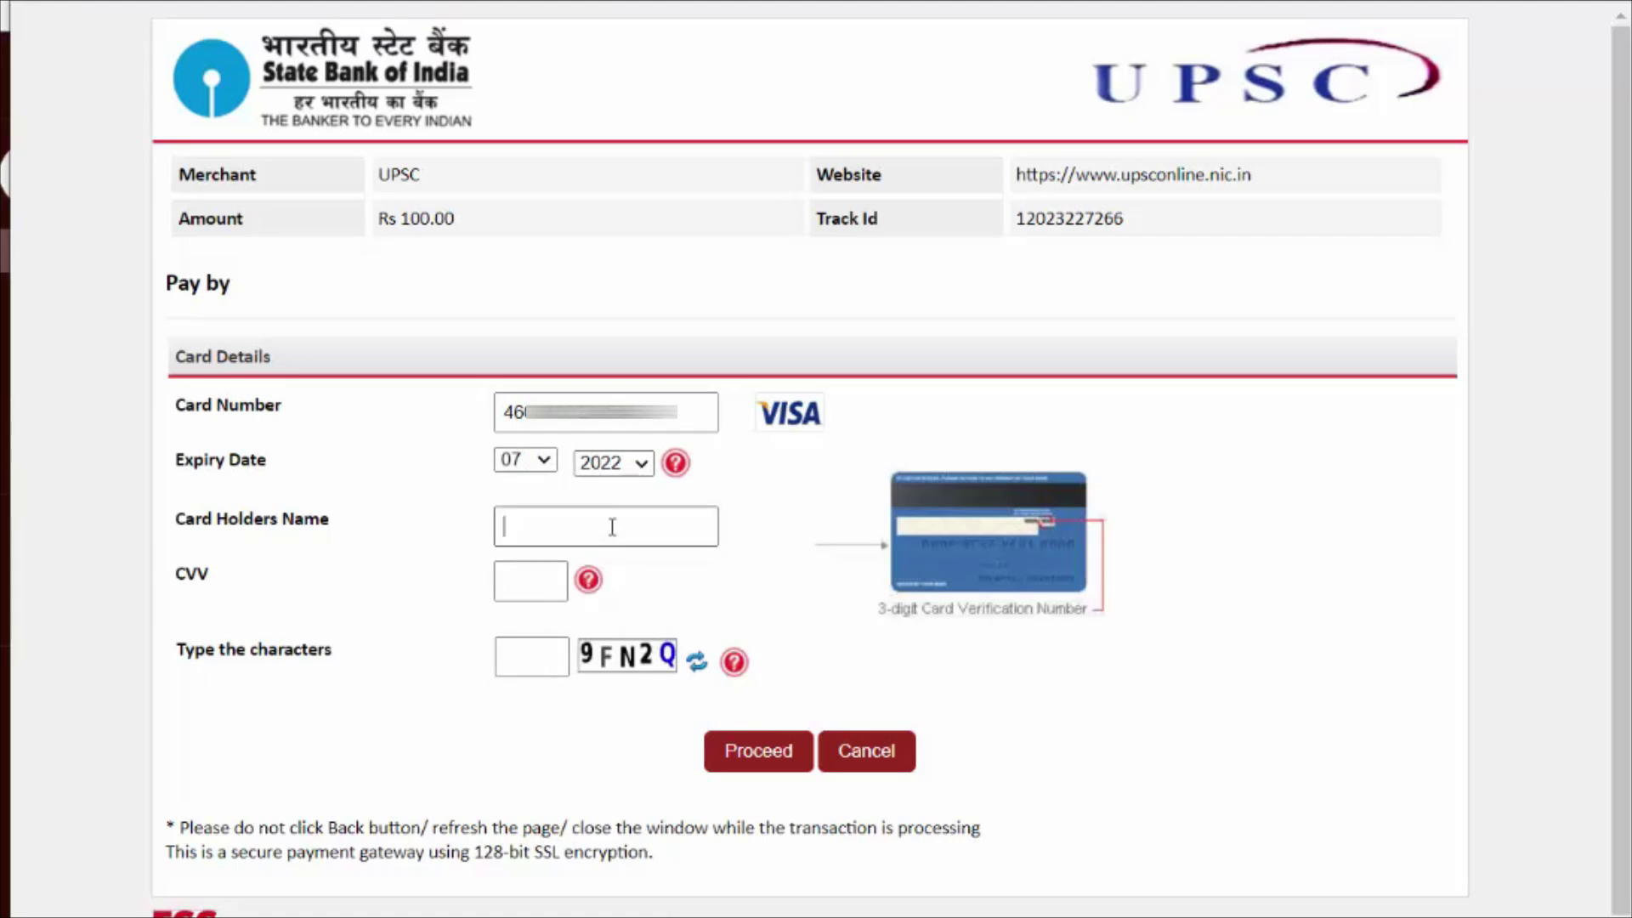
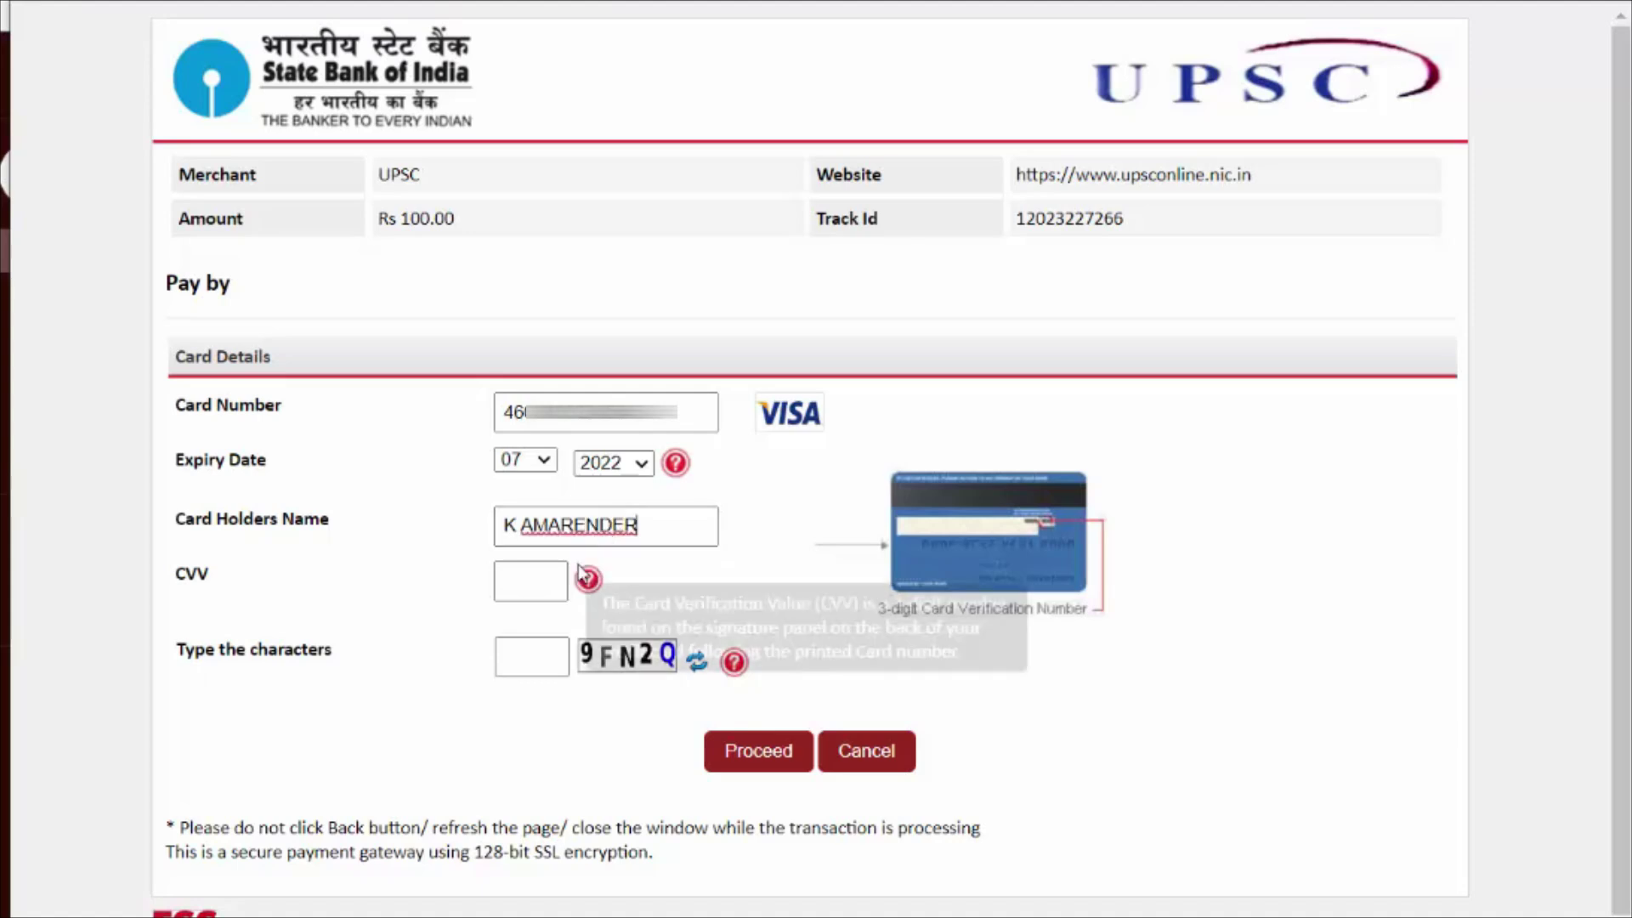
# Step: Enter the CVV and captcha, proceed, and type the OTP to pay Rs 100.00
pyautogui.click(533, 579)
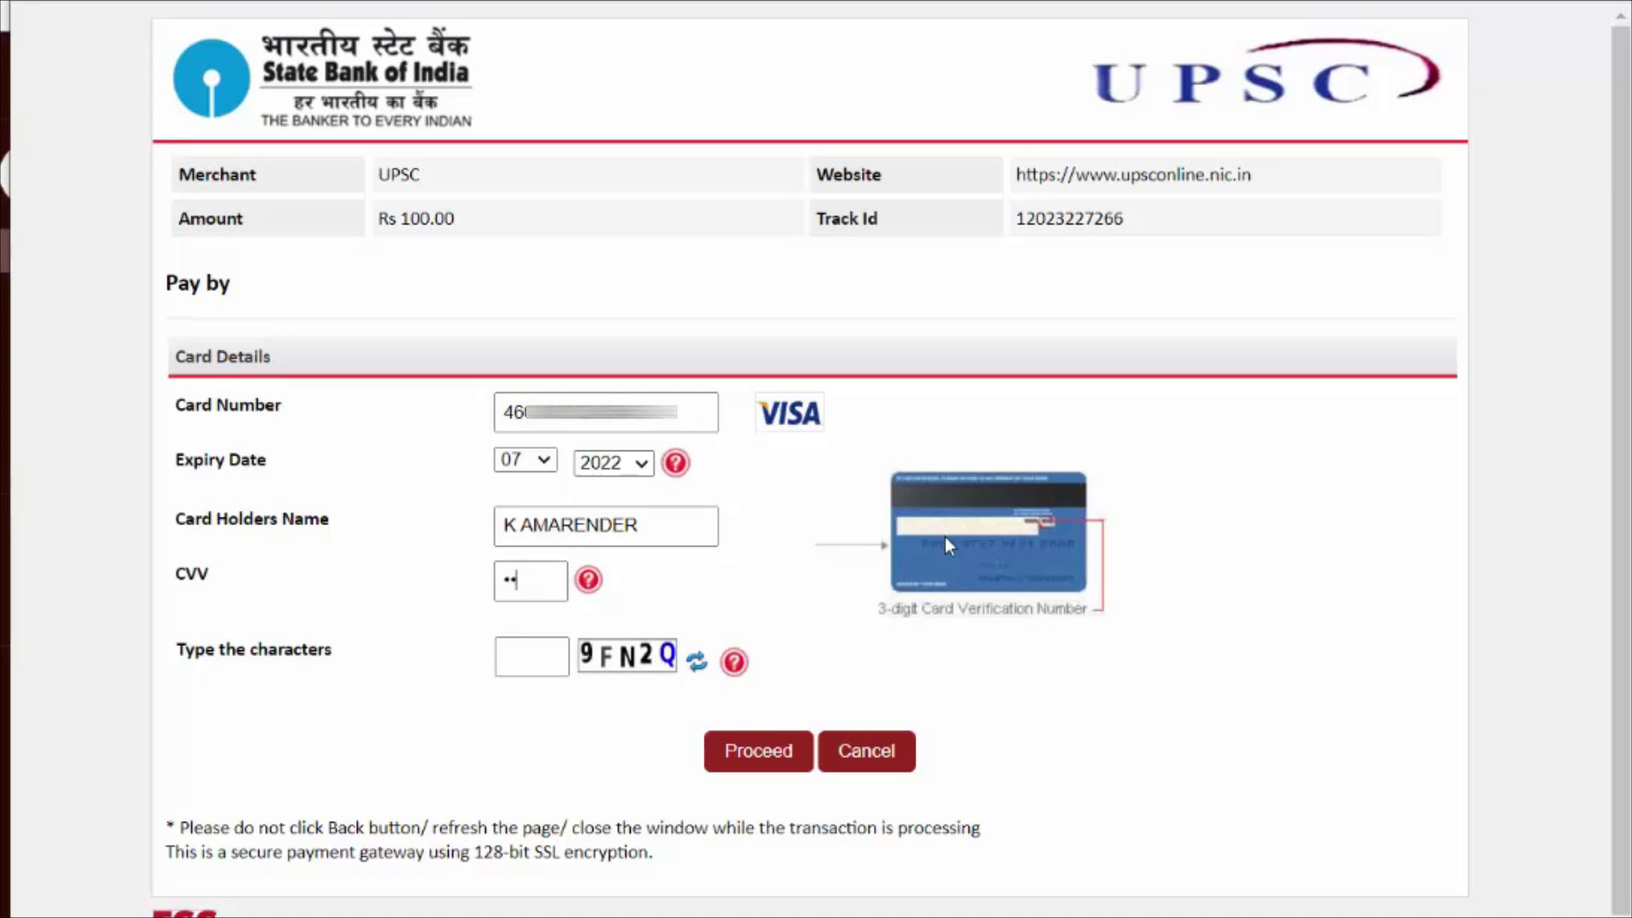
pyautogui.click(553, 661)
pyautogui.write('9FN2Q')
pyautogui.click(773, 751)
pyautogui.click(1152, 366)
pyautogui.write('••••')
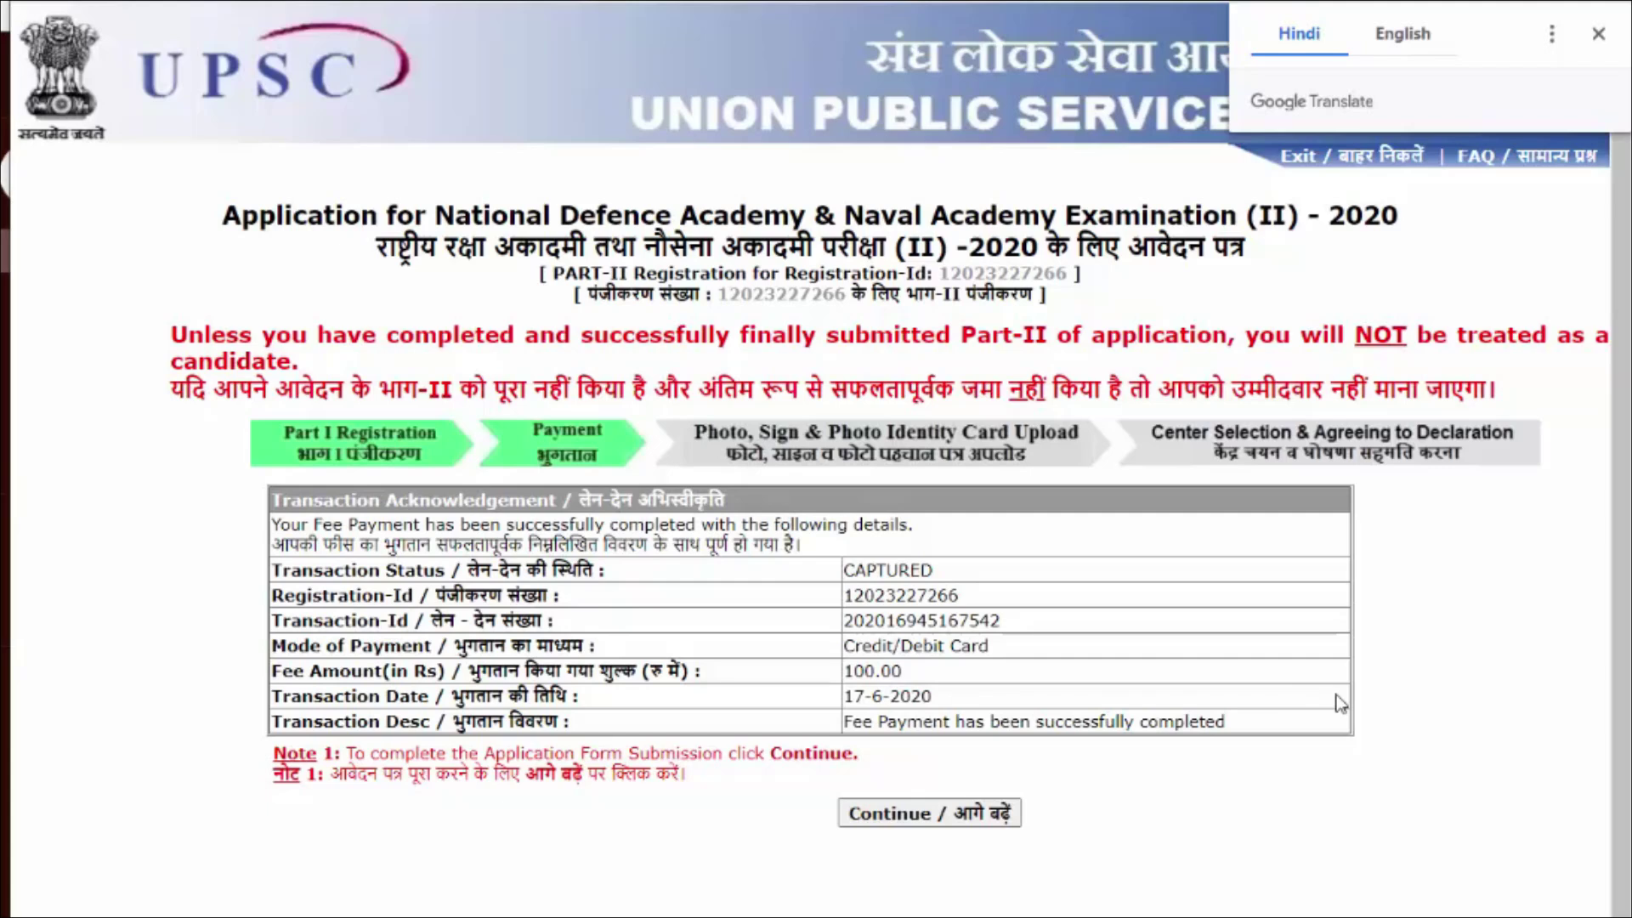
# Step: Continue to the upload step and attach samplePIC from SAMPLE APPLICATION DOCS as the photograph
pyautogui.click(965, 823)
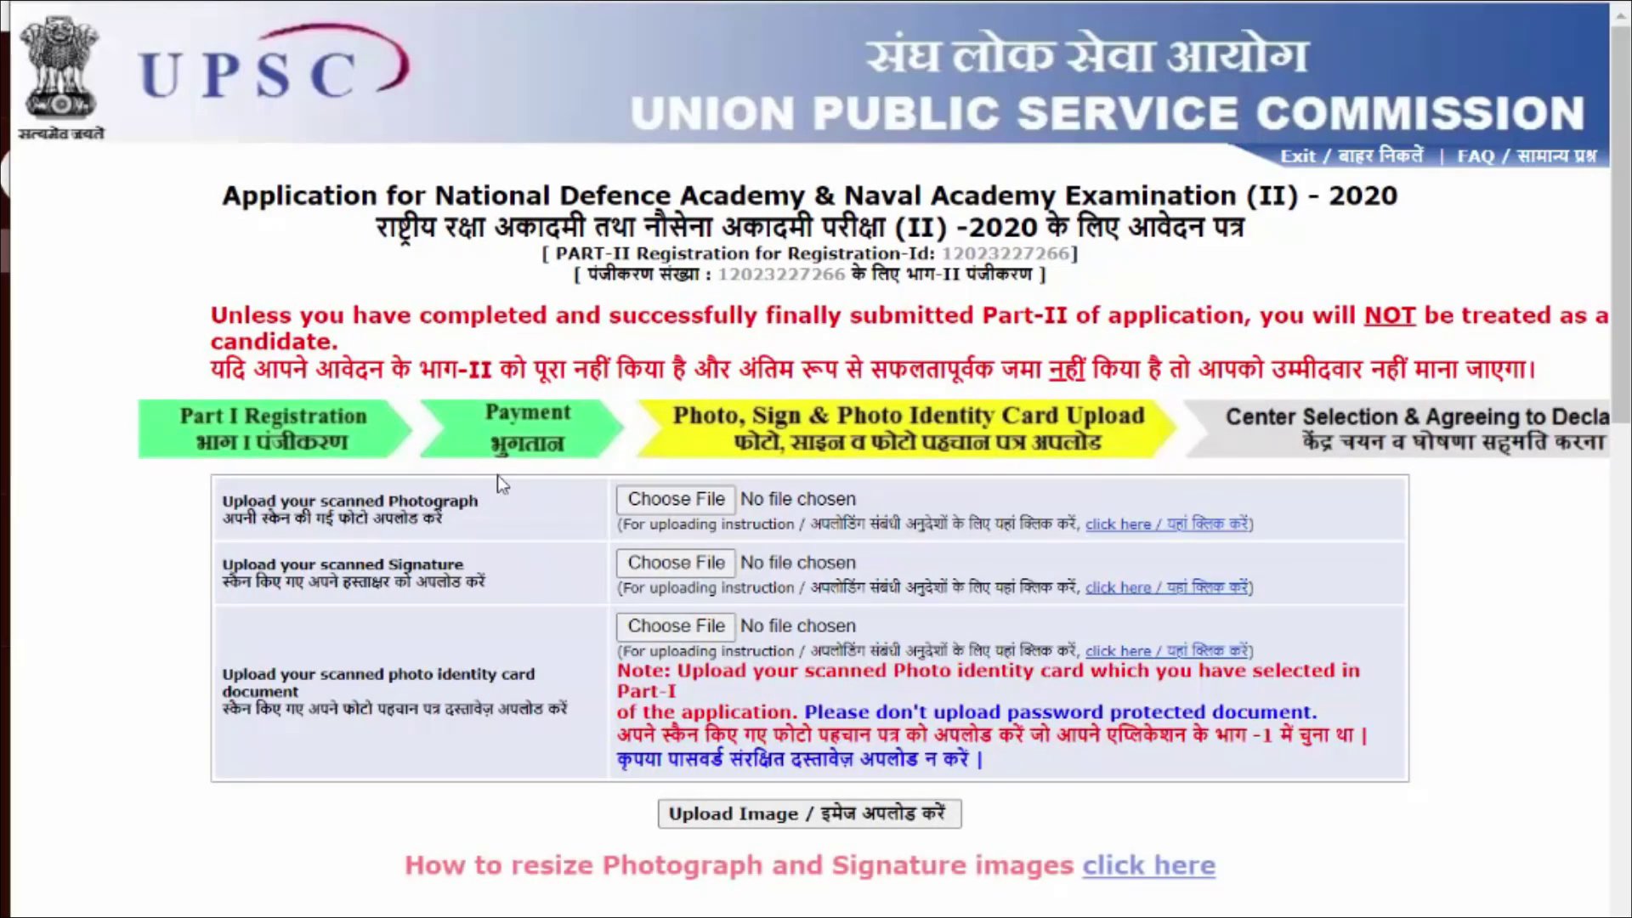
pyautogui.click(665, 501)
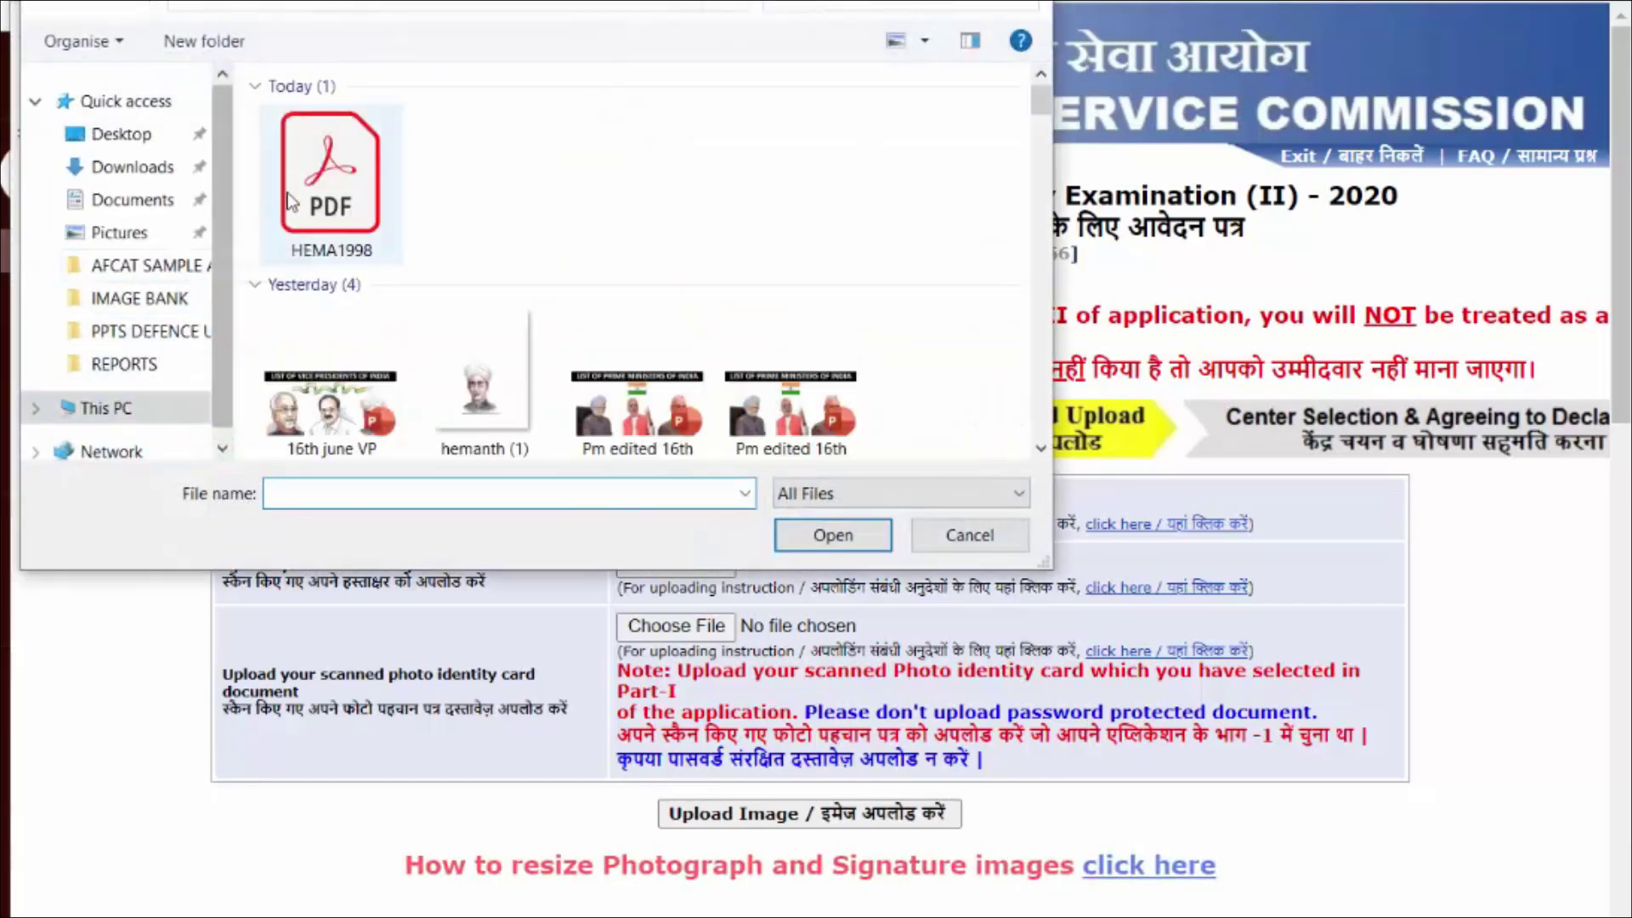
pyautogui.click(108, 144)
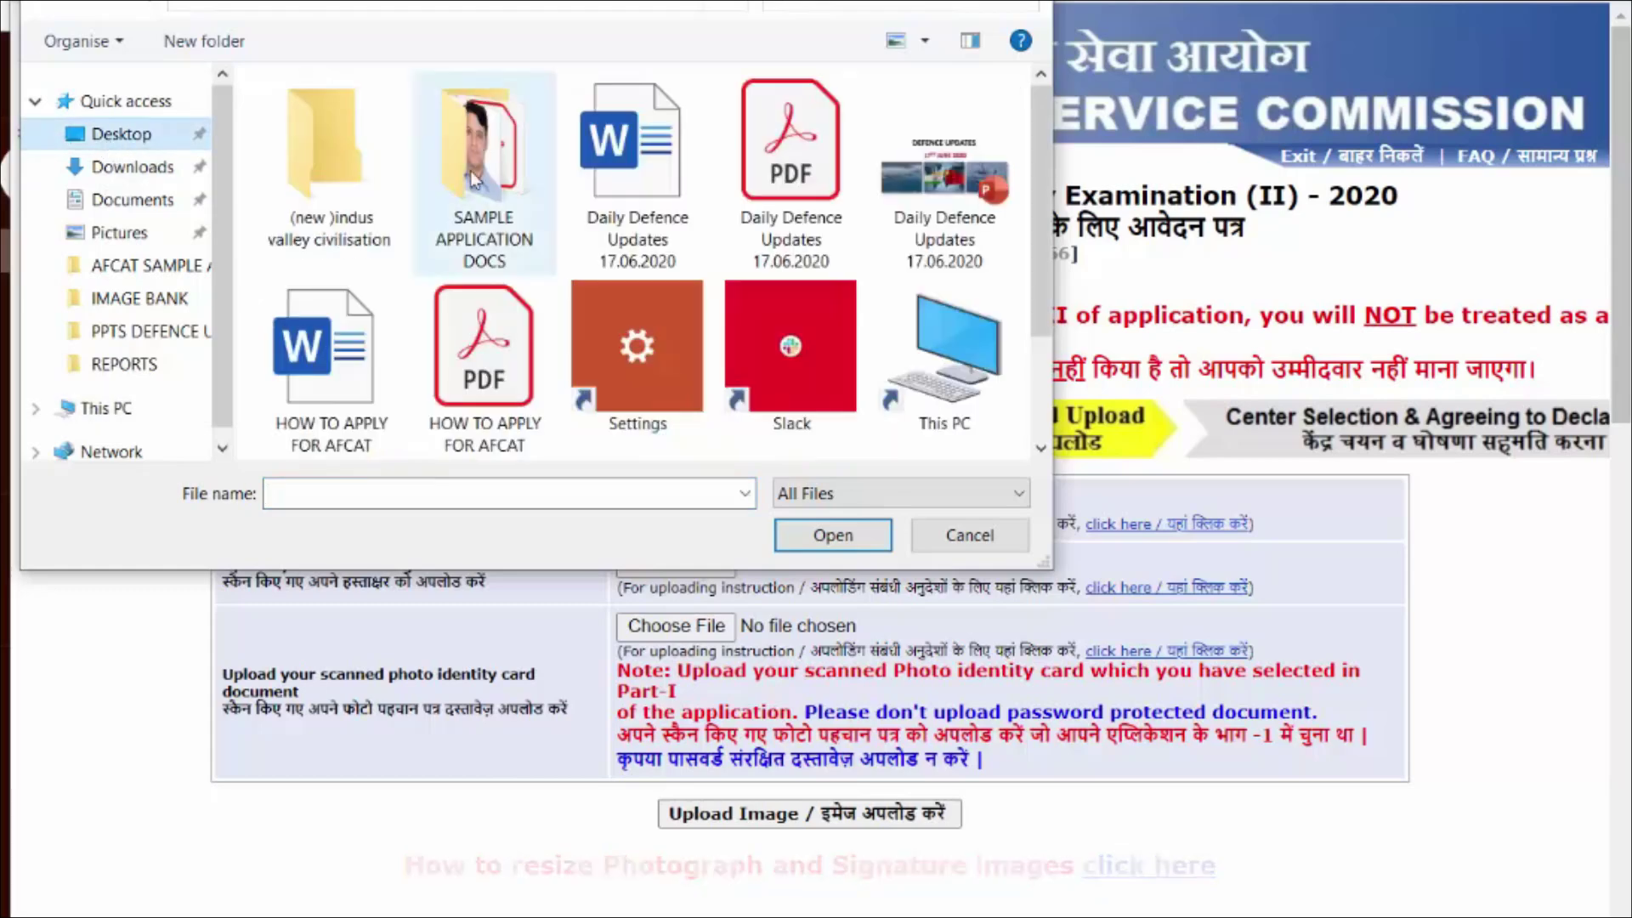
pyautogui.doubleClick(486, 162)
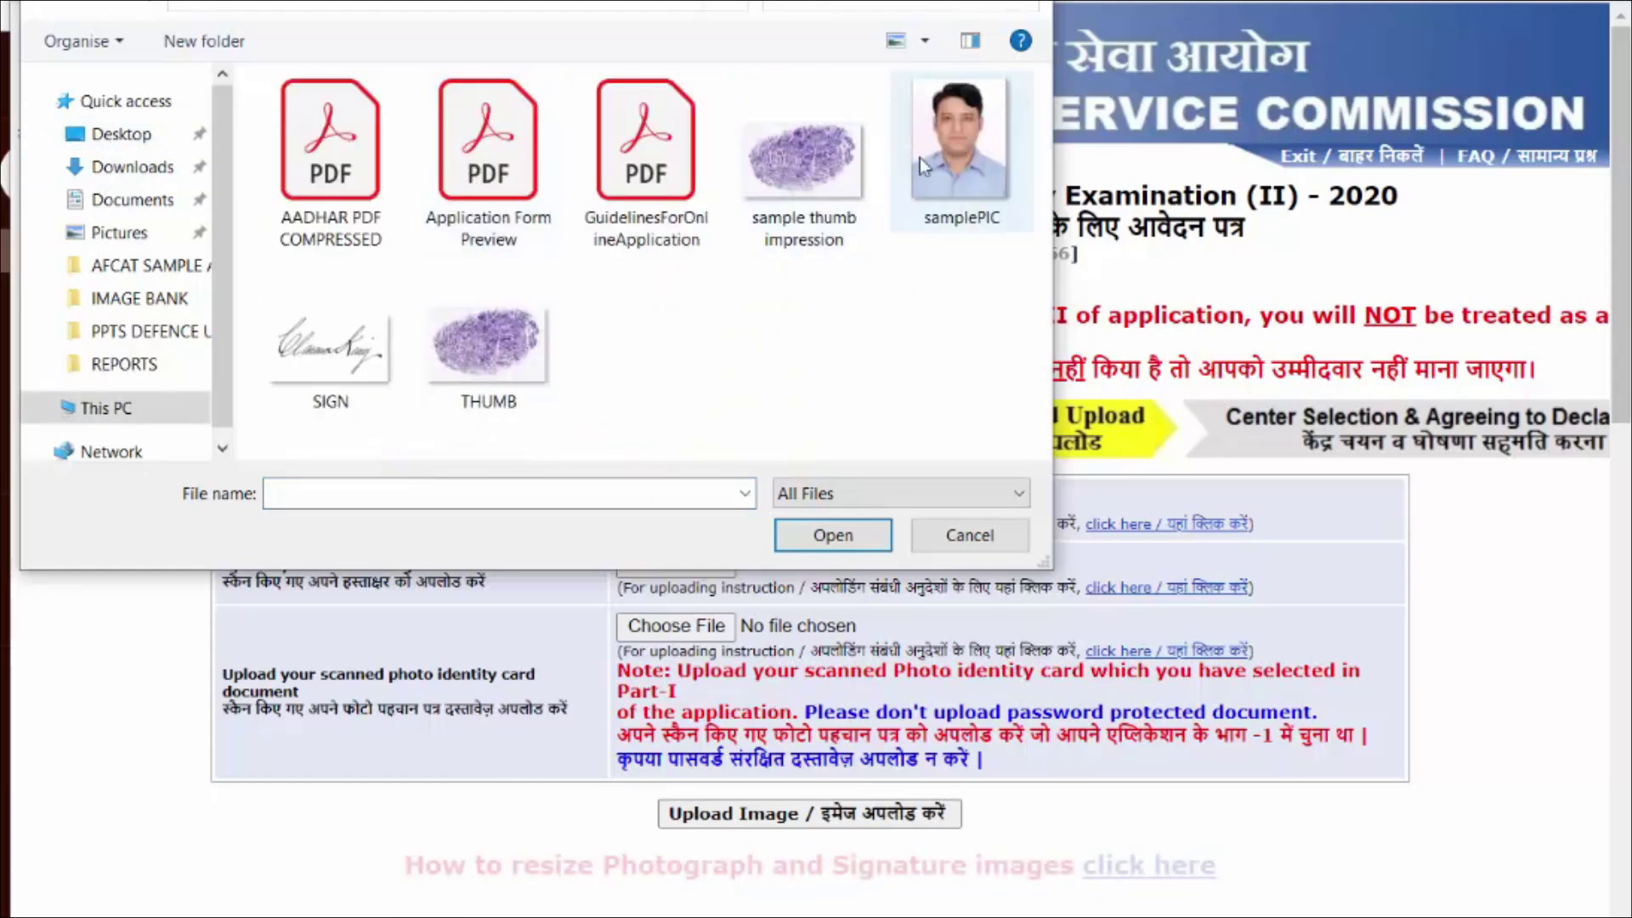
pyautogui.moveTo(692, 0); pyautogui.dragTo(797, 0)
pyautogui.click(1057, 206)
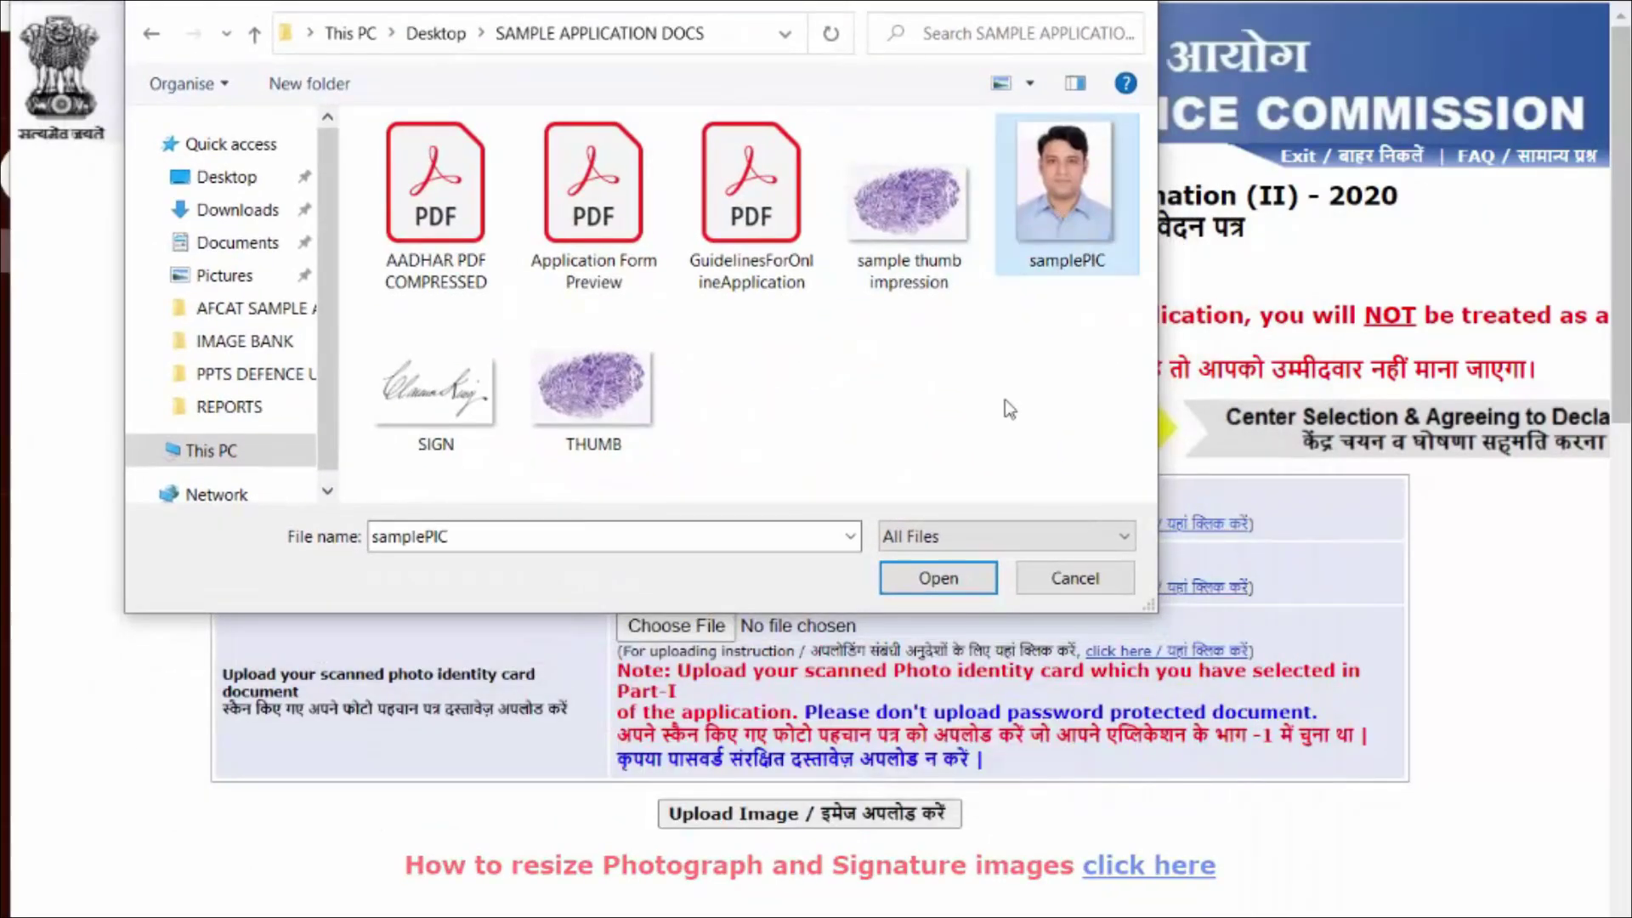
pyautogui.click(952, 581)
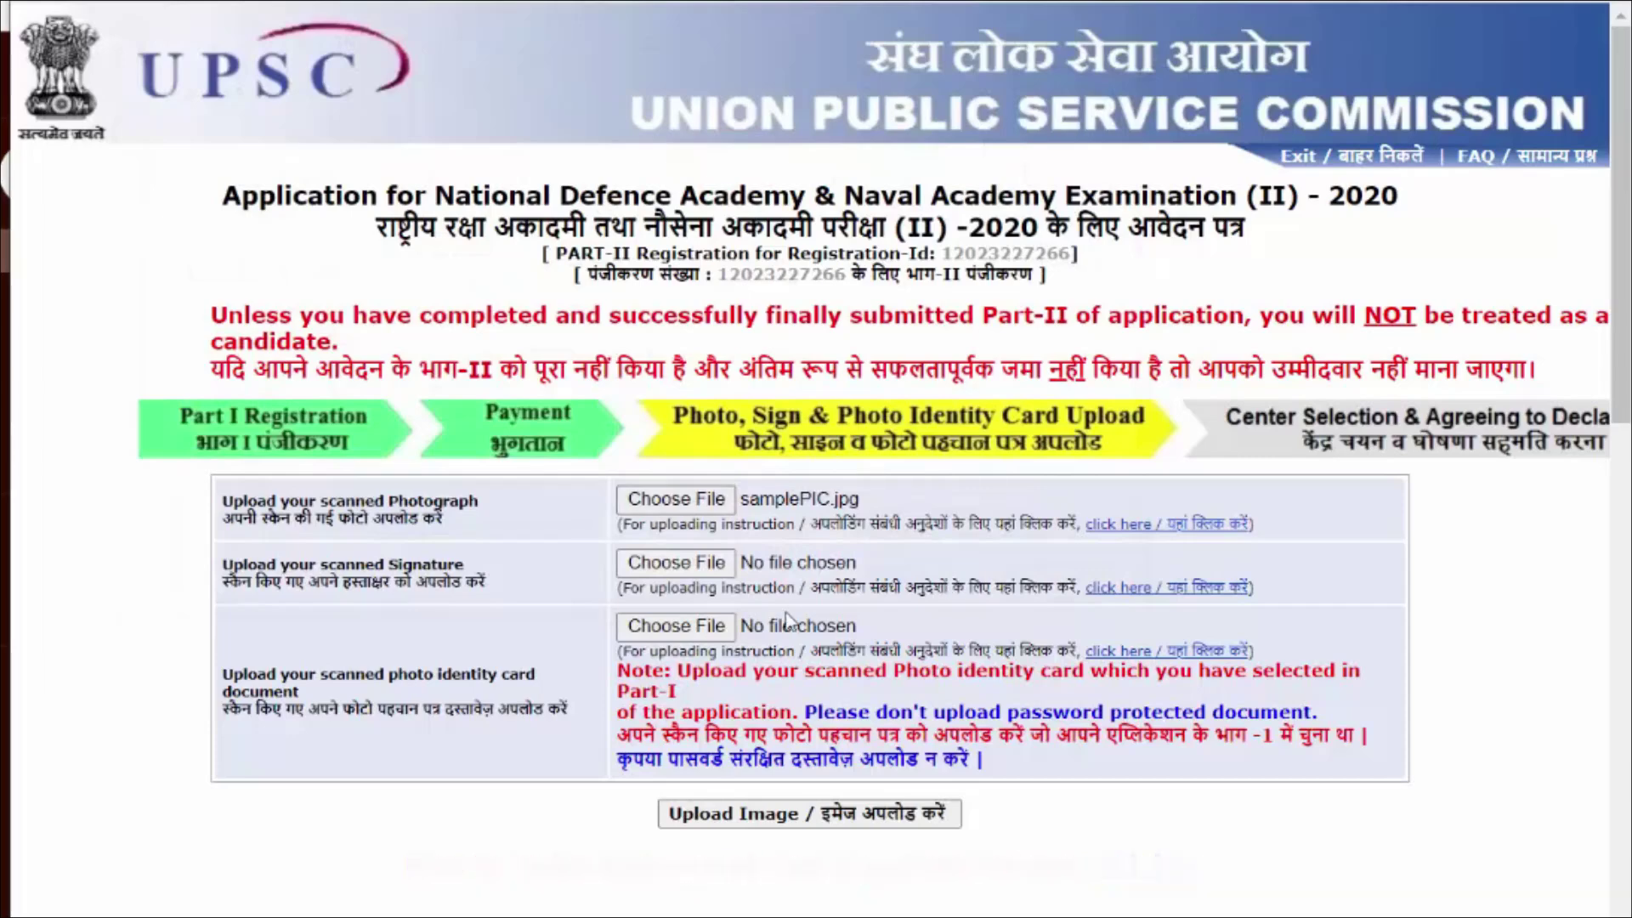
# Step: Attach SIGN as the signature and AADHAR PDF COMPRESSED as the photo ID document
pyautogui.click(629, 565)
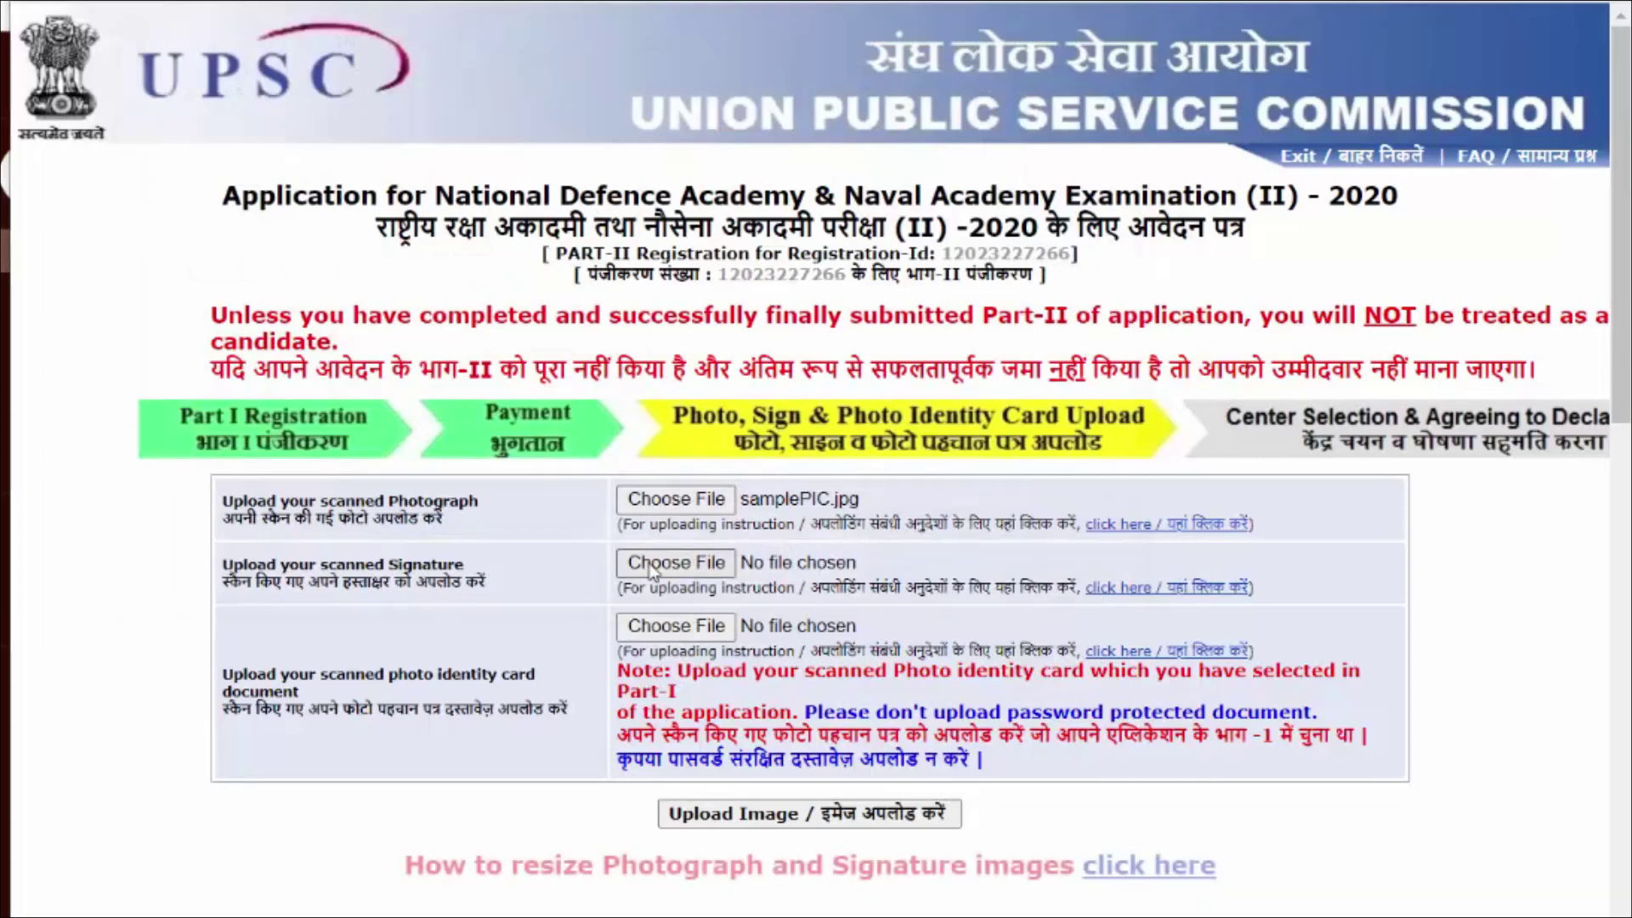
pyautogui.click(434, 406)
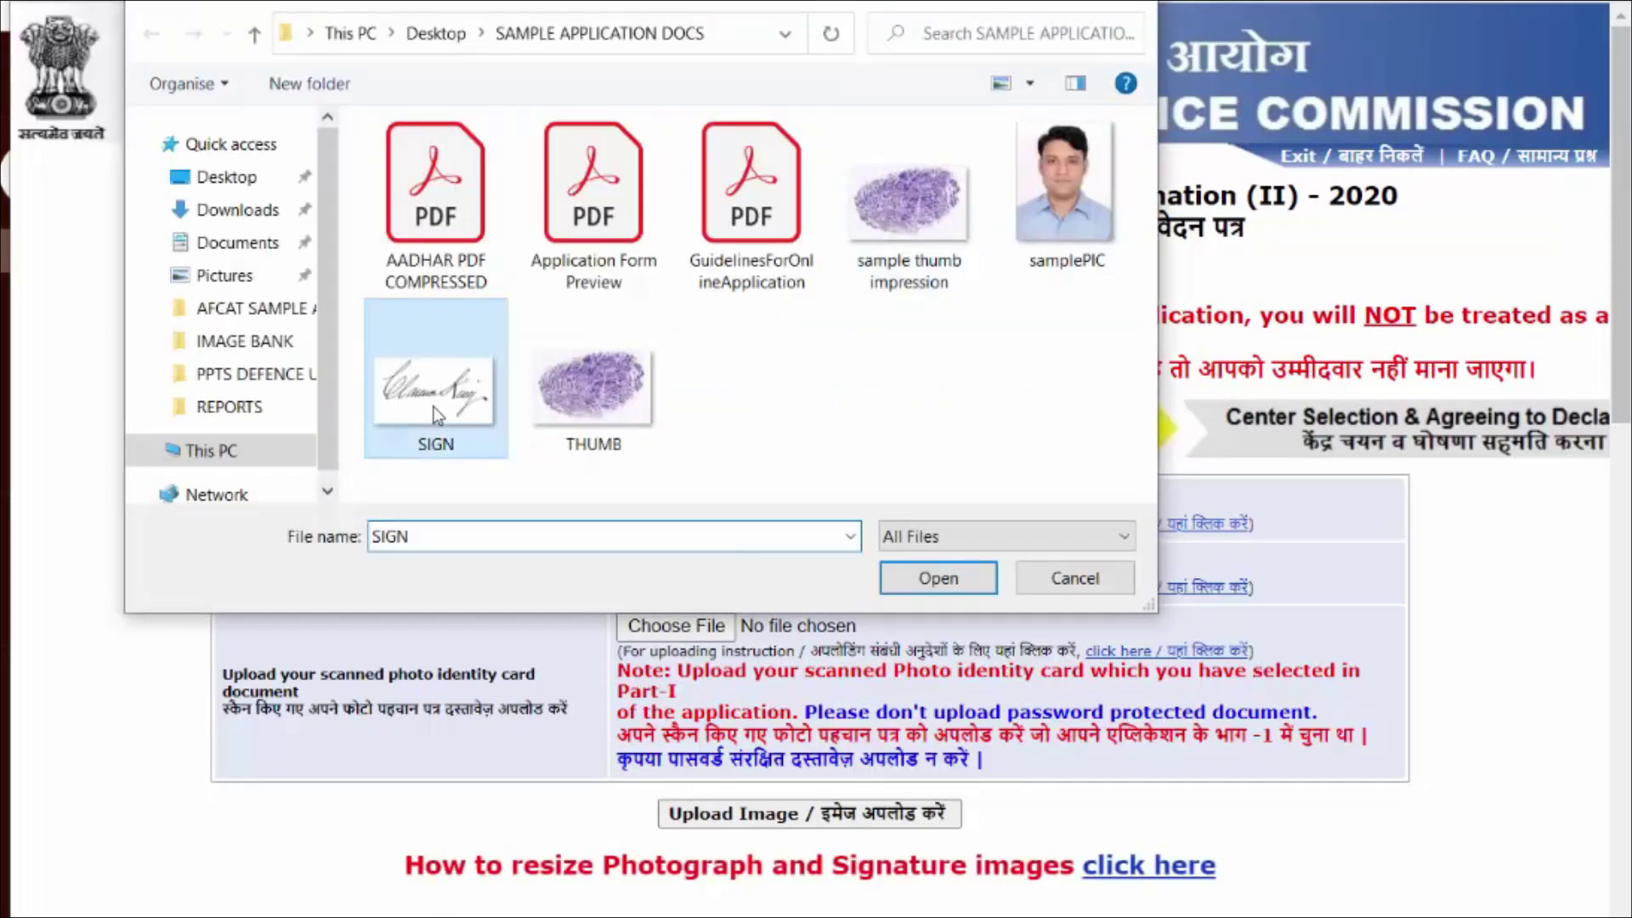
pyautogui.click(935, 580)
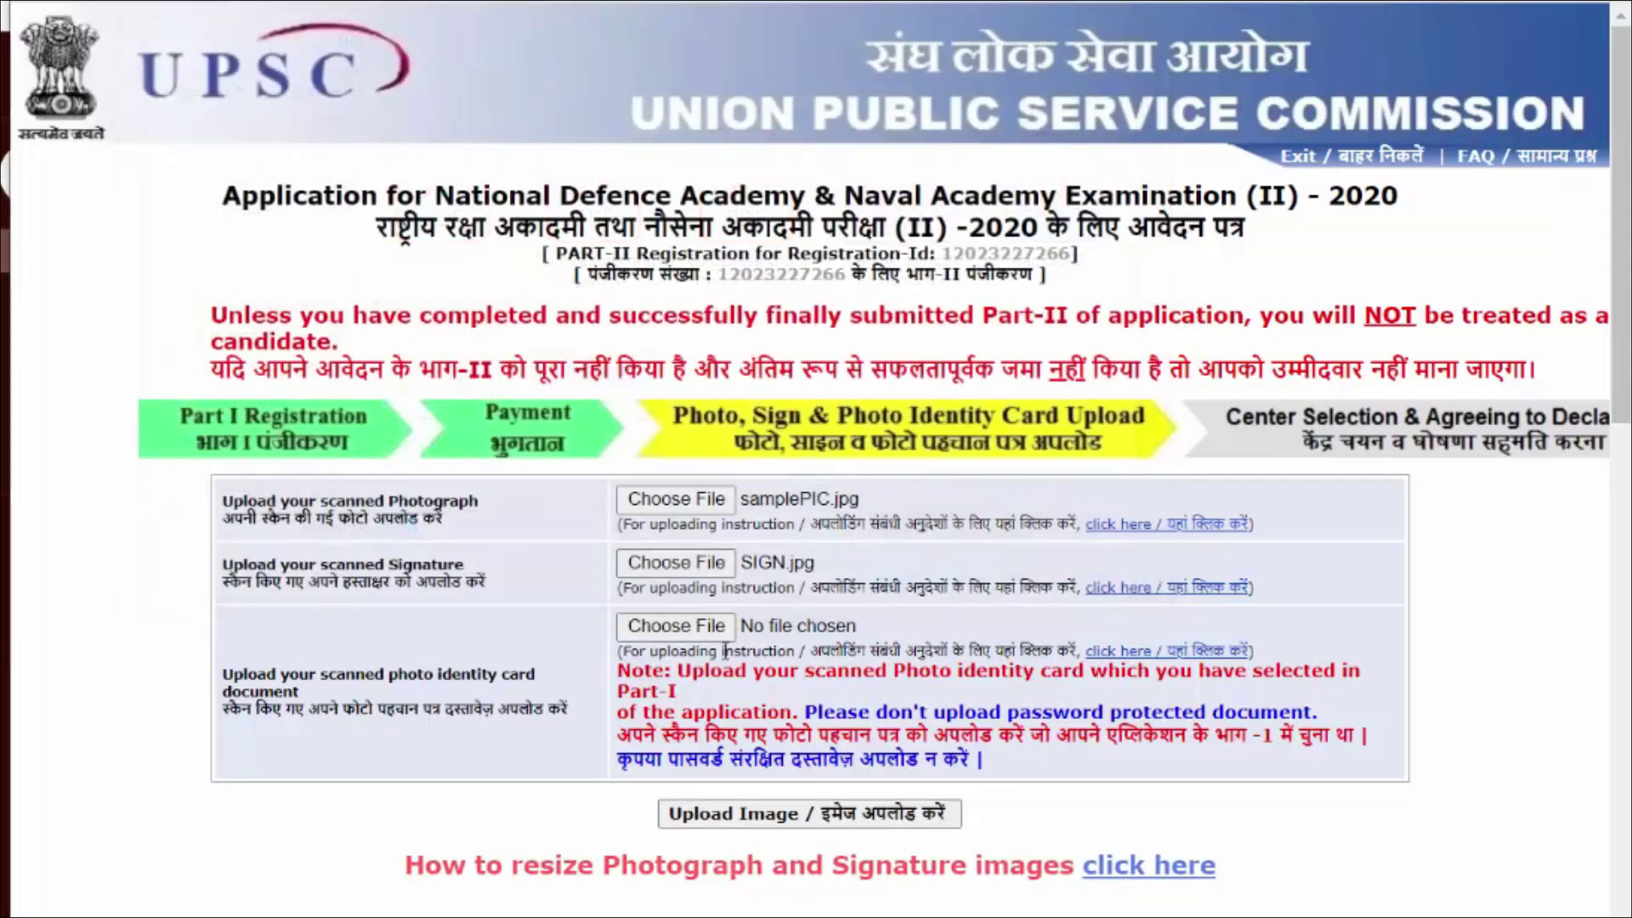
pyautogui.click(687, 627)
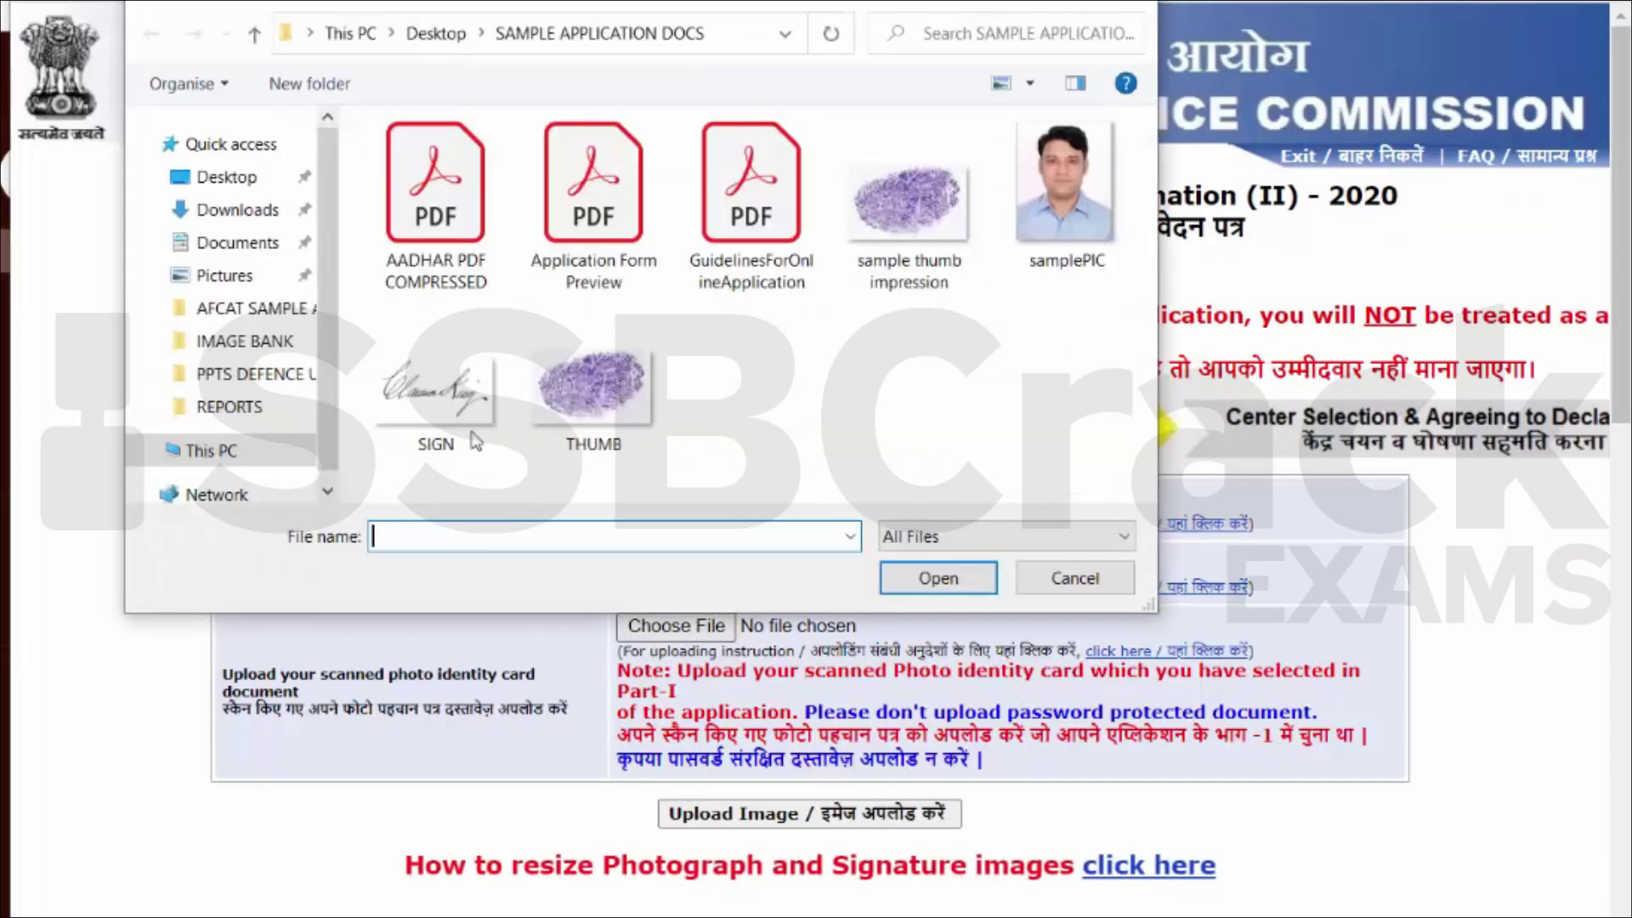
pyautogui.click(442, 262)
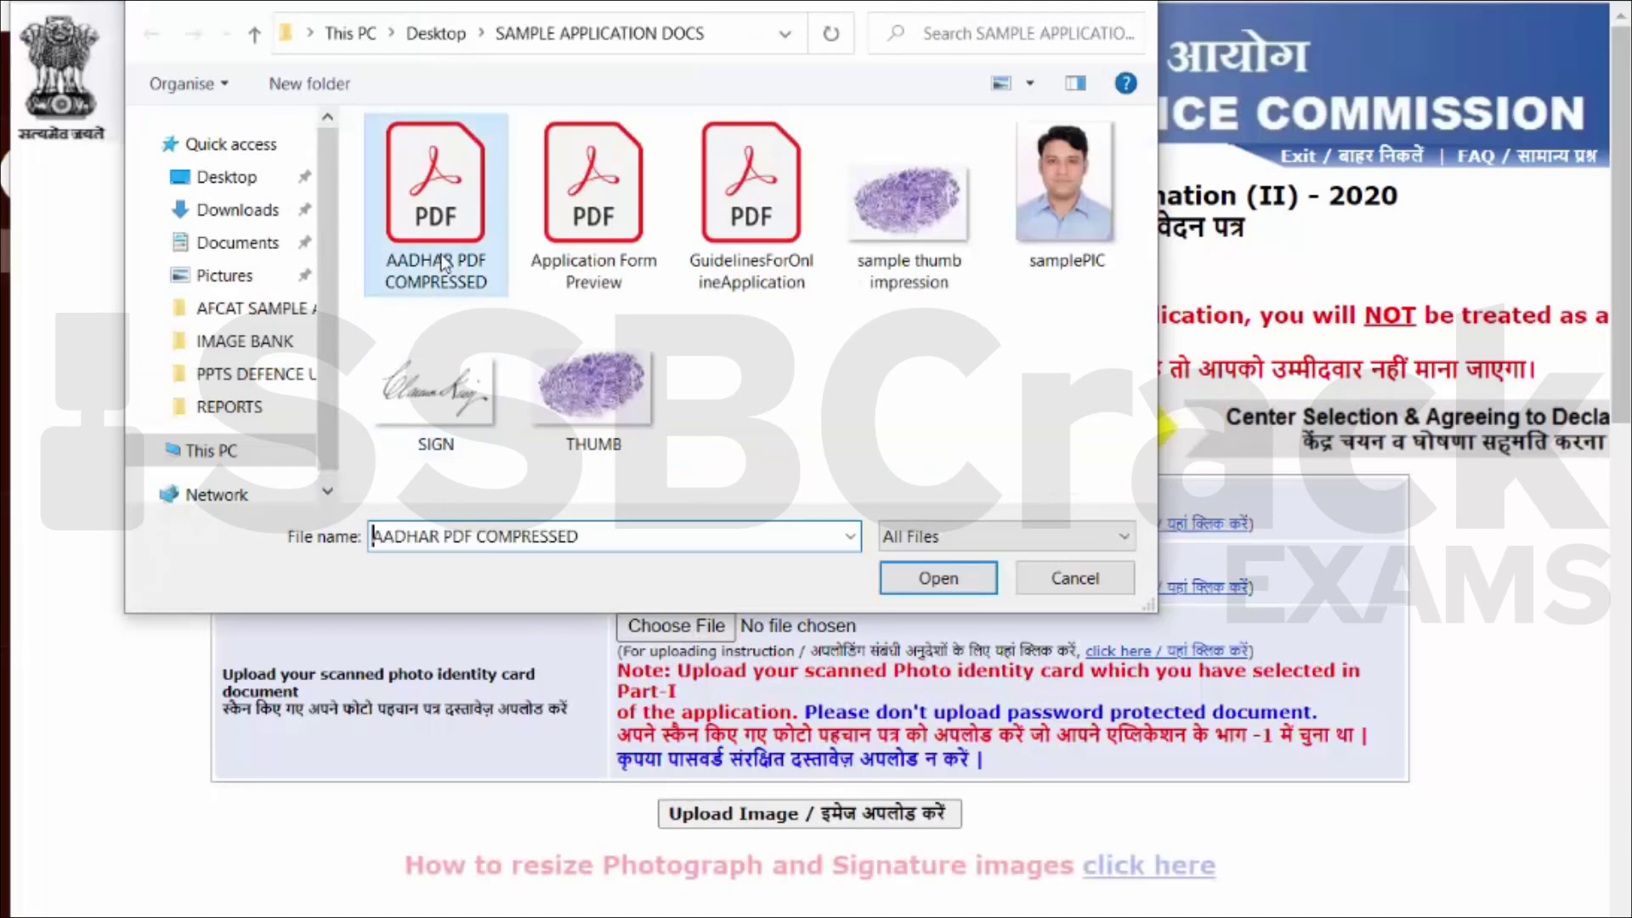
pyautogui.click(936, 577)
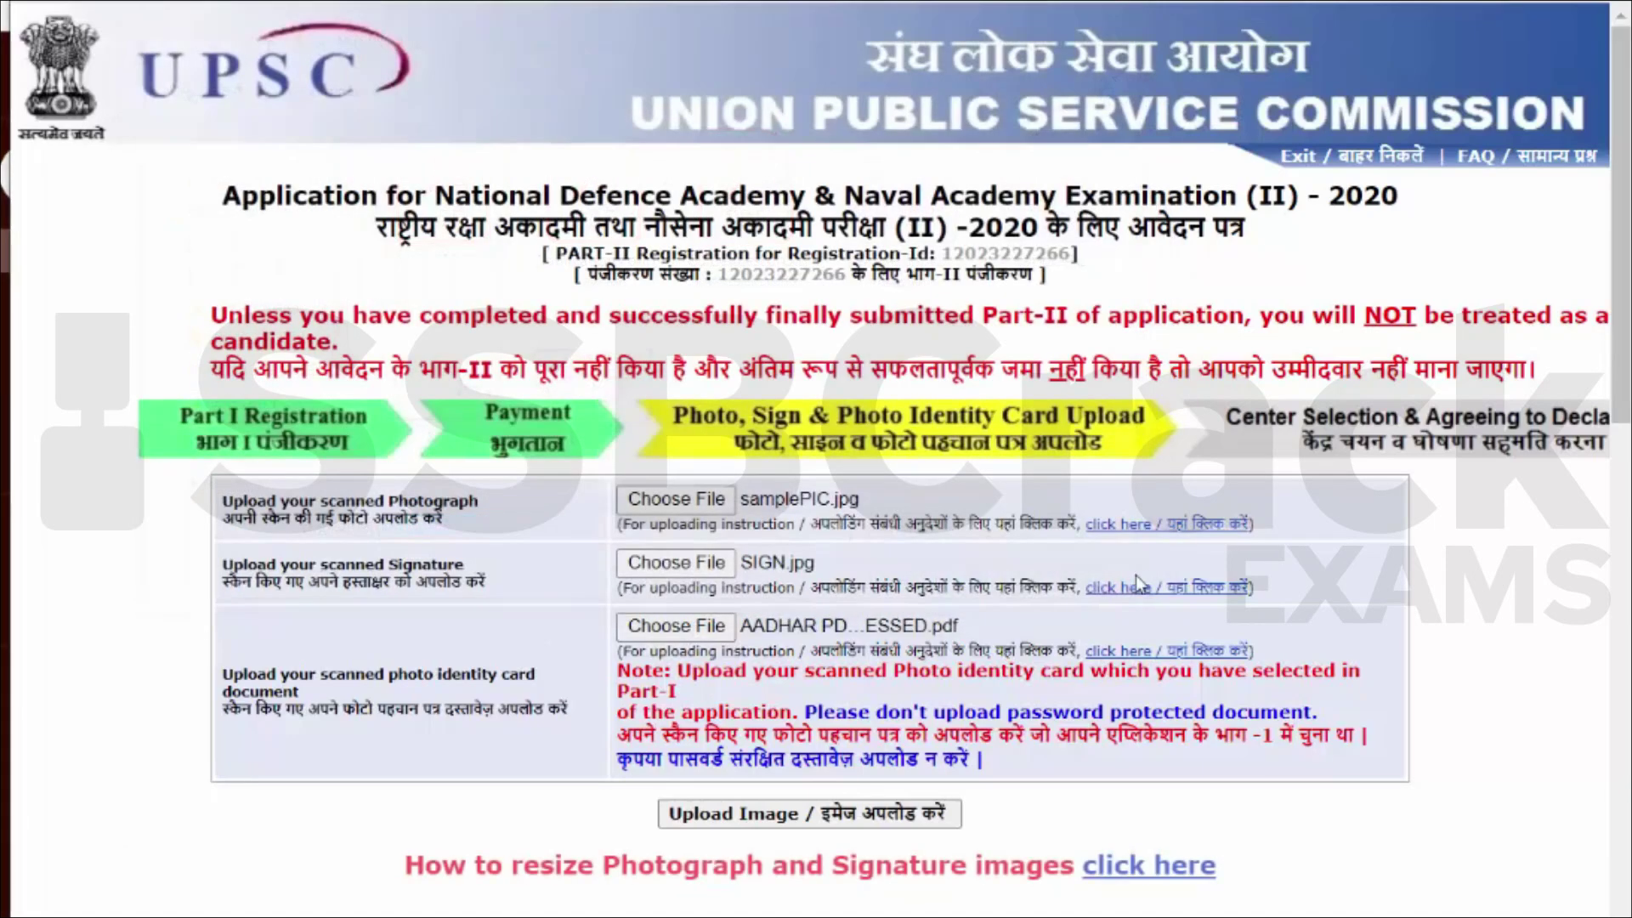
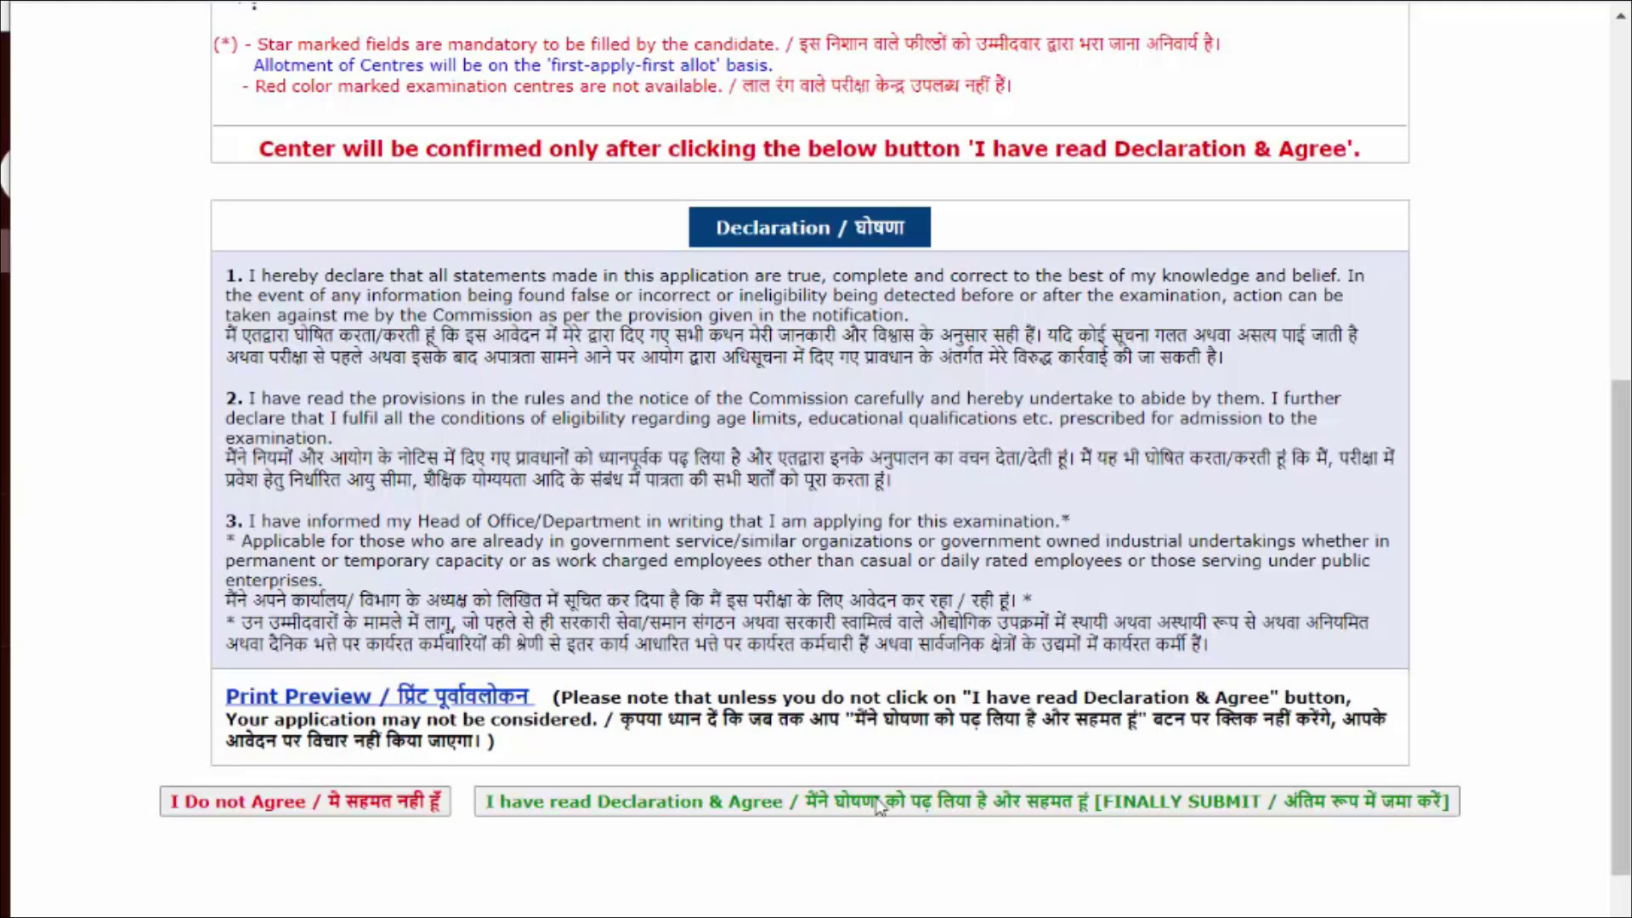
# Step: Agree to the declaration to finally submit, then paste the registration ID from the confirmation e-mail into View / Print Application
pyautogui.click(675, 804)
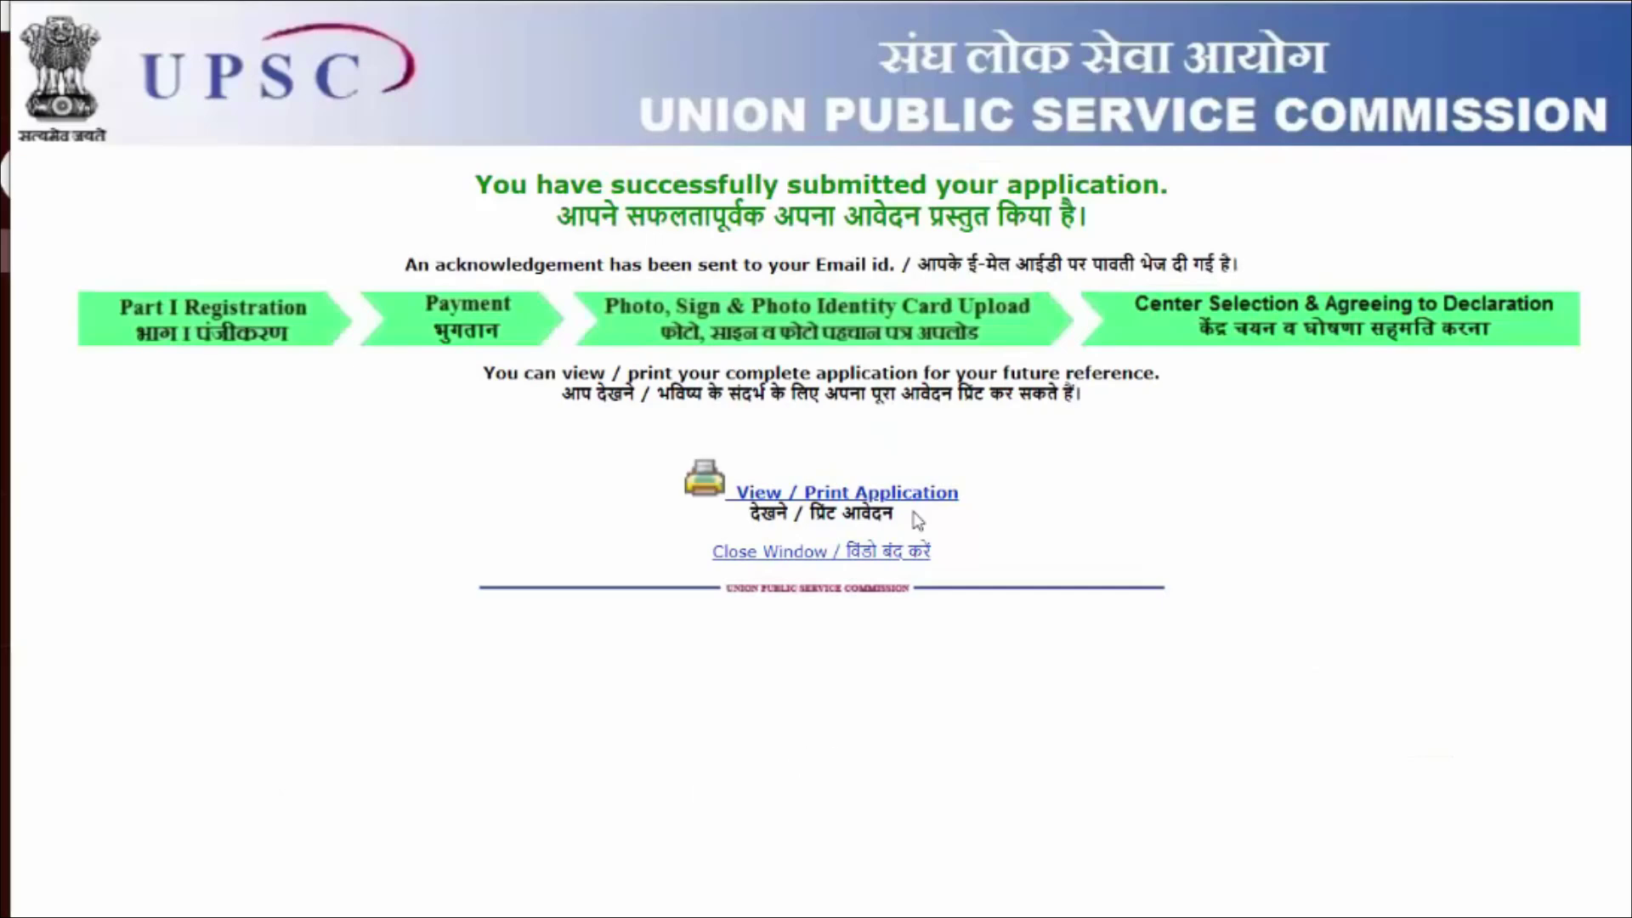
pyautogui.click(912, 500)
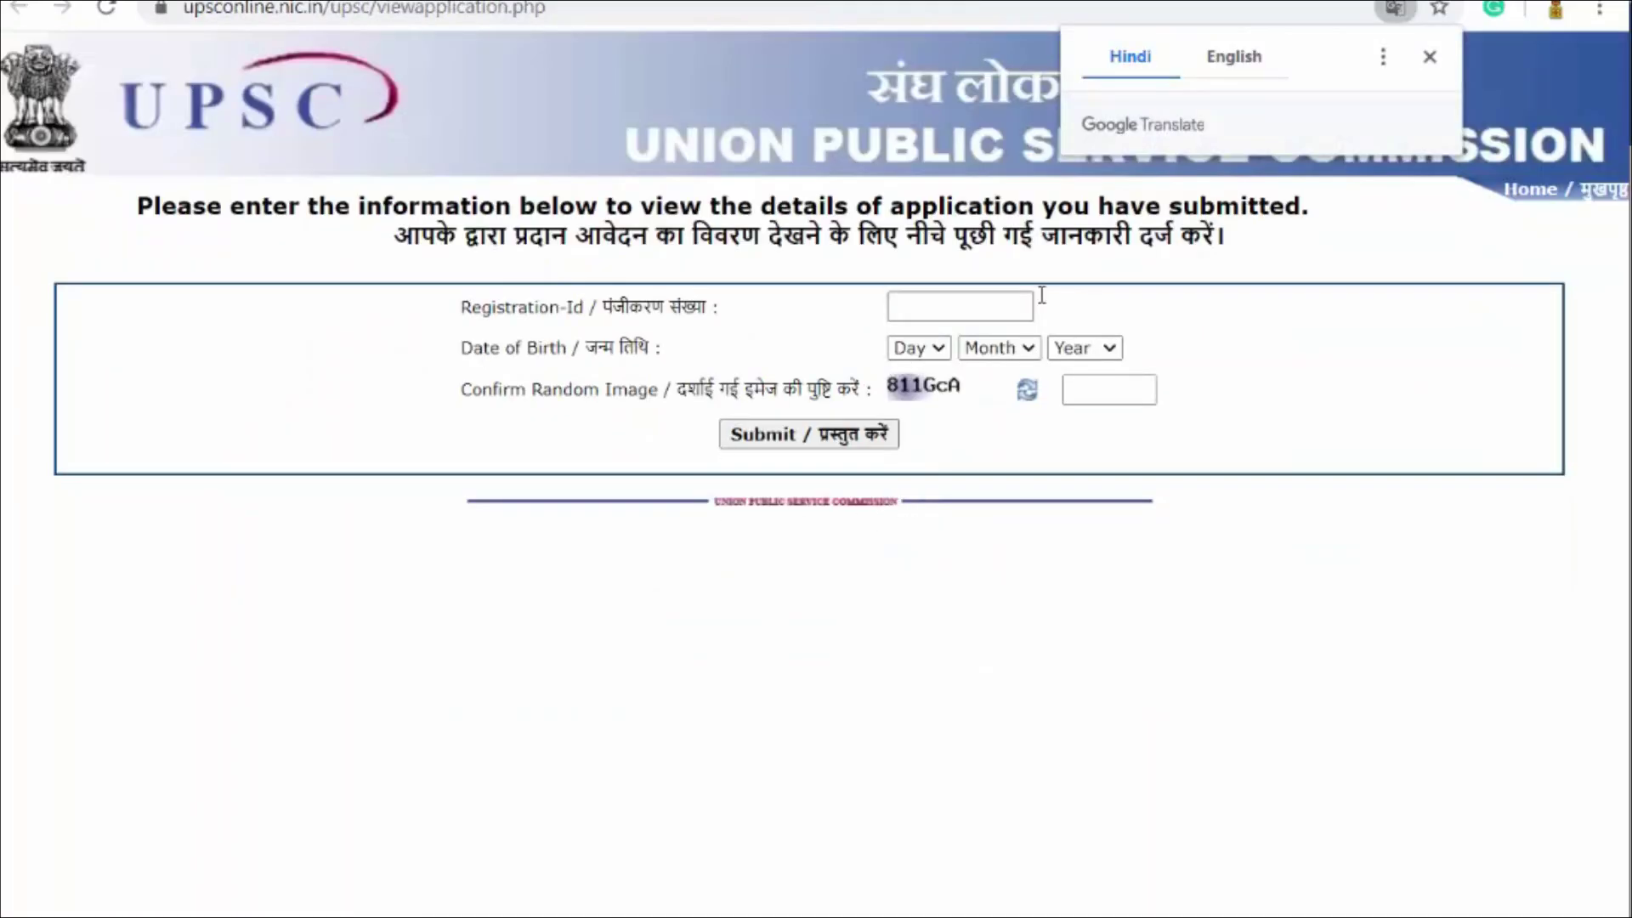
pyautogui.click(958, 304)
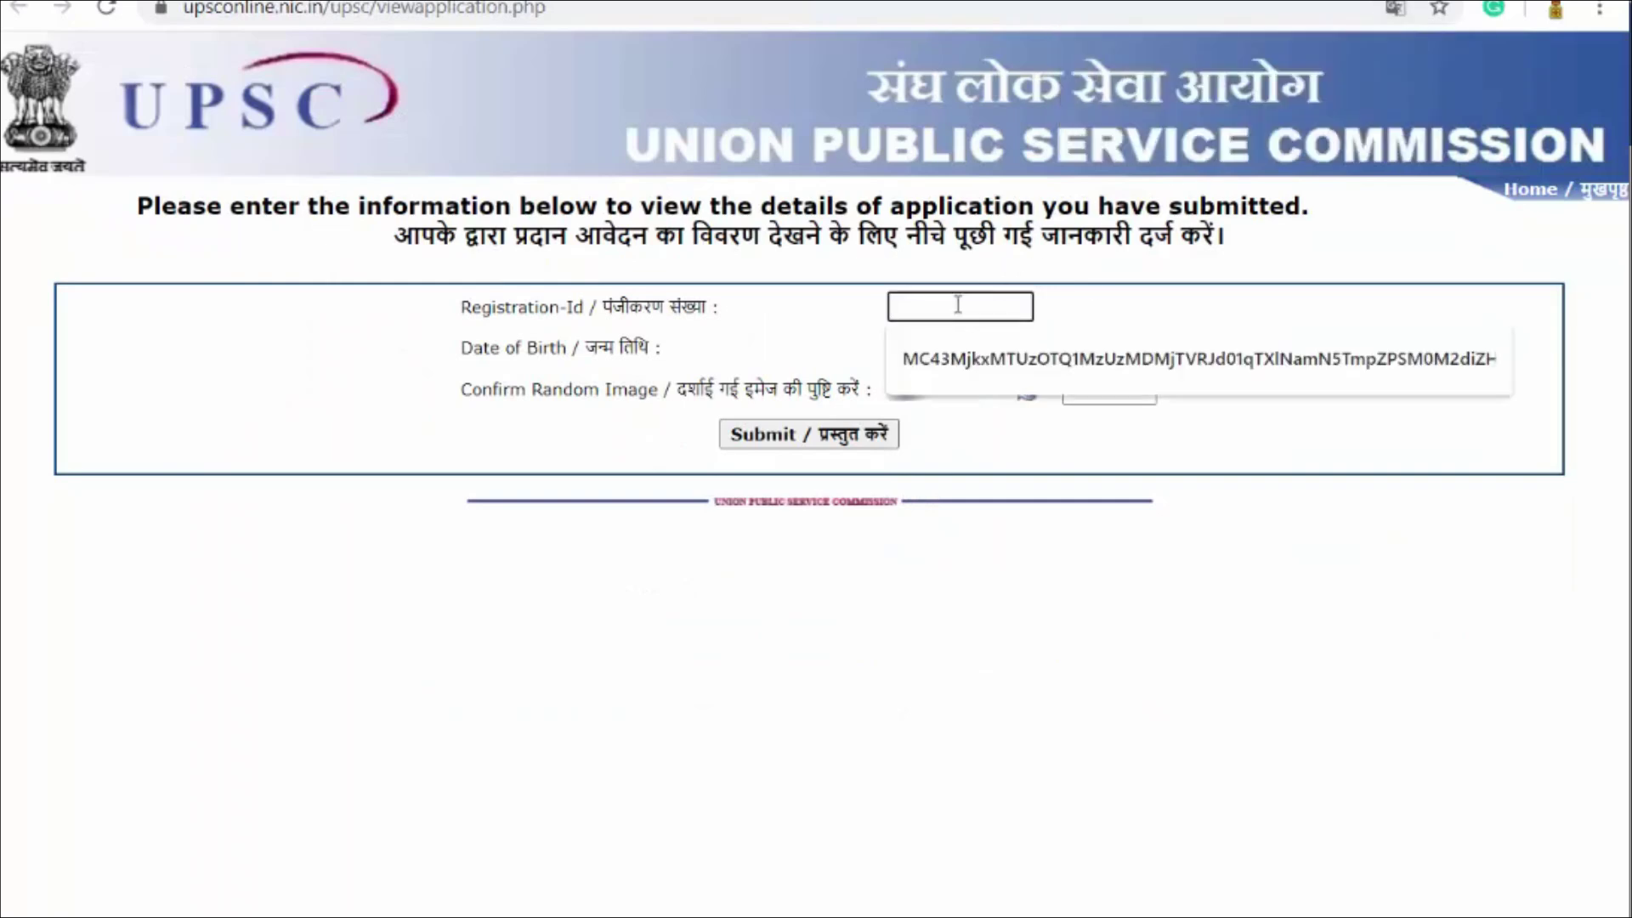
pyautogui.hotkey('ctrl', 'Tab')
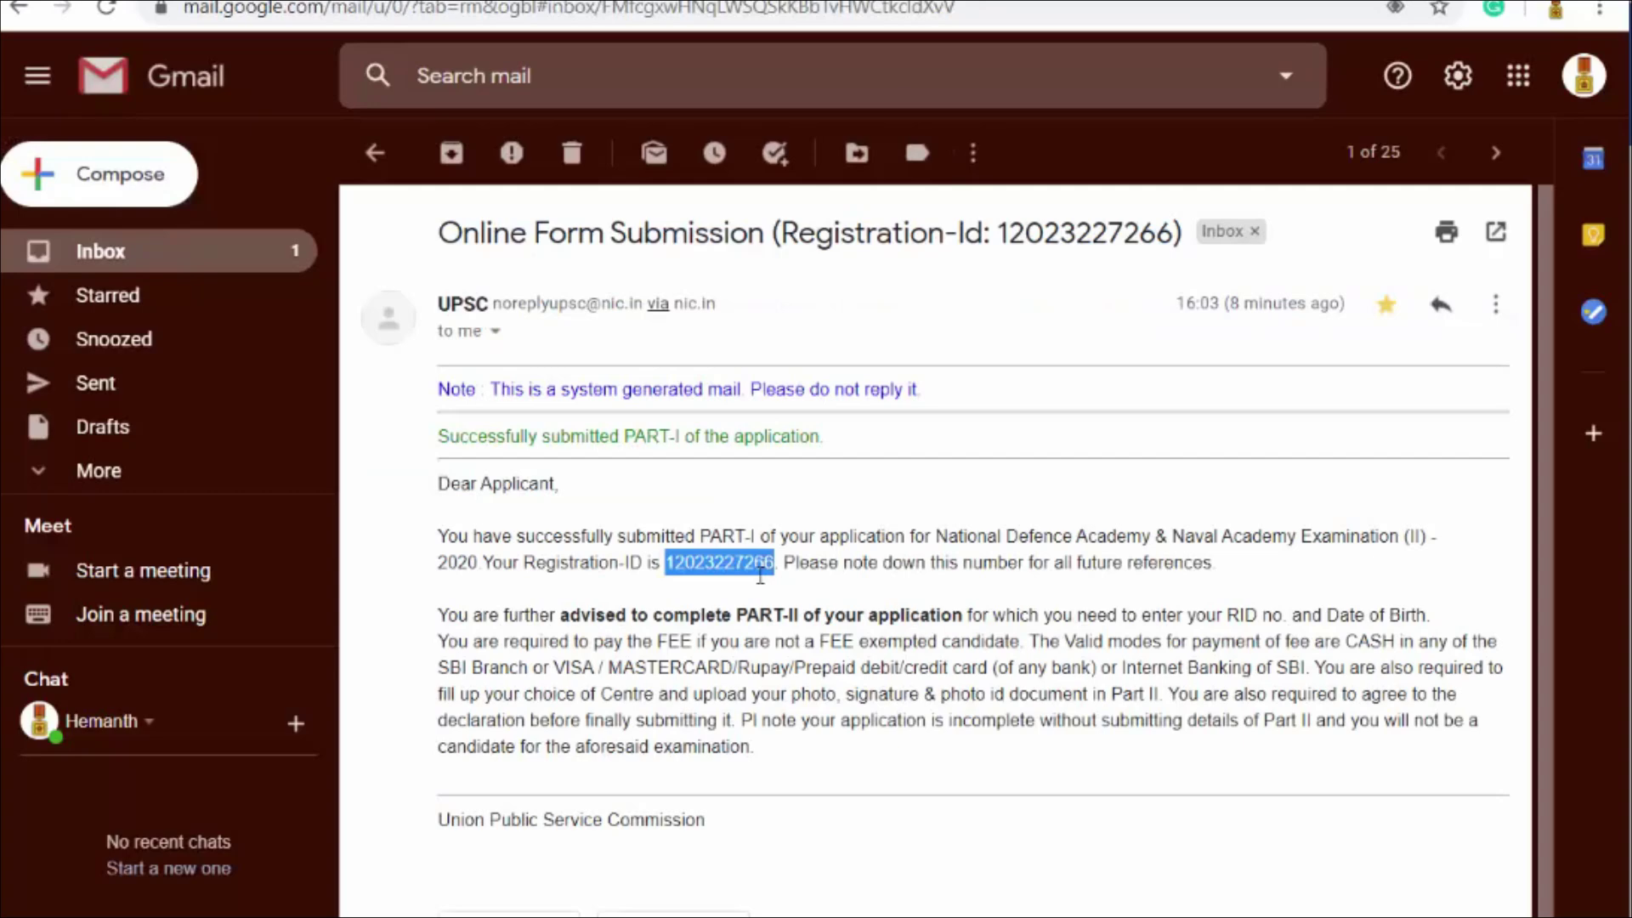
pyautogui.hotkey('ctrl', 'Tab')
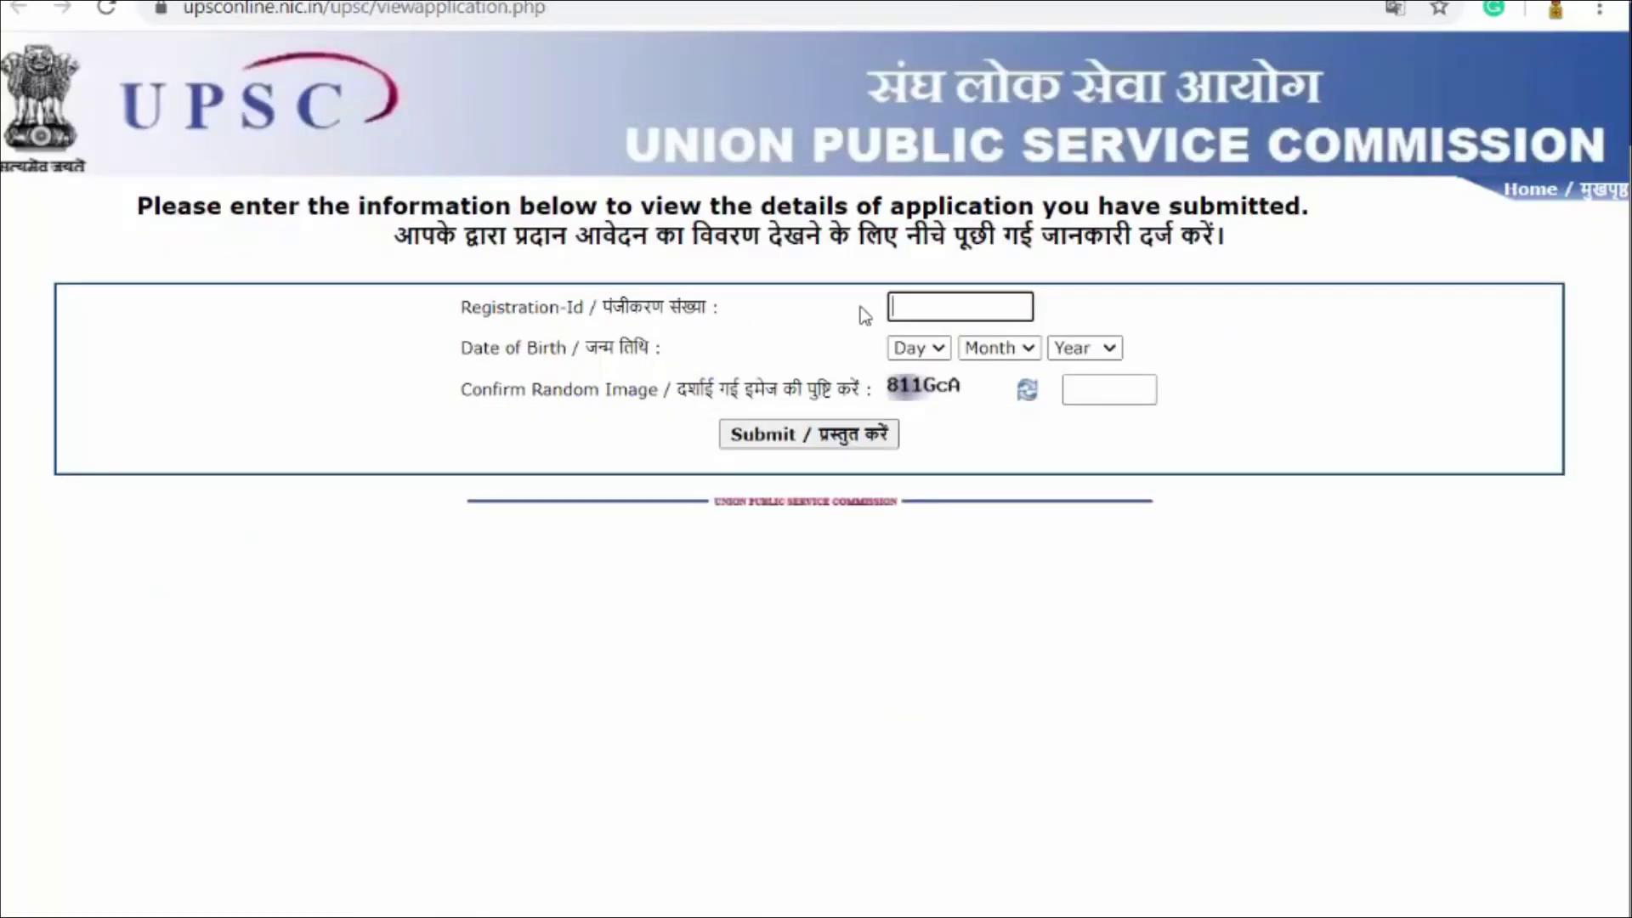
pyautogui.hotkey('ctrl', 'v')
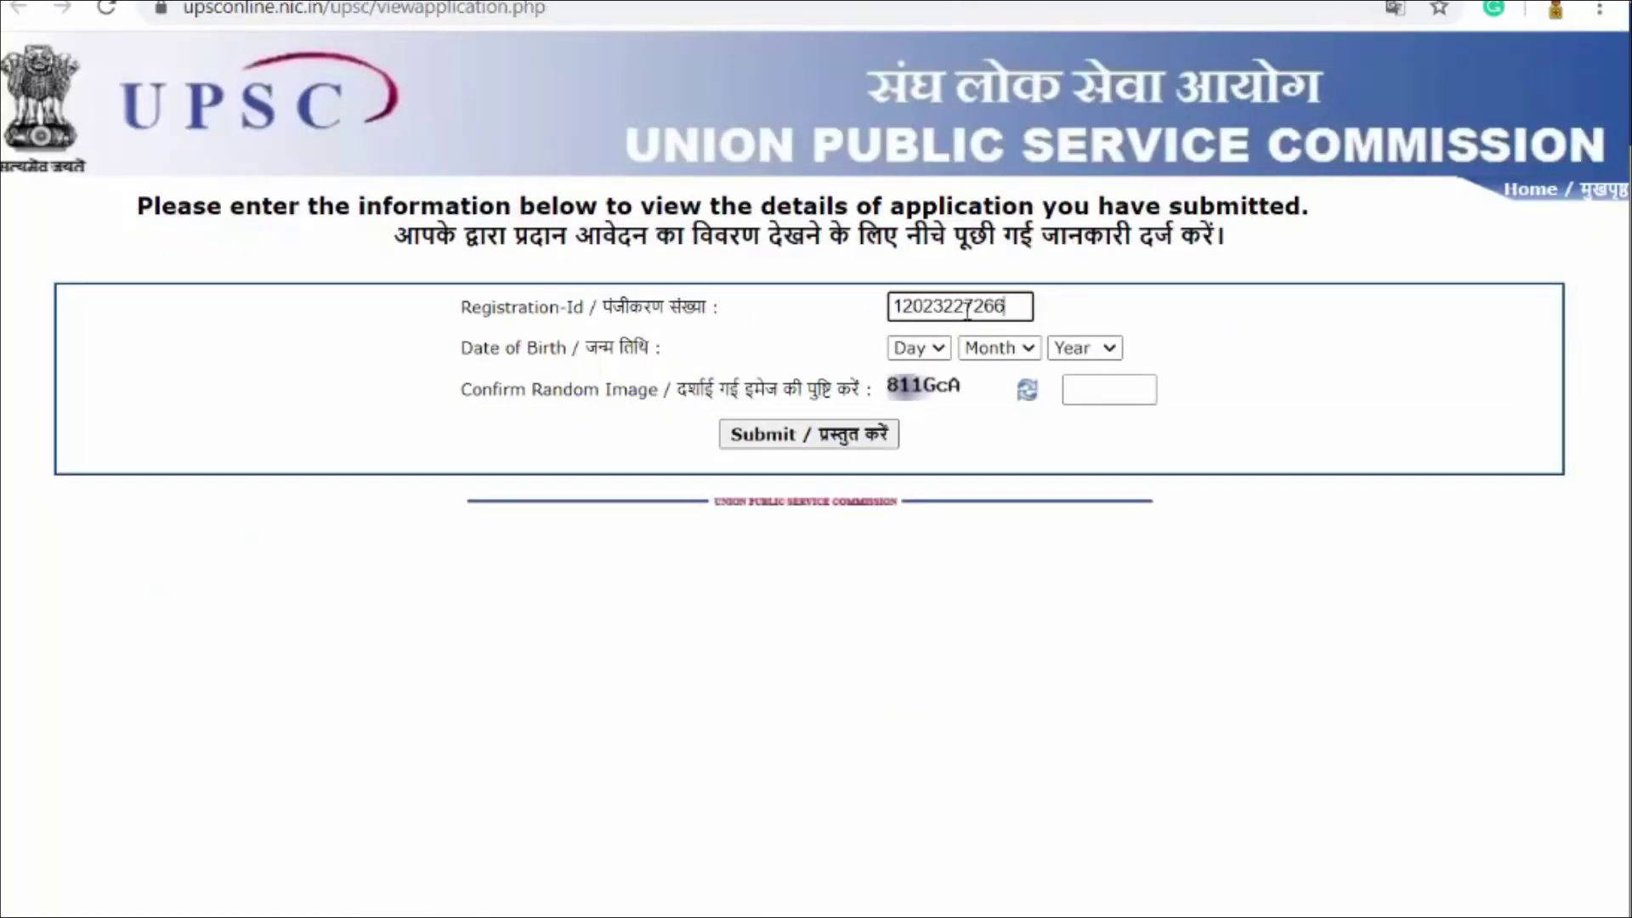
# Step: Select the candidate's birth day, month and year, and enter the verification captcha
pyautogui.click(932, 348)
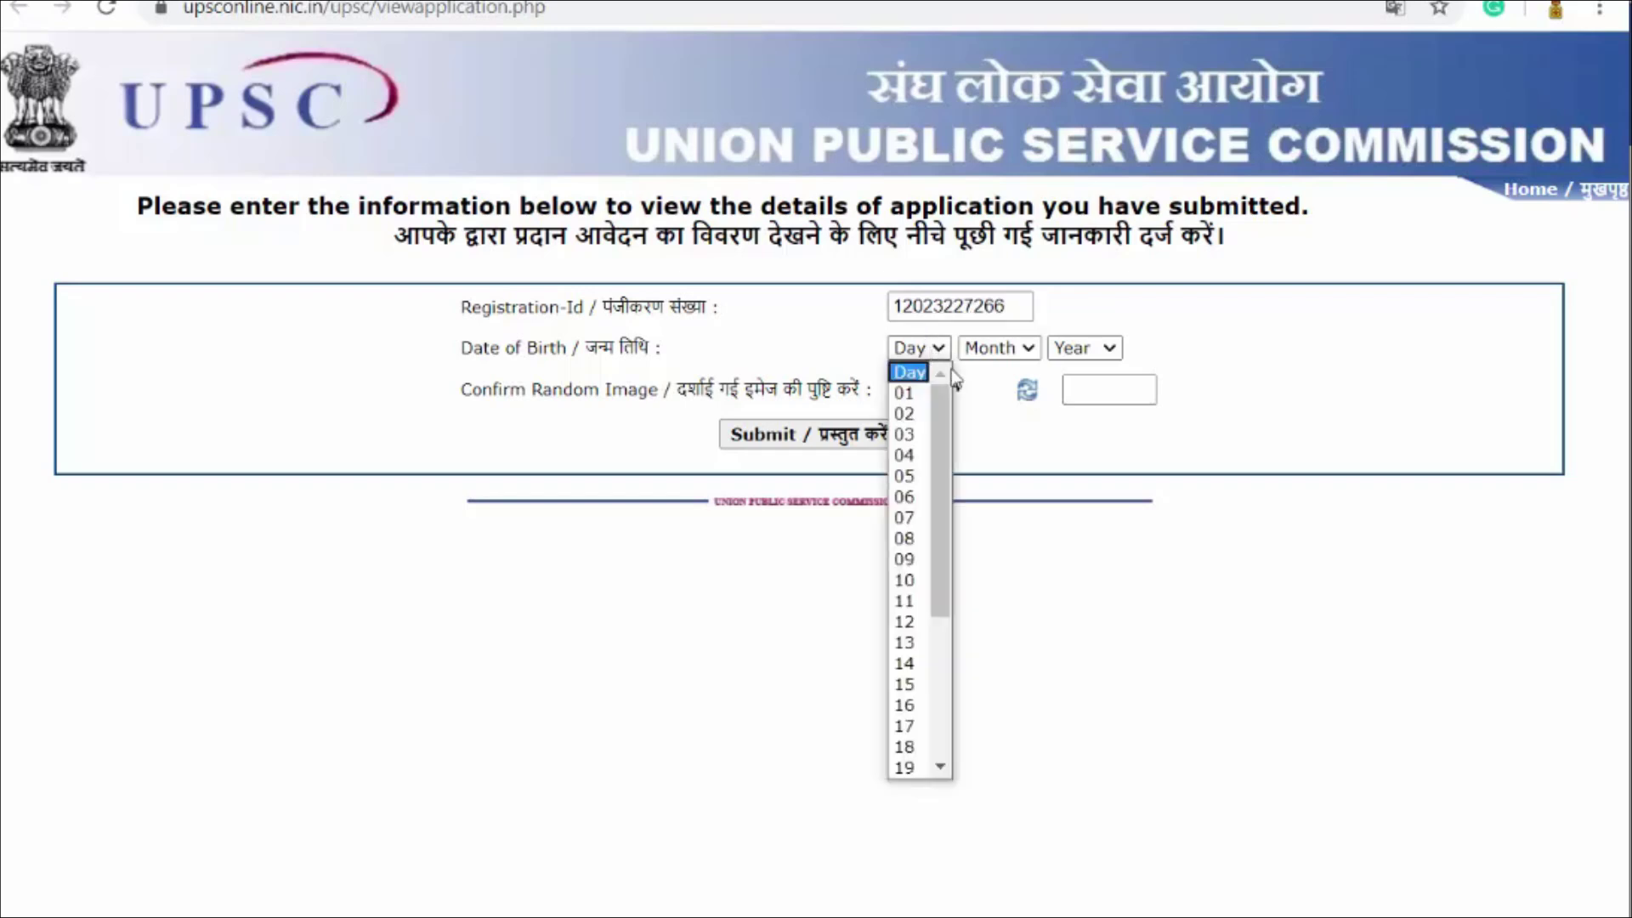
pyautogui.click(904, 414)
pyautogui.click(999, 348)
pyautogui.click(993, 476)
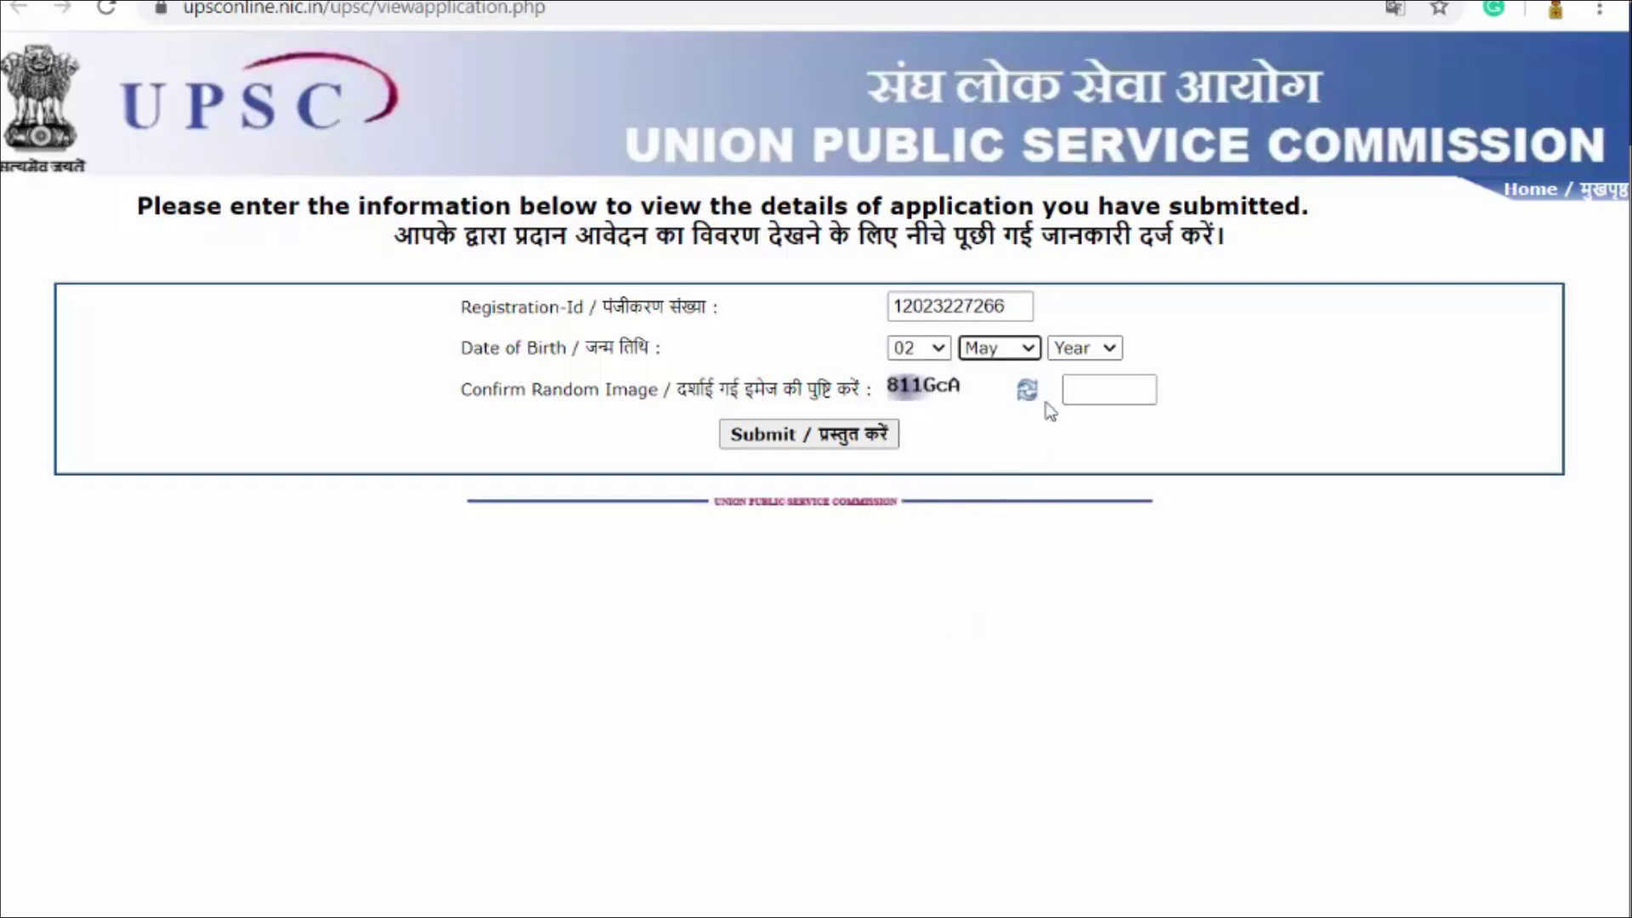
pyautogui.click(1090, 355)
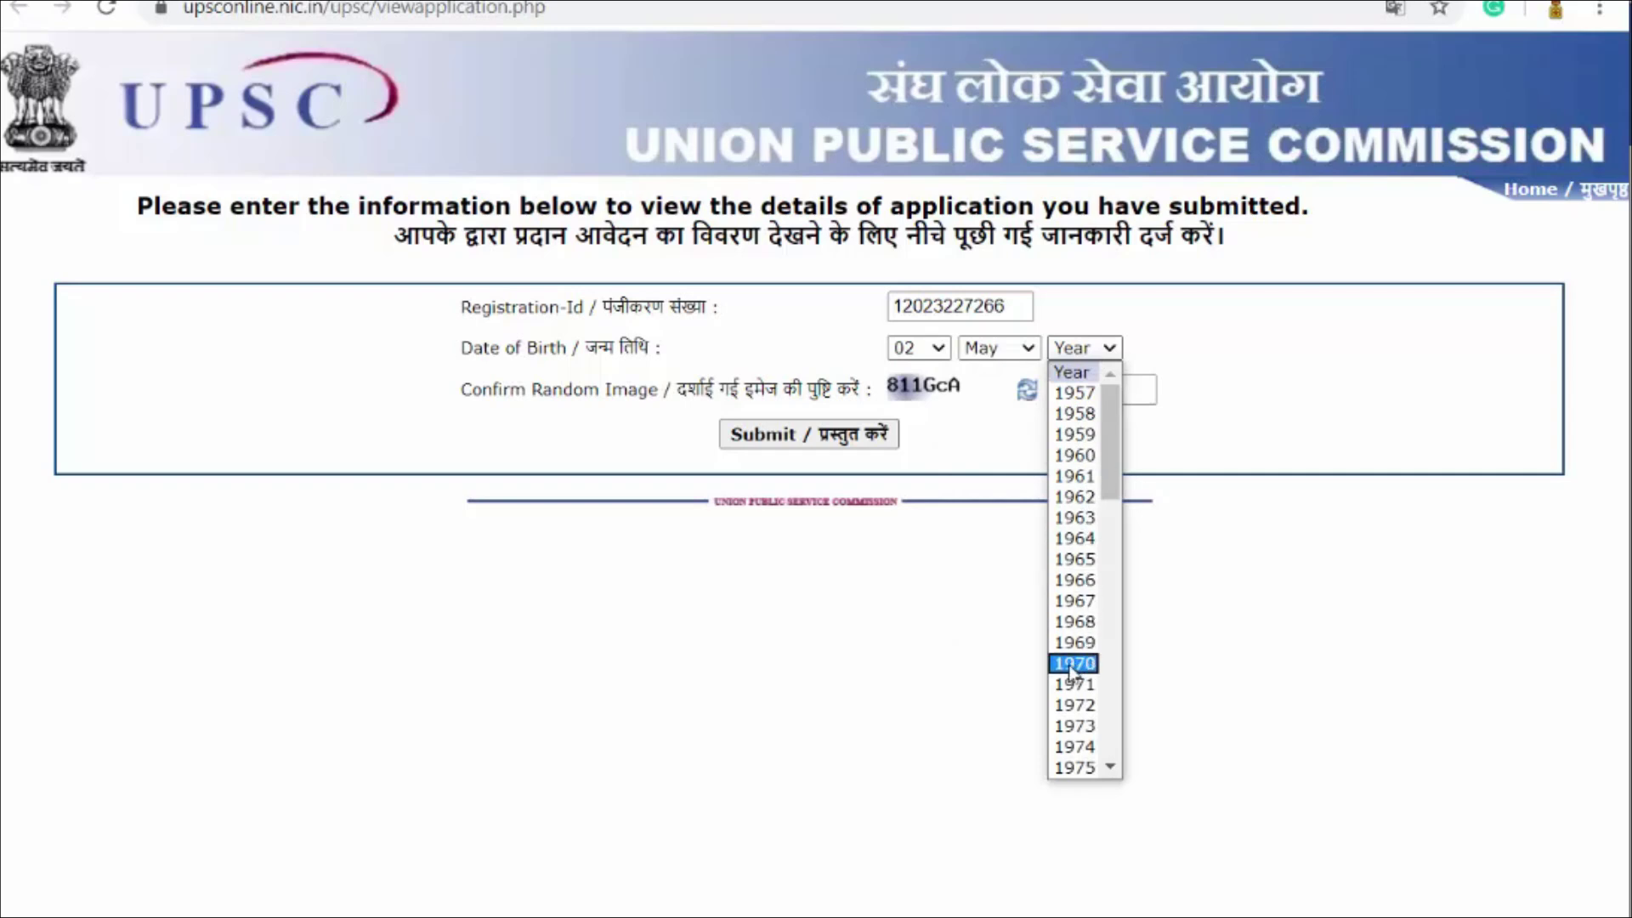
pyautogui.scroll(-10, 1073, 674)
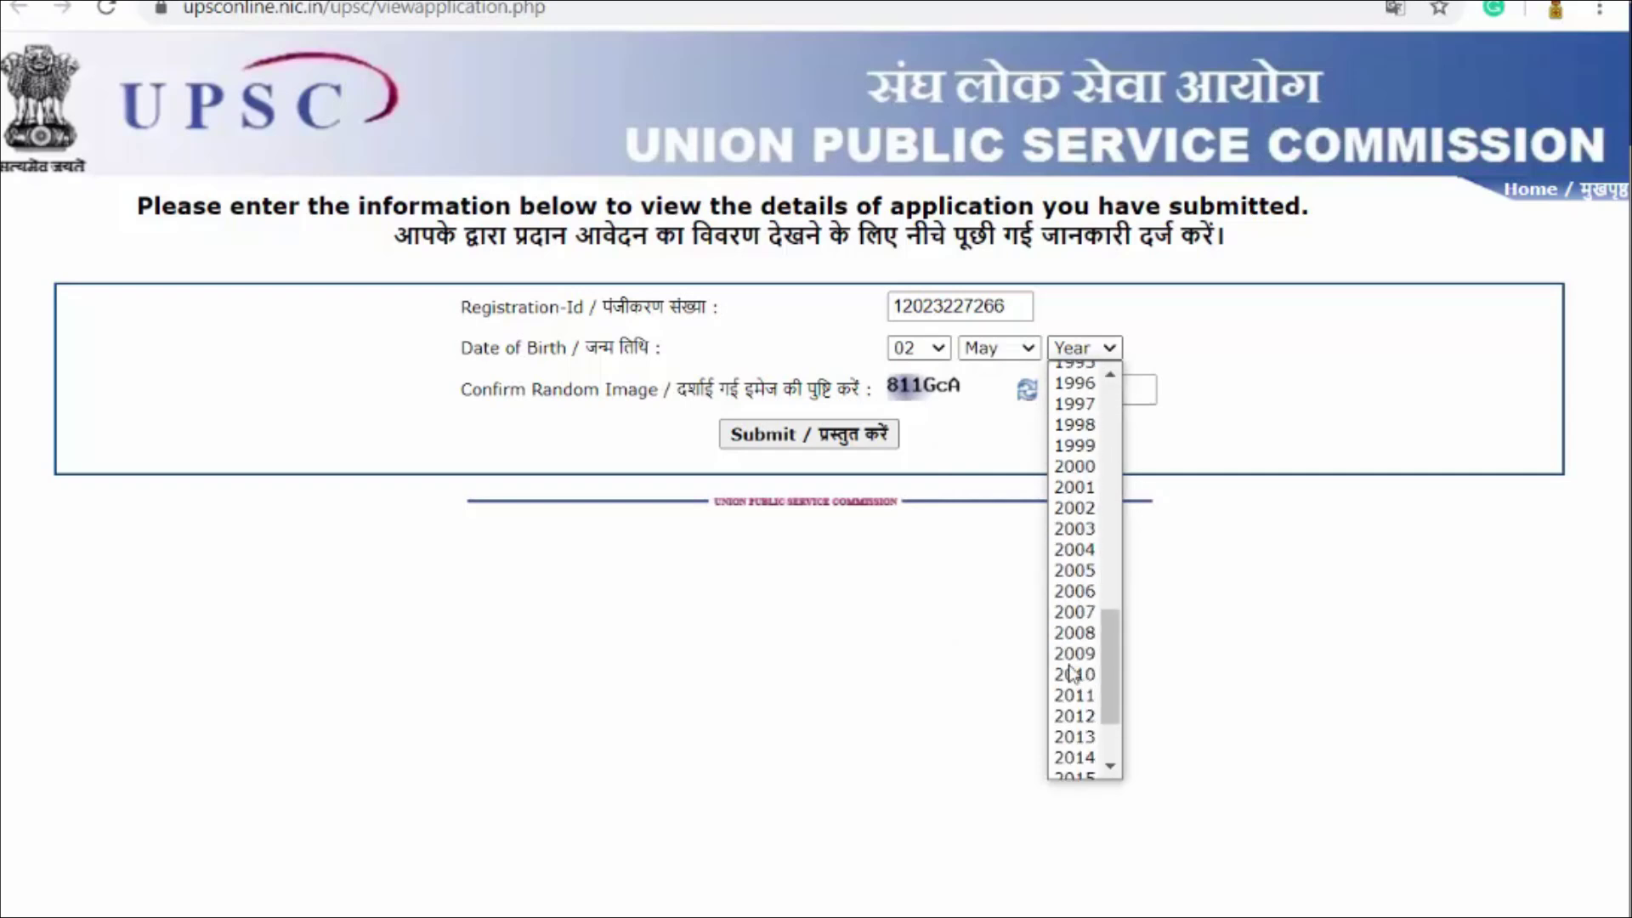
pyautogui.click(1074, 549)
pyautogui.click(1071, 393)
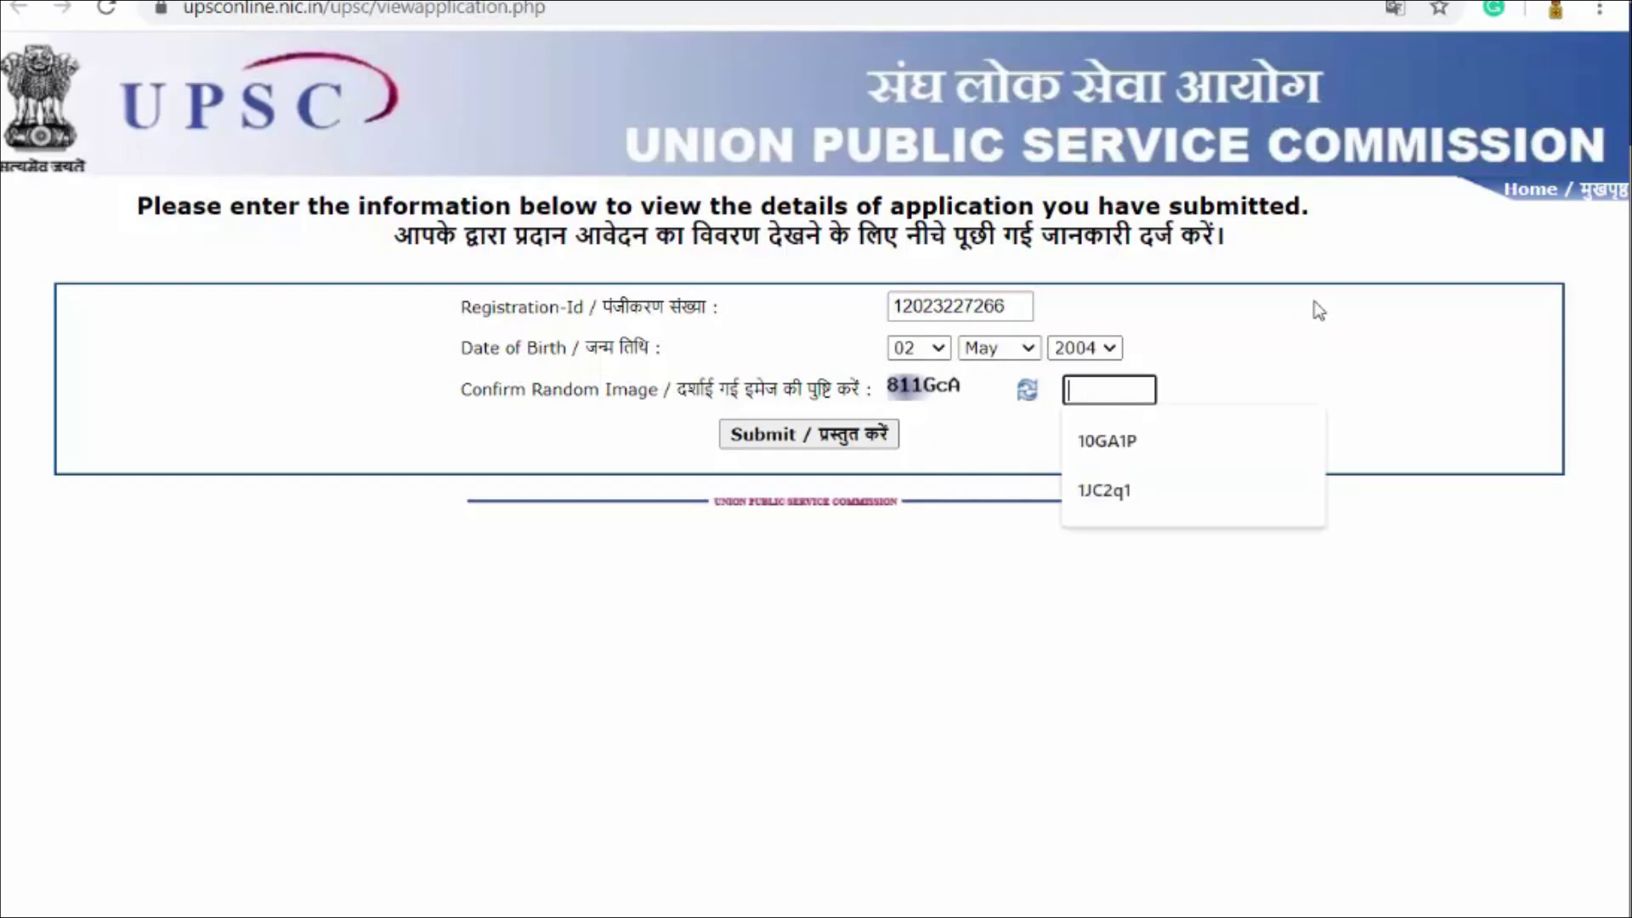
pyautogui.write('811')
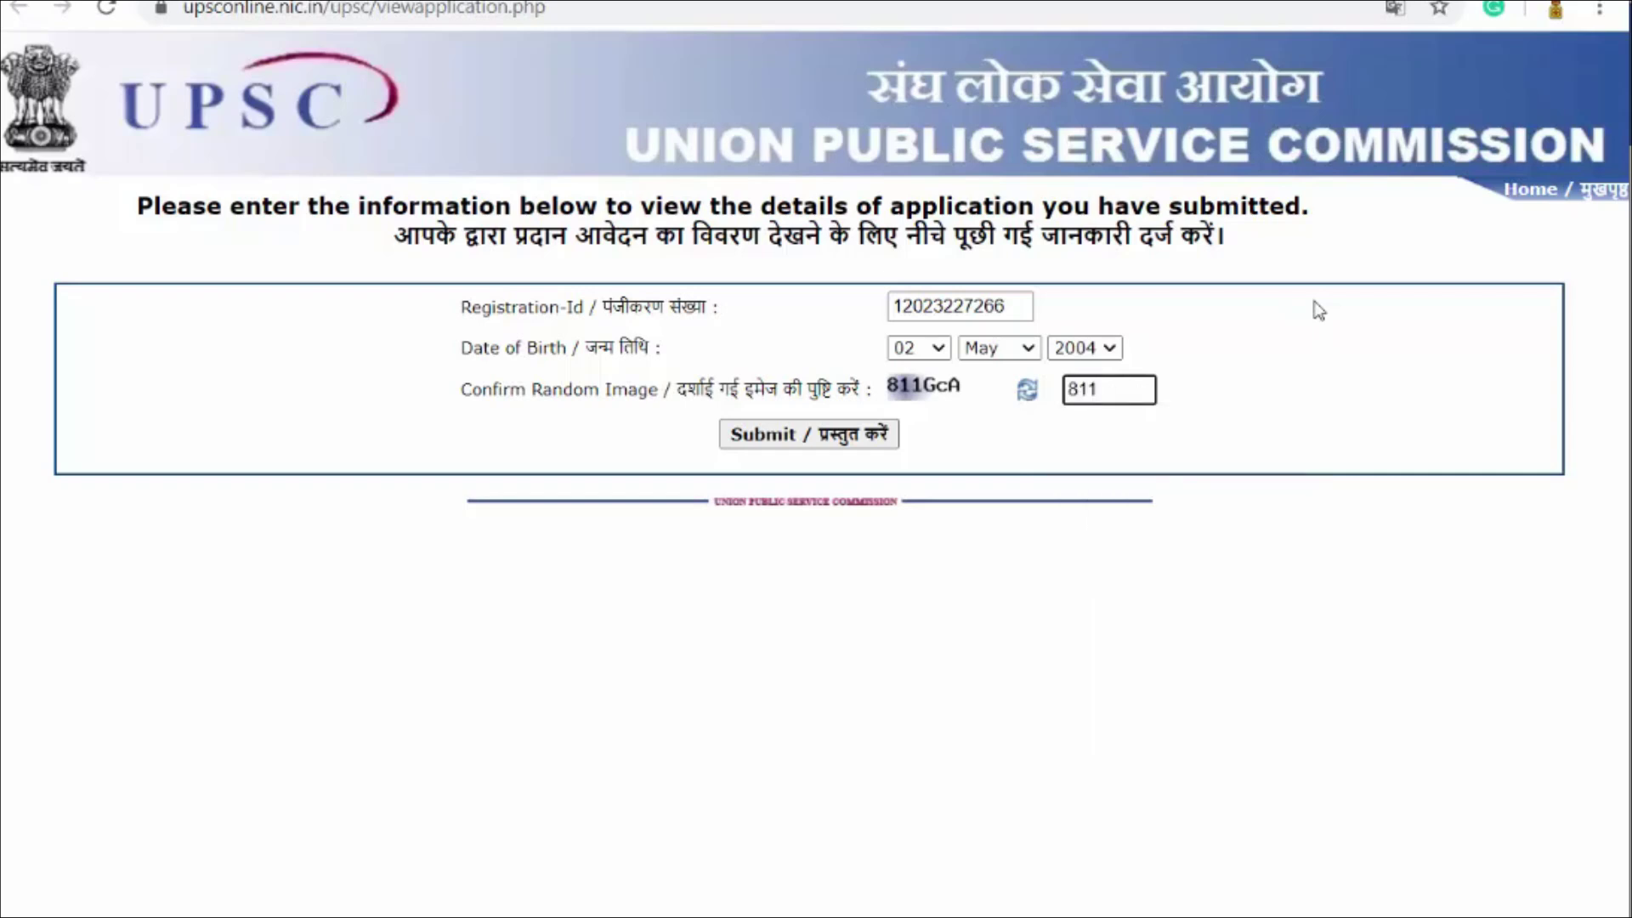
pyautogui.write('GcA')
# Step: Submit the details and review the application's Part I and Part II down to the Declaration
pyautogui.click(850, 437)
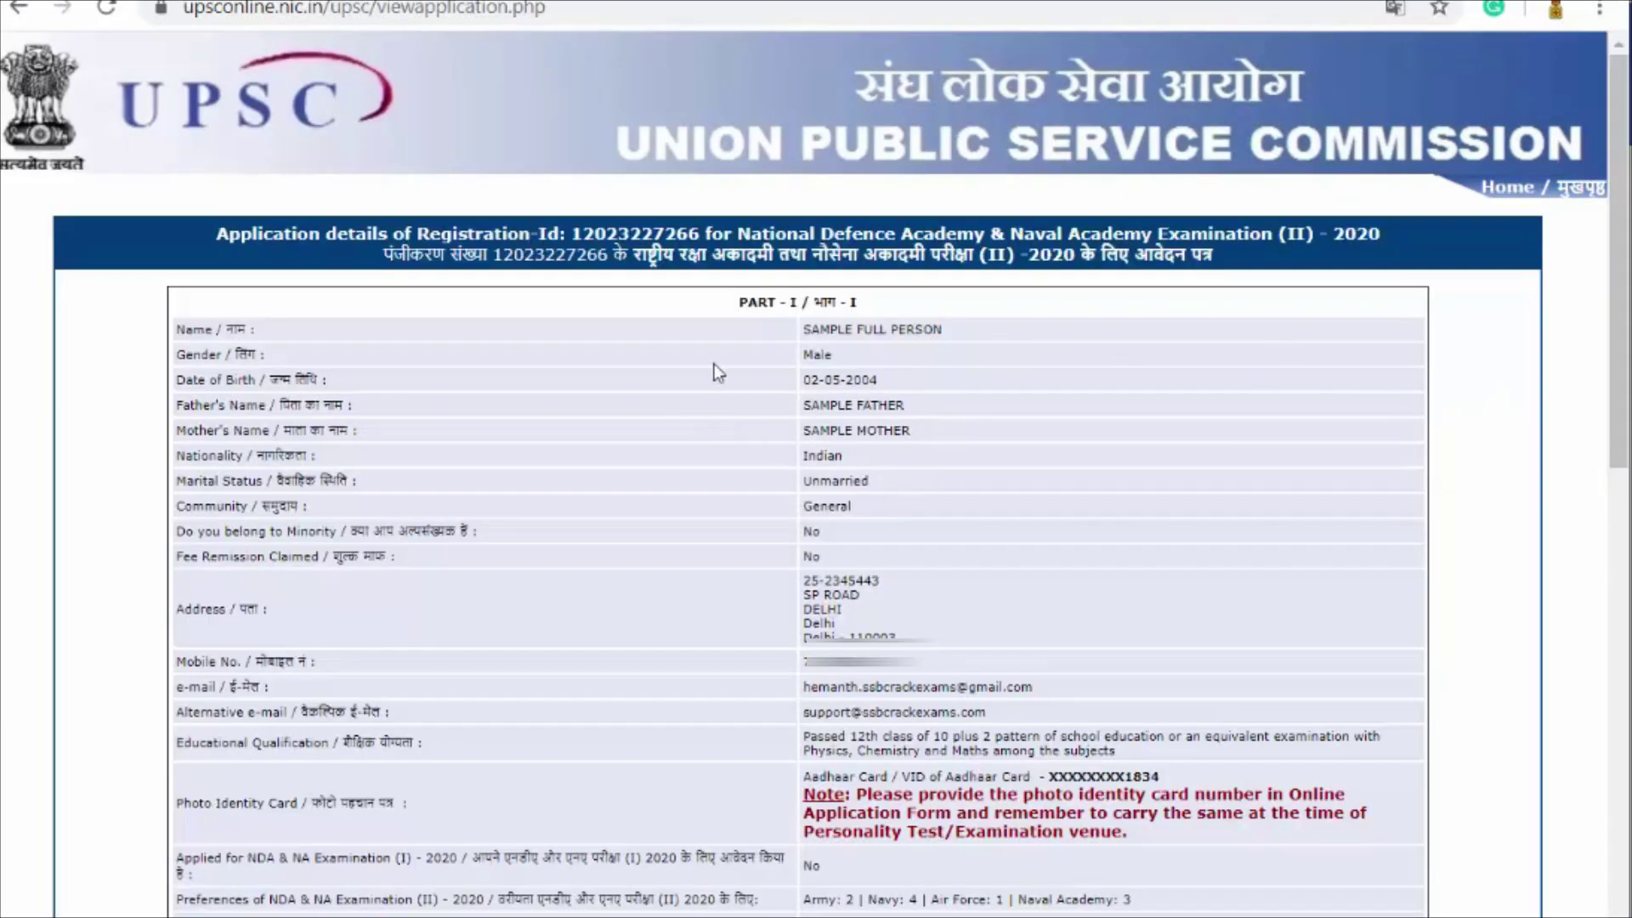
pyautogui.scroll(-10, 1440, 310)
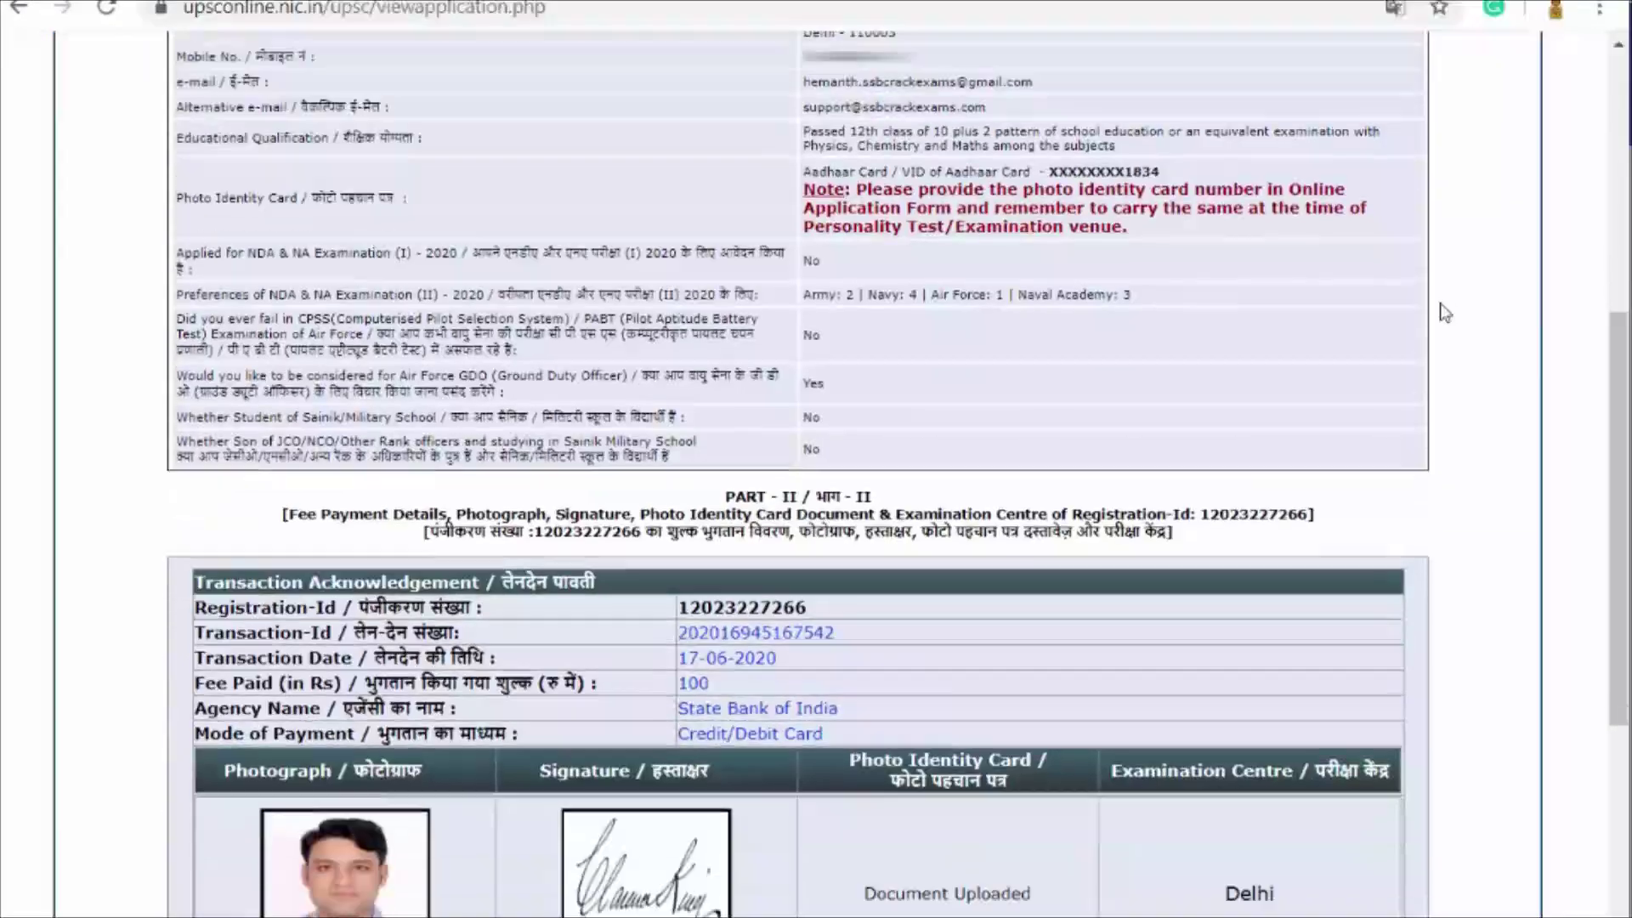
pyautogui.scroll(-3, 1436, 304)
pyautogui.scroll(3, 966, 287)
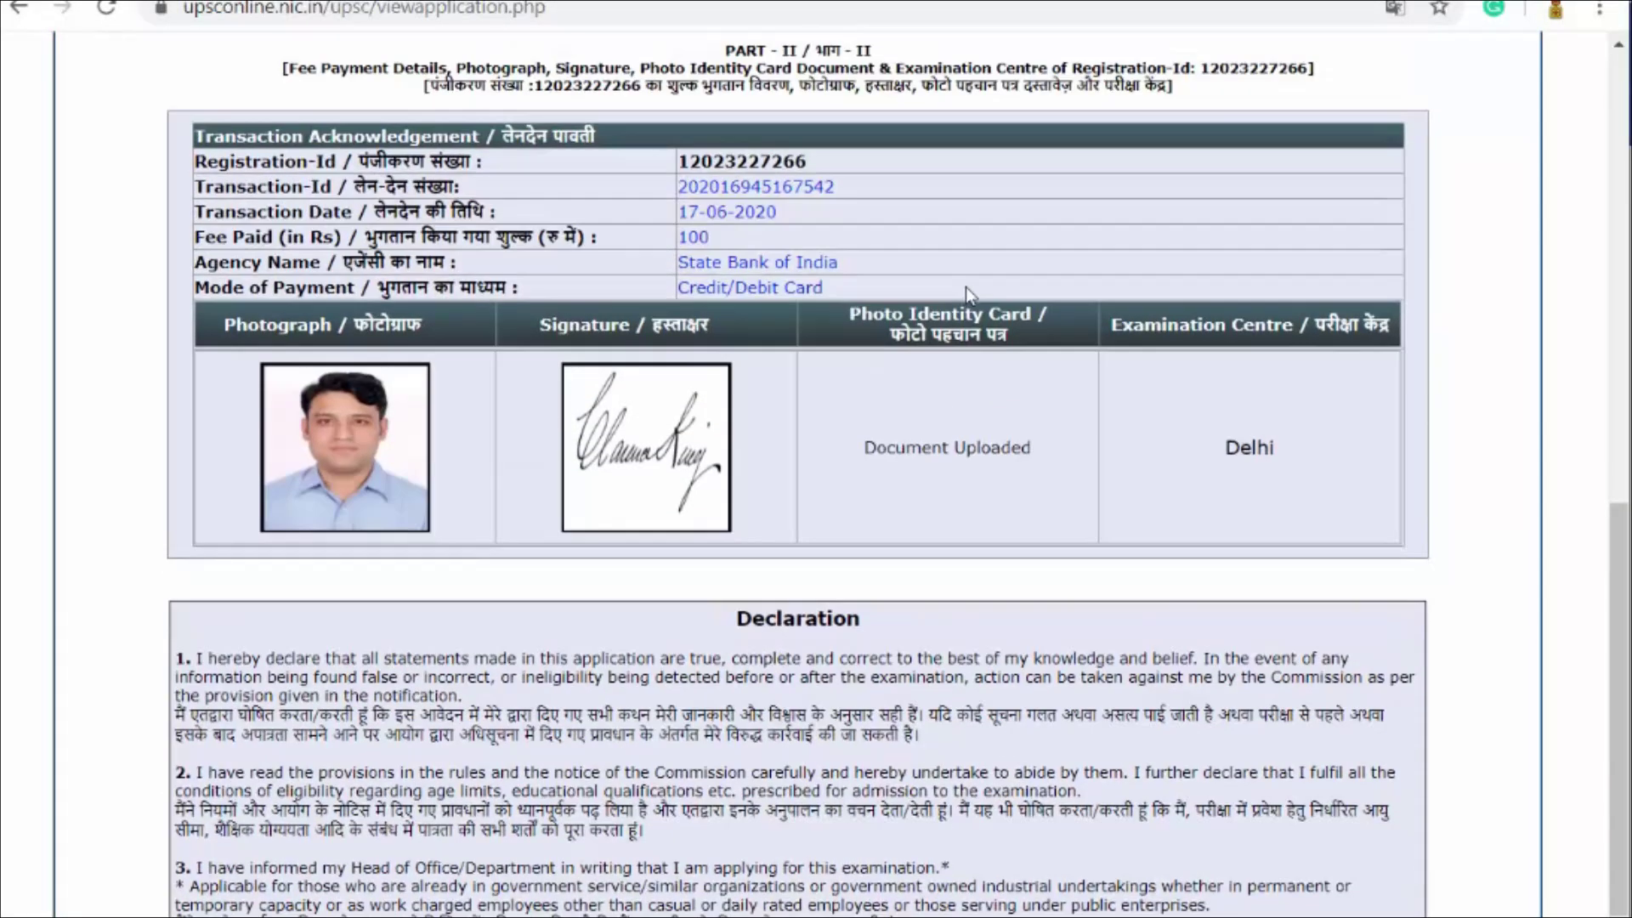
pyautogui.scroll(-1, 960, 255)
pyautogui.scroll(-1, 959, 228)
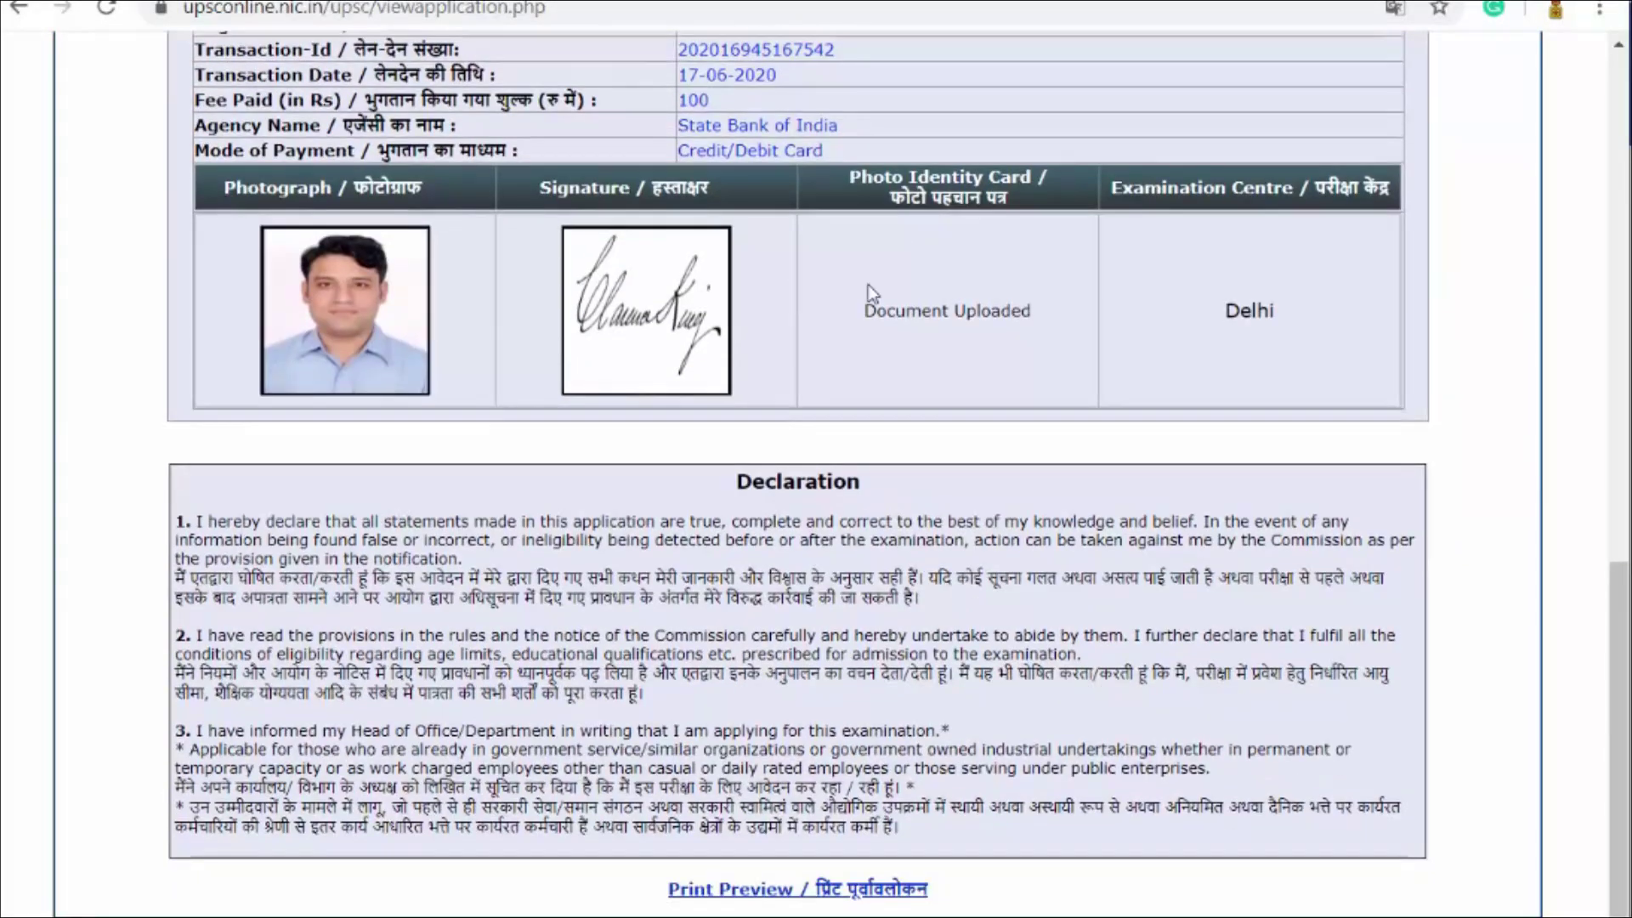
# Step: Open the printable application, dismiss the Translate popup, and bring up Chrome's print preview
pyautogui.click(838, 892)
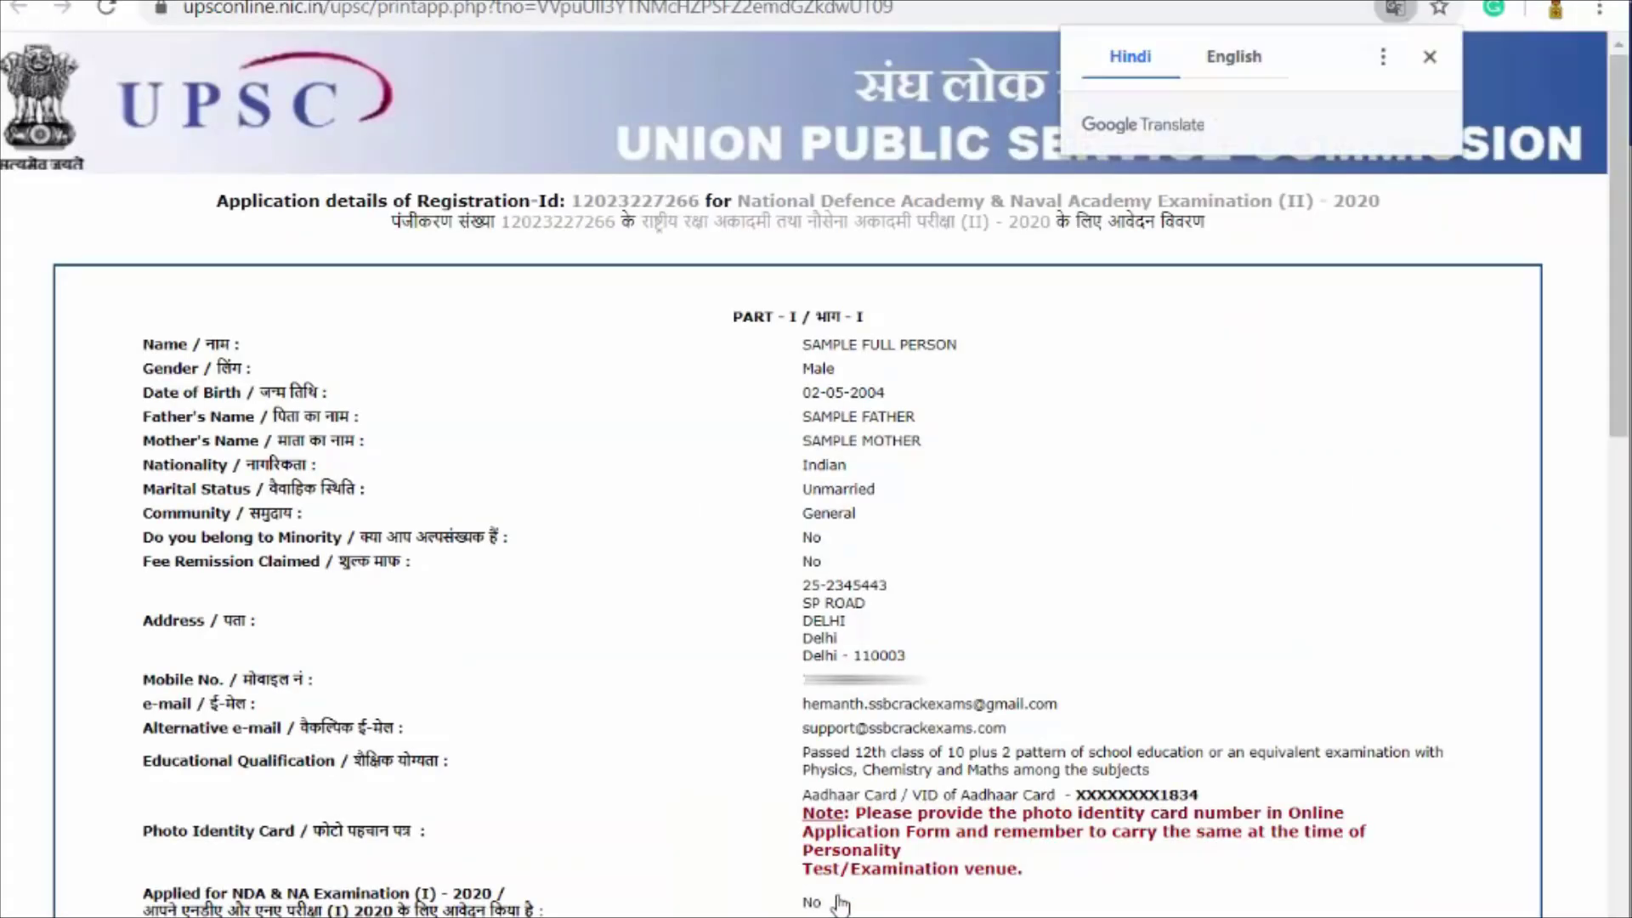
pyautogui.click(1430, 57)
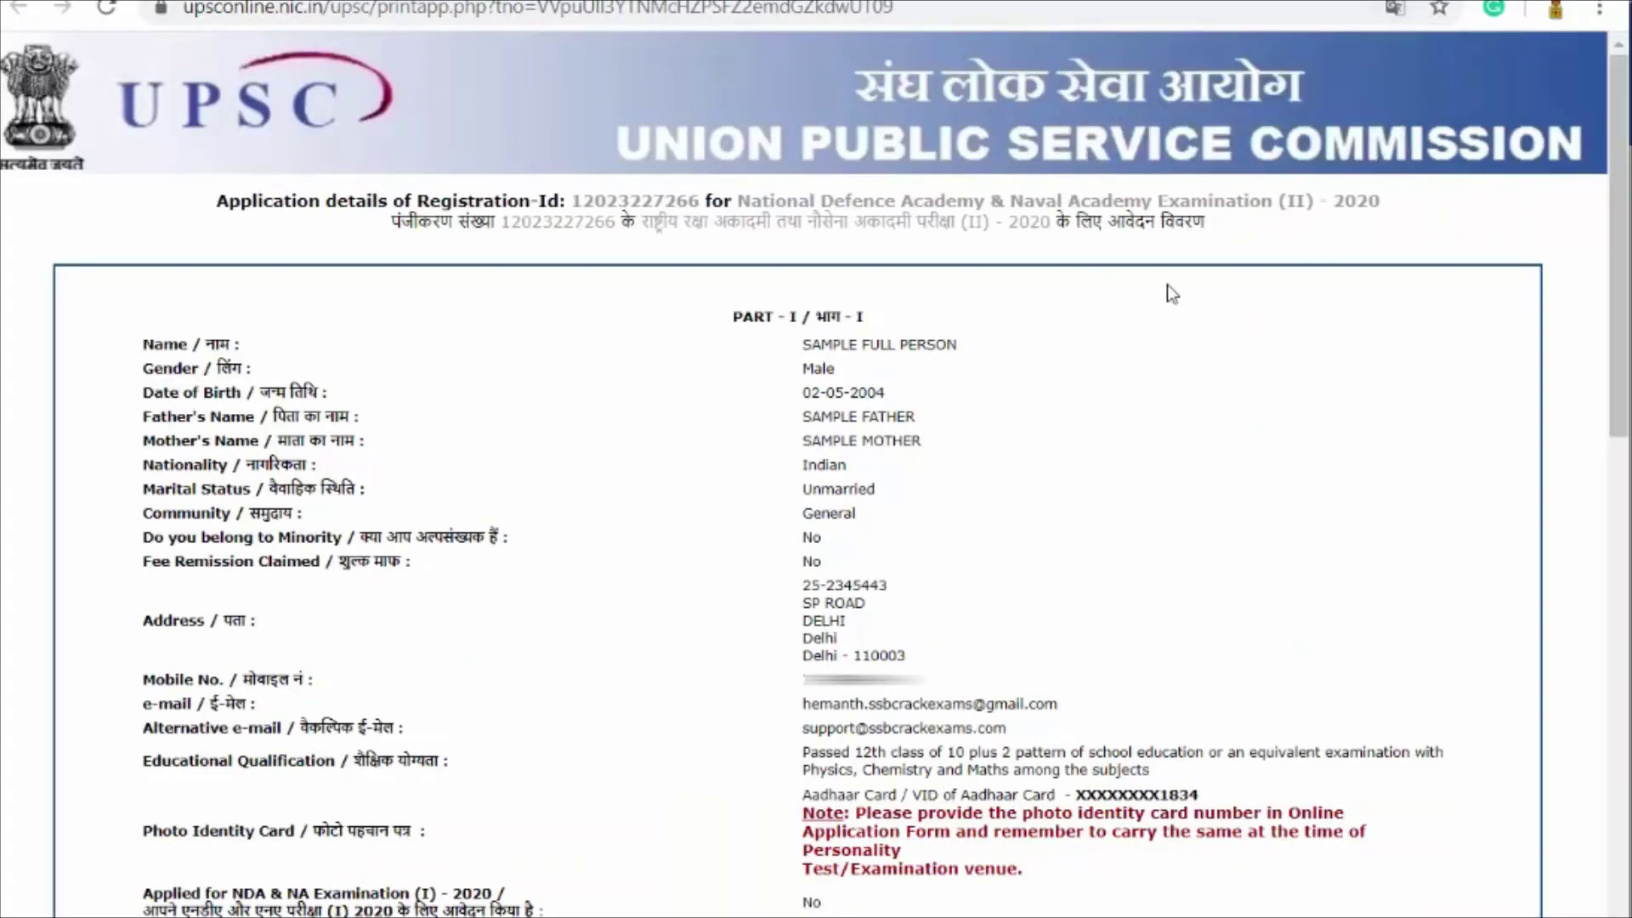
pyautogui.scroll(-10, 1169, 289)
pyautogui.scroll(-4, 1173, 296)
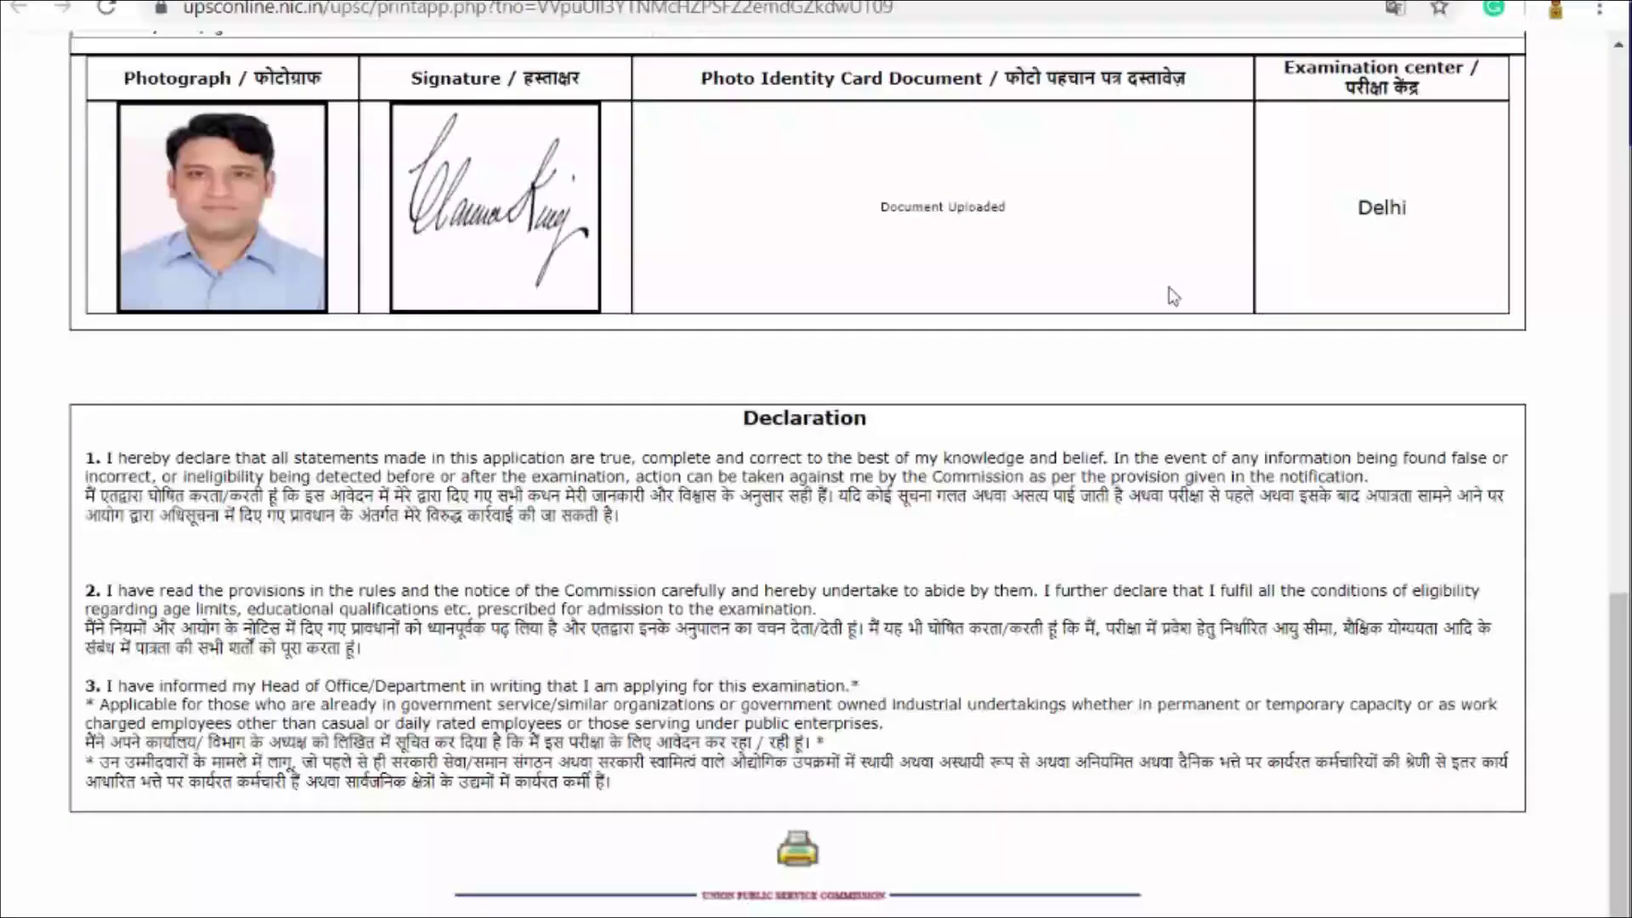
pyautogui.click(799, 860)
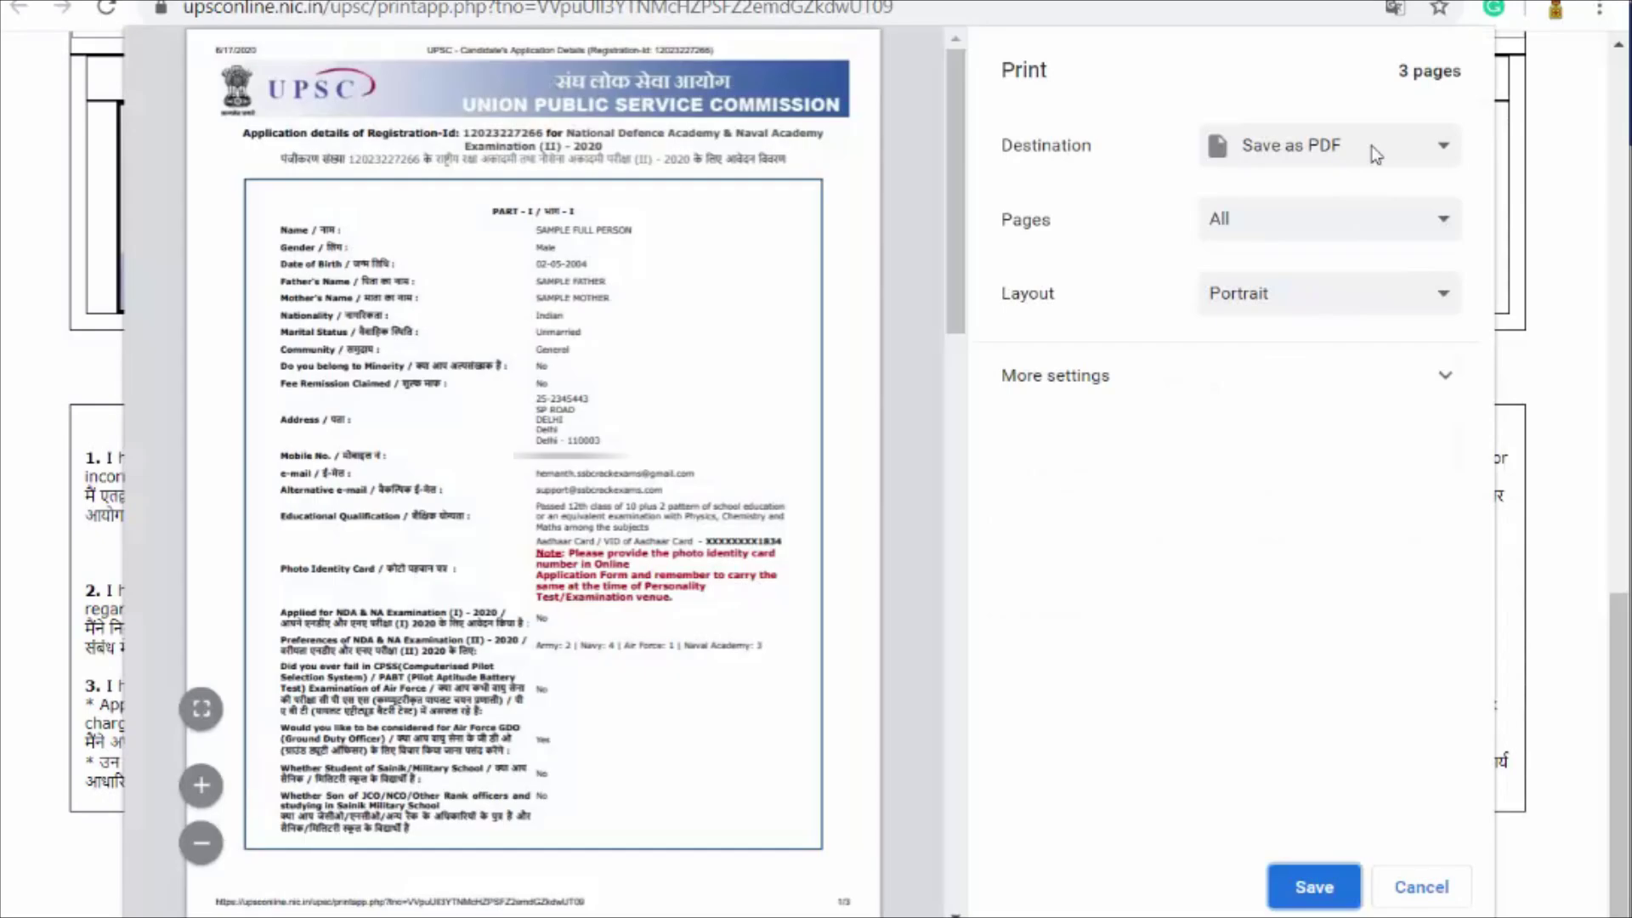
# Step: Save the 3-page application printout as a PDF via the Save as PDF destination
pyautogui.scroll(-8, 777, 587)
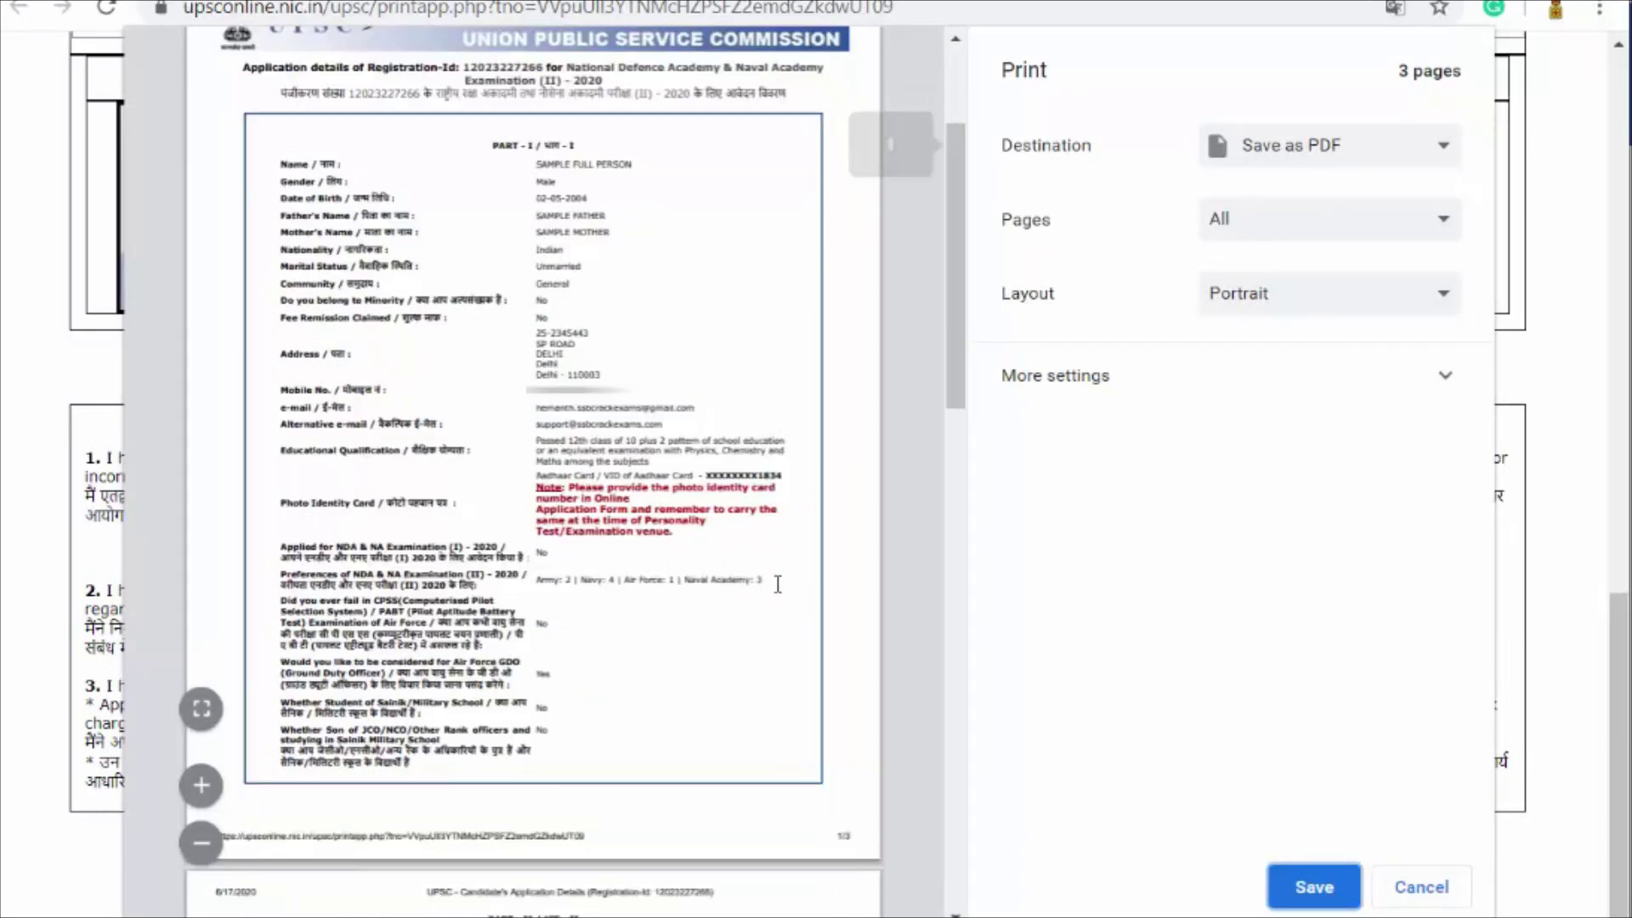
pyautogui.scroll(-5, 777, 592)
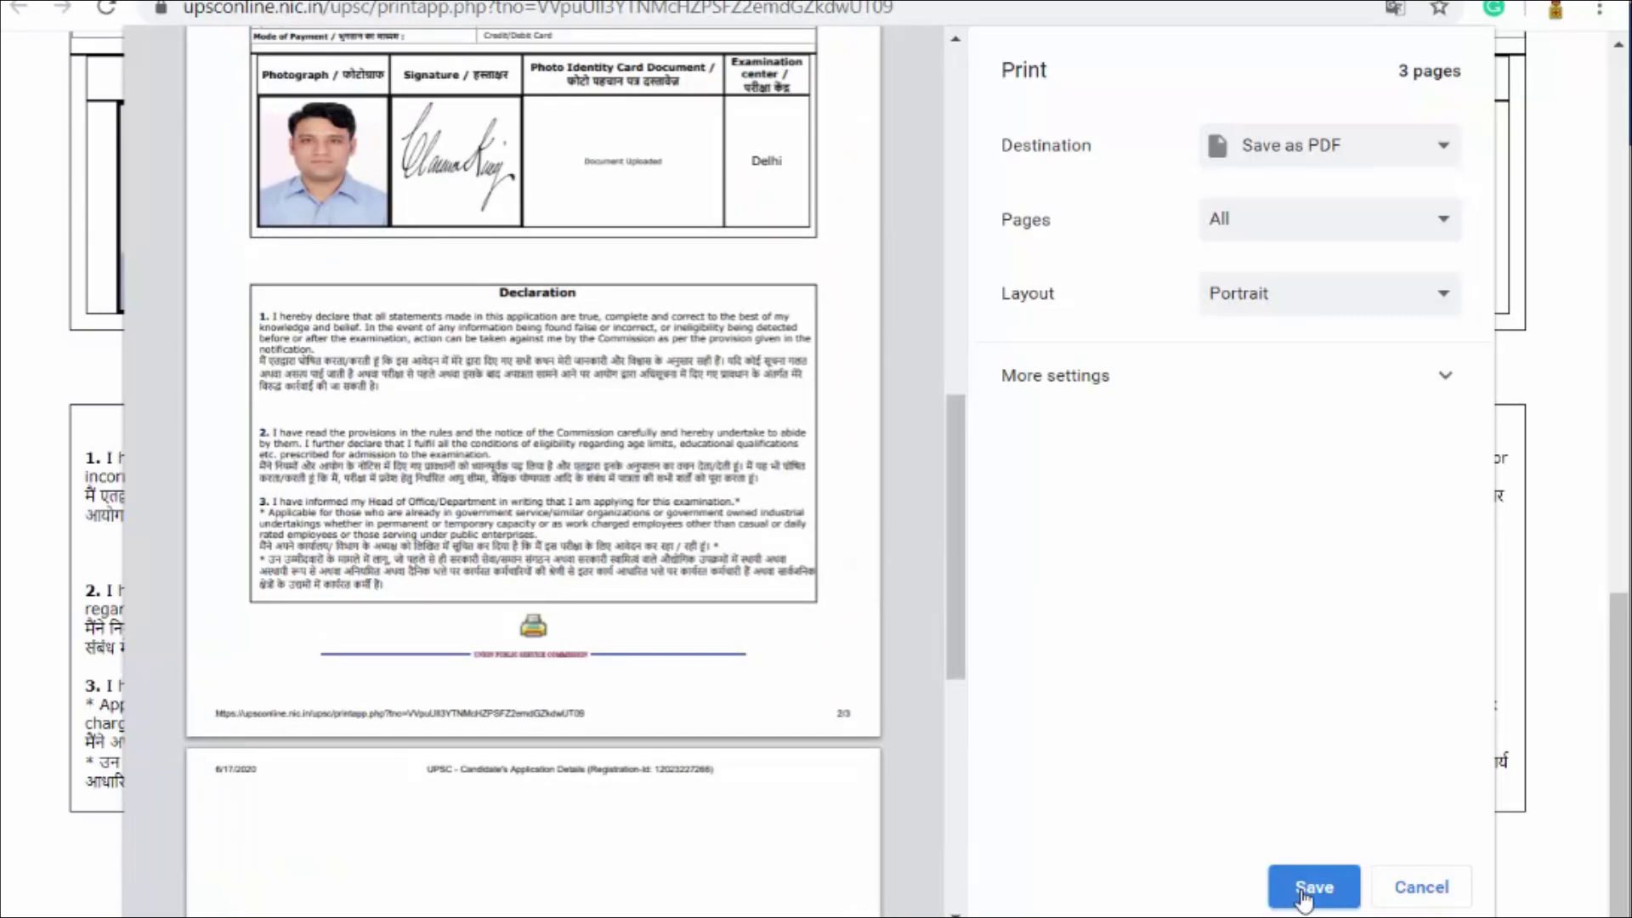
pyautogui.click(1303, 894)
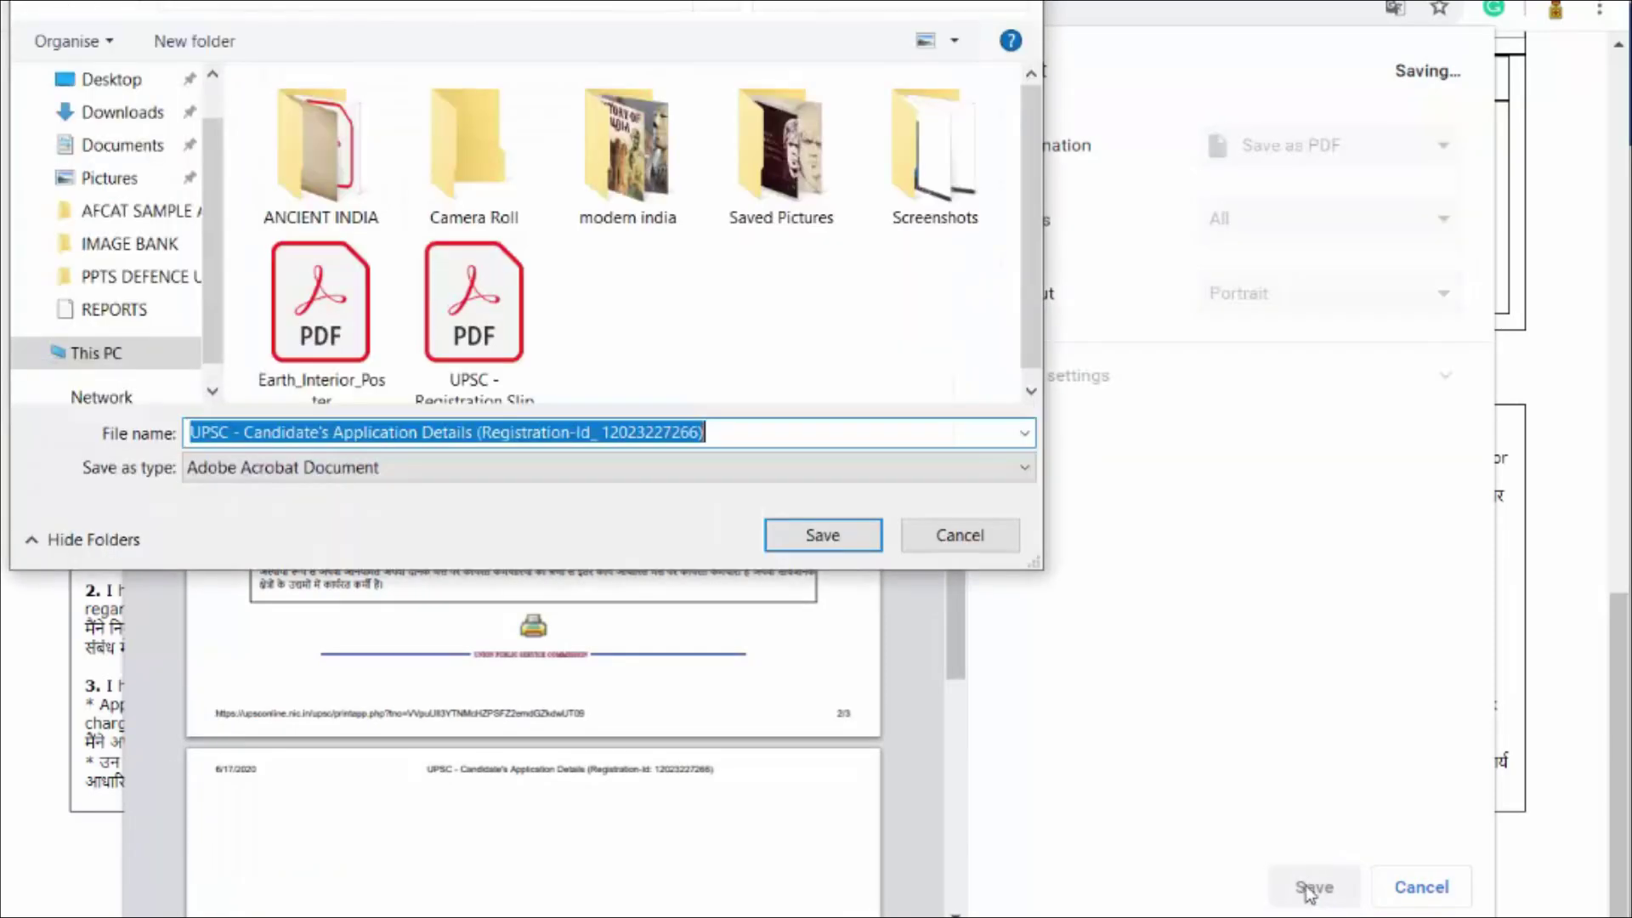
pyautogui.click(824, 537)
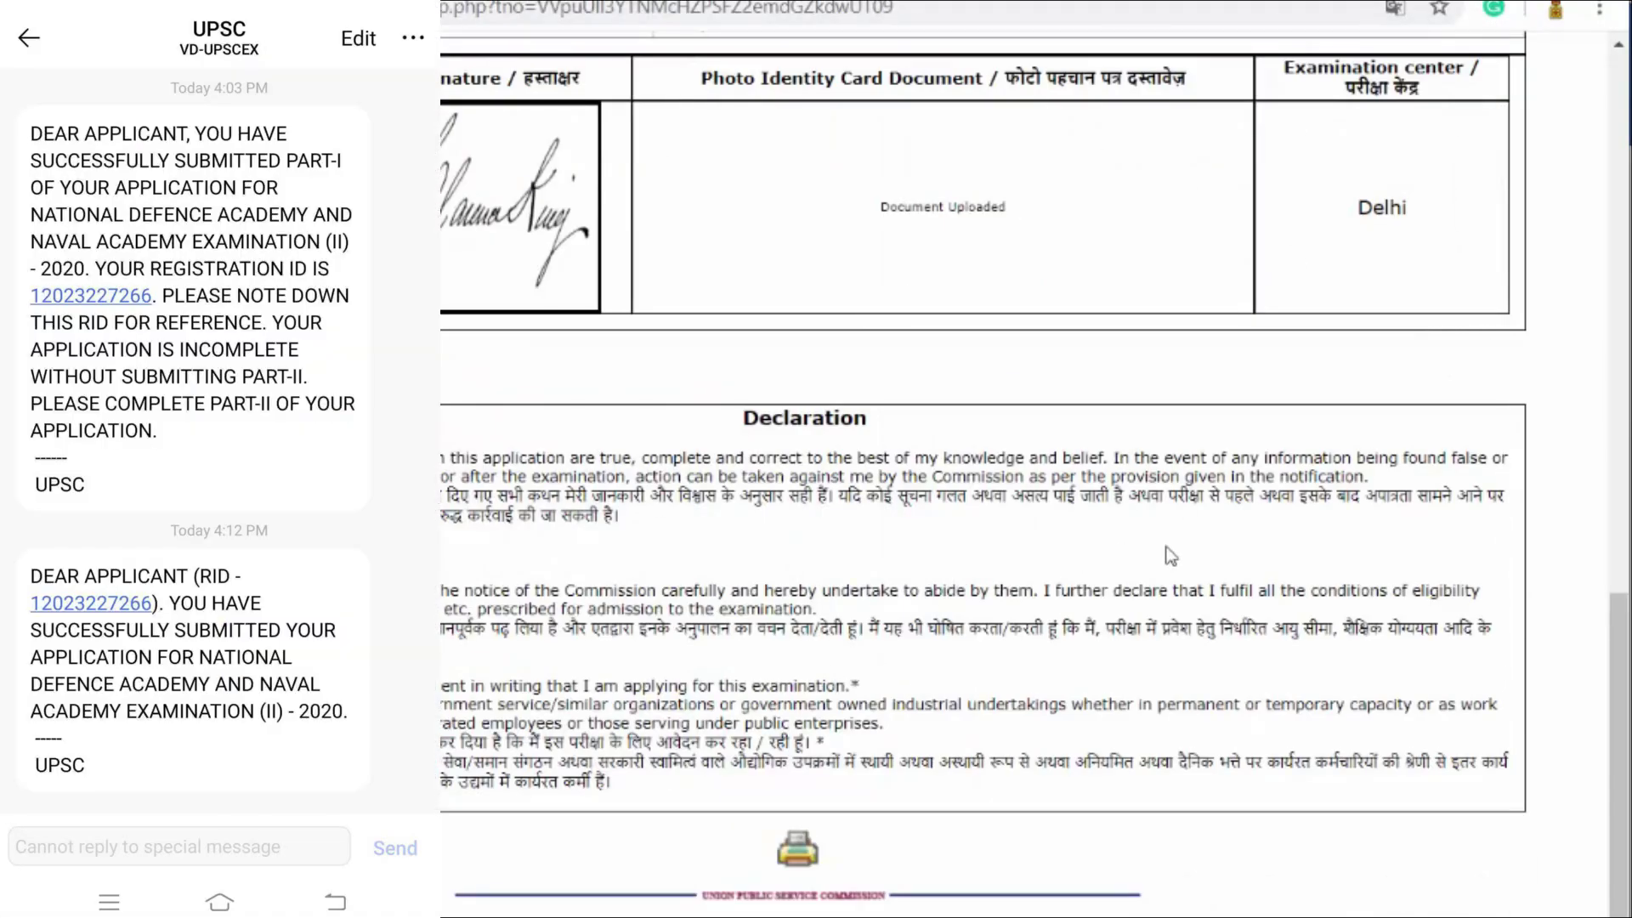
# Step: Read the UPSC submission SMS, then go back to the Gmail inbox list
pyautogui.scroll(6, 1170, 555)
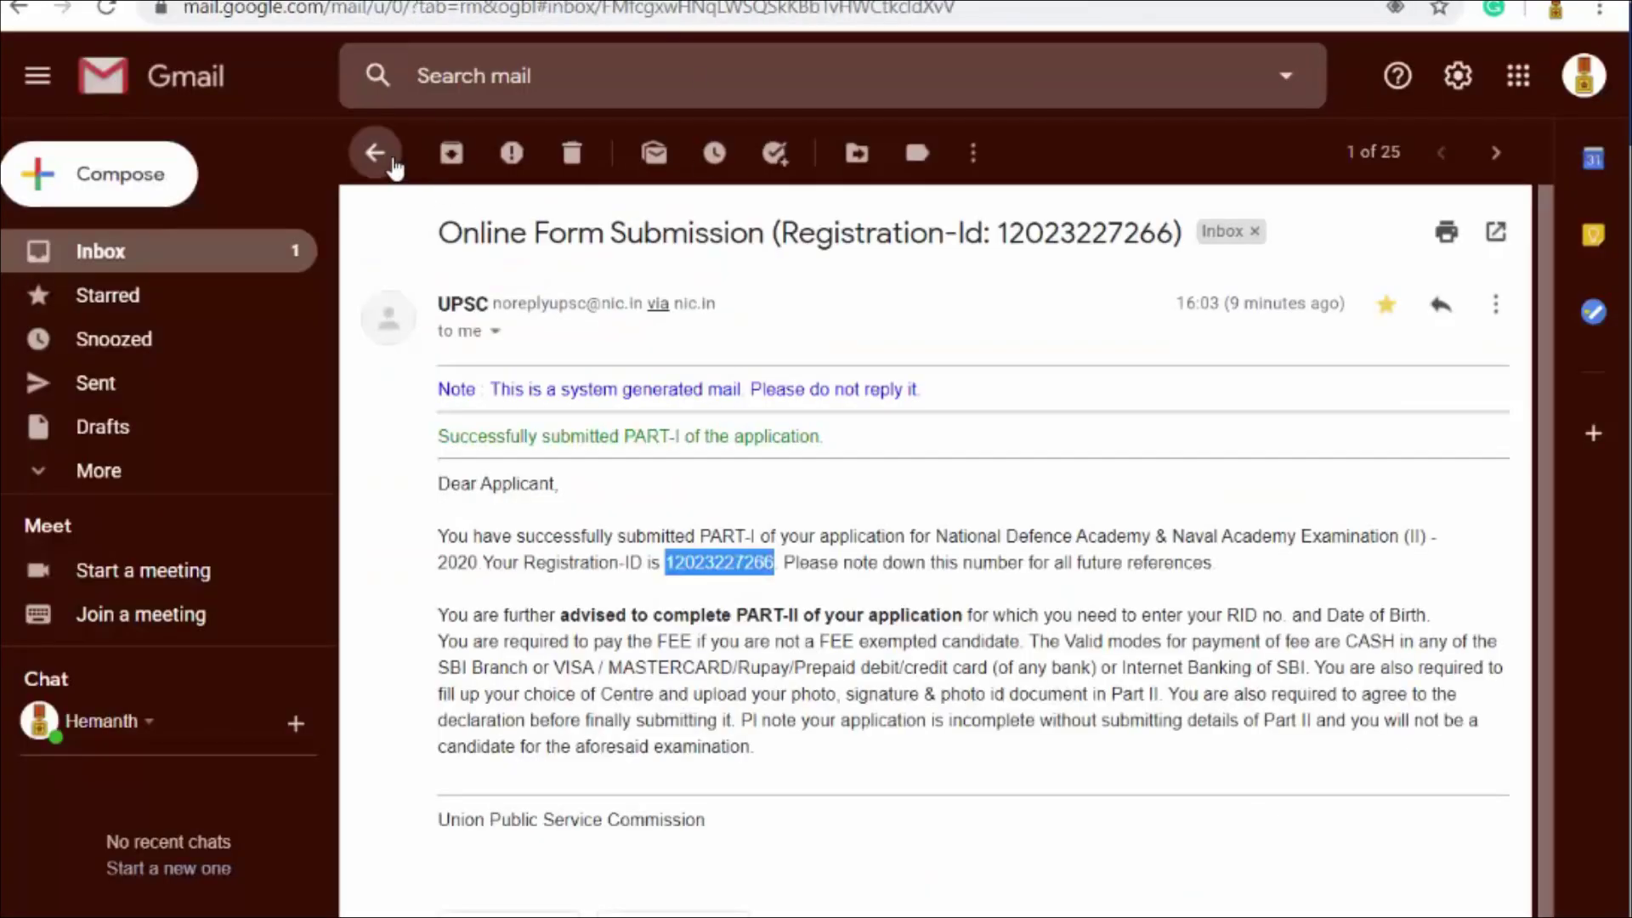
pyautogui.click(393, 166)
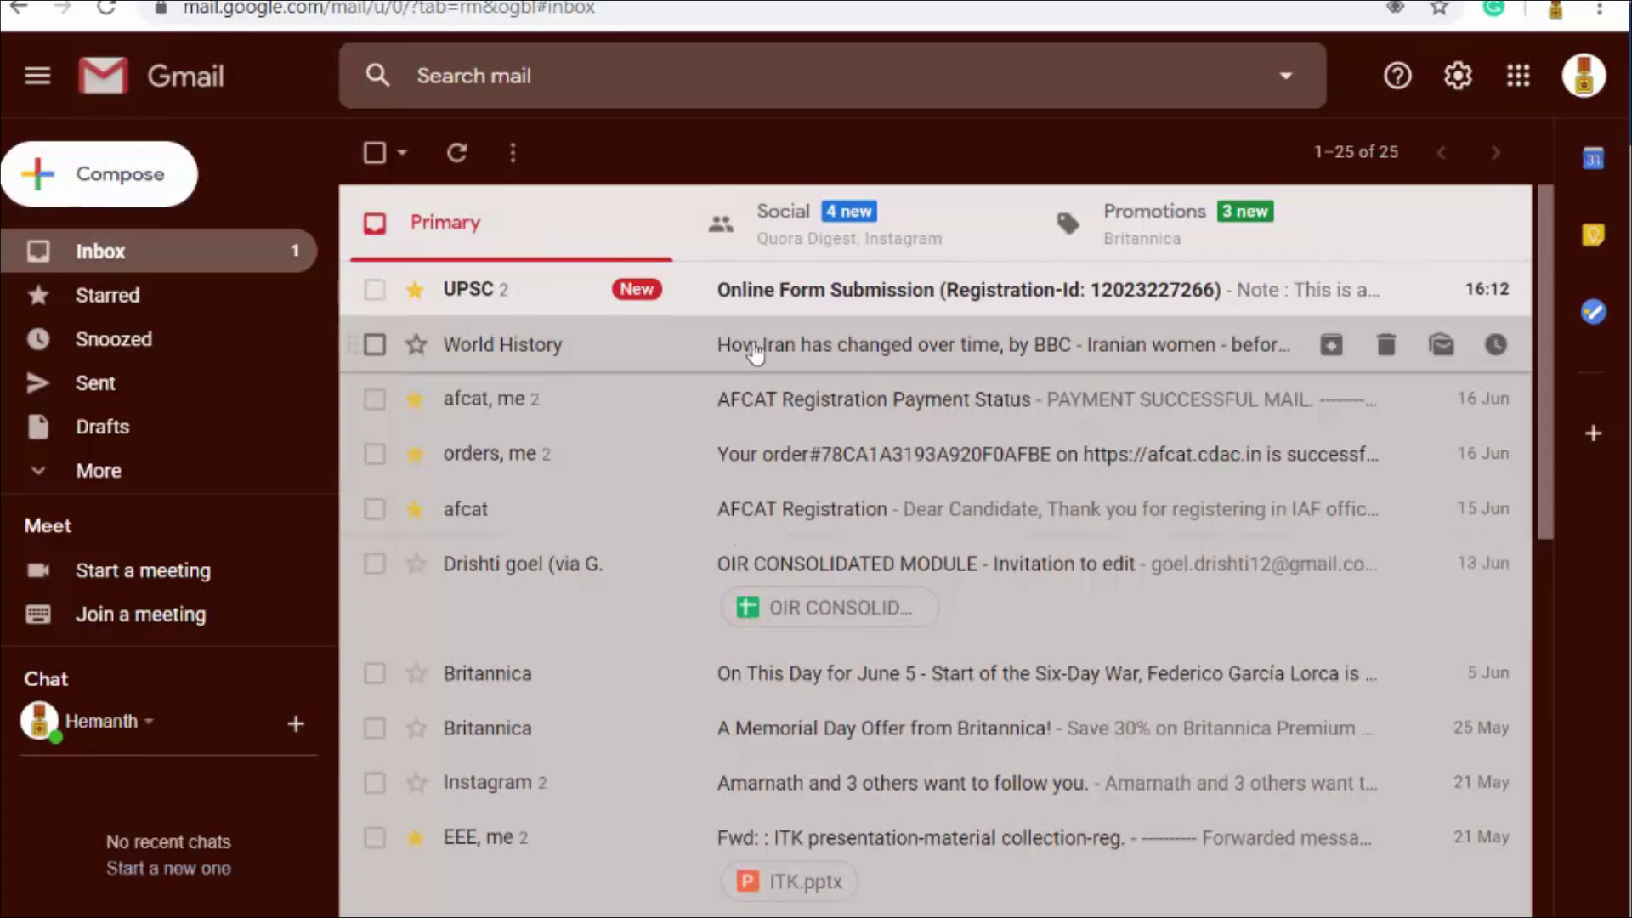
# Step: Open UPSC's Online Form Submission e-mail and highlight the paragraph on candidature conditions and document checks
pyautogui.click(734, 297)
pyautogui.scroll(-1, 942, 431)
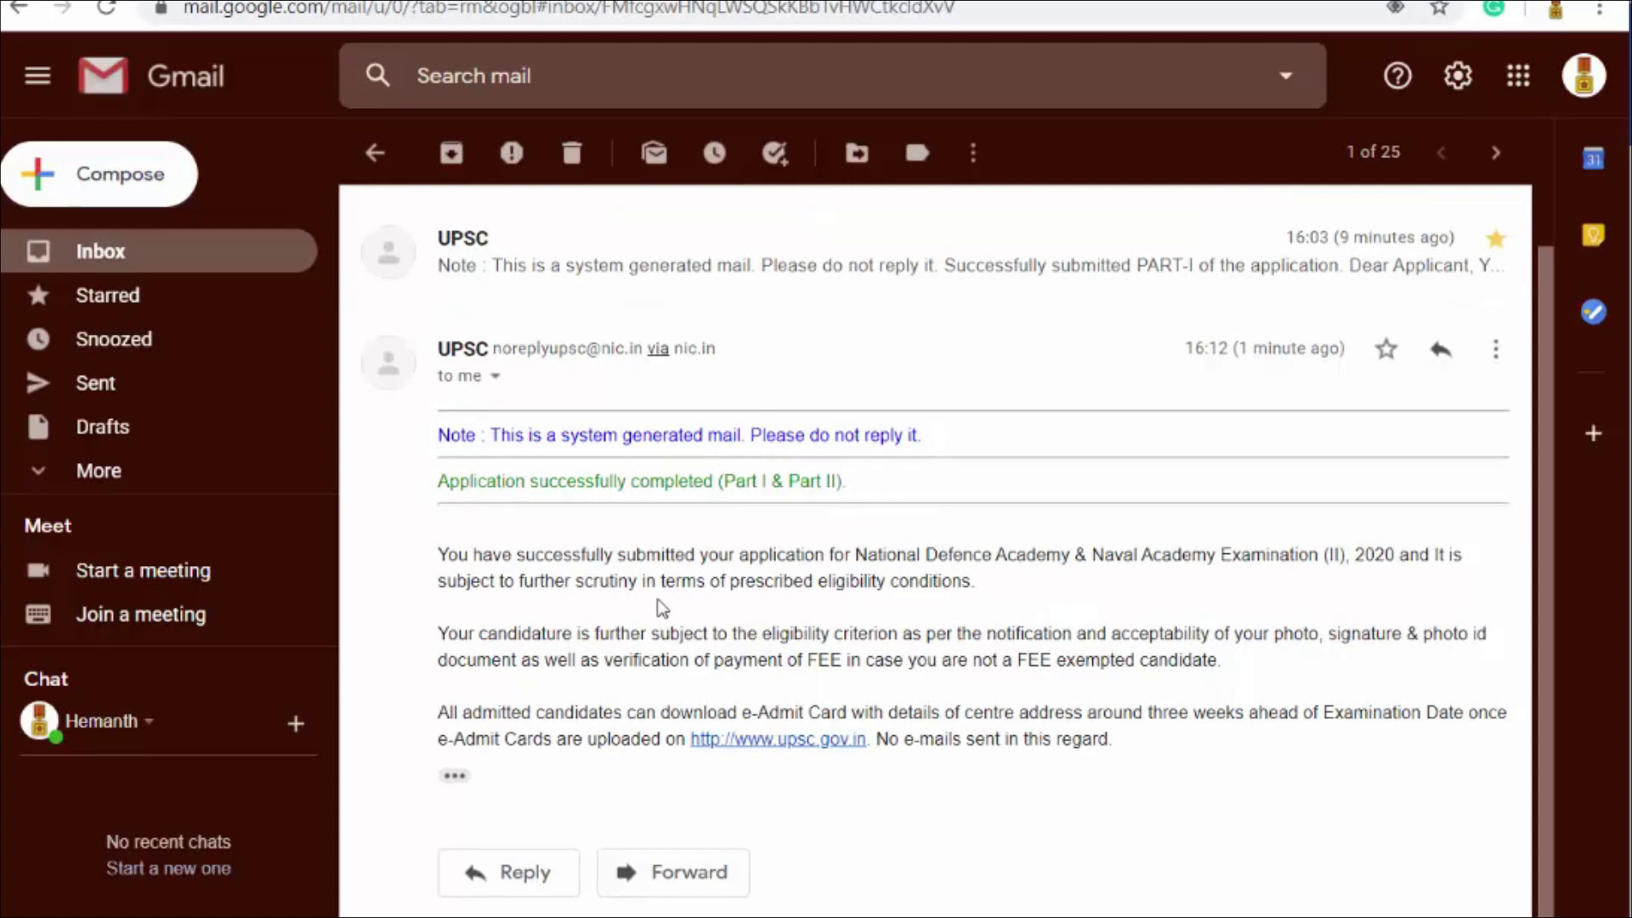
pyautogui.moveTo(437, 633); pyautogui.dragTo(1220, 659)
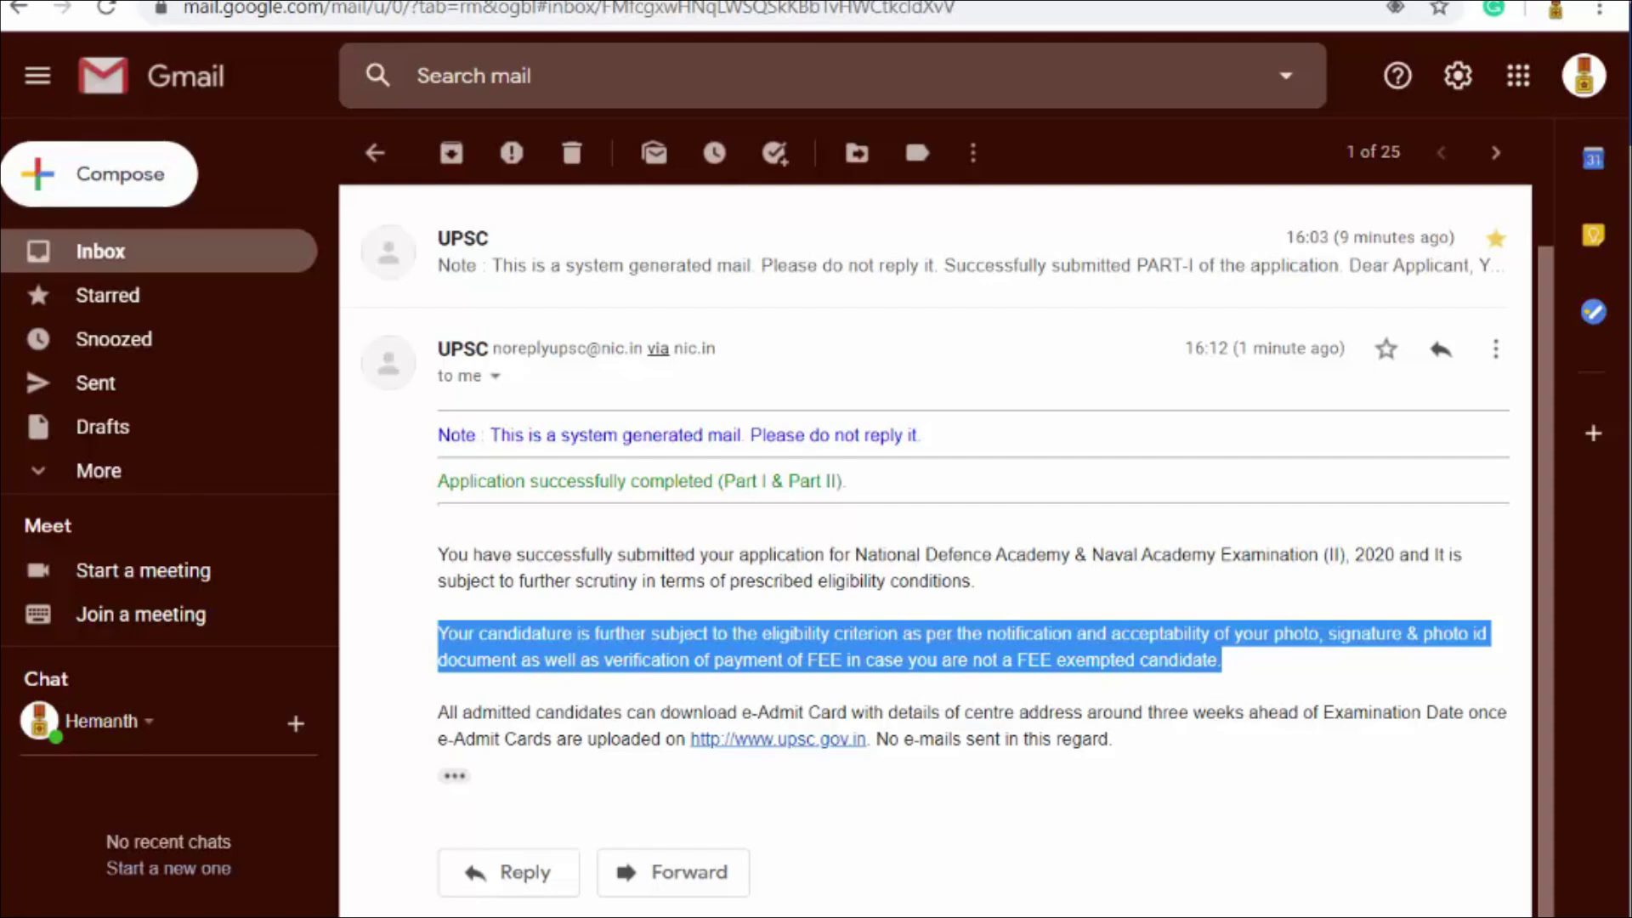
pyautogui.hotkey('ctrl', 'Tab')
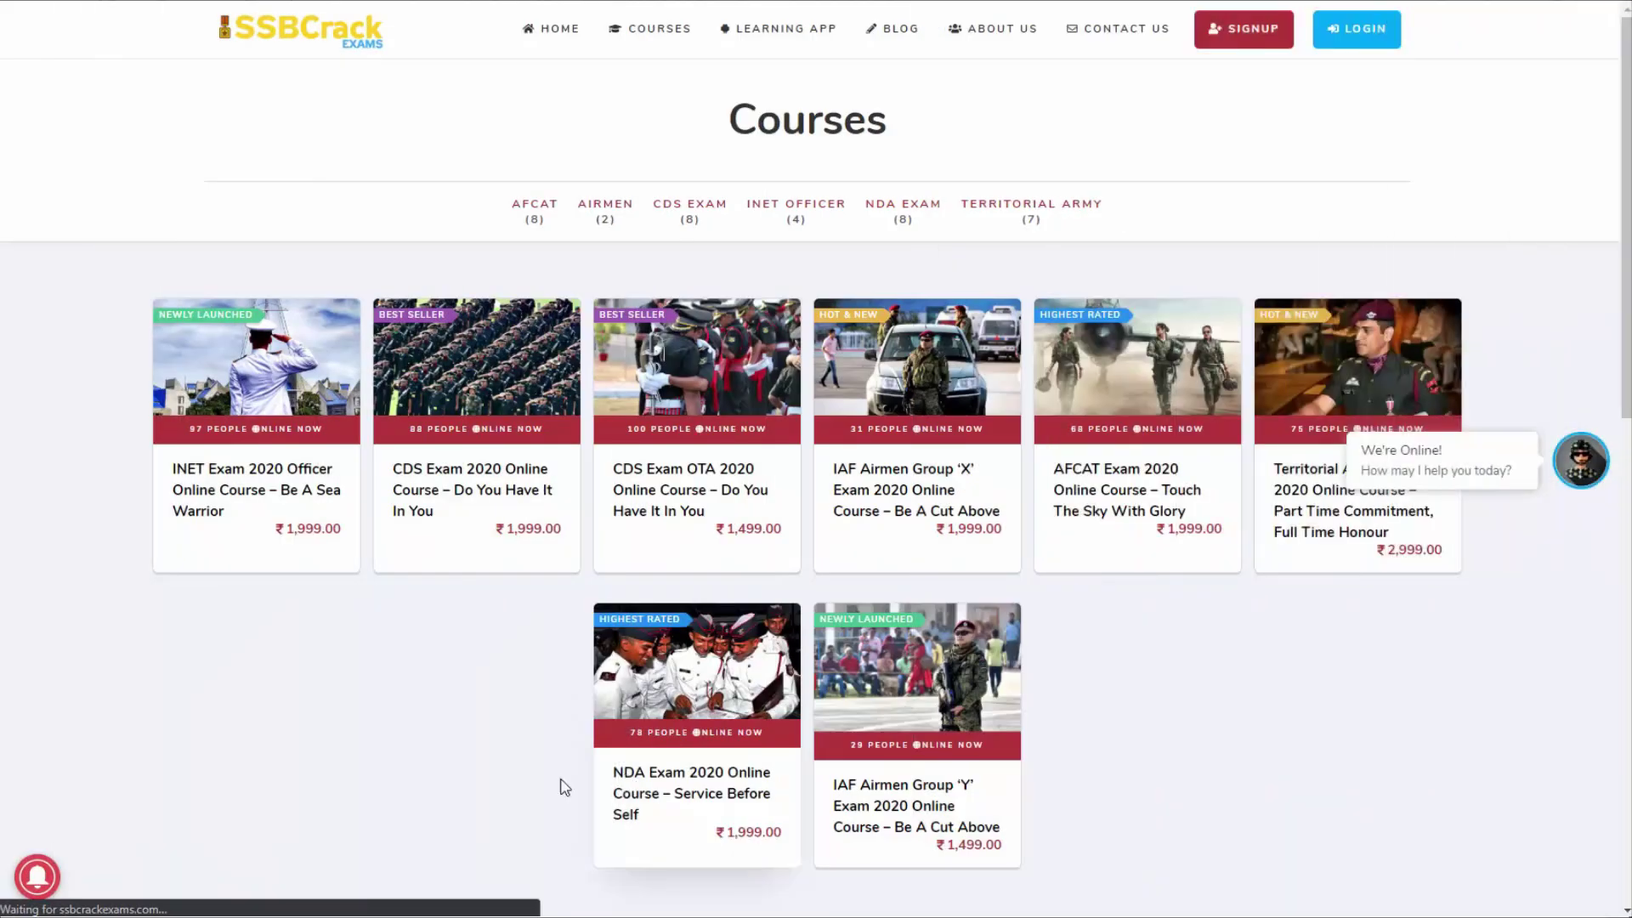
# Step: Open the NDA online course, browse the Courses grid, and open Mathematics NDA Exam
pyautogui.click(563, 781)
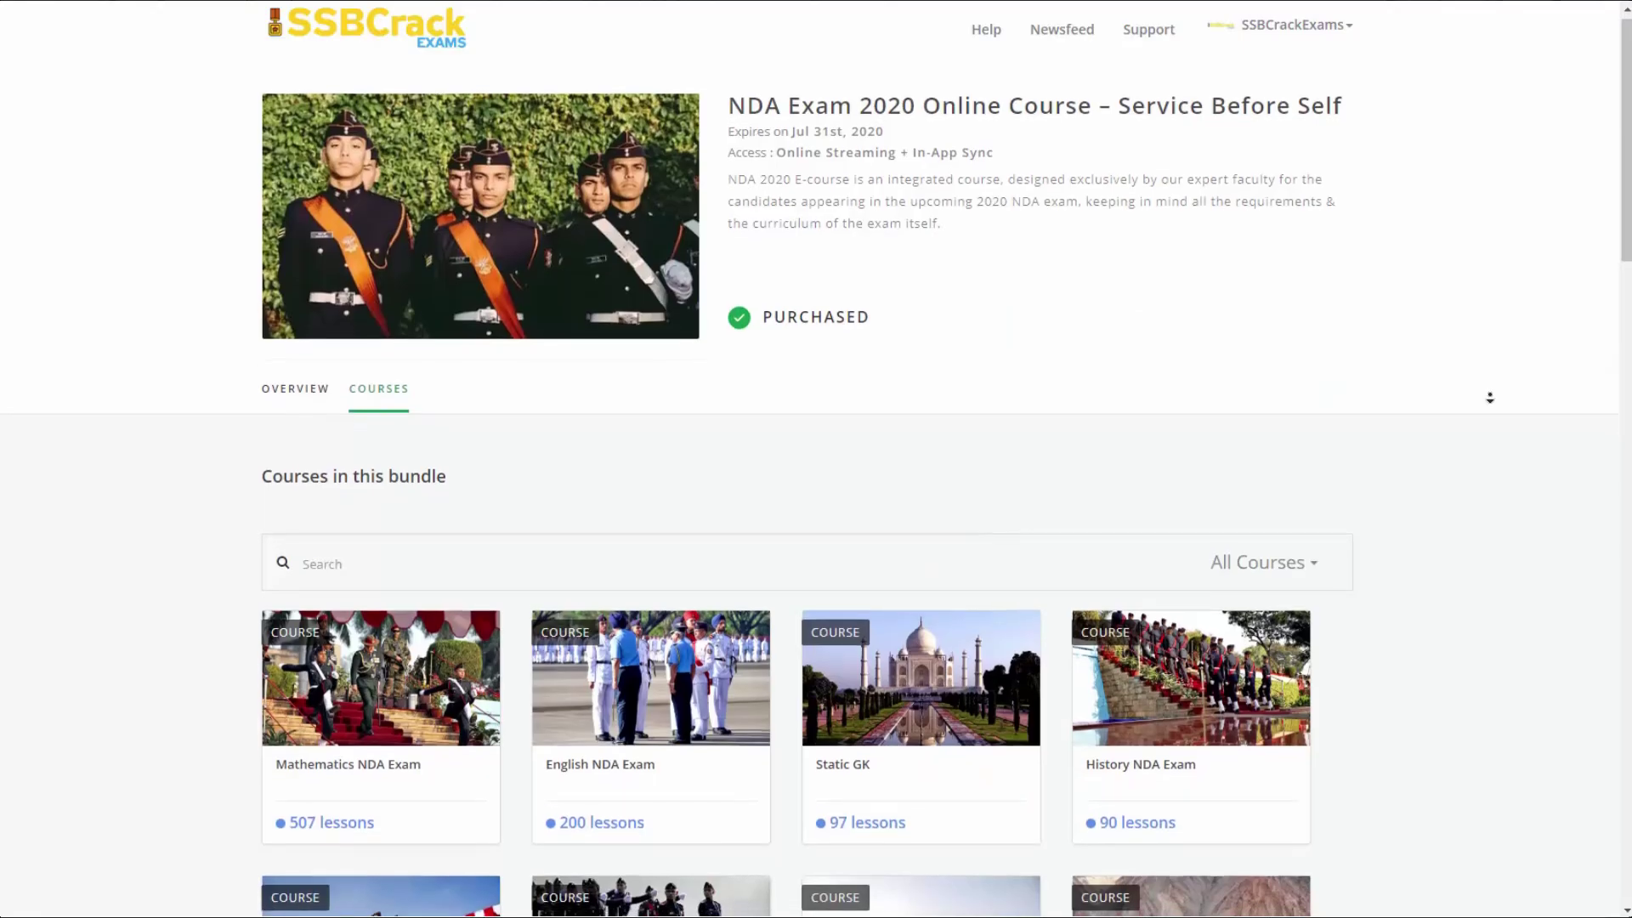
pyautogui.scroll(-6, 1492, 408)
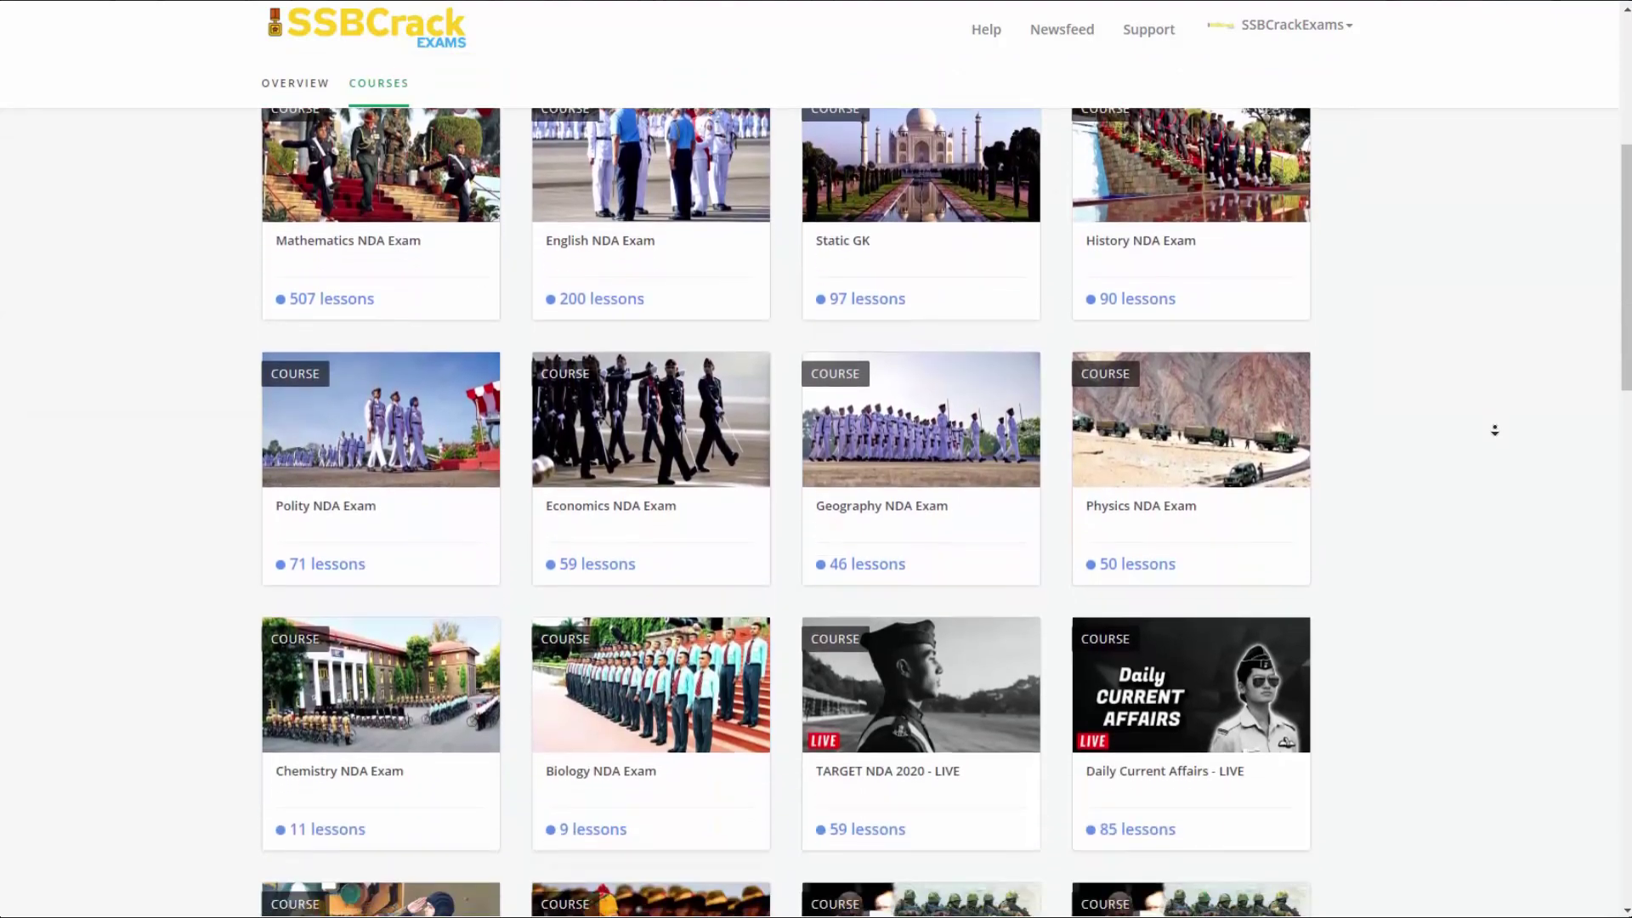
pyautogui.scroll(-10, 1494, 431)
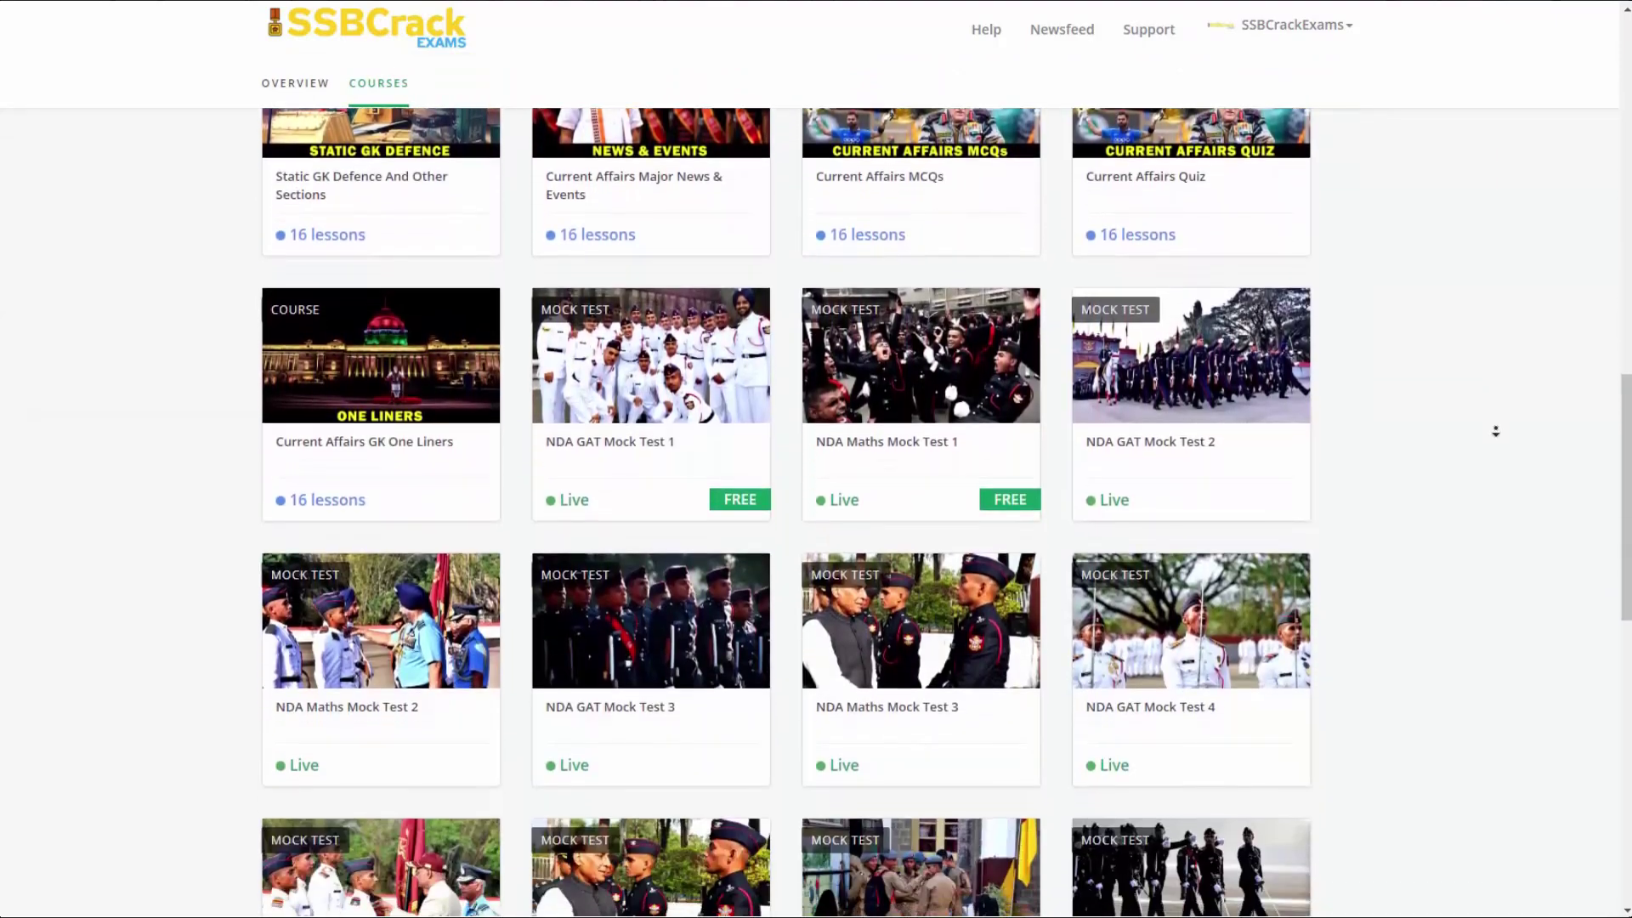
pyautogui.scroll(-10, 1496, 431)
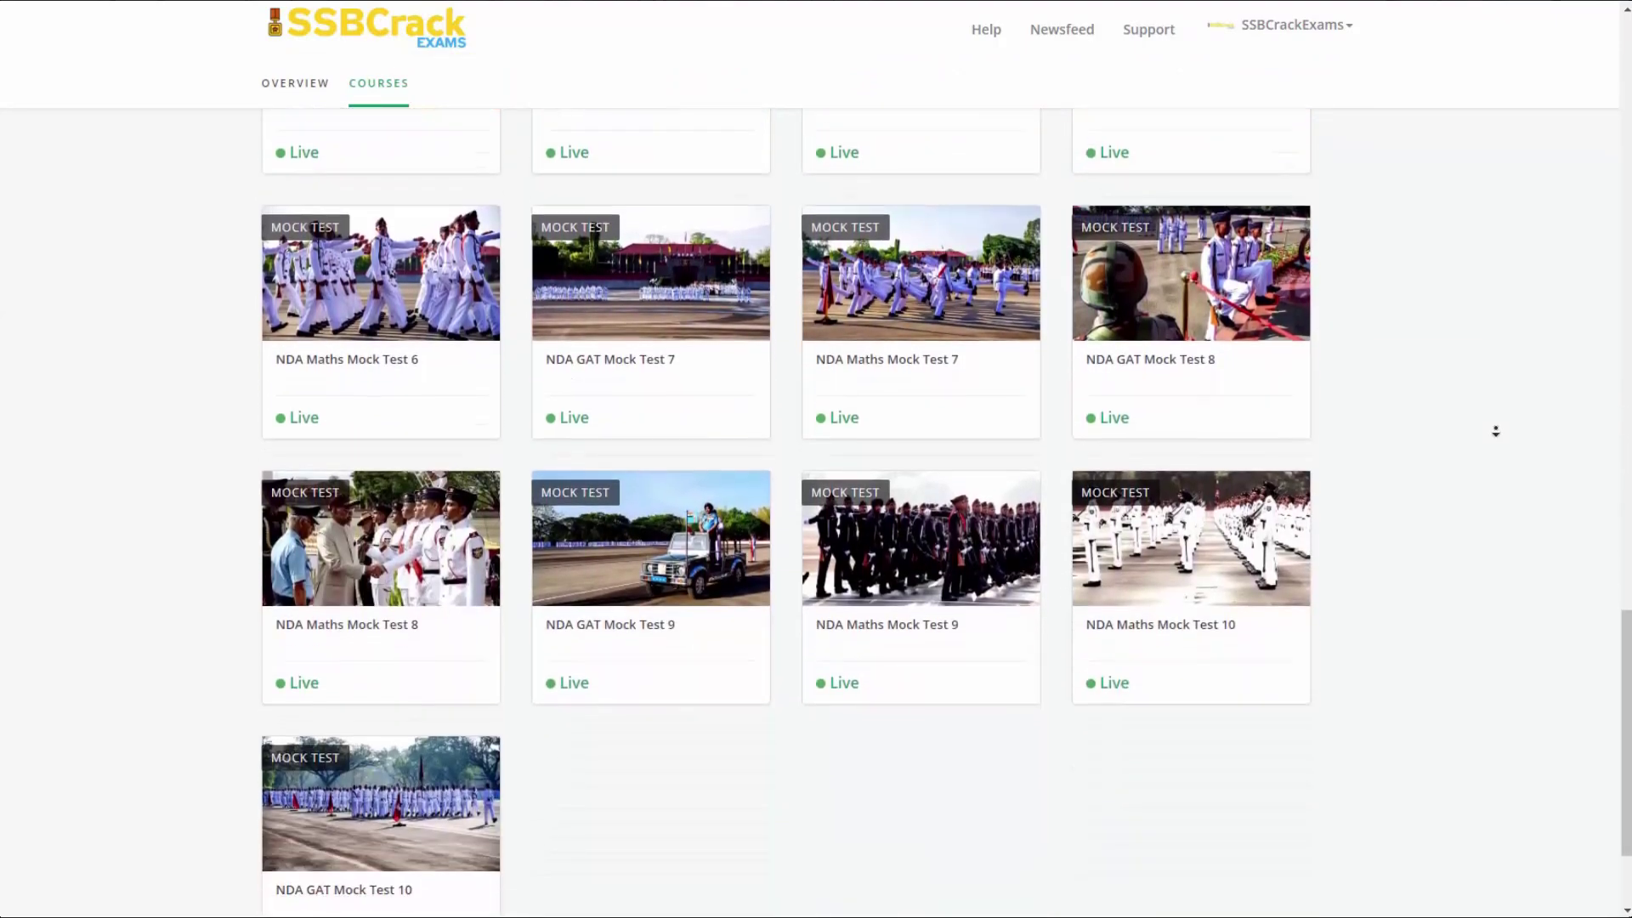
pyautogui.scroll(-2, 1494, 431)
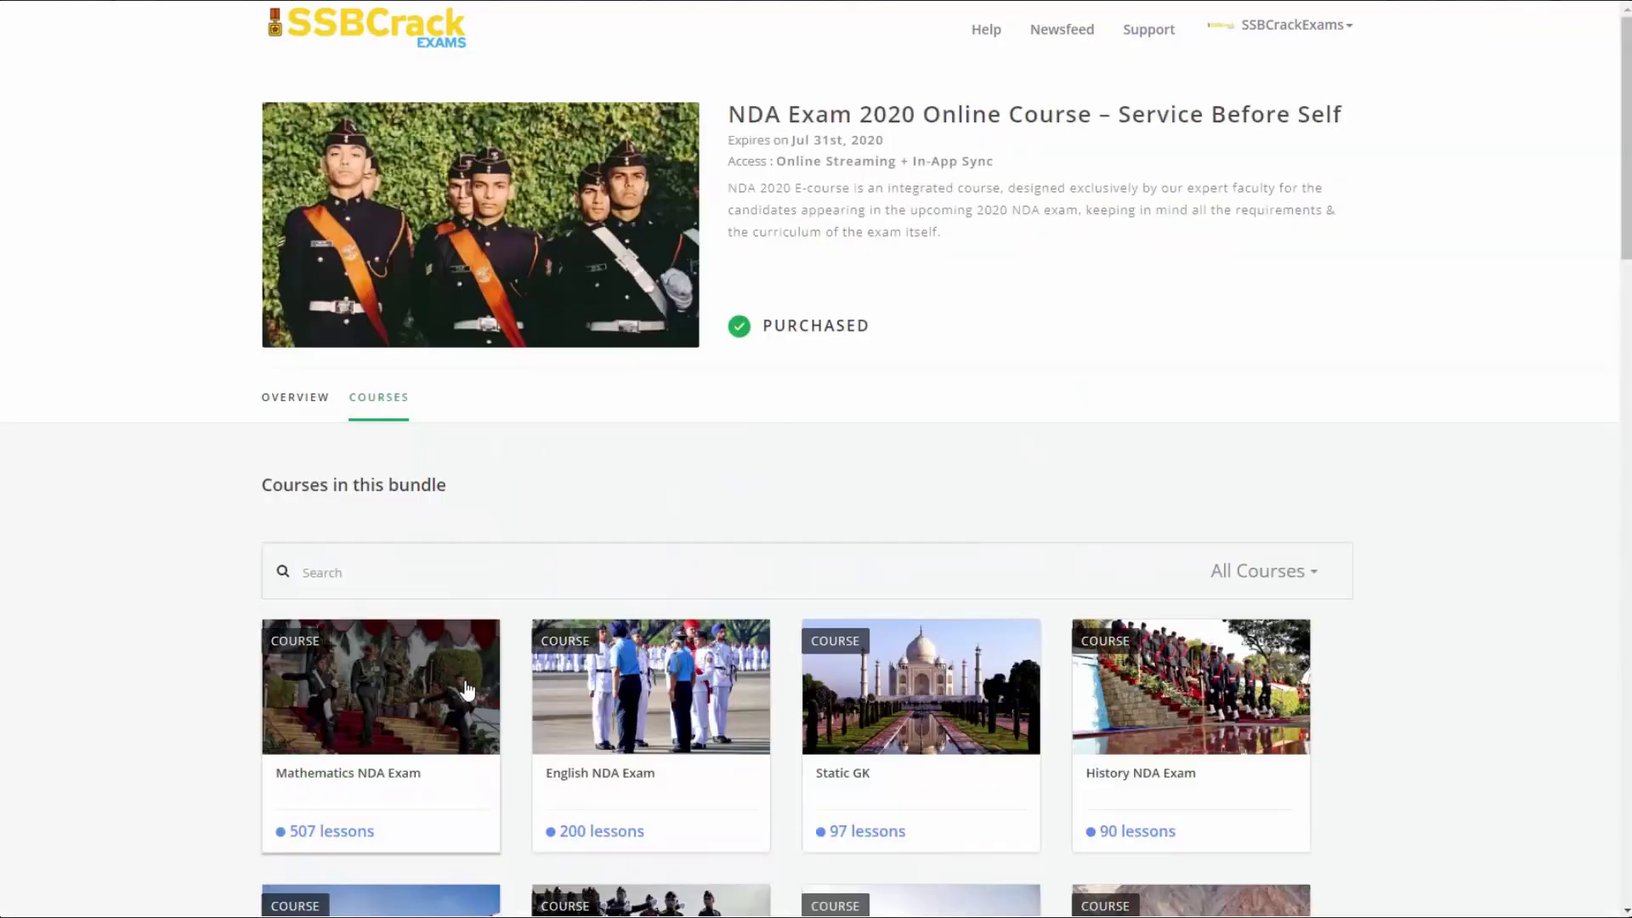
pyautogui.click(313, 771)
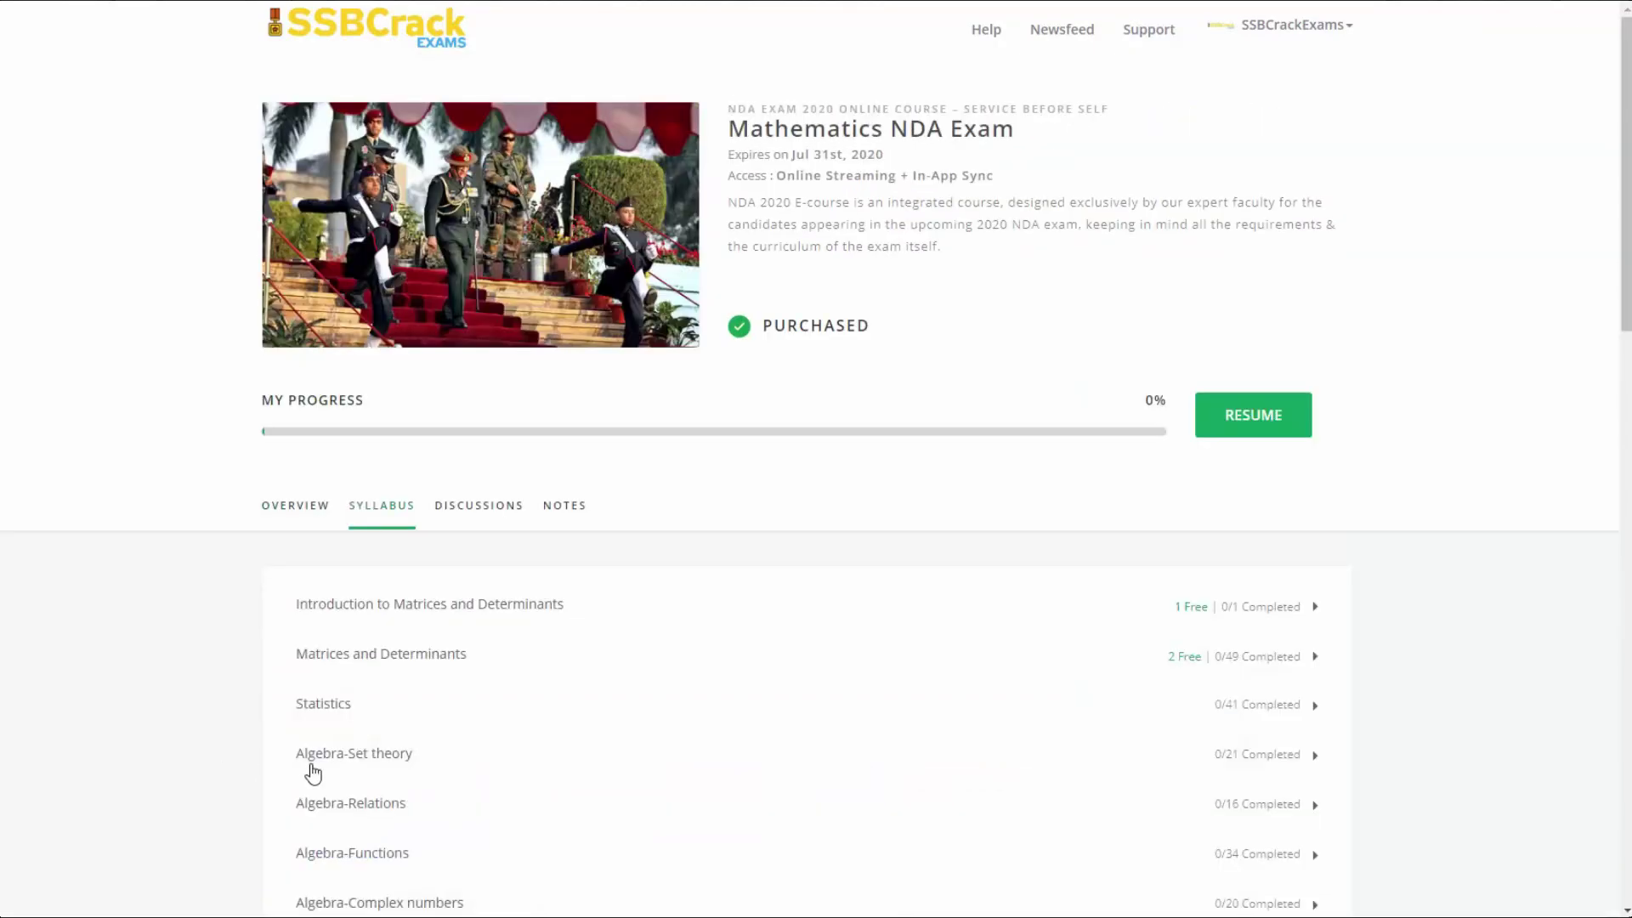